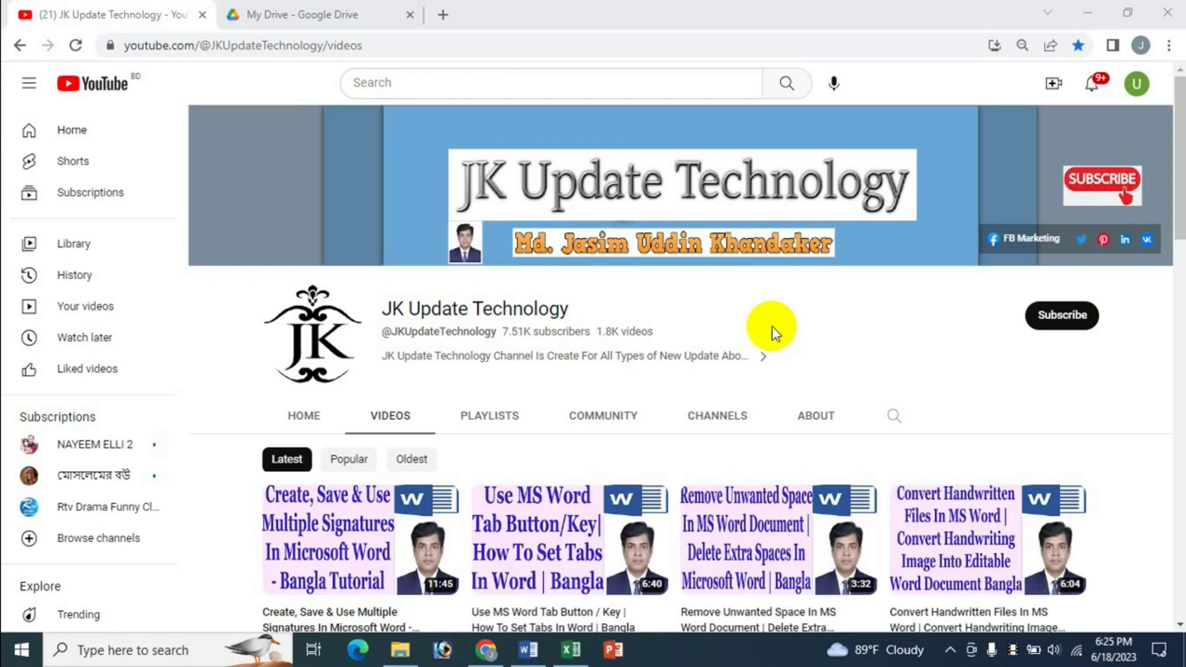
- Switch from the YouTube channel page to the ID Cards workbook in Excel
{"action": "left_click", "coordinate": [571, 649]}
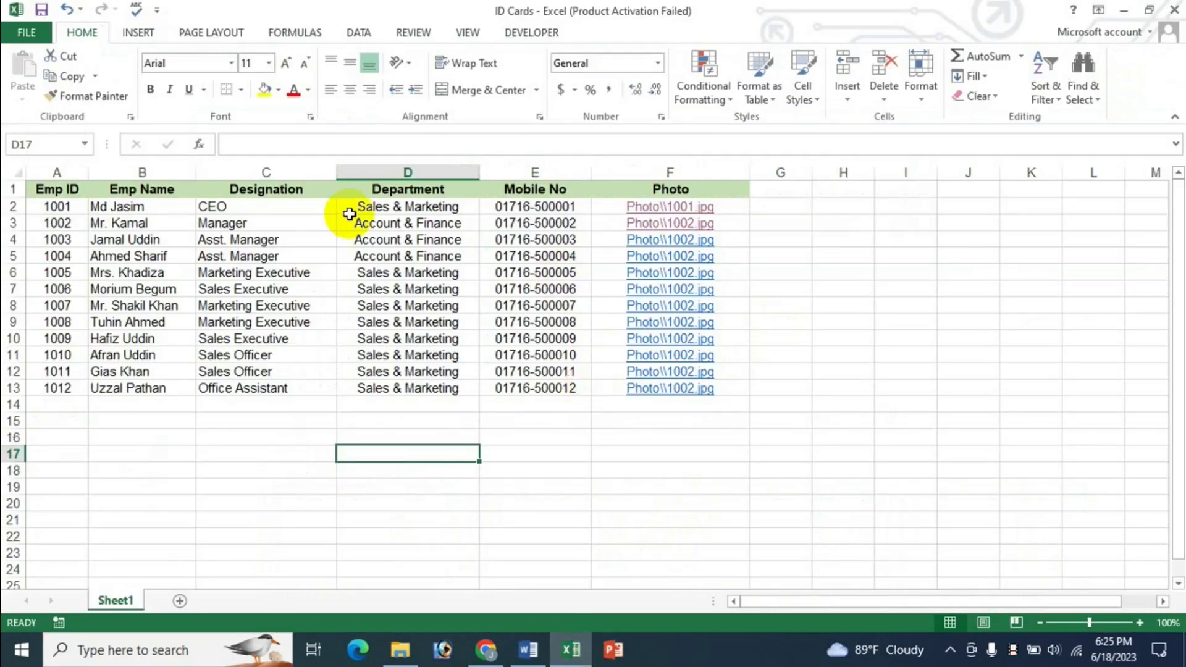
- Open the first employee's linked photo, Photo\1001.jpg, from cell F2
{"action": "left_click", "coordinate": [257, 435]}
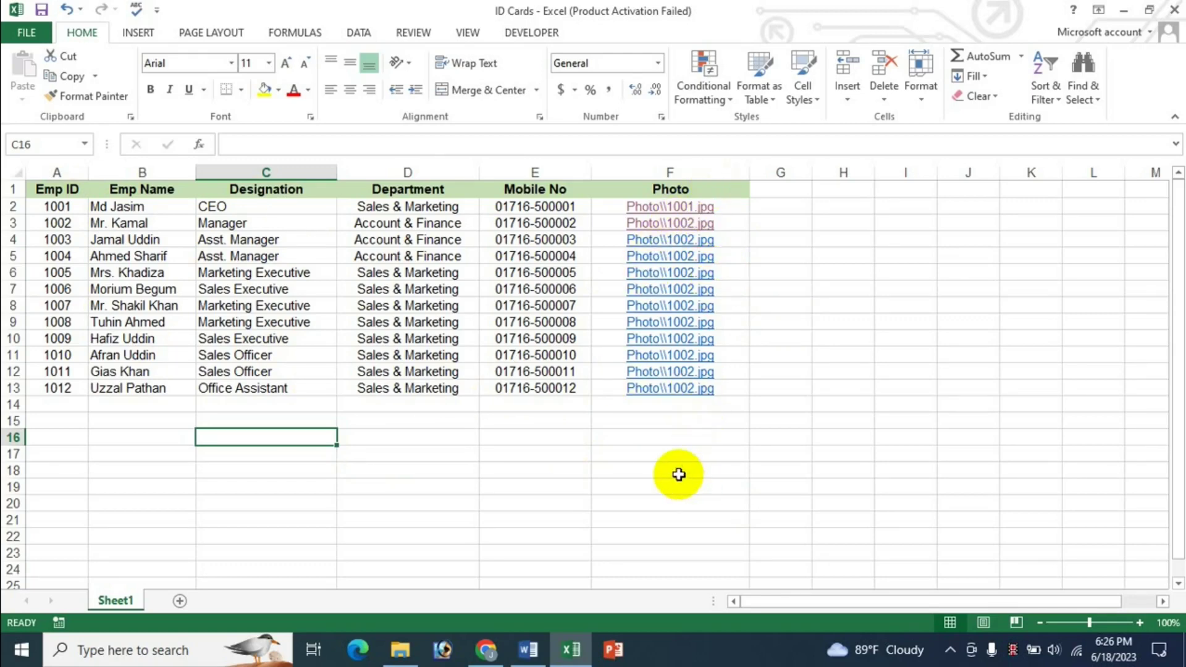
{"action": "left_click", "coordinate": [662, 205]}
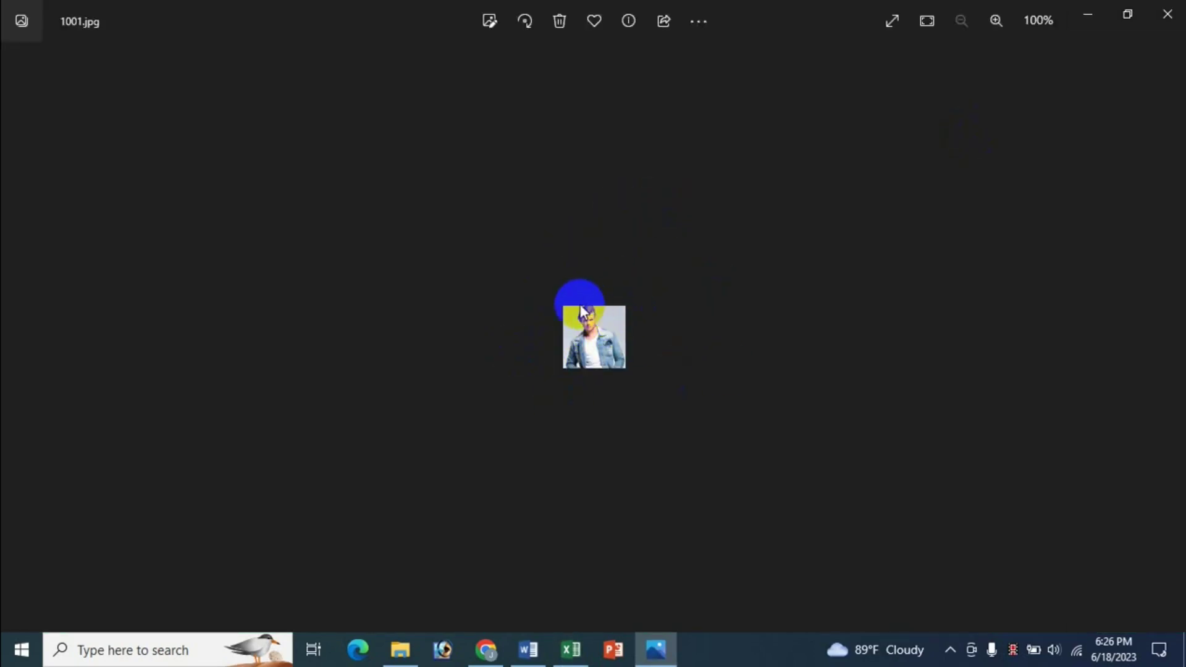
- Close the 1001.jpg photo viewer to get back to the ID Cards sheet
{"action": "left_click", "coordinate": [1162, 14]}
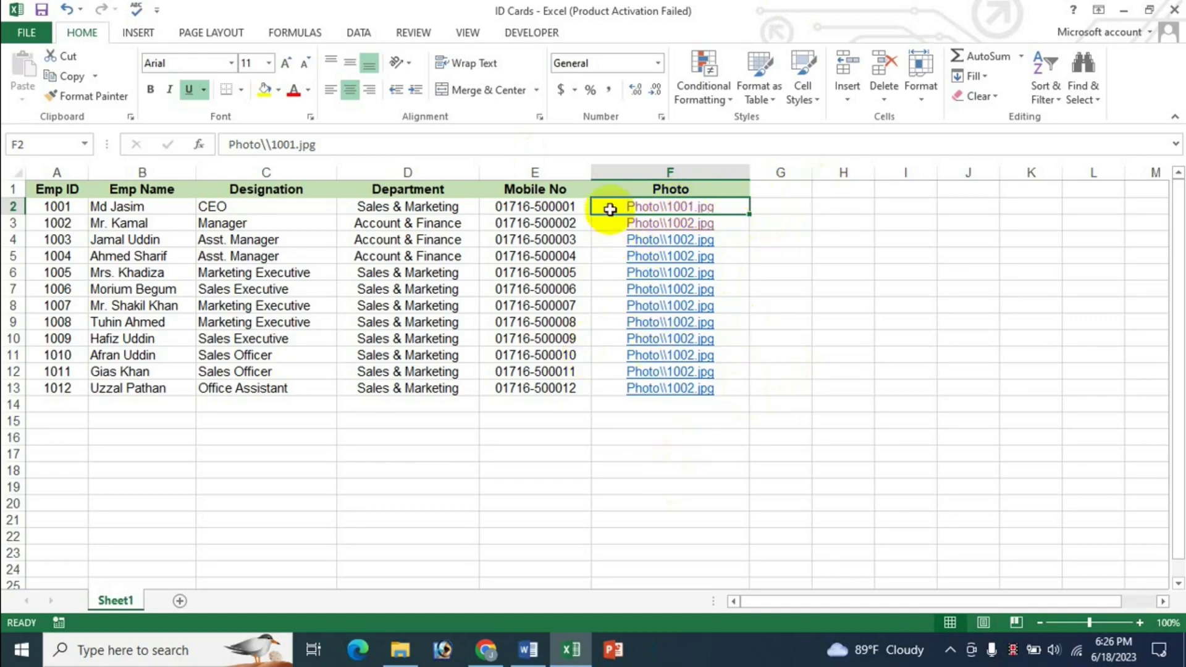
- Clear the old photo links in F2:F13
{"action": "left_click_drag", "start_coordinate": [606, 207], "coordinate": [641, 389]}
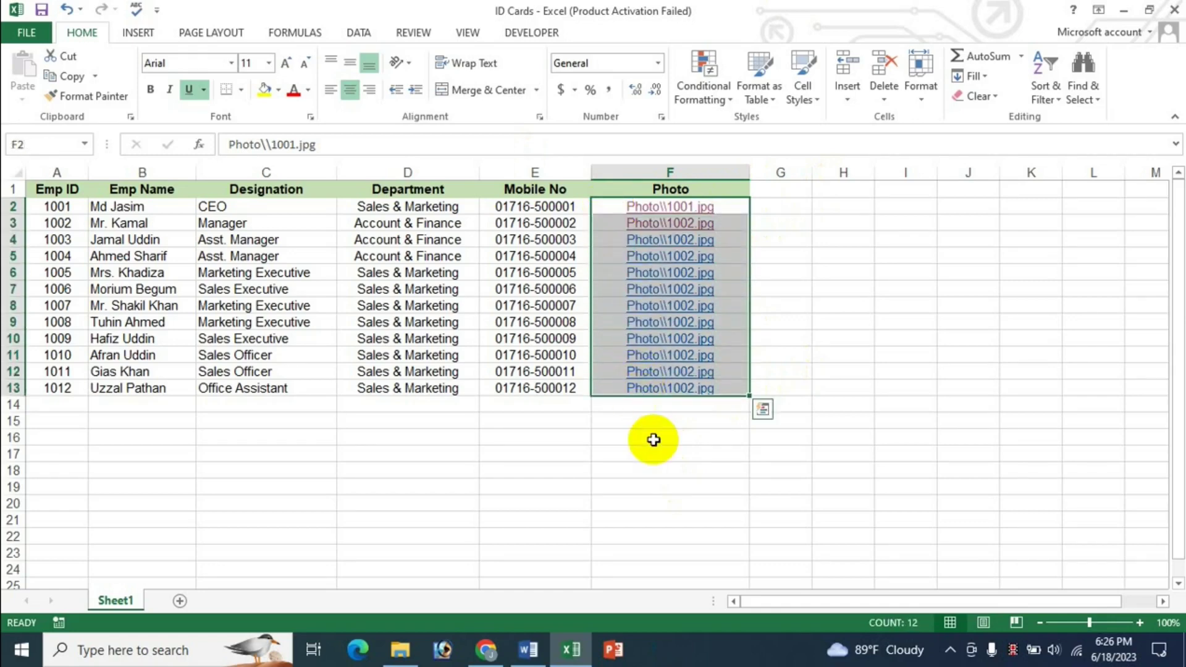
{"action": "key", "text": "Delete"}
{"action": "left_click", "coordinate": [691, 258]}
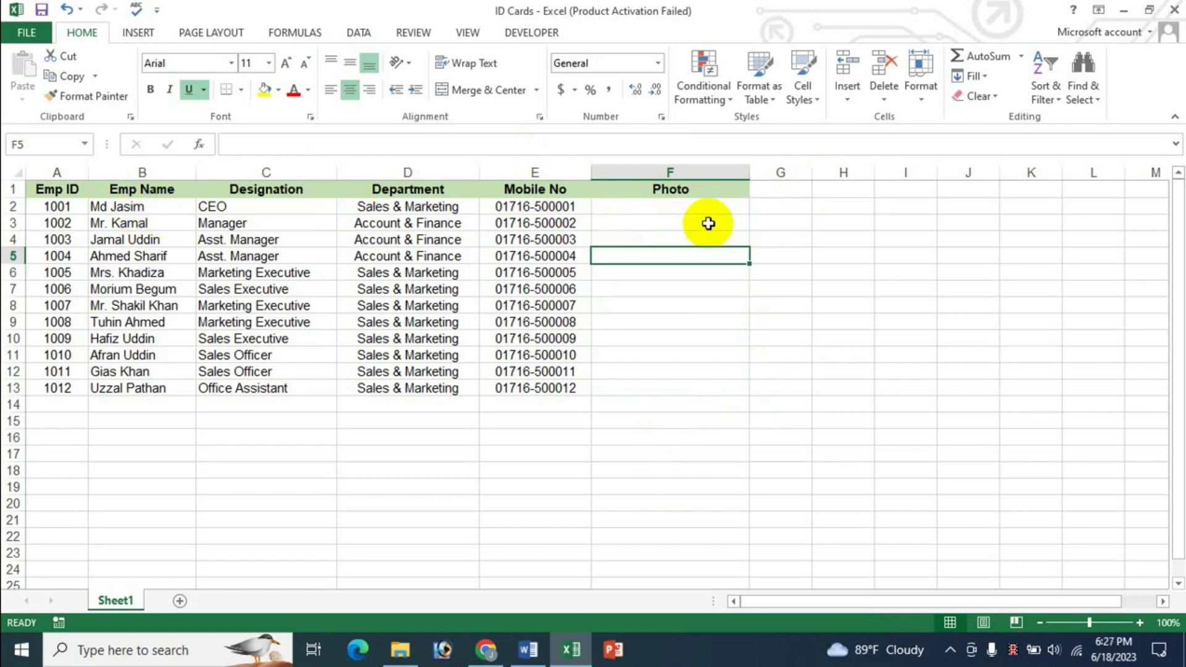
- Insert a hyperlink in F2 pointing to Photo\1001.jpg in the documents folder
{"action": "left_click", "coordinate": [681, 209]}
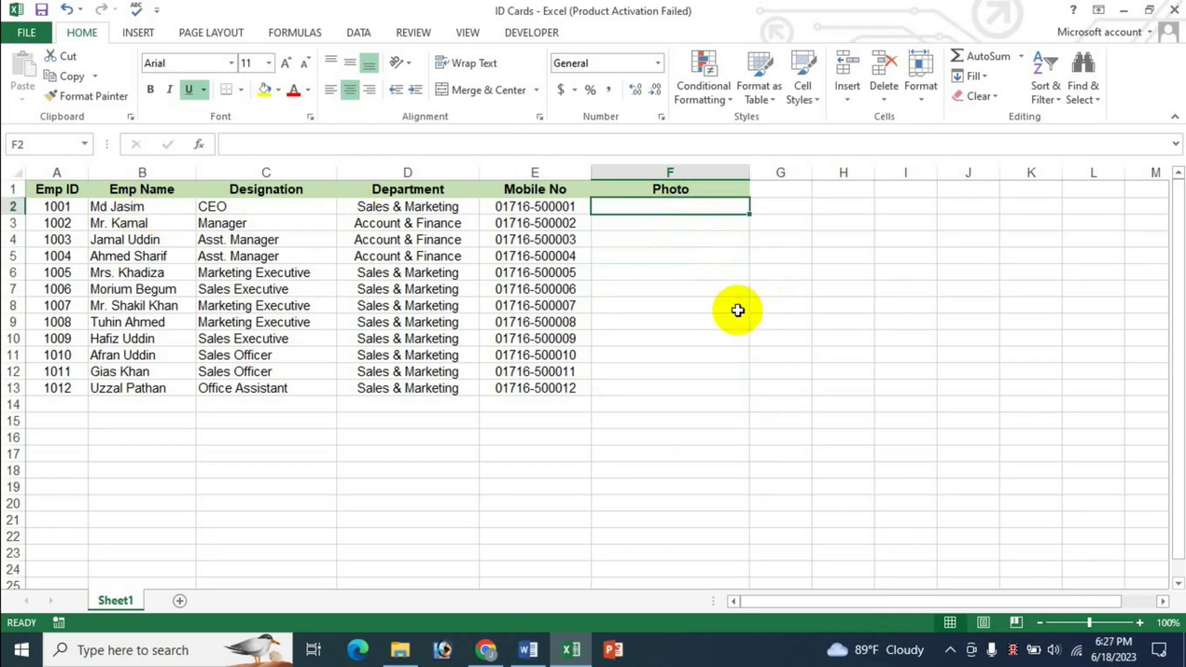
{"action": "right_click", "coordinate": [703, 208]}
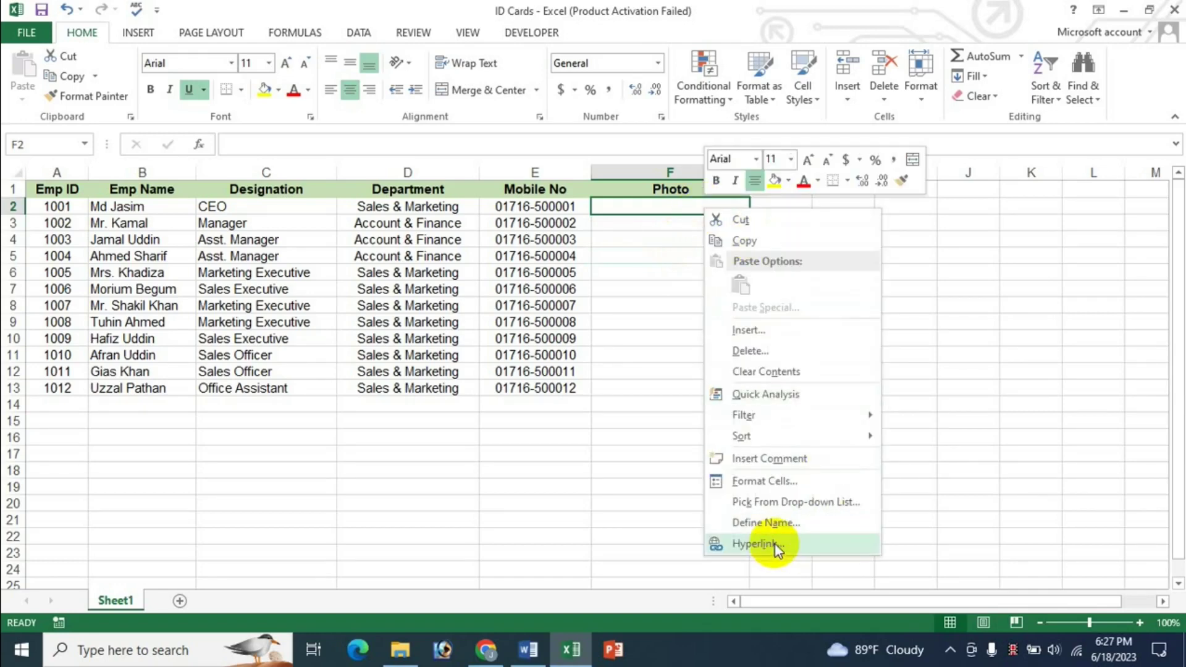
{"action": "left_click", "coordinate": [664, 206]}
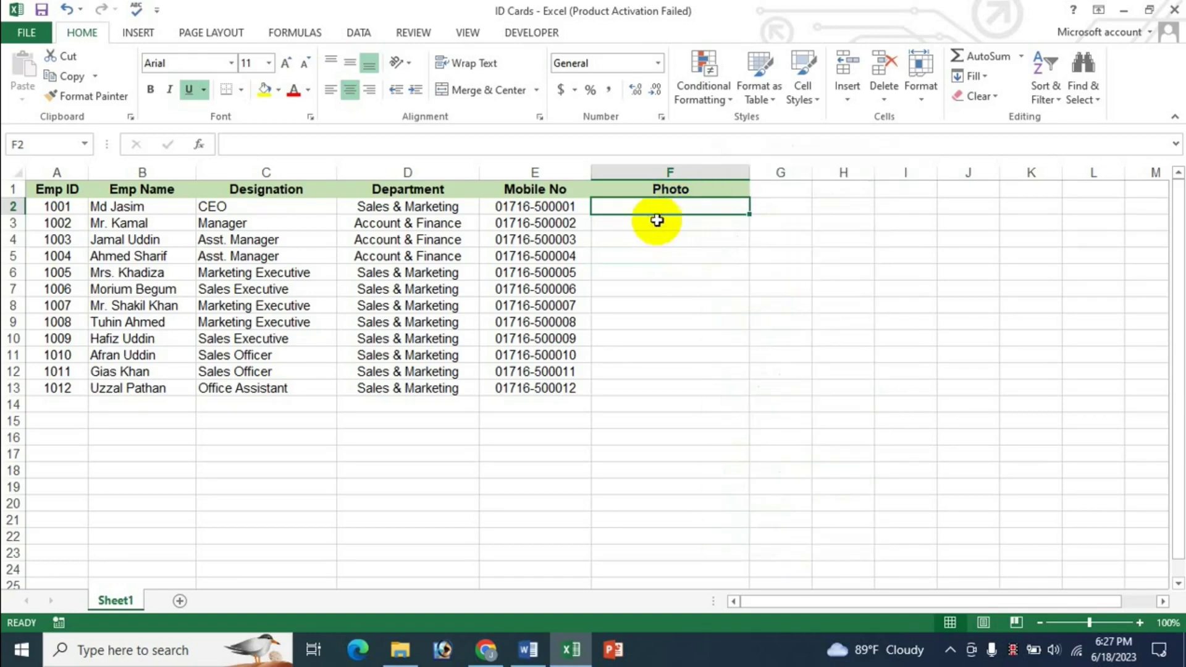
{"action": "left_click", "coordinate": [138, 32]}
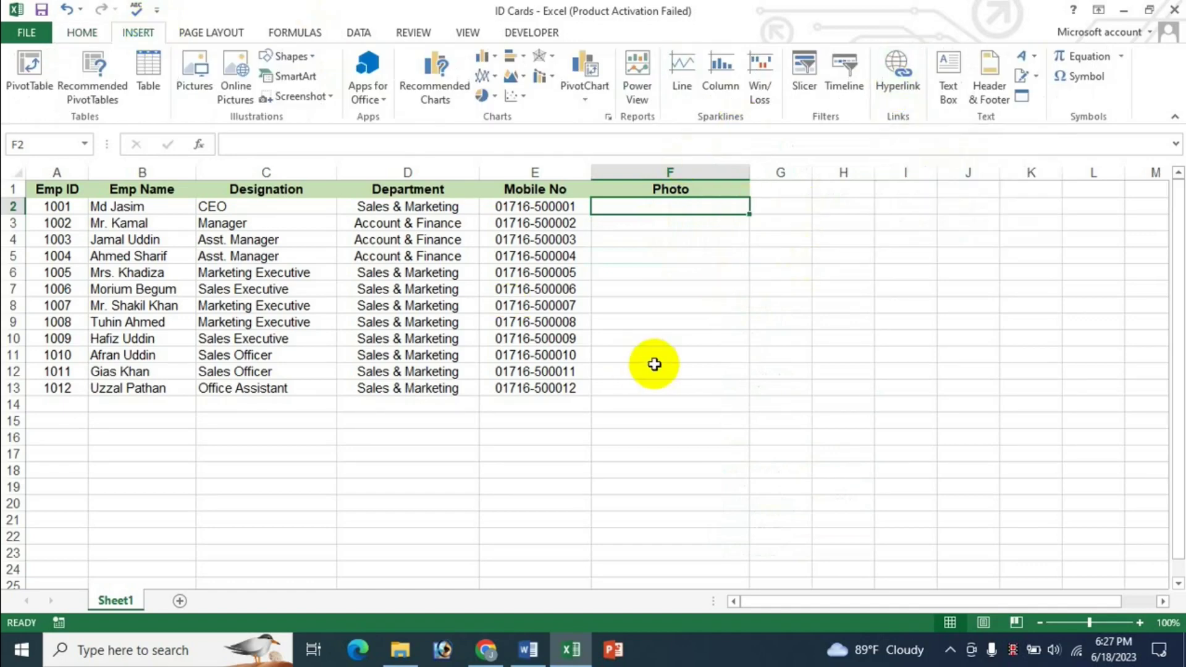
{"action": "key", "text": "ctrl+k"}
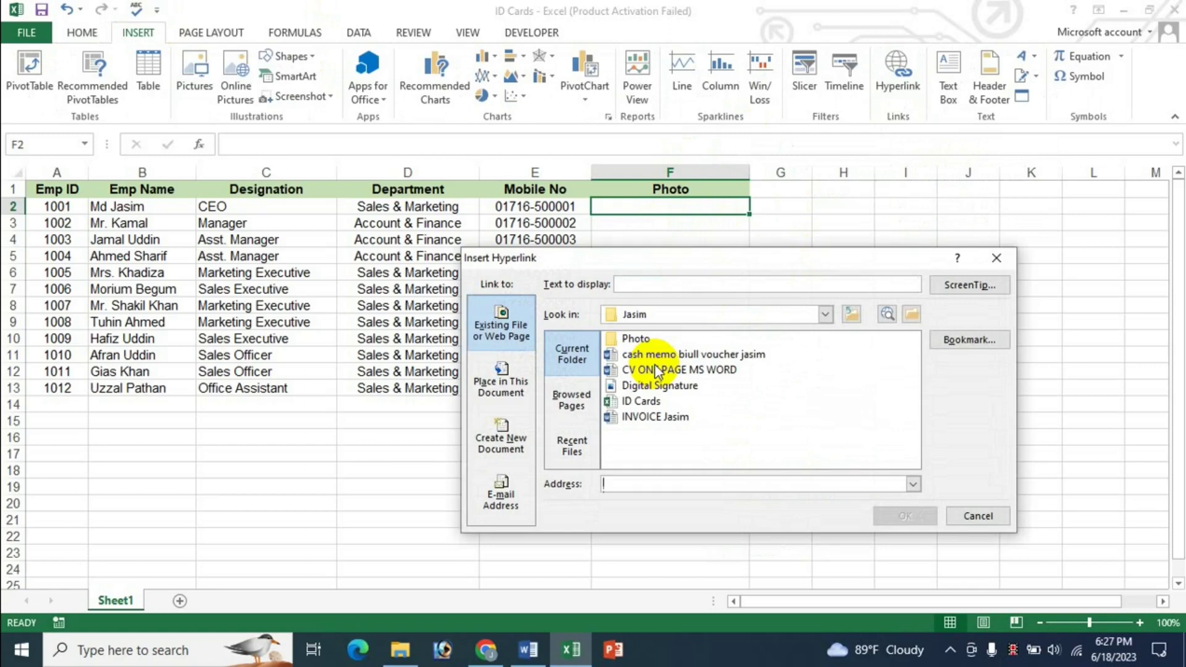
{"action": "mouse_move", "coordinate": [676, 263]}
{"action": "left_mouse_down"}
{"action": "mouse_move", "coordinate": [659, 235]}
{"action": "mouse_move", "coordinate": [697, 244]}
{"action": "left_mouse_up"}
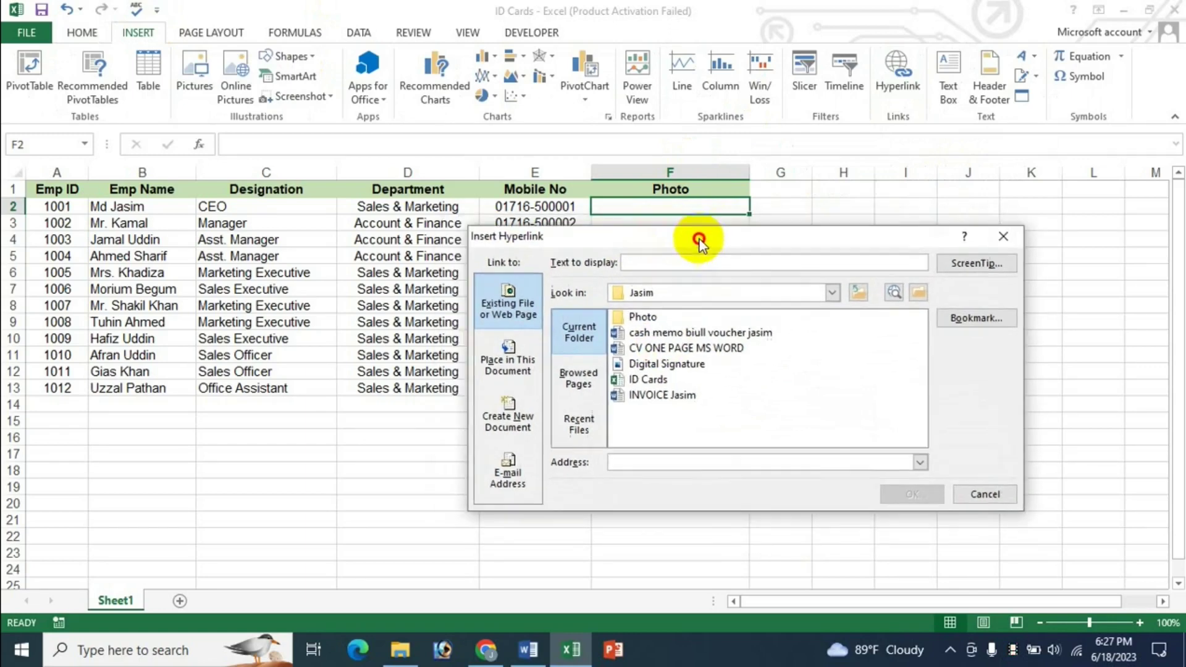
{"action": "left_click", "coordinate": [681, 463]}
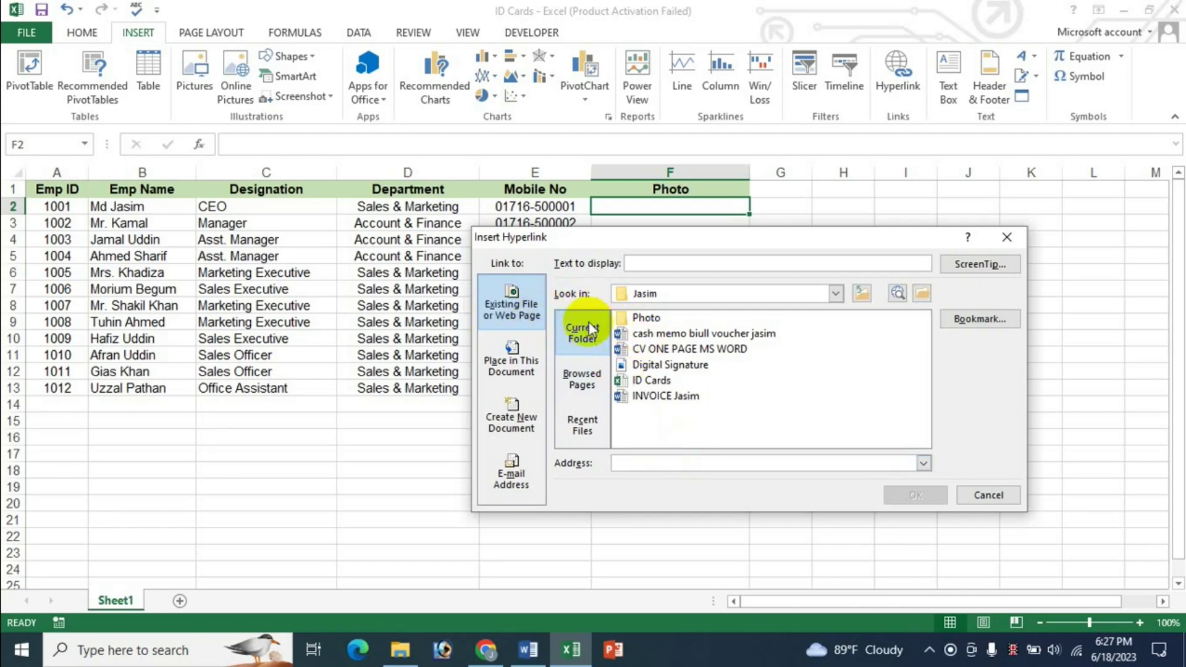
{"action": "left_click", "coordinate": [836, 294]}
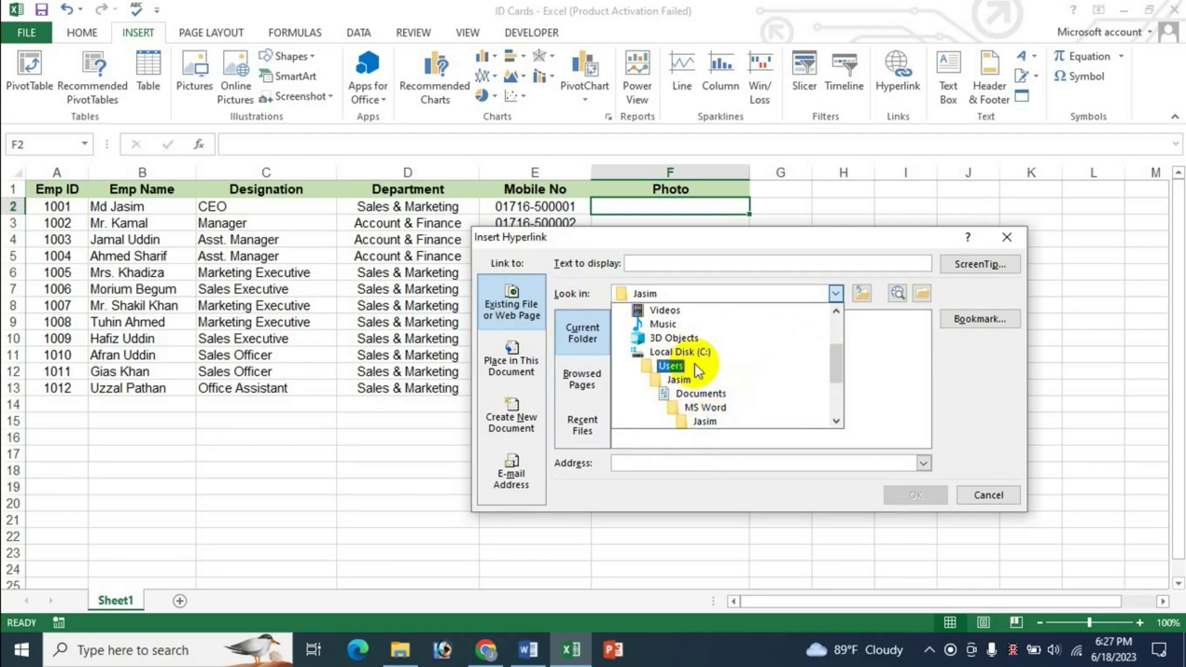
{"action": "left_click", "coordinate": [705, 422]}
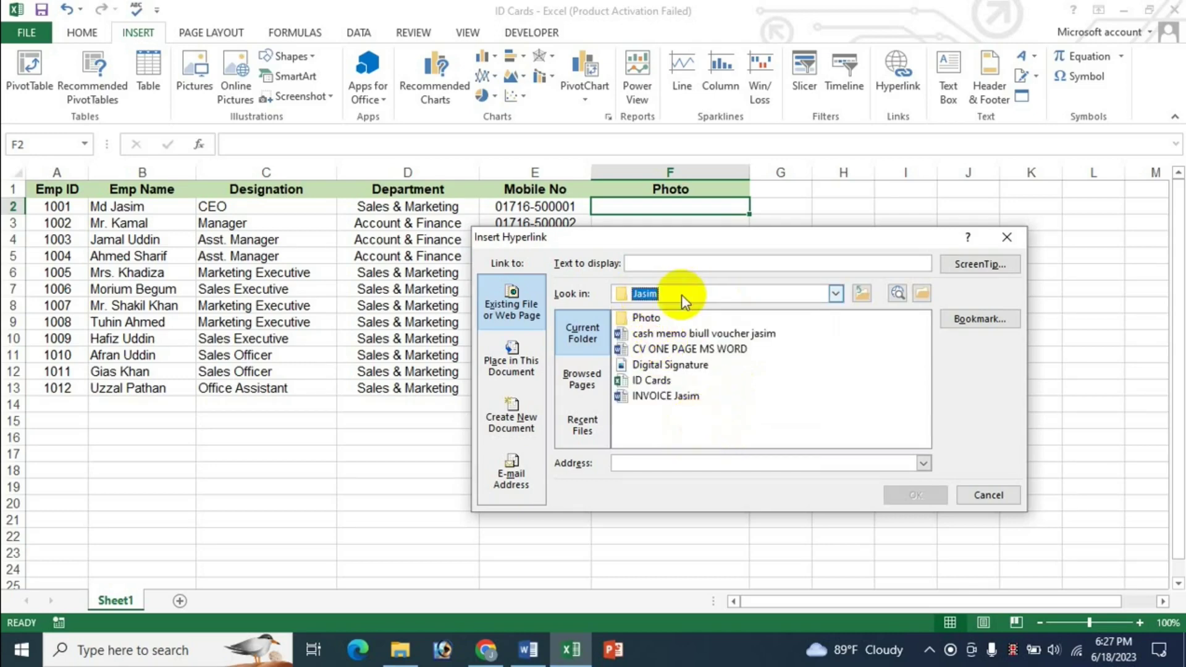
{"action": "double_click", "coordinate": [647, 318]}
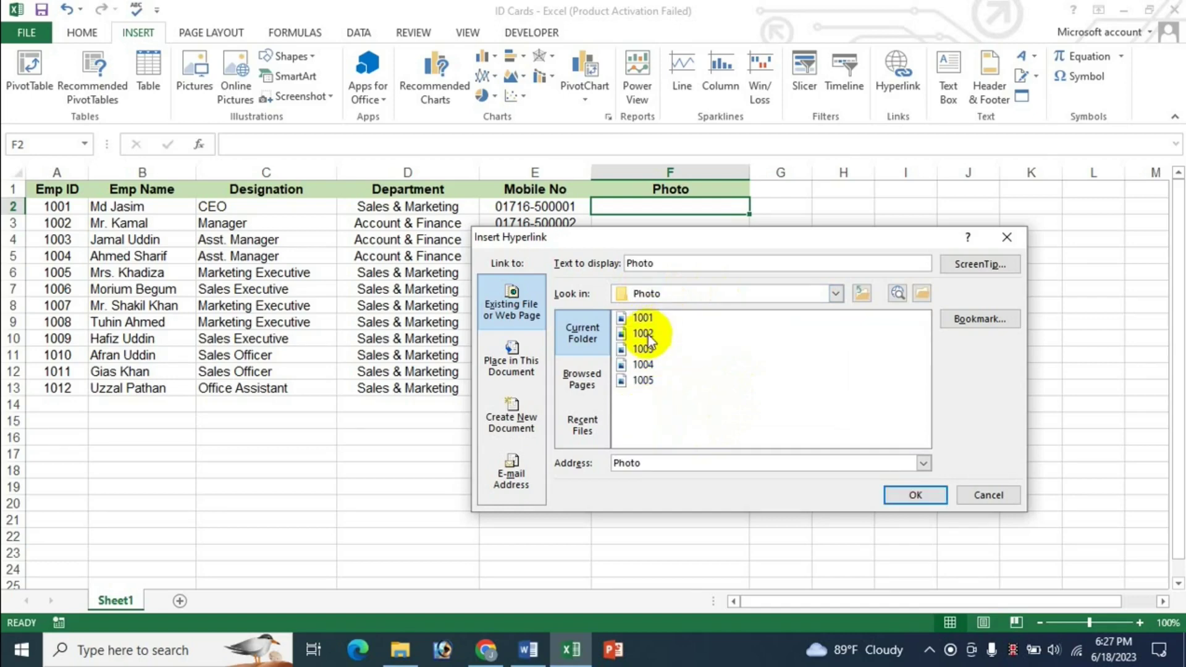
{"action": "left_click", "coordinate": [646, 318]}
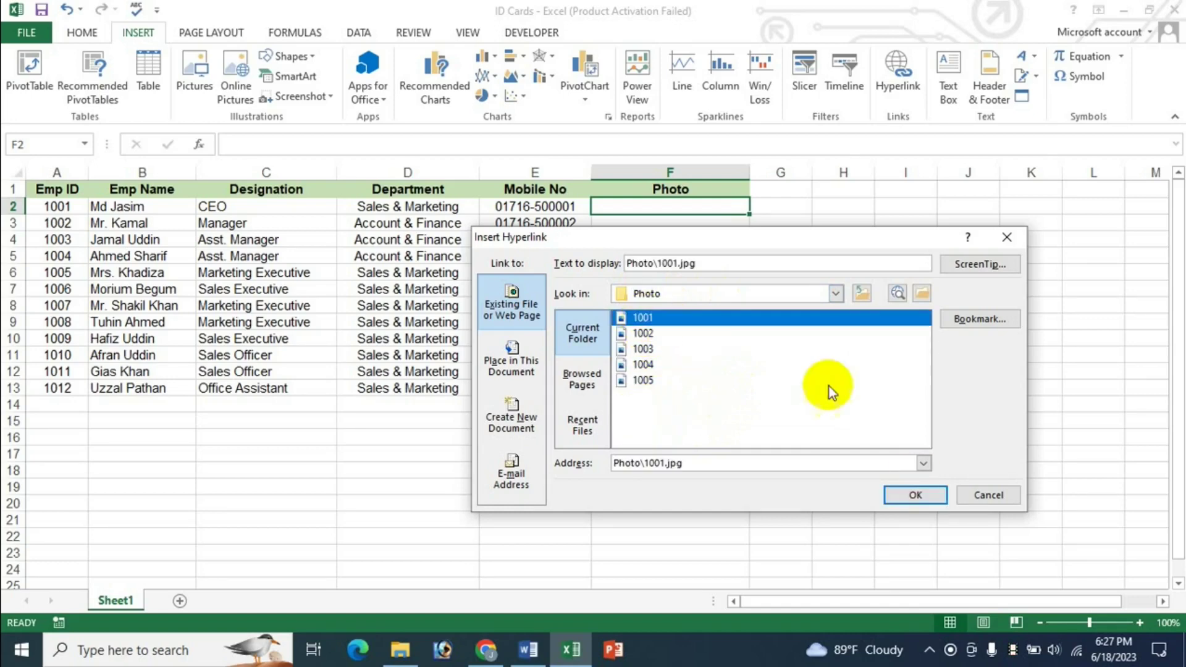
{"action": "left_click", "coordinate": [913, 494]}
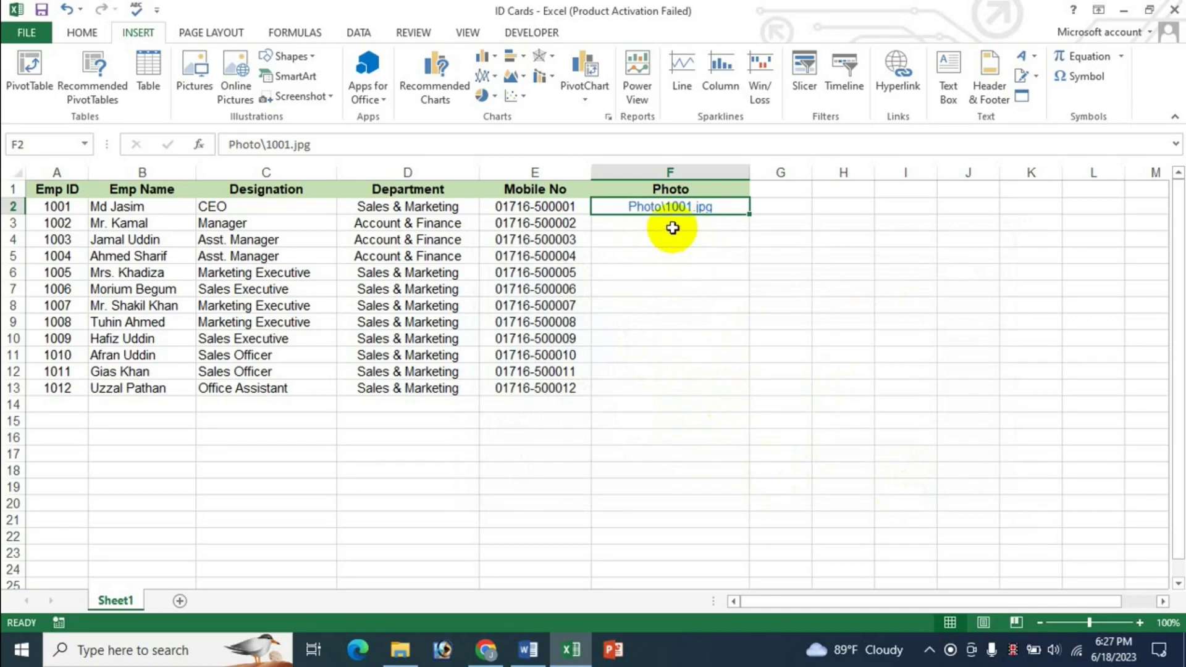
- Link F3 to Photo\1002.jpg and F4 to Photo\1003.jpg
{"action": "left_click", "coordinate": [665, 226]}
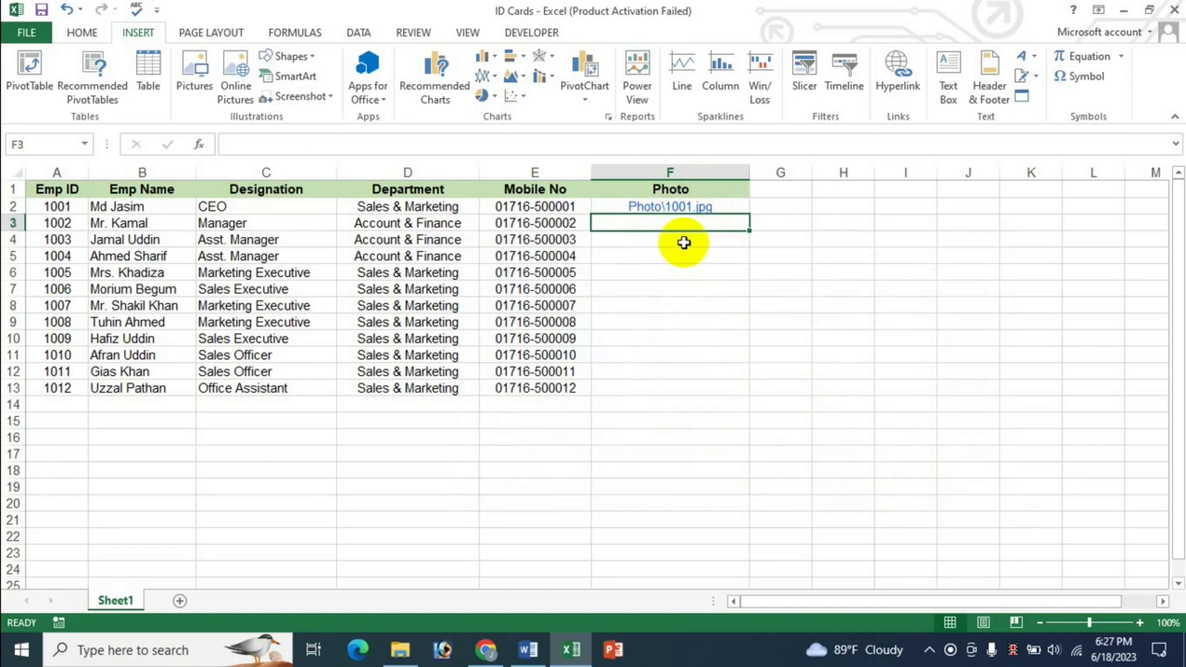
{"action": "left_click", "coordinate": [899, 88]}
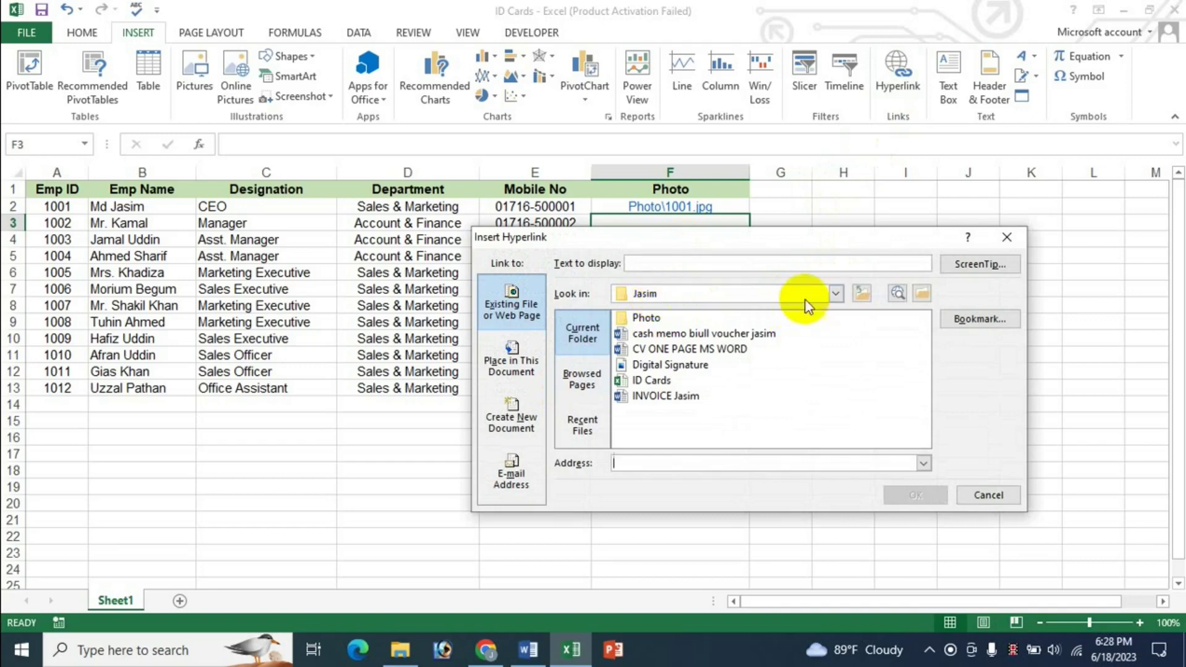
{"action": "left_click", "coordinate": [836, 294]}
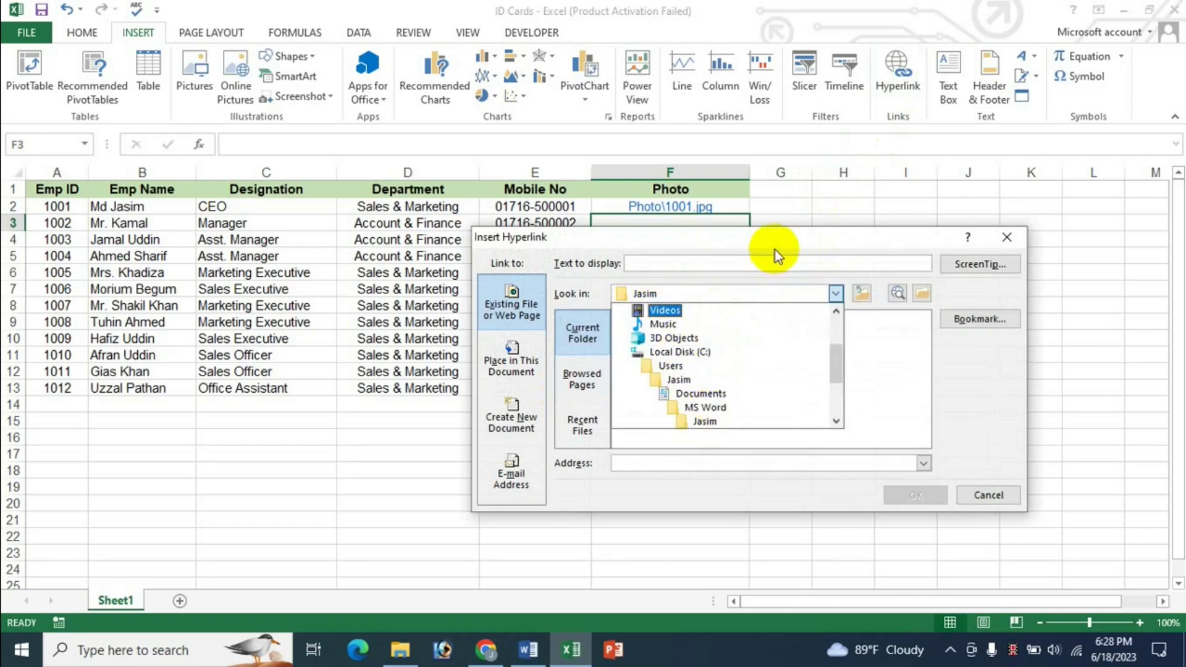
{"action": "left_click", "coordinate": [704, 421]}
{"action": "double_click", "coordinate": [645, 318]}
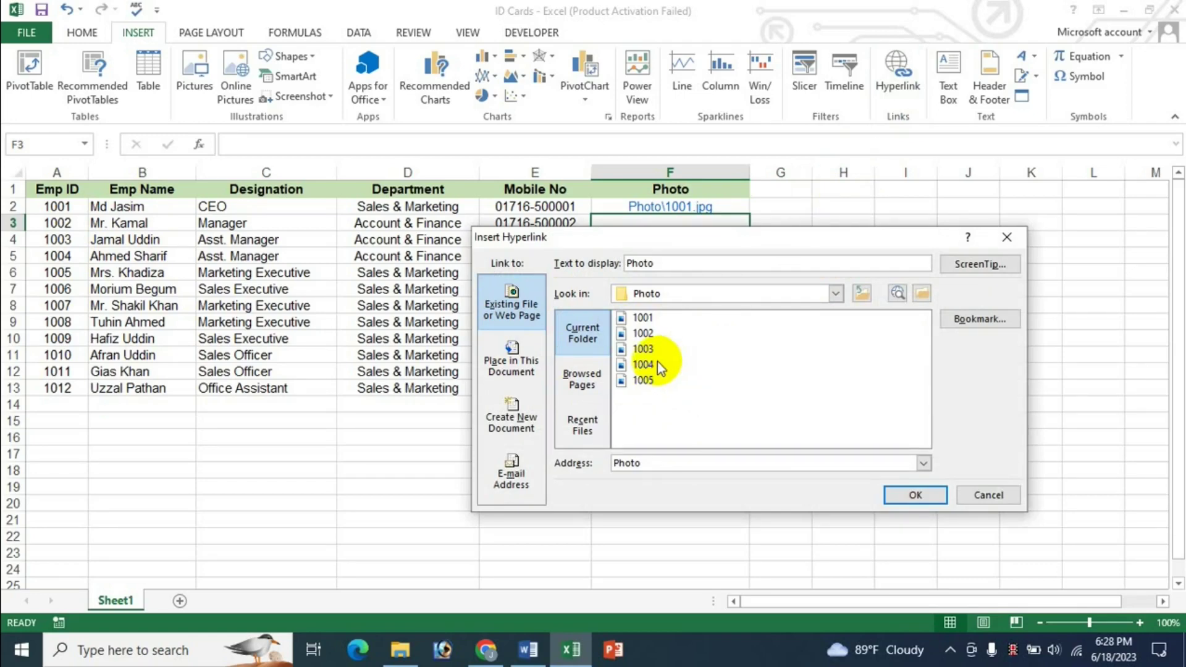
{"action": "left_click", "coordinate": [648, 335]}
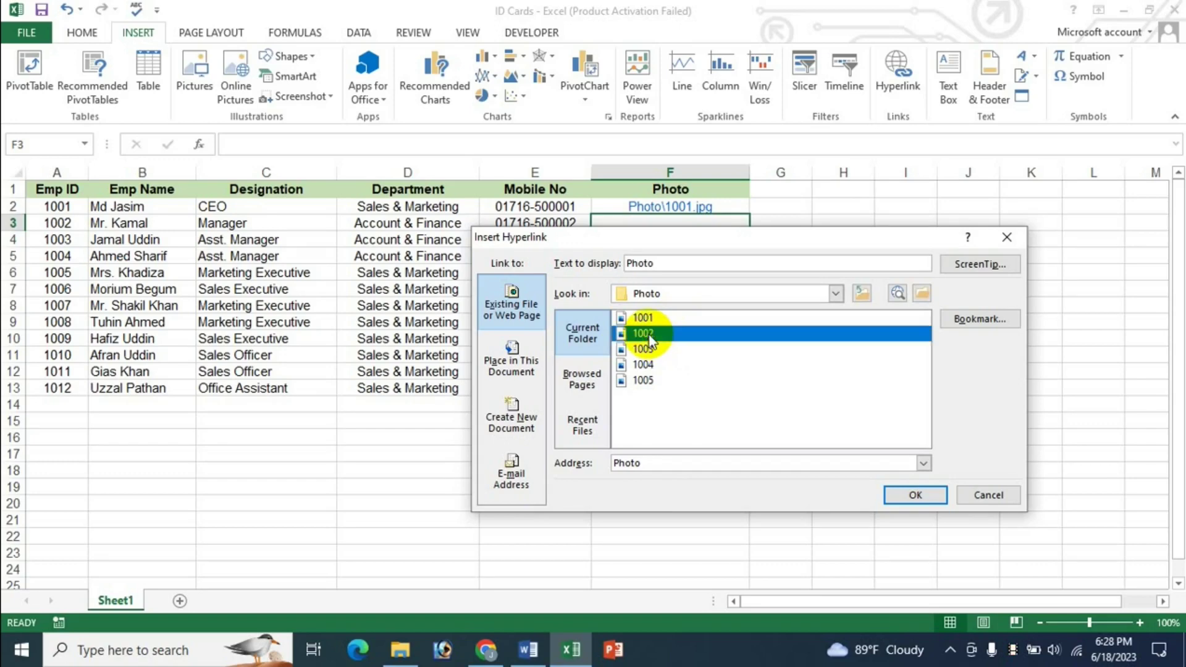
{"action": "left_click", "coordinate": [913, 498]}
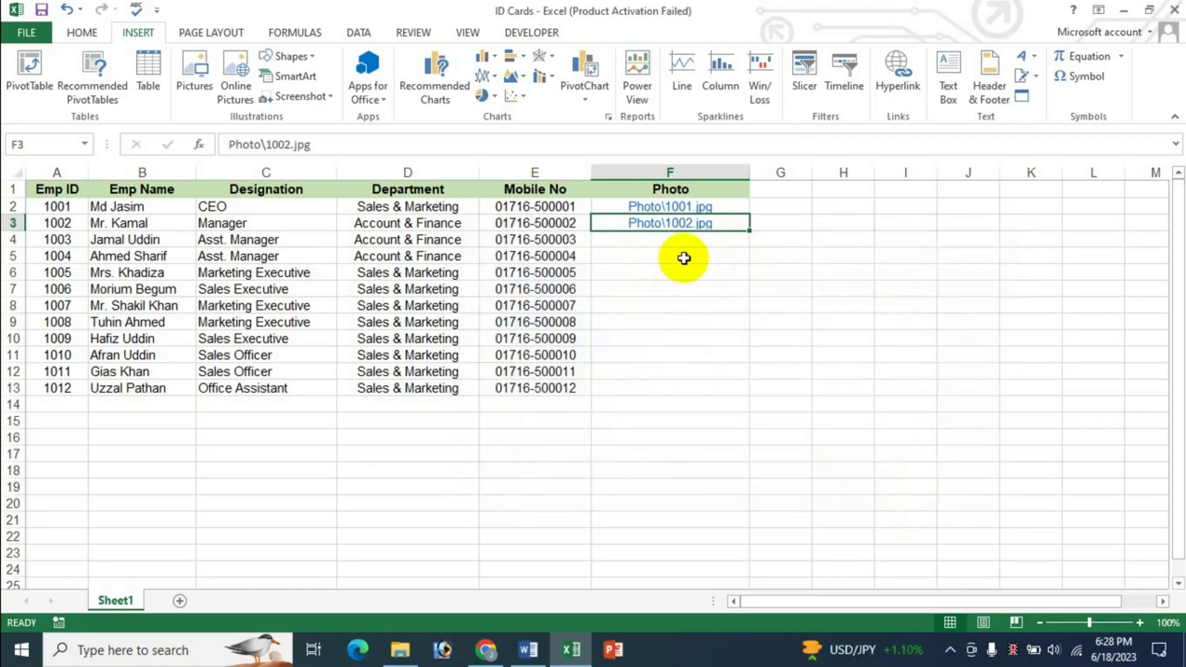
{"action": "left_click", "coordinate": [657, 241]}
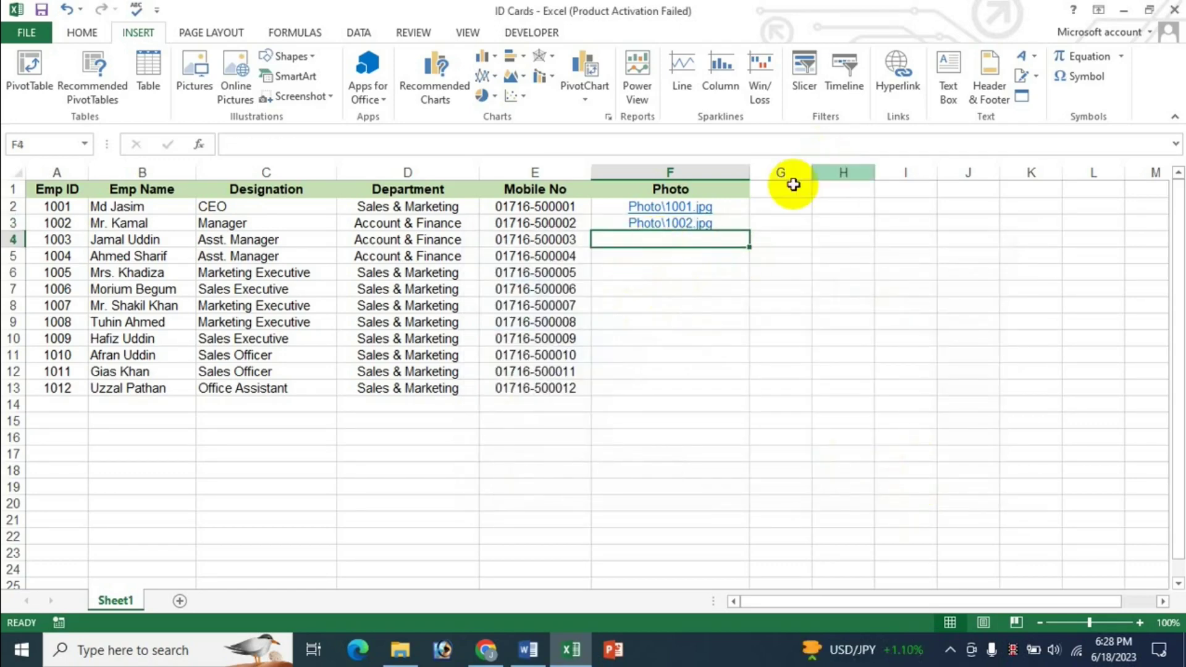
{"action": "left_click", "coordinate": [897, 81]}
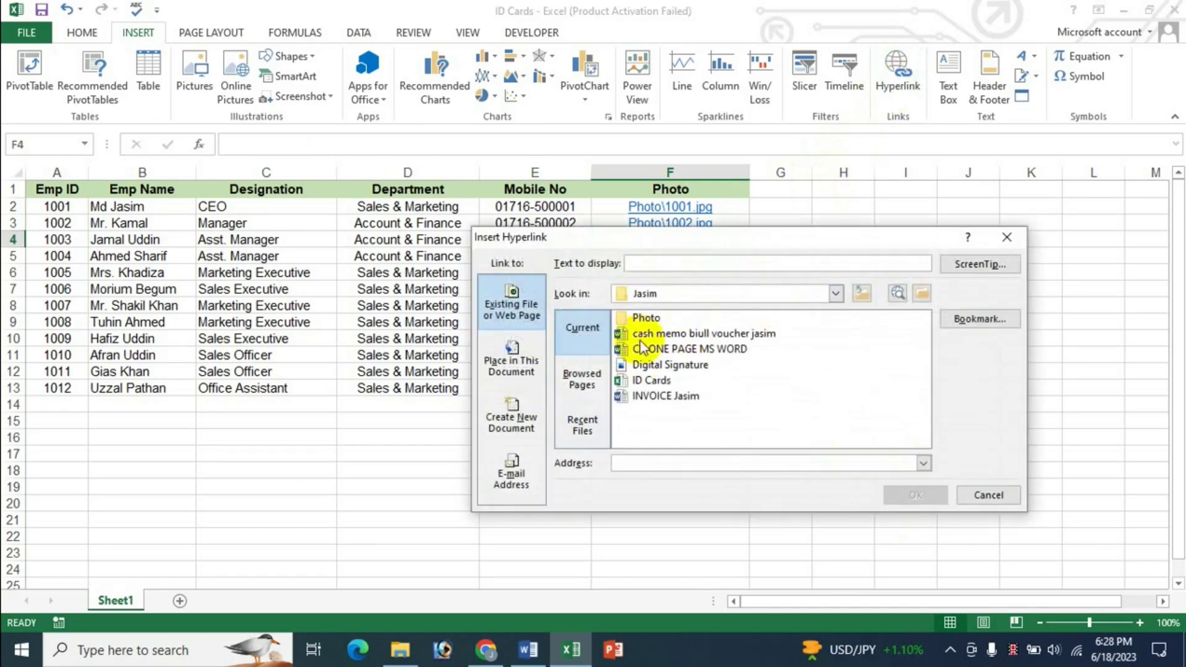
{"action": "left_click", "coordinate": [652, 320]}
{"action": "double_click", "coordinate": [652, 320]}
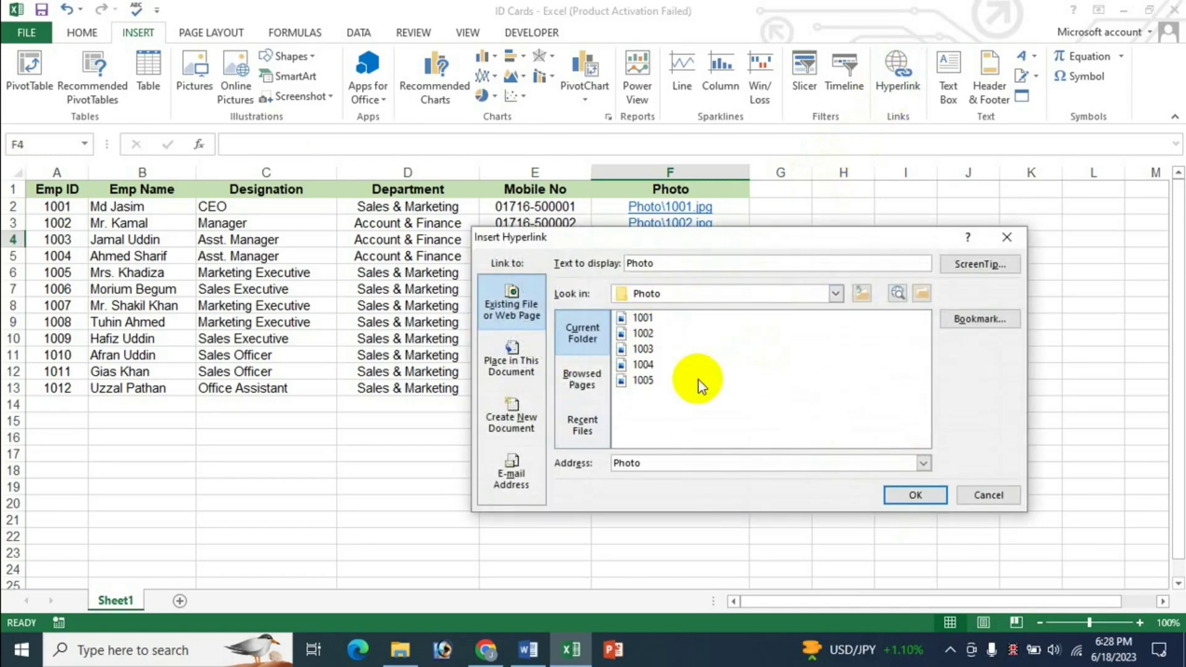
{"action": "left_click", "coordinate": [643, 349]}
{"action": "left_click", "coordinate": [915, 498]}
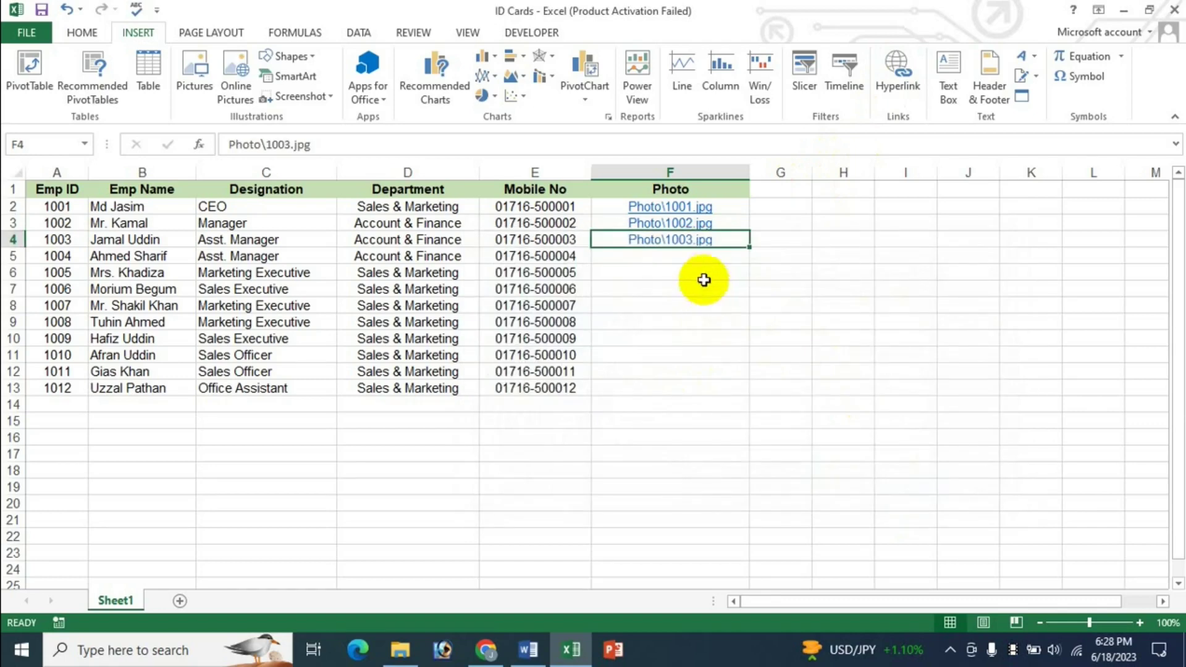
- Link F5 to Photo\1004.jpg and F6 to Photo\1005.jpg
{"action": "left_click", "coordinate": [709, 261]}
{"action": "left_click", "coordinate": [896, 80]}
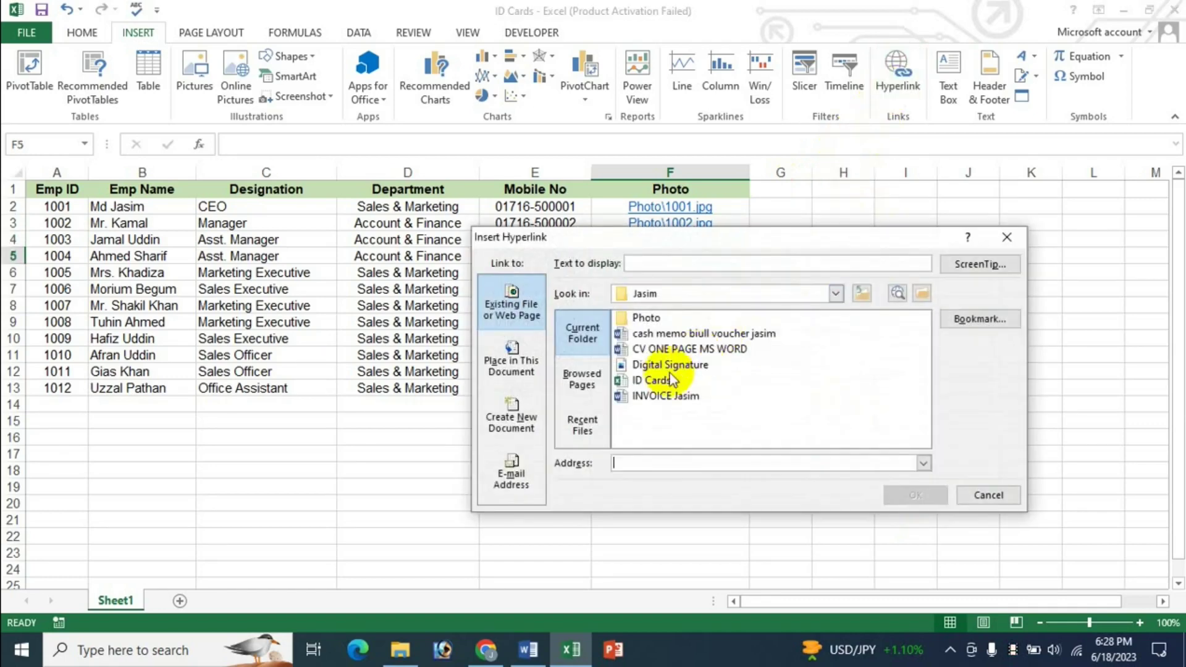
{"action": "double_click", "coordinate": [652, 318]}
{"action": "left_click", "coordinate": [646, 369]}
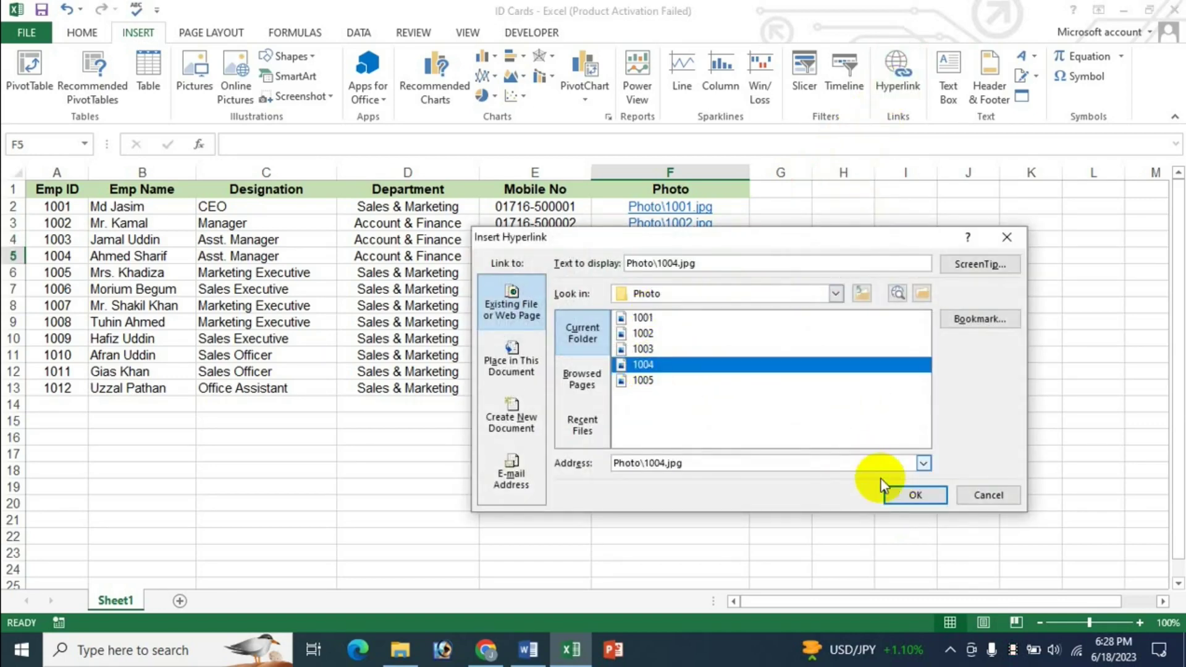
{"action": "left_click", "coordinate": [915, 495]}
{"action": "left_click", "coordinate": [696, 276]}
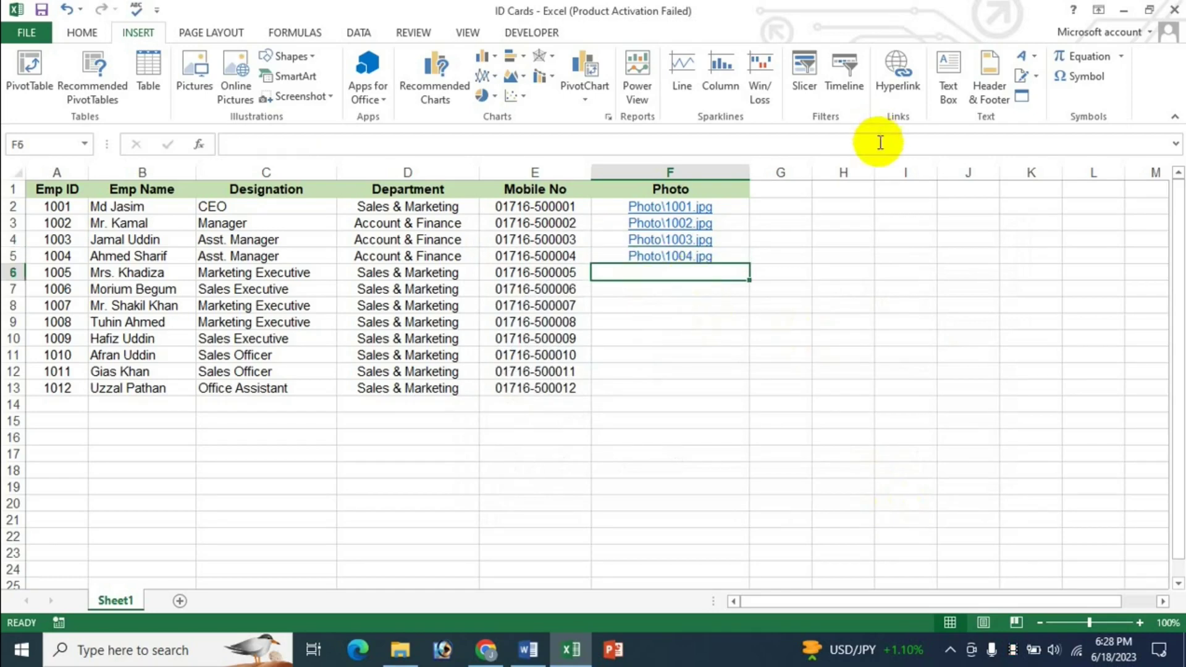
{"action": "left_click", "coordinate": [898, 79]}
{"action": "double_click", "coordinate": [648, 319]}
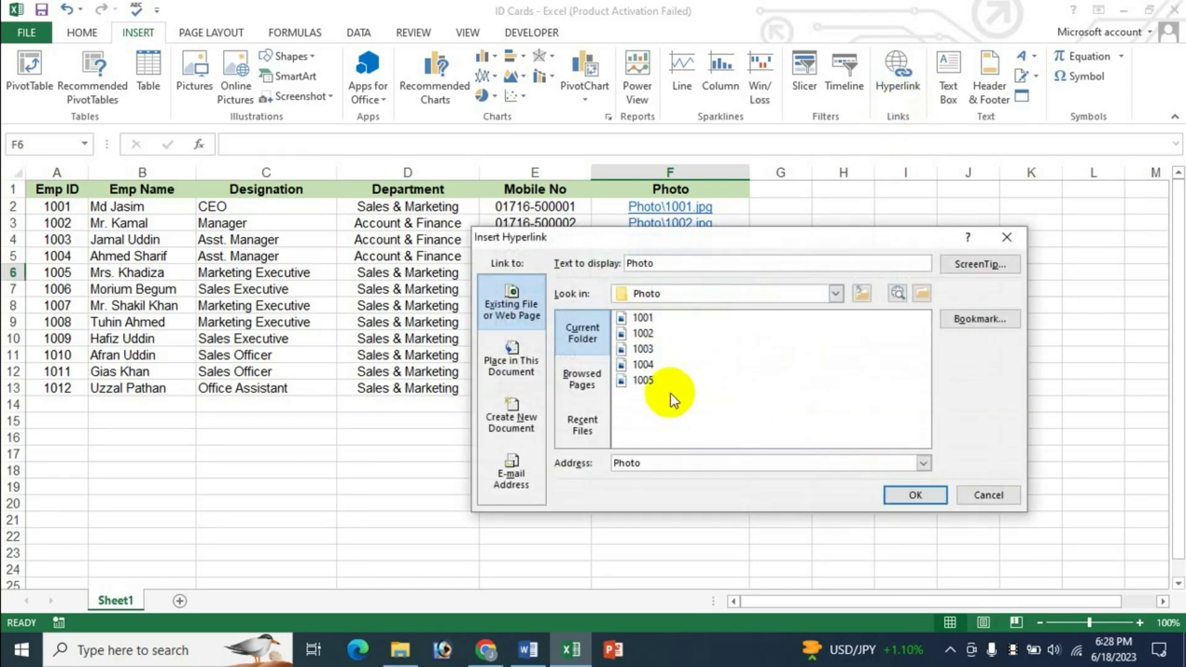
{"action": "left_click", "coordinate": [649, 382]}
{"action": "left_click", "coordinate": [913, 495]}
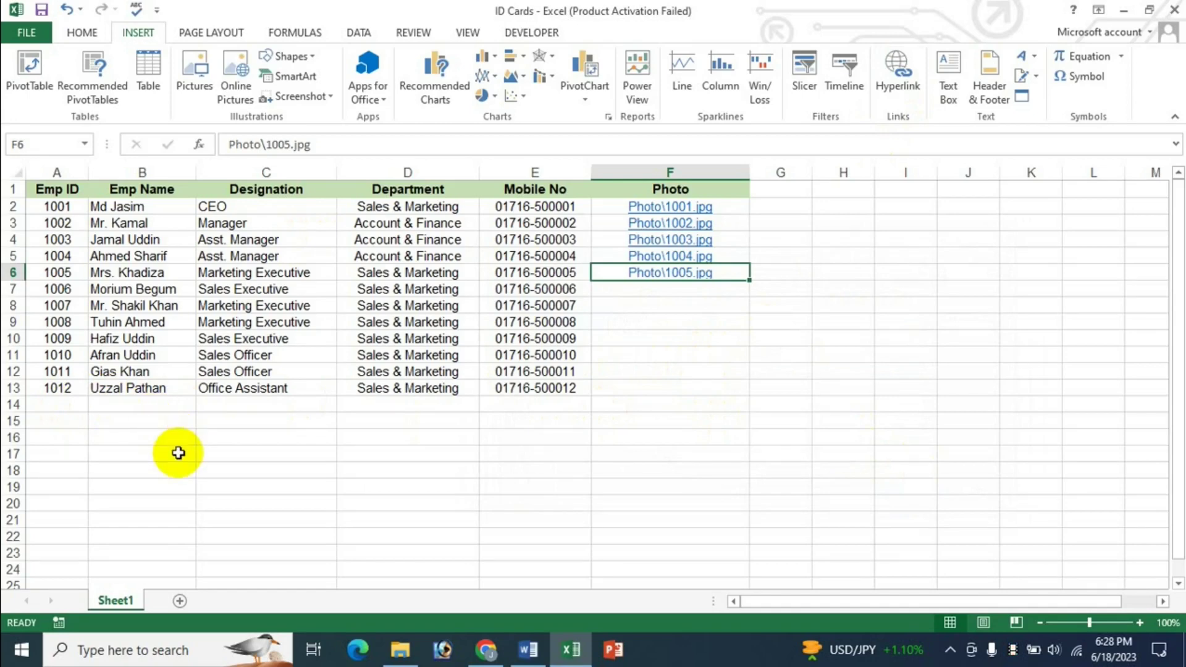
{"action": "scroll", "coordinate": [178, 453], "scroll_direction": "down", "scroll_amount": 2}
{"action": "scroll", "coordinate": [516, 543], "scroll_direction": "up", "scroll_amount": 2}
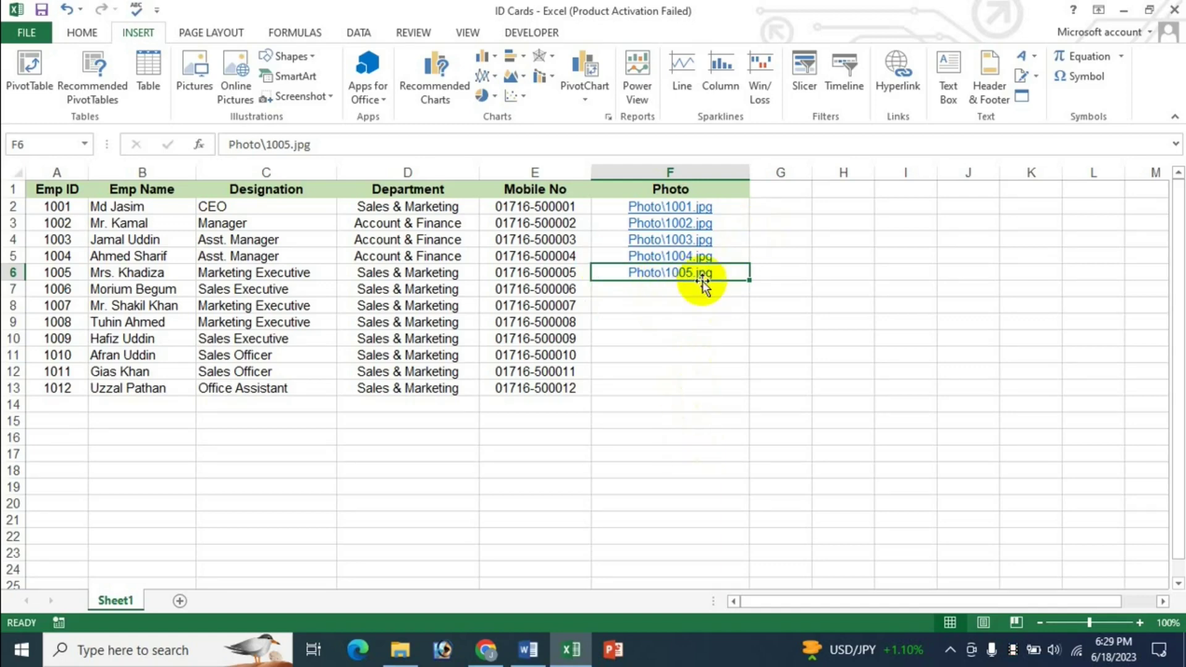
- Fill the F6 photo link down through F13 so every employee row has a link
{"action": "double_click", "coordinate": [750, 282]}
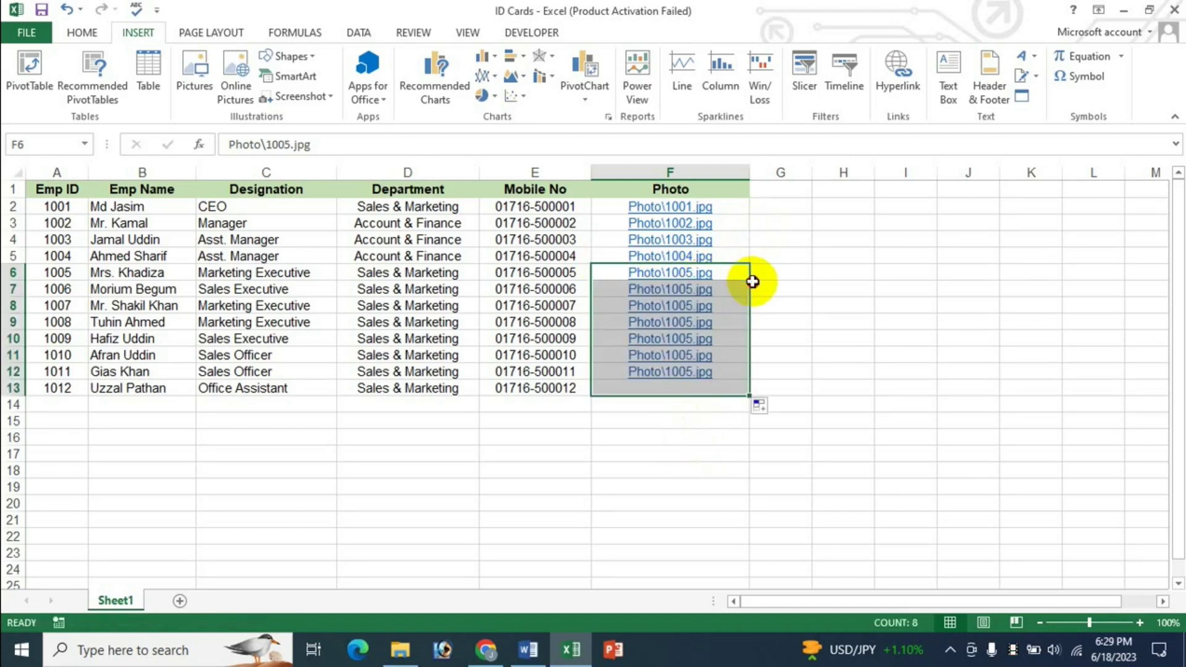
{"action": "left_click_drag", "start_coordinate": [806, 382], "coordinate": [797, 371]}
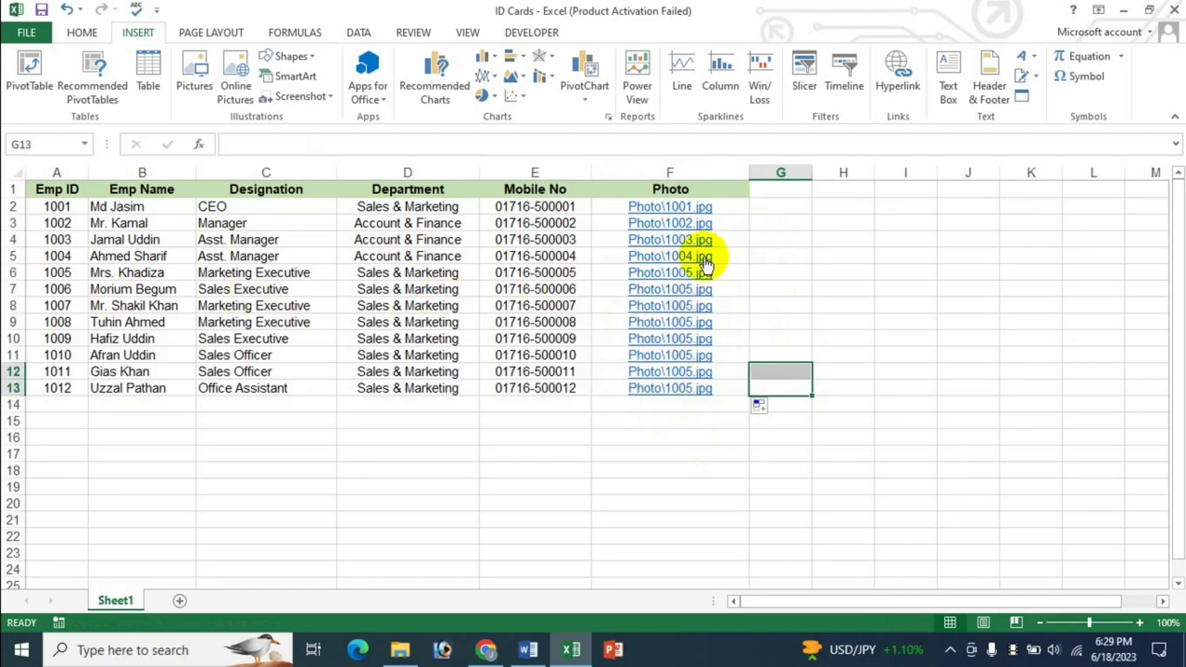
{"action": "left_click", "coordinate": [677, 422]}
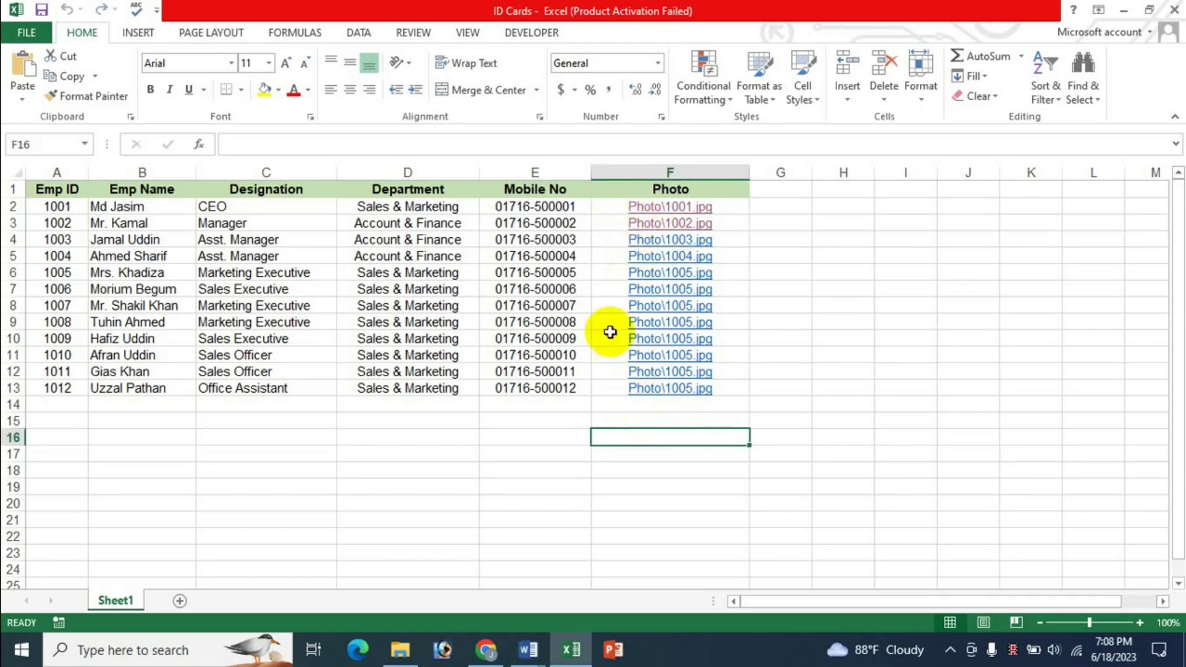
- Replace \ with \\ in all 12 photo paths in F2:F13, then open the File Info page
{"action": "left_click_drag", "start_coordinate": [612, 210], "coordinate": [624, 388]}
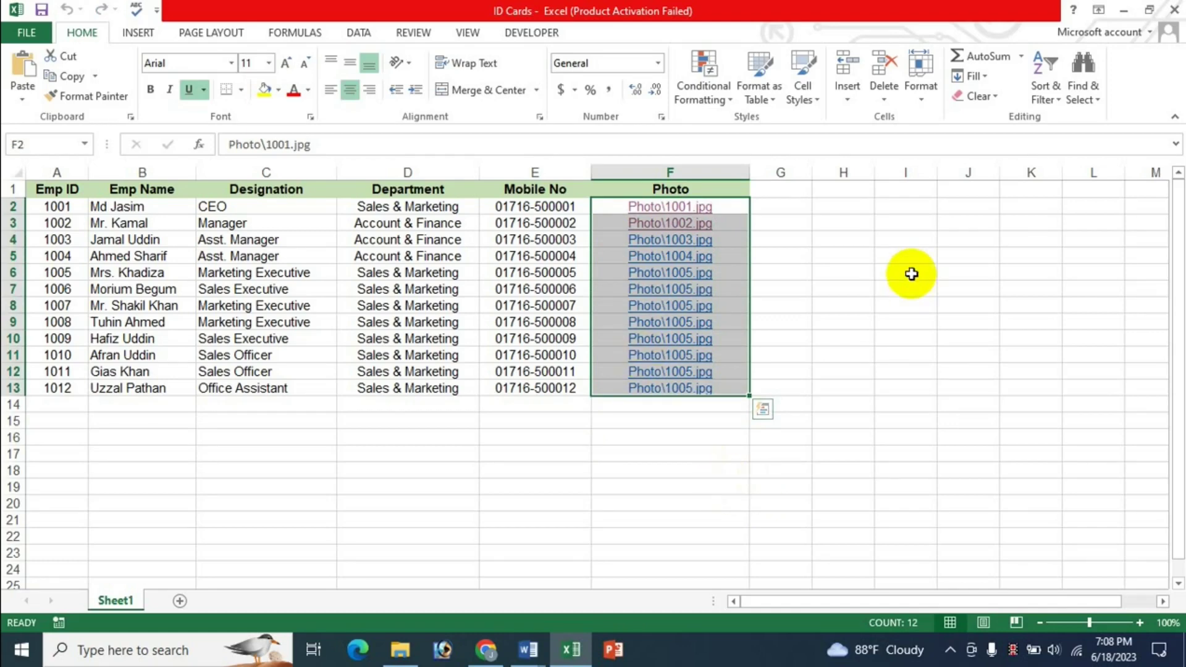
{"action": "left_click", "coordinate": [1092, 99]}
{"action": "left_click", "coordinate": [961, 10]}
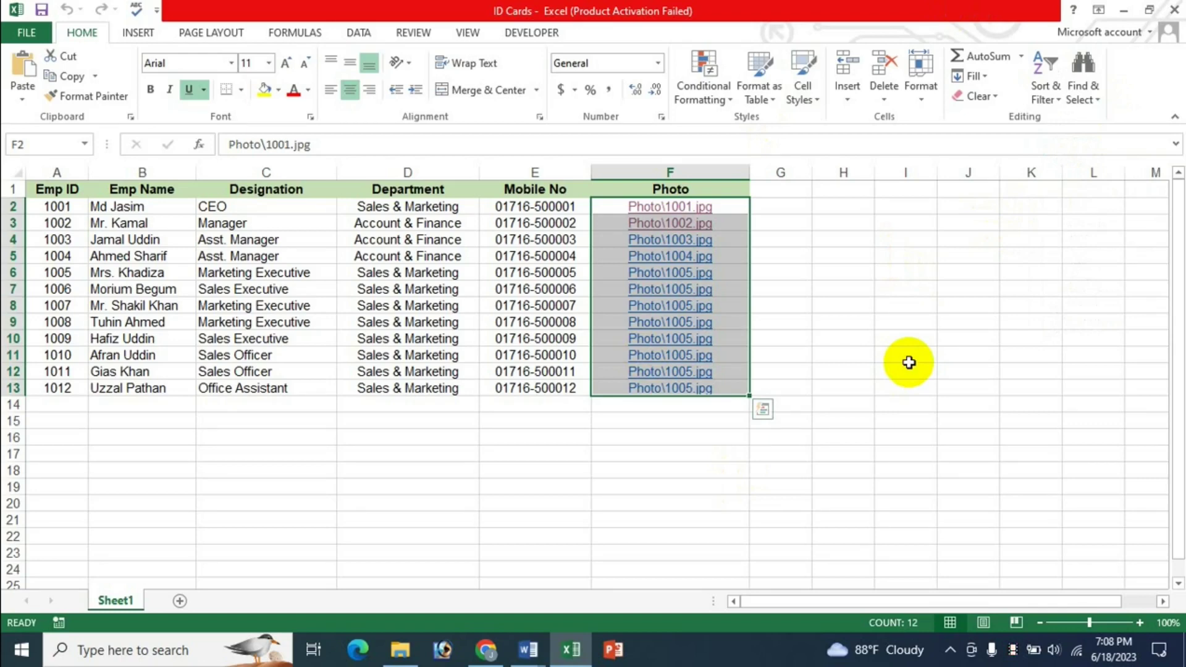
{"action": "key", "text": "ctrl+h"}
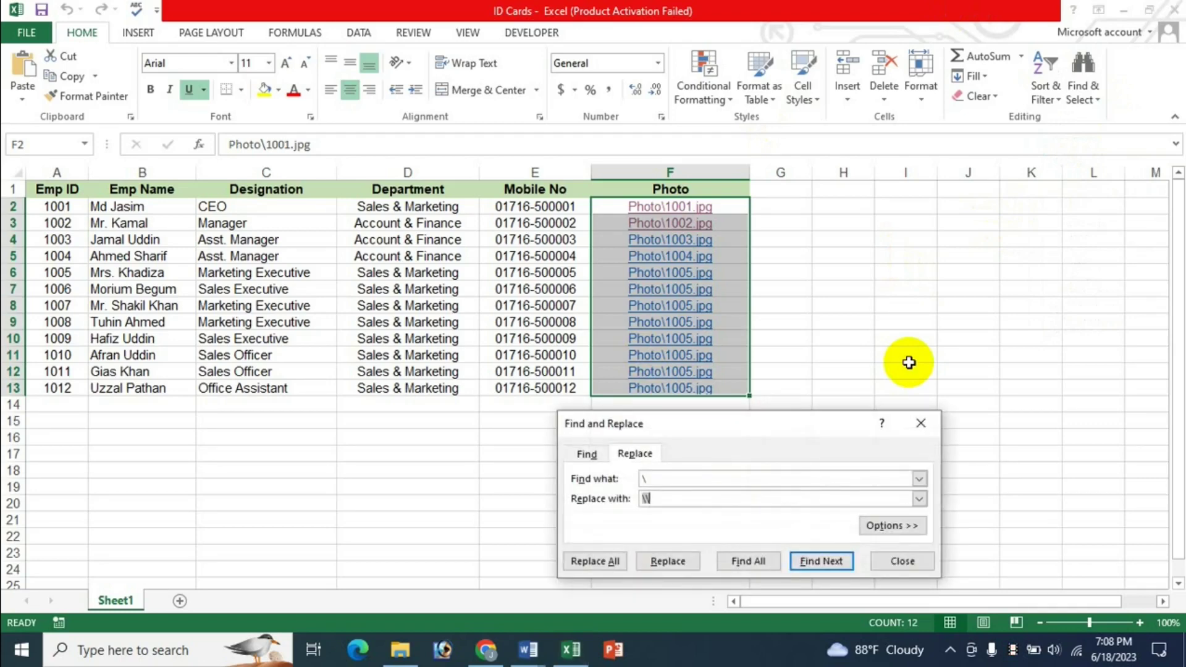
{"action": "left_click_drag", "start_coordinate": [732, 424], "coordinate": [392, 390]}
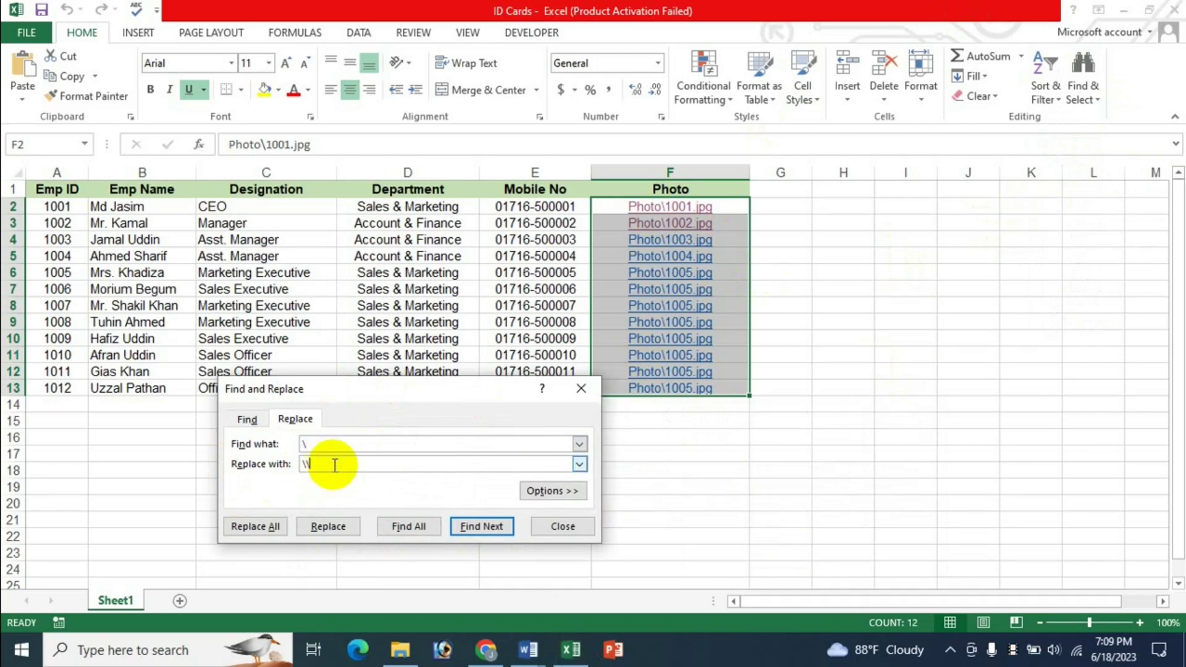
{"action": "left_click", "coordinate": [254, 528]}
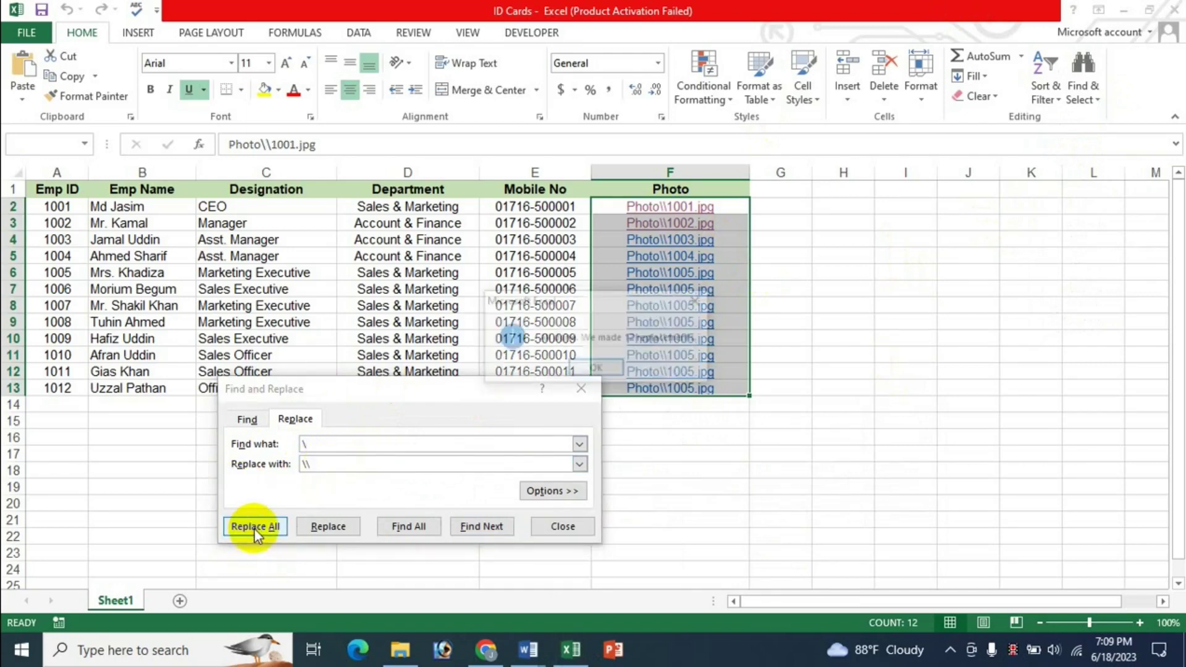
{"action": "left_click", "coordinate": [598, 370]}
{"action": "left_click", "coordinate": [559, 526]}
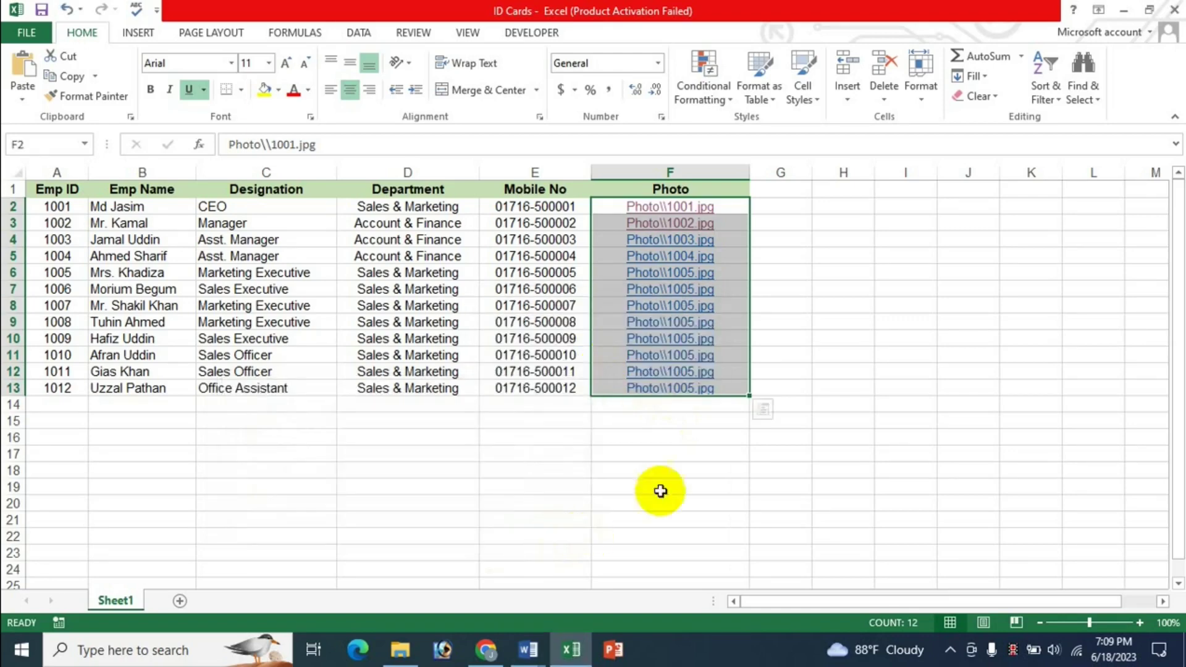
{"action": "left_click", "coordinate": [679, 471]}
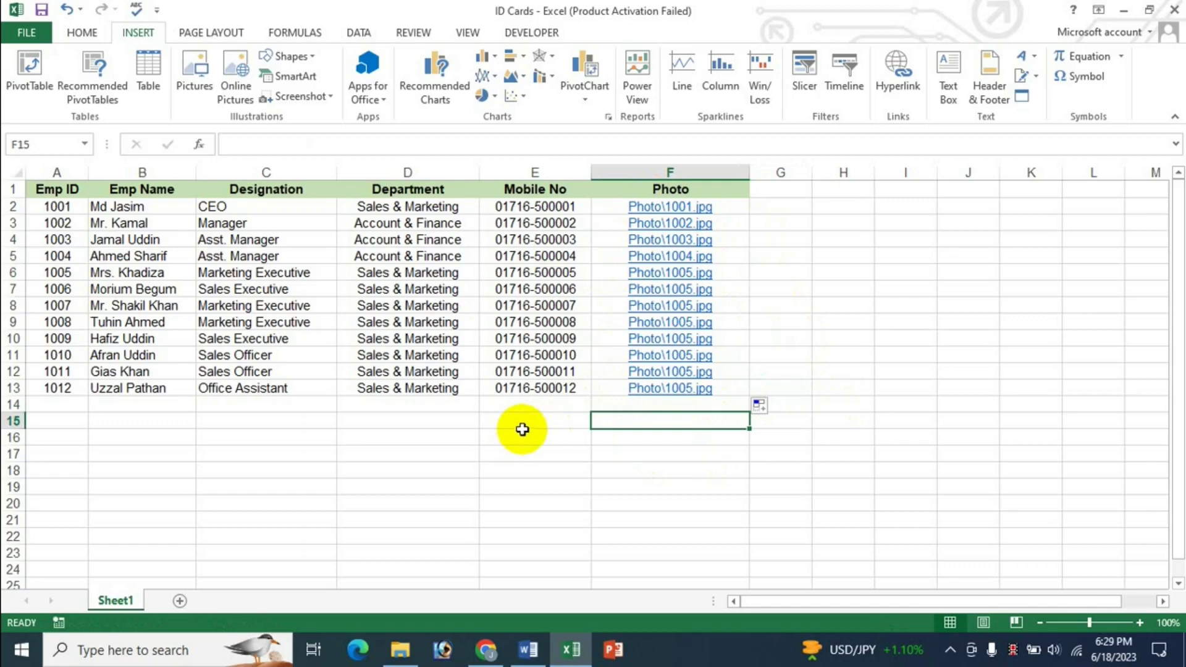
{"action": "left_click", "coordinate": [544, 435]}
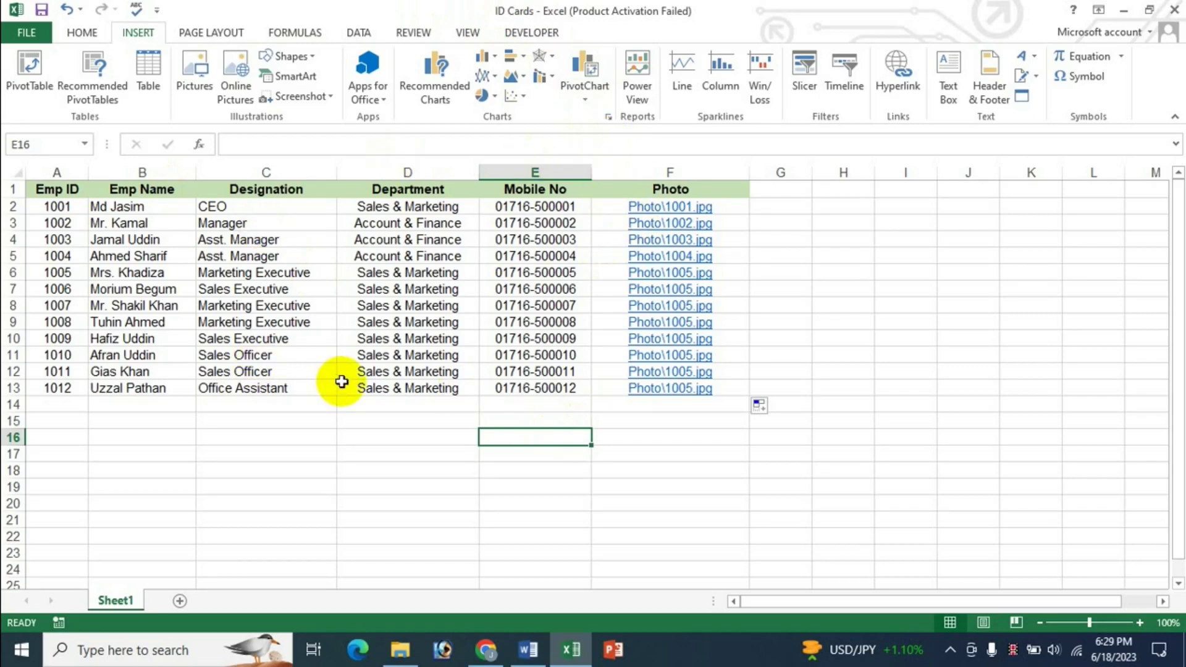
{"action": "left_click", "coordinate": [36, 37]}
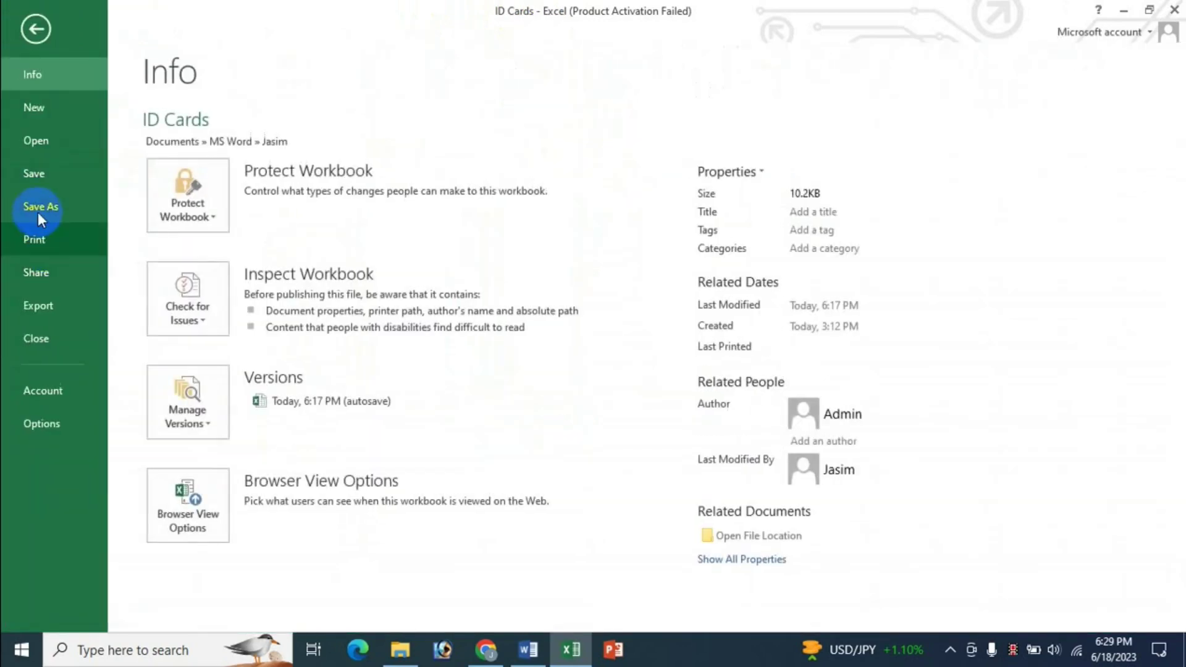
- Start a Save As with Browse, cancel it, and return to the ID Cards worksheet
{"action": "left_click", "coordinate": [60, 208]}
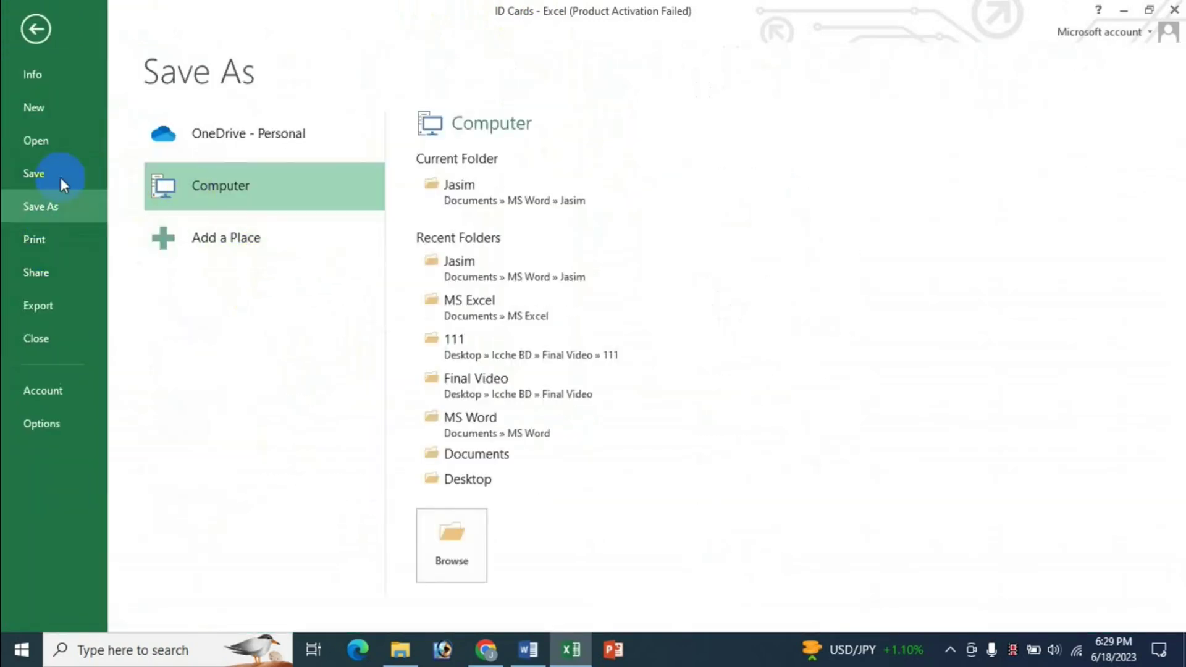
{"action": "left_click", "coordinate": [51, 175]}
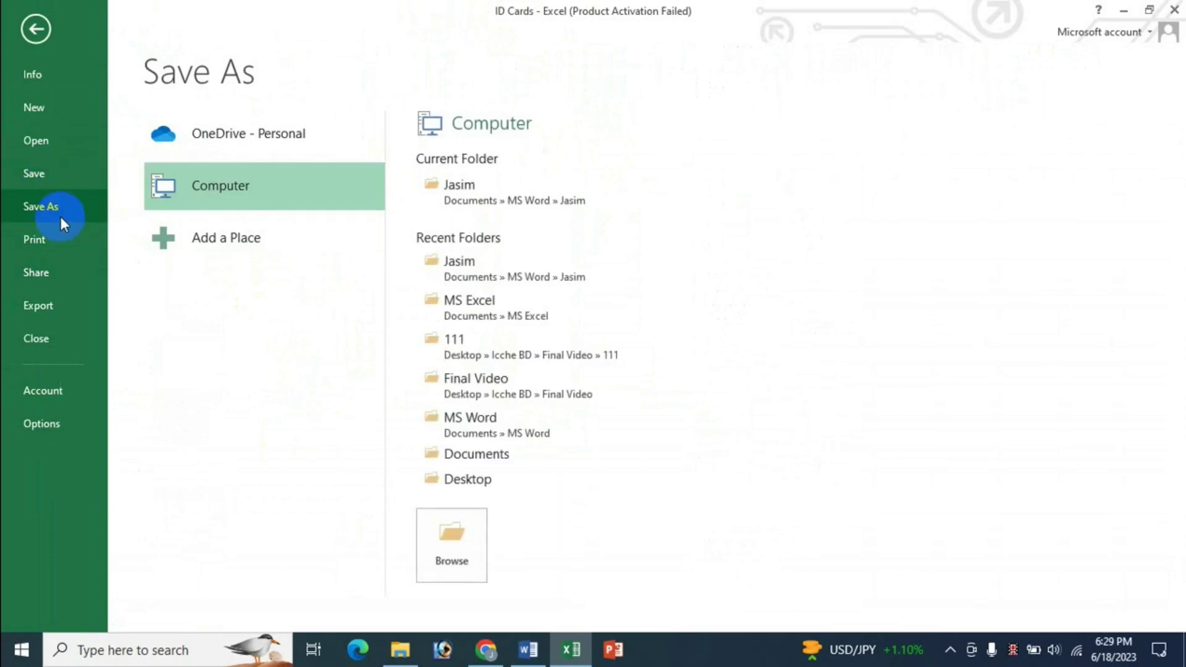
{"action": "left_click", "coordinate": [451, 556]}
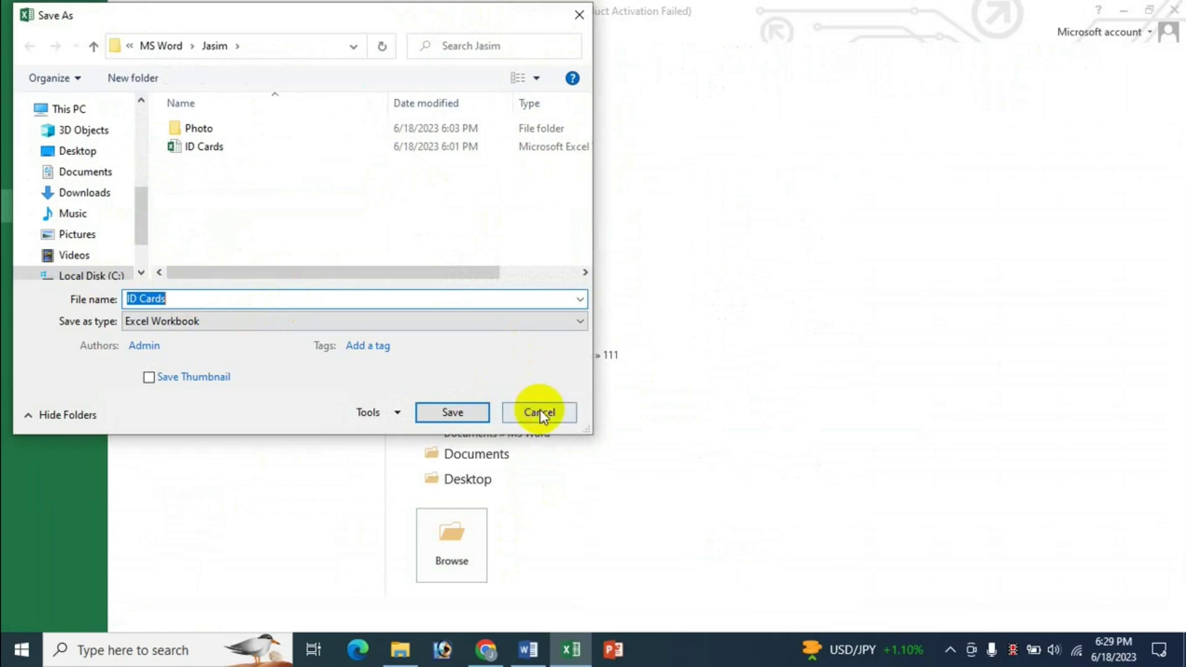
{"action": "left_click", "coordinate": [538, 412]}
{"action": "left_click", "coordinate": [42, 34]}
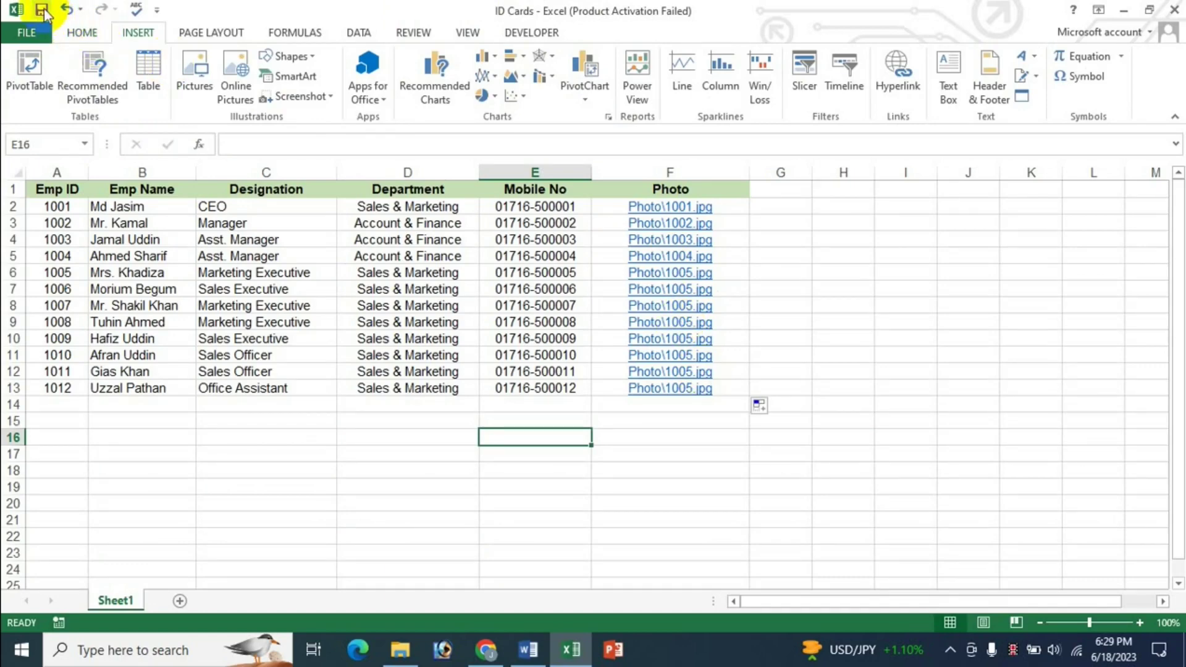
{"action": "left_click", "coordinate": [317, 439]}
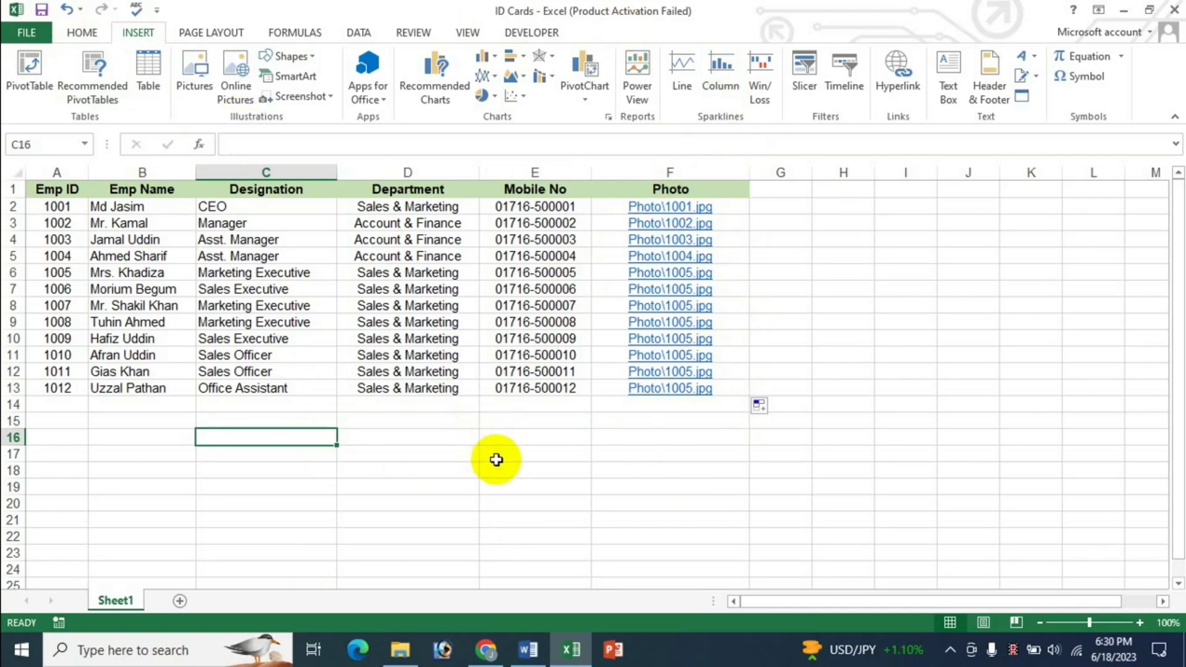
- Close Excel, bring blank Word Document1 forward and show the Insert Table grid
{"action": "left_click", "coordinate": [1175, 11]}
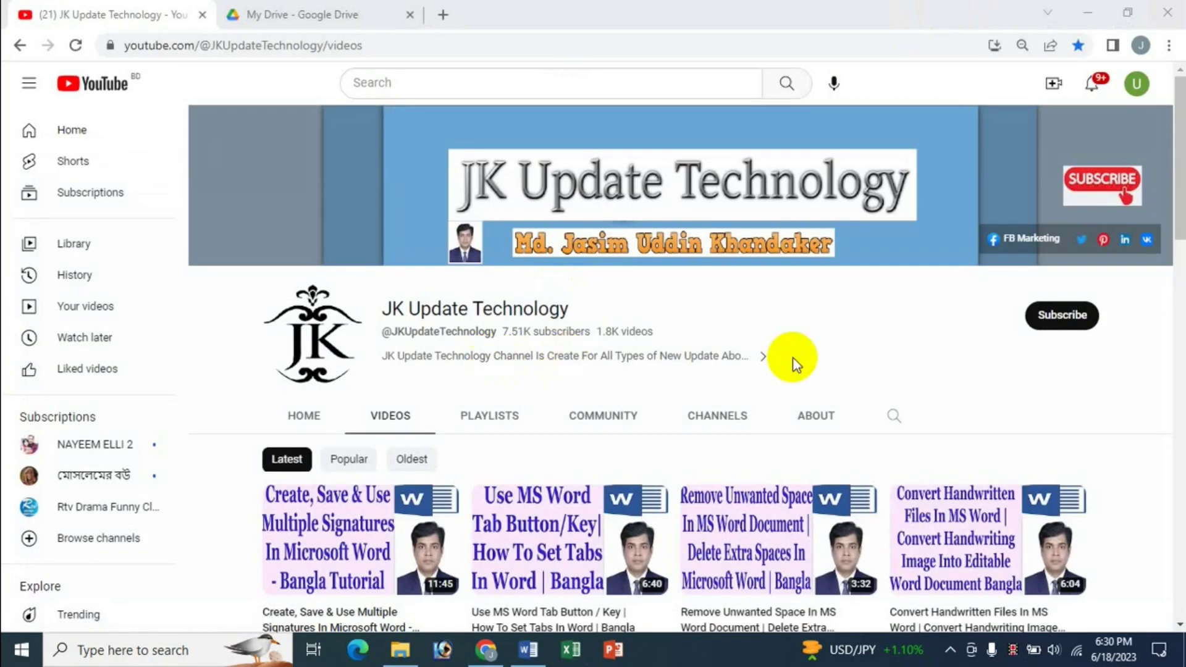
{"action": "left_click", "coordinate": [534, 662]}
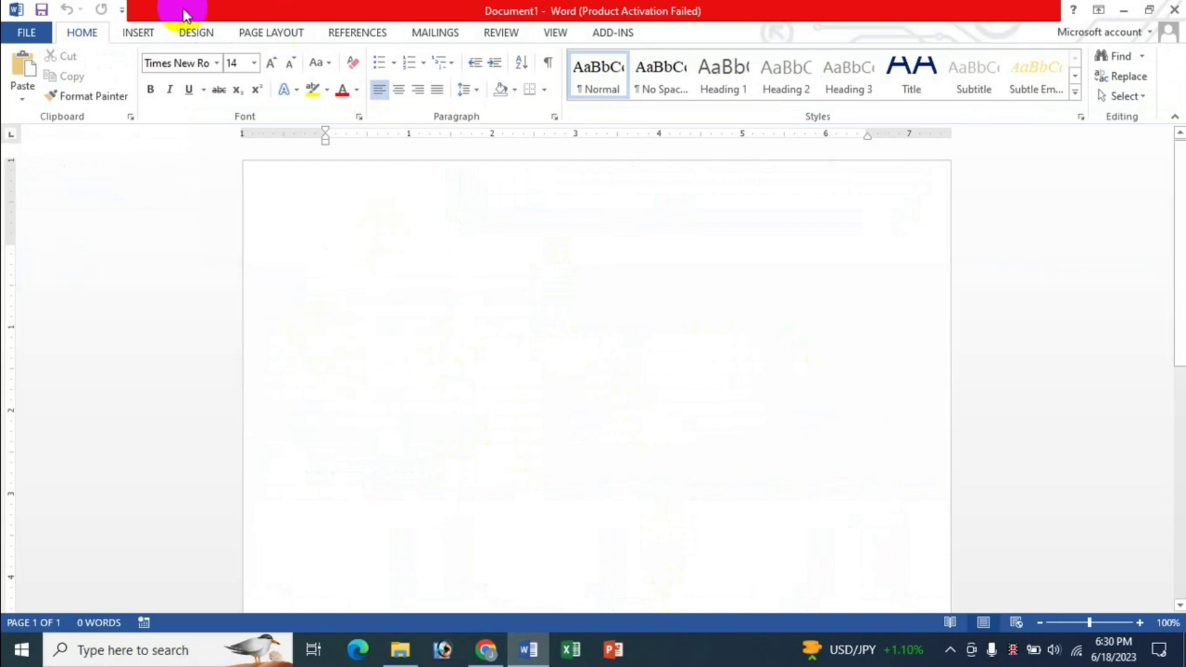
{"action": "left_click", "coordinate": [146, 33]}
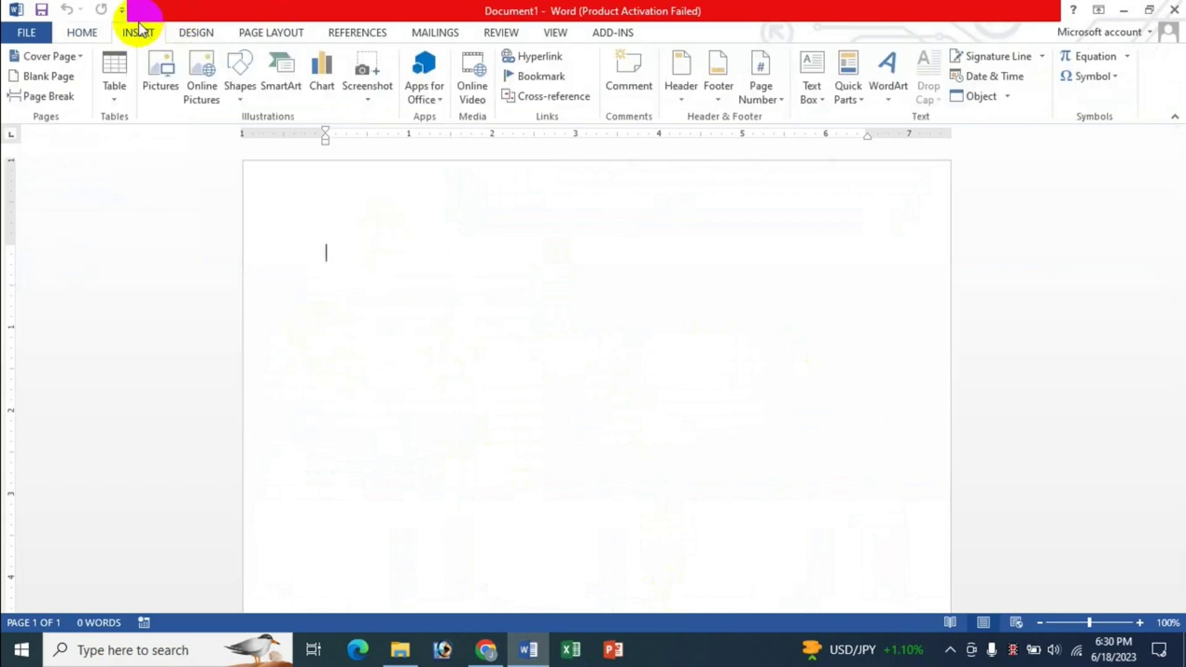
{"action": "left_click", "coordinate": [116, 95]}
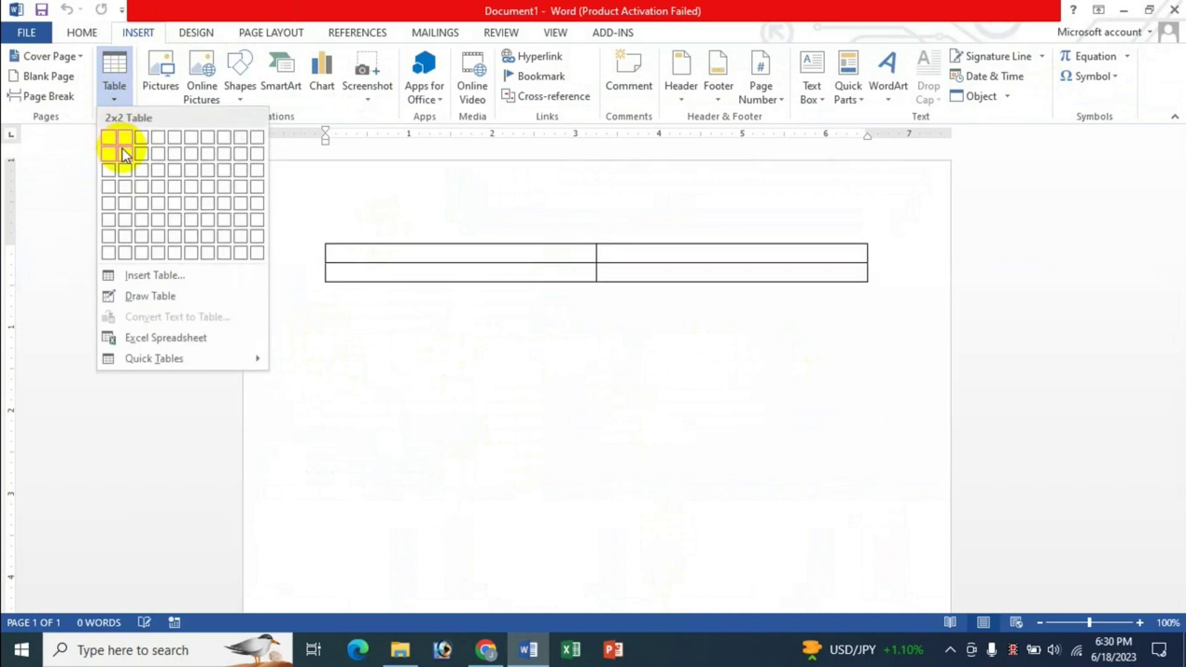
- Insert a 2x2 table and stretch its second row to fill most of the page
{"action": "left_click", "coordinate": [121, 147]}
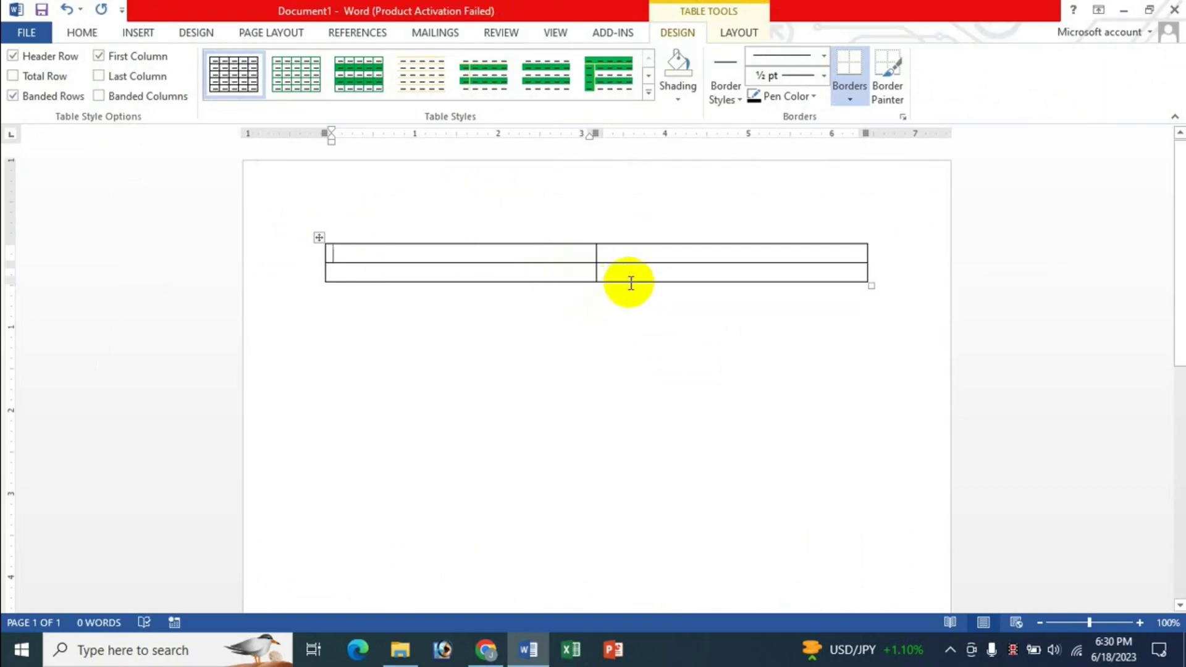
{"action": "left_click_drag", "start_coordinate": [630, 281], "coordinate": [637, 624]}
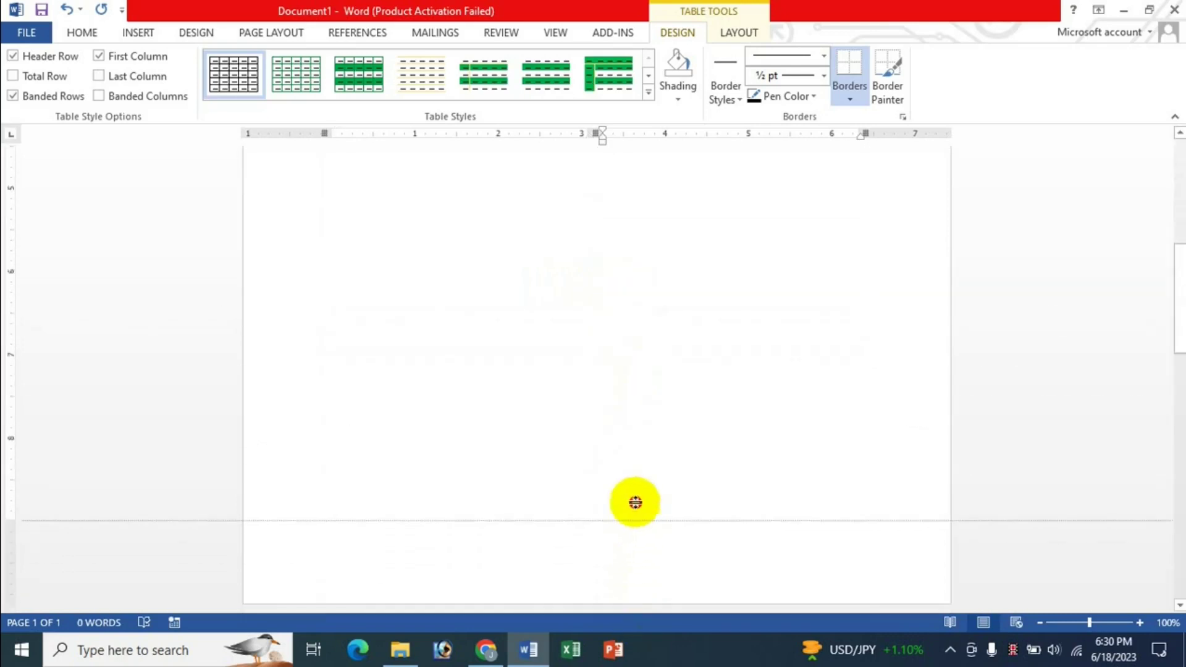
{"action": "mouse_move", "coordinate": [637, 624]}
{"action": "left_mouse_down"}
{"action": "mouse_move", "coordinate": [640, 479]}
{"action": "mouse_move", "coordinate": [632, 543]}
{"action": "mouse_move", "coordinate": [633, 506]}
{"action": "mouse_move", "coordinate": [633, 528]}
{"action": "left_mouse_up"}
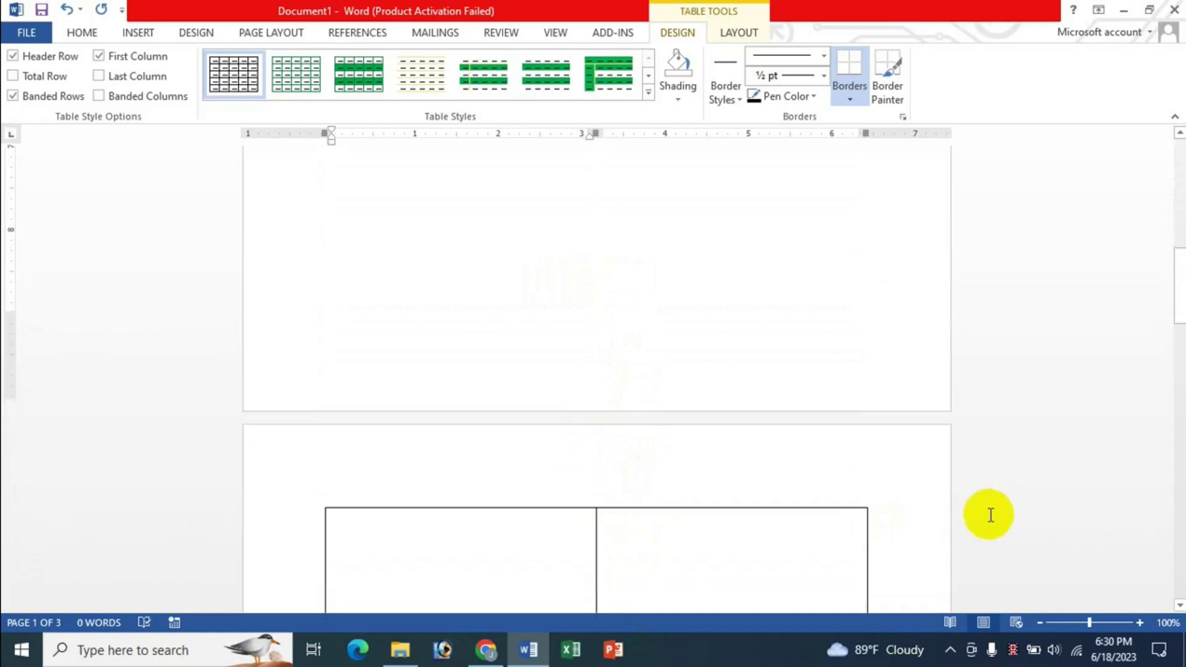
- Shorten the bottom row slightly so the document shows Page 1 of 1
{"action": "scroll", "coordinate": [990, 514], "scroll_direction": "down", "scroll_amount": 2}
{"action": "scroll", "coordinate": [986, 514], "scroll_direction": "up", "scroll_amount": 8}
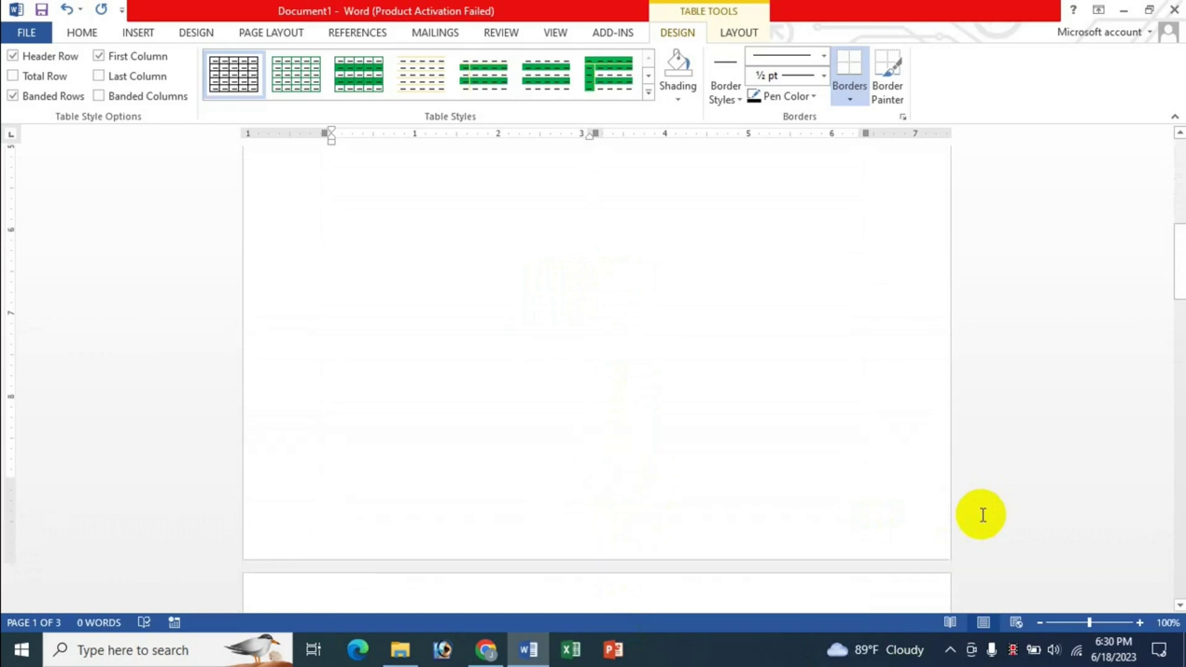
{"action": "scroll", "coordinate": [983, 515], "scroll_direction": "down", "scroll_amount": 2}
{"action": "scroll", "coordinate": [981, 516], "scroll_direction": "down", "scroll_amount": 3}
{"action": "scroll", "coordinate": [977, 519], "scroll_direction": "down", "scroll_amount": 3}
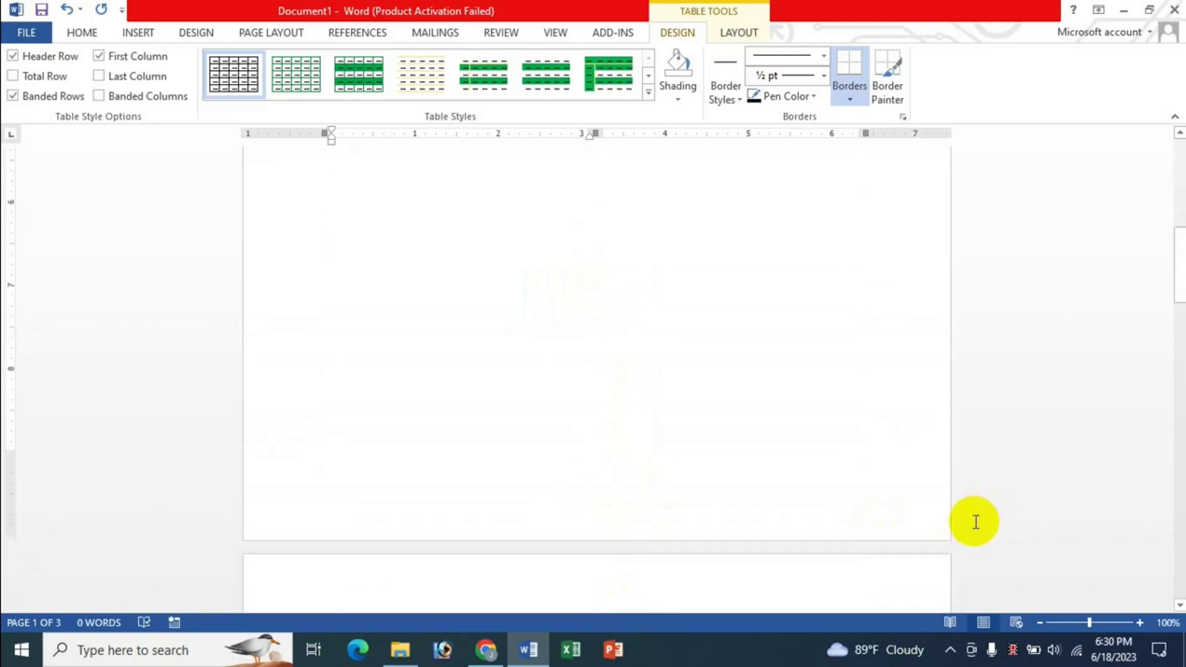
{"action": "scroll", "coordinate": [975, 520], "scroll_direction": "down", "scroll_amount": 5}
{"action": "scroll", "coordinate": [972, 523], "scroll_direction": "down", "scroll_amount": 5}
{"action": "scroll", "coordinate": [971, 522], "scroll_direction": "down", "scroll_amount": 4}
{"action": "scroll", "coordinate": [972, 522], "scroll_direction": "down", "scroll_amount": 2}
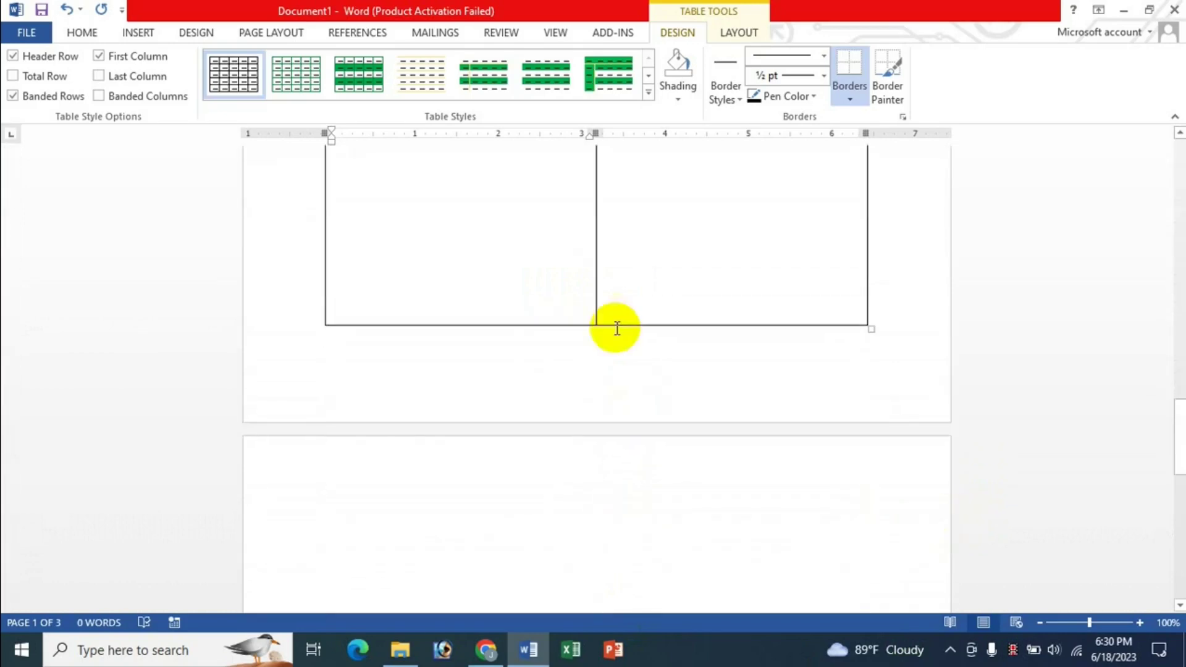
{"action": "left_click_drag", "start_coordinate": [529, 324], "coordinate": [527, 315]}
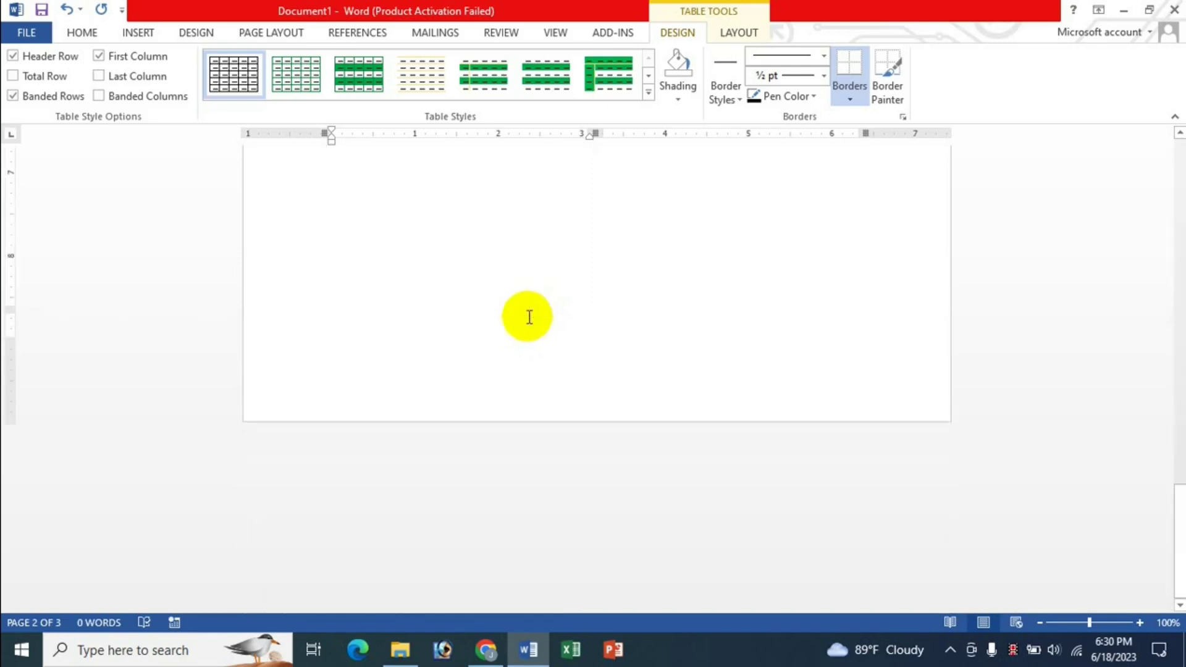
{"action": "scroll", "coordinate": [630, 353], "scroll_direction": "up", "scroll_amount": 3}
{"action": "scroll", "coordinate": [655, 350], "scroll_direction": "up", "scroll_amount": 4}
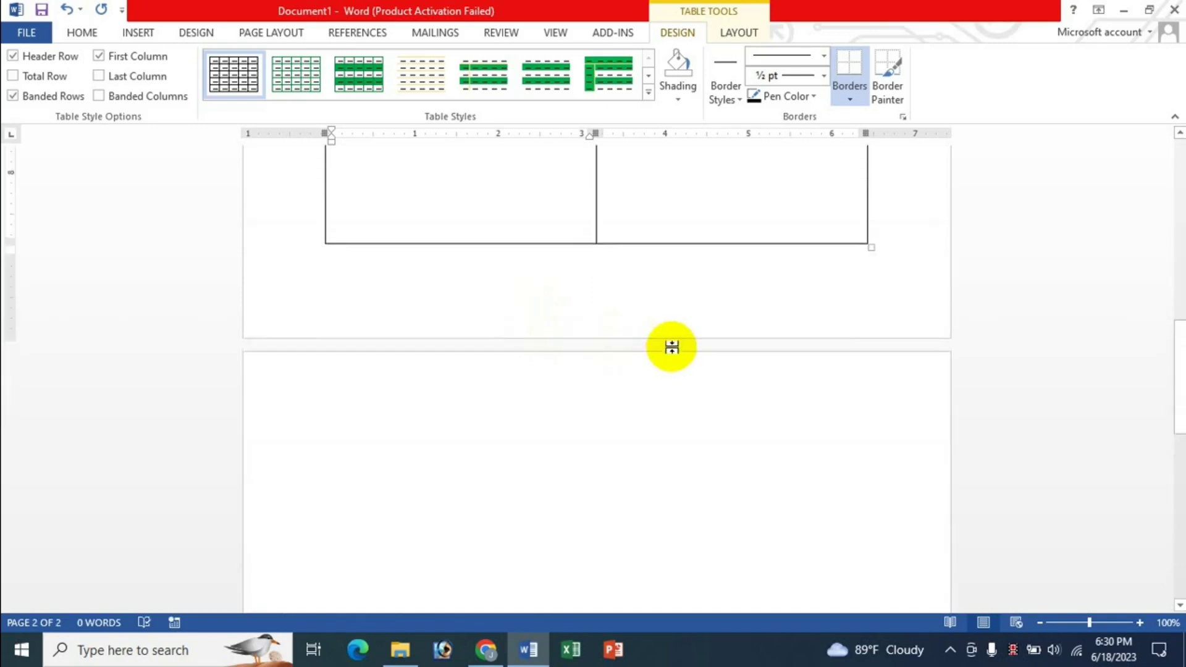
{"action": "scroll", "coordinate": [674, 348], "scroll_direction": "up", "scroll_amount": 2}
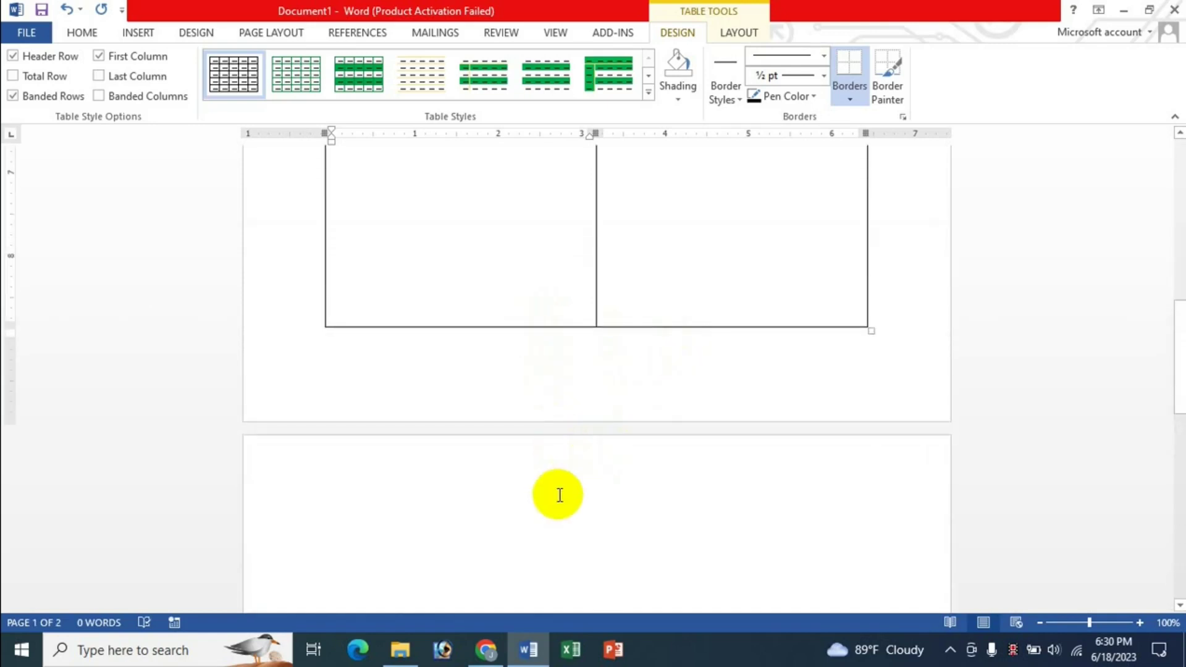
{"action": "scroll", "coordinate": [531, 469], "scroll_direction": "down", "scroll_amount": 3}
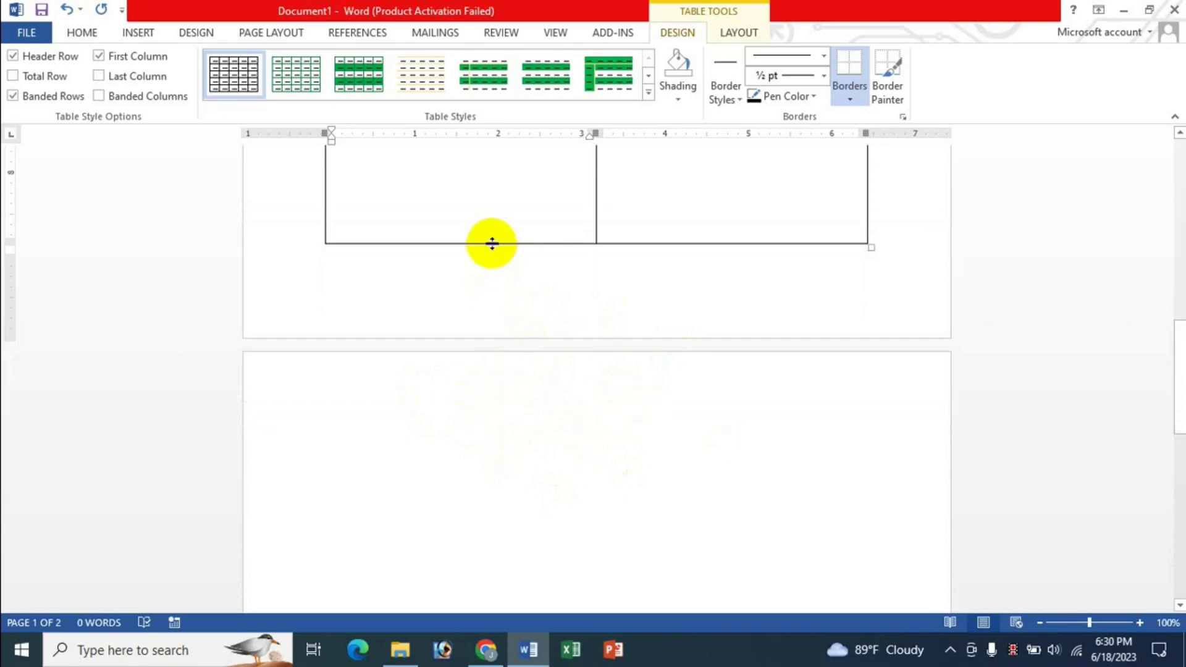
{"action": "scroll", "coordinate": [494, 242], "scroll_direction": "up", "scroll_amount": 5}
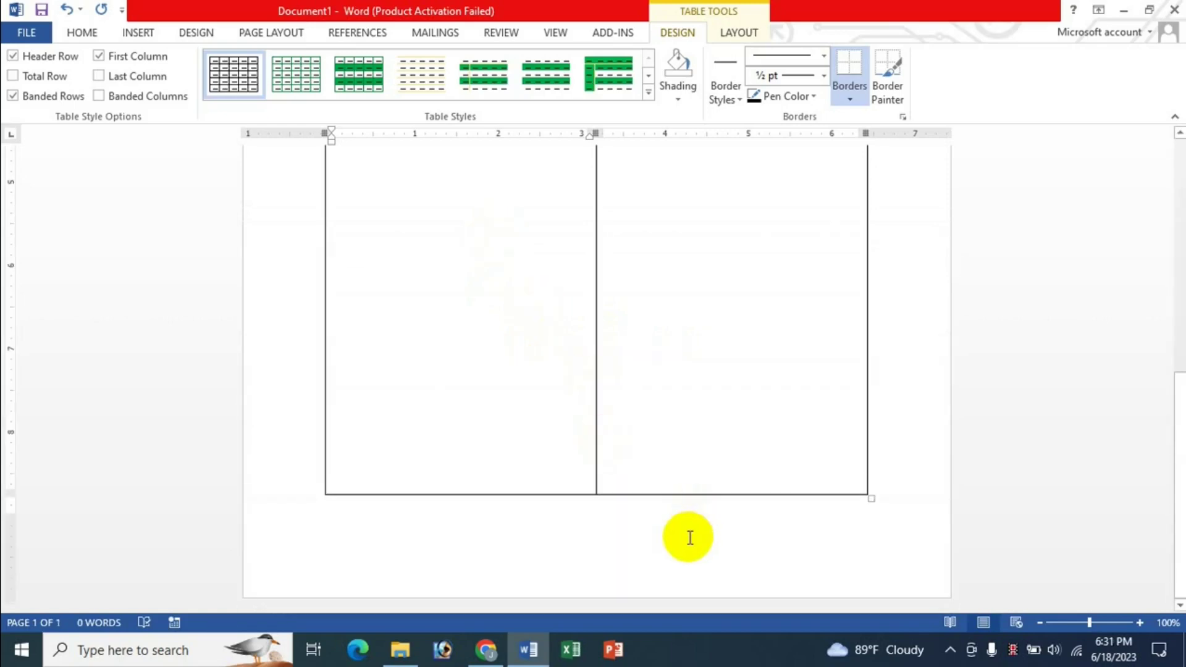
{"action": "scroll", "coordinate": [593, 415], "scroll_direction": "up", "scroll_amount": 3}
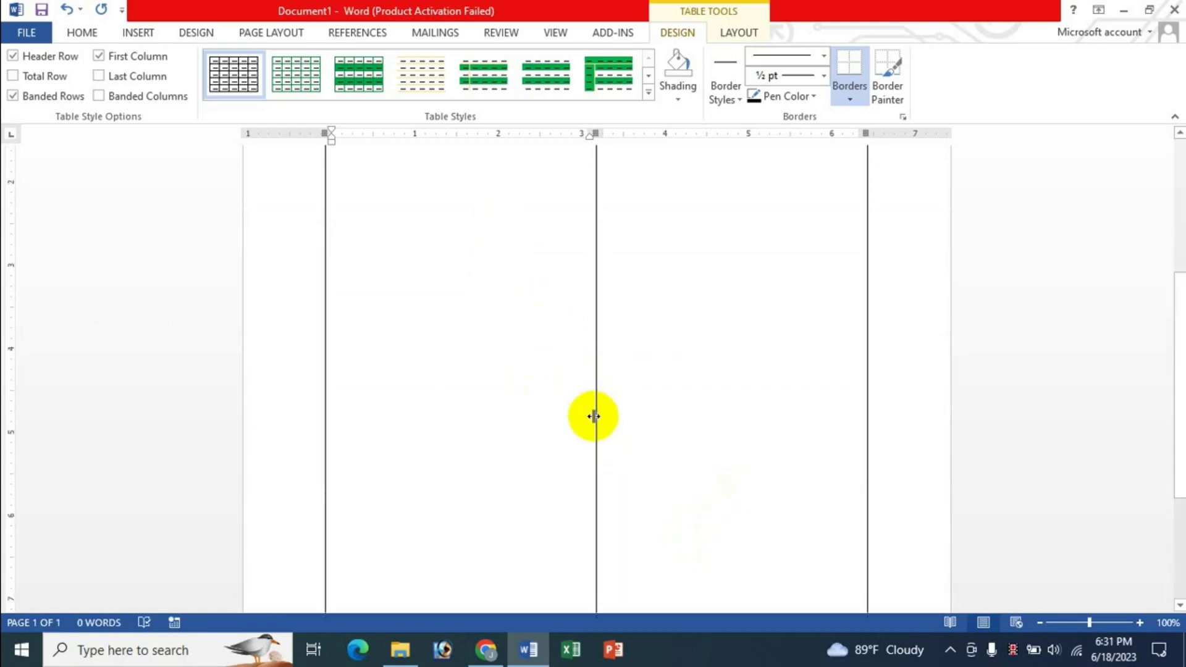
{"action": "scroll", "coordinate": [593, 416], "scroll_direction": "up", "scroll_amount": 6}
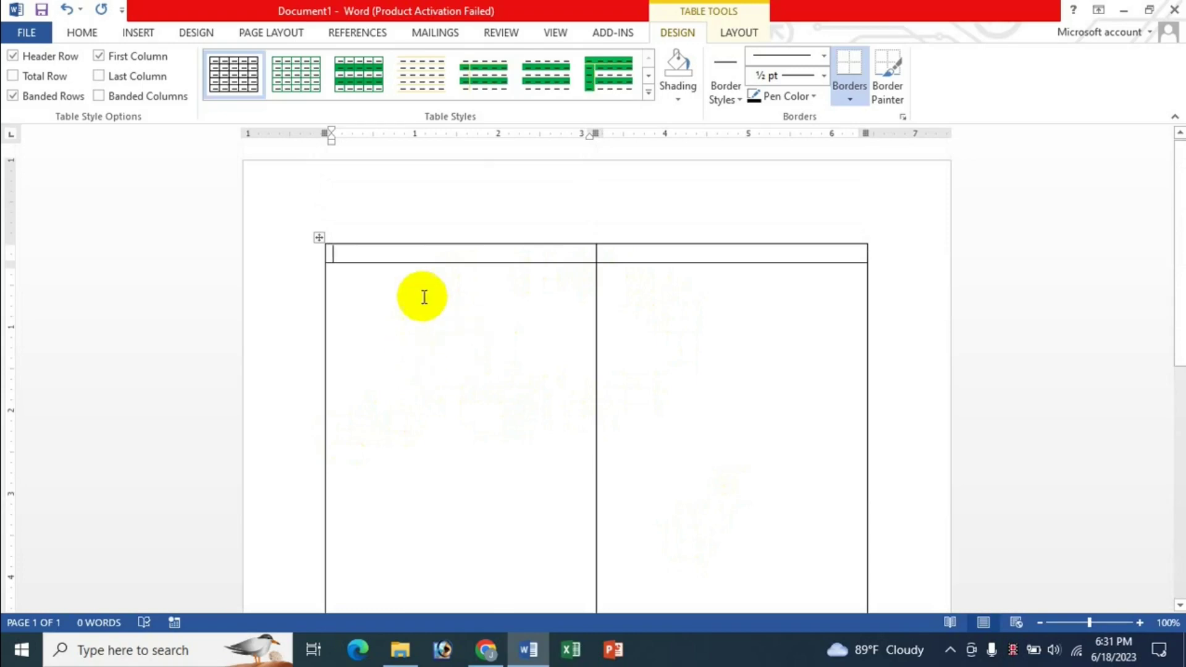
- Distribute the table's rows evenly so each row is 4.37" tall
{"action": "left_click", "coordinate": [317, 239]}
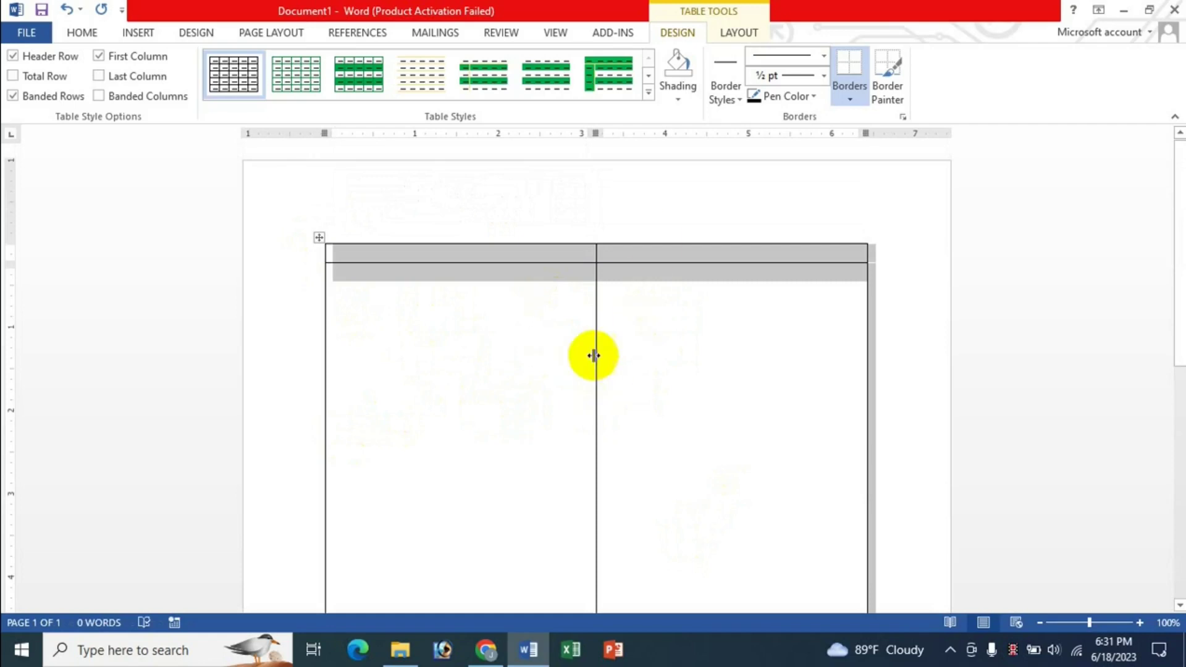
{"action": "left_click", "coordinate": [738, 33]}
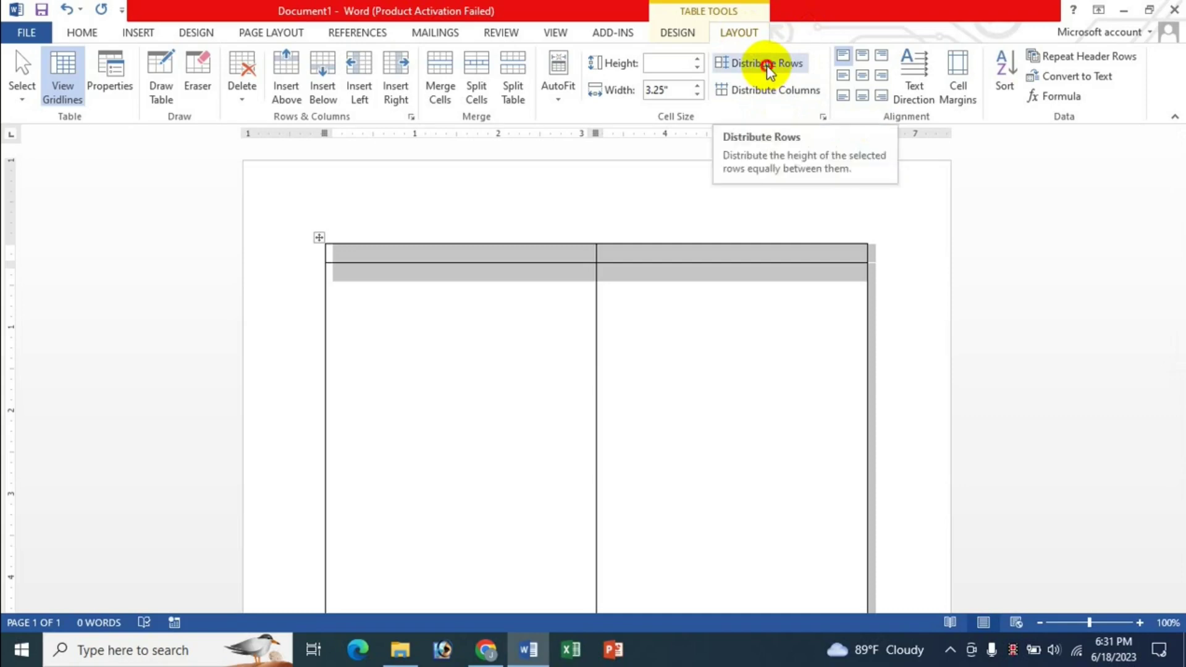
{"action": "left_click", "coordinate": [771, 68]}
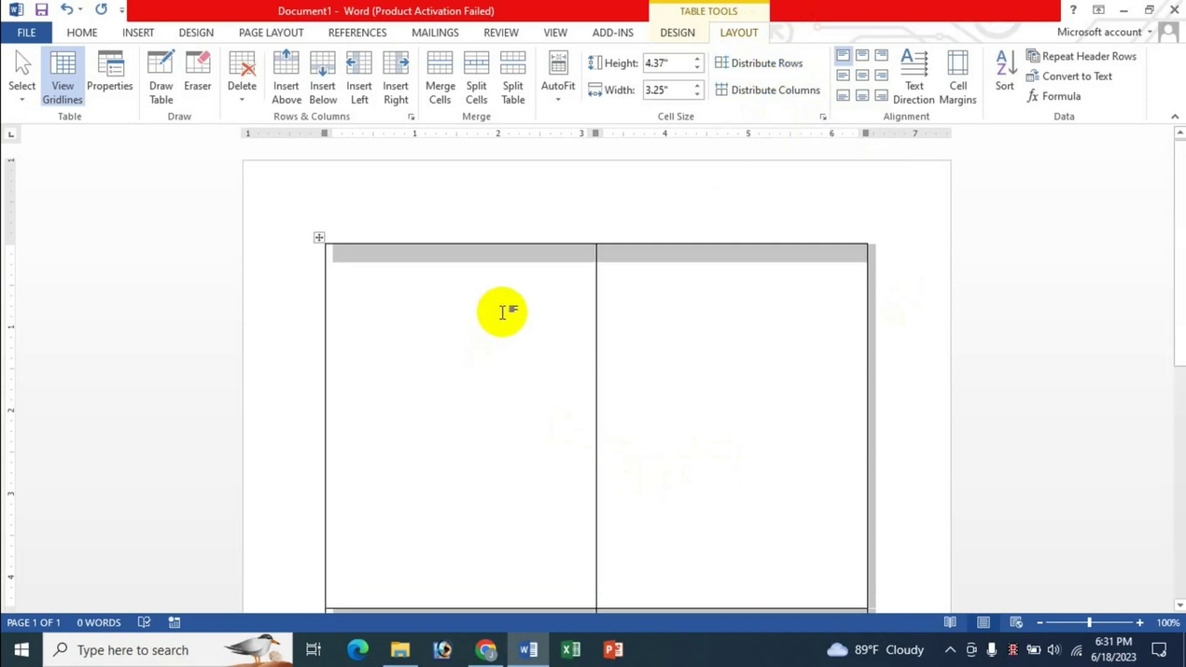
{"action": "left_click", "coordinate": [503, 313]}
- Zoom in and scroll around the page to inspect the evenly sized table rows
{"action": "scroll", "coordinate": [687, 360], "scroll_direction": "down", "scroll_amount": 3}
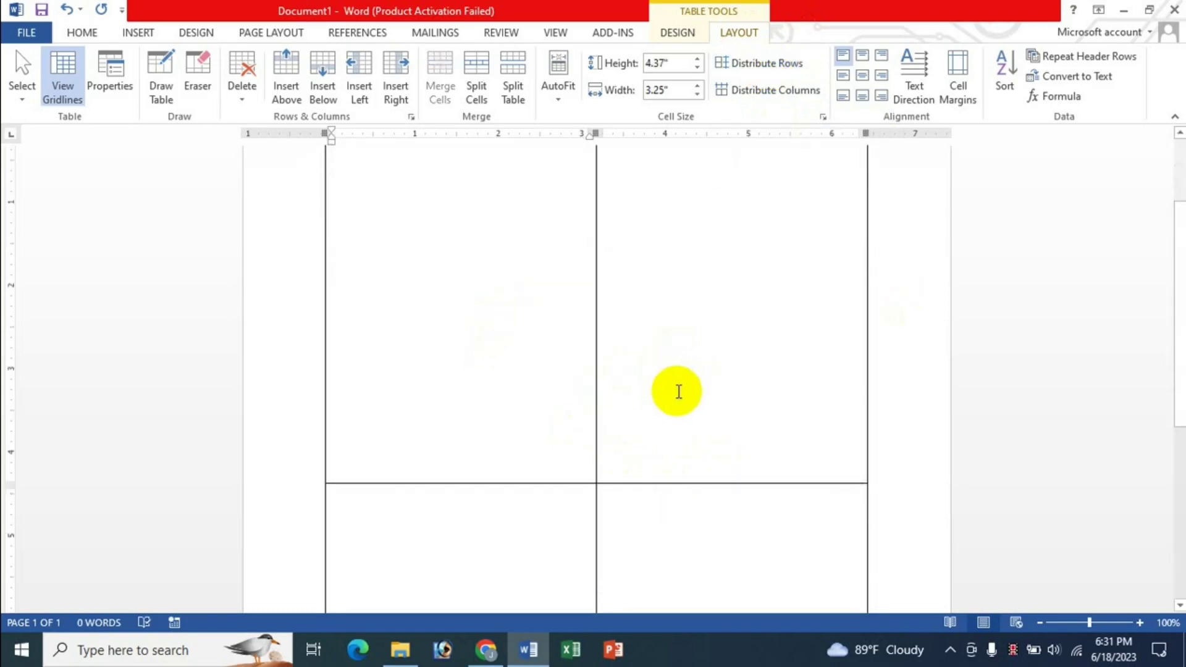
{"action": "scroll", "coordinate": [688, 360], "scroll_direction": "down", "scroll_amount": 8}
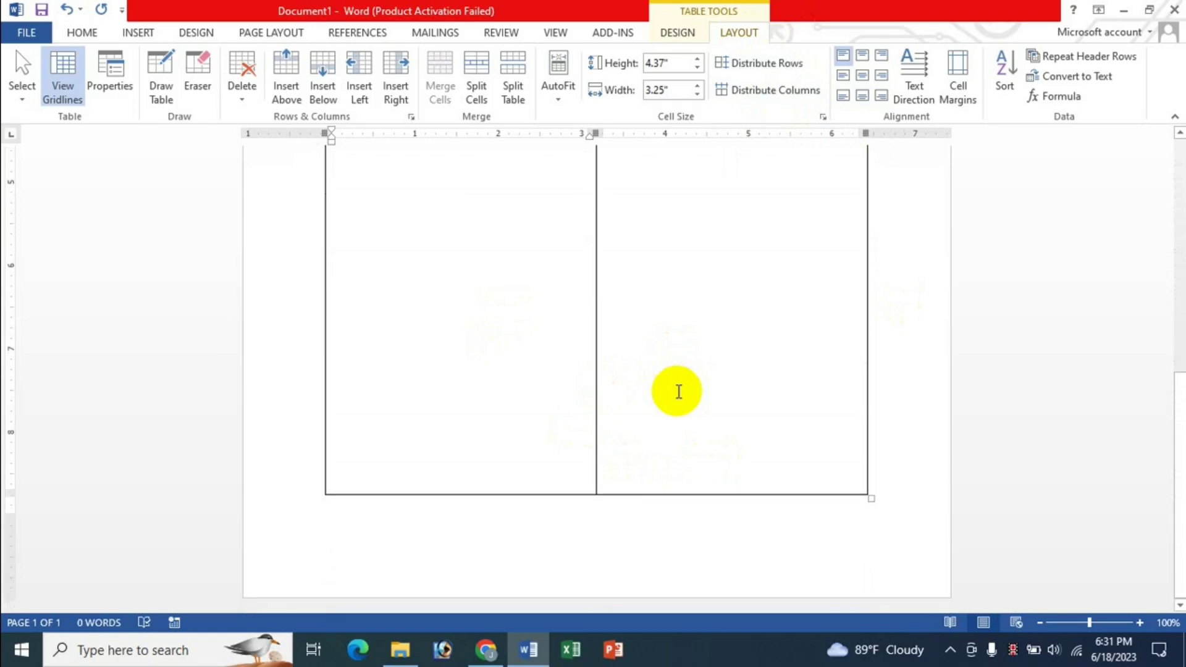
{"action": "scroll", "coordinate": [677, 391], "scroll_direction": "up", "scroll_amount": 3}
{"action": "scroll", "coordinate": [678, 392], "scroll_direction": "up", "scroll_amount": 3}
{"action": "scroll", "coordinate": [677, 392], "scroll_direction": "up", "scroll_amount": 2}
{"action": "scroll", "coordinate": [574, 337], "scroll_direction": "up", "scroll_amount": 3}
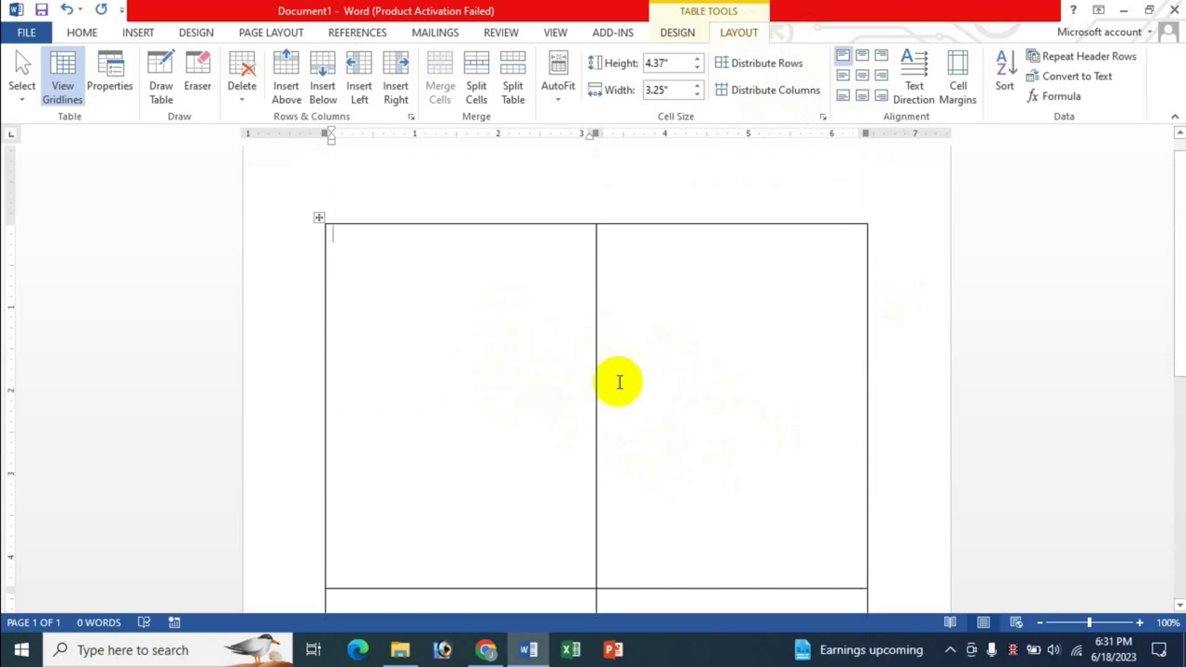
{"action": "scroll", "coordinate": [722, 468], "scroll_direction": "down", "scroll_amount": 3}
{"action": "scroll", "coordinate": [721, 469], "scroll_direction": "up", "scroll_amount": 2}
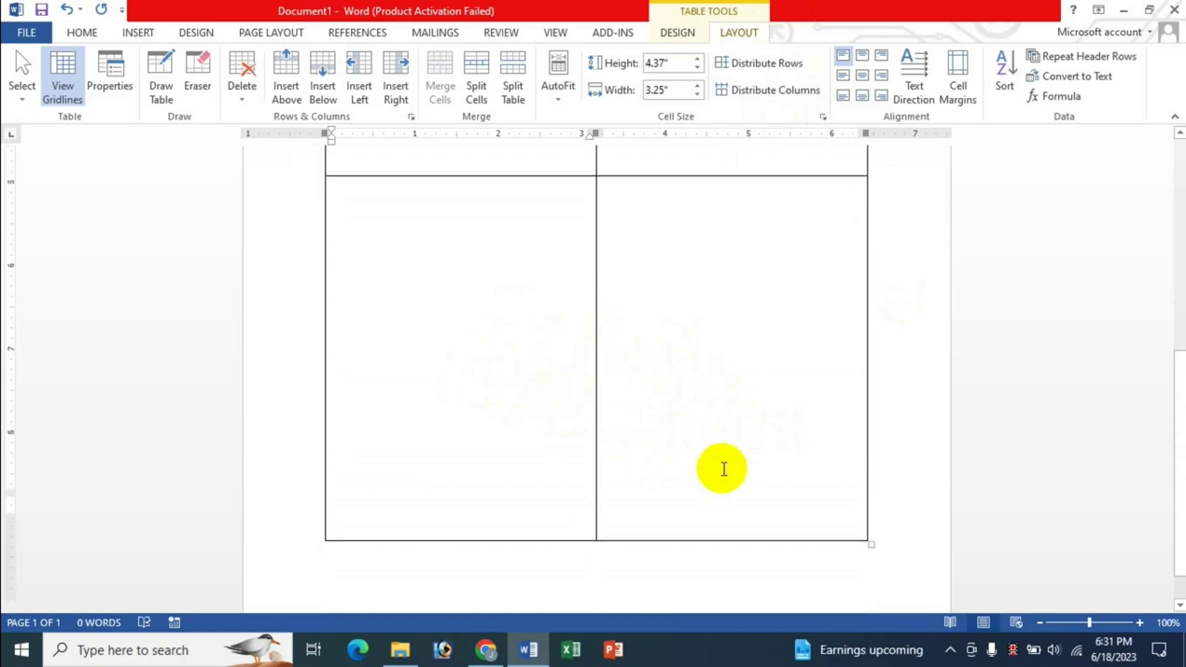
{"action": "scroll", "coordinate": [721, 469], "scroll_direction": "down", "scroll_amount": 2}
{"action": "scroll", "coordinate": [721, 469], "scroll_direction": "up", "scroll_amount": 3}
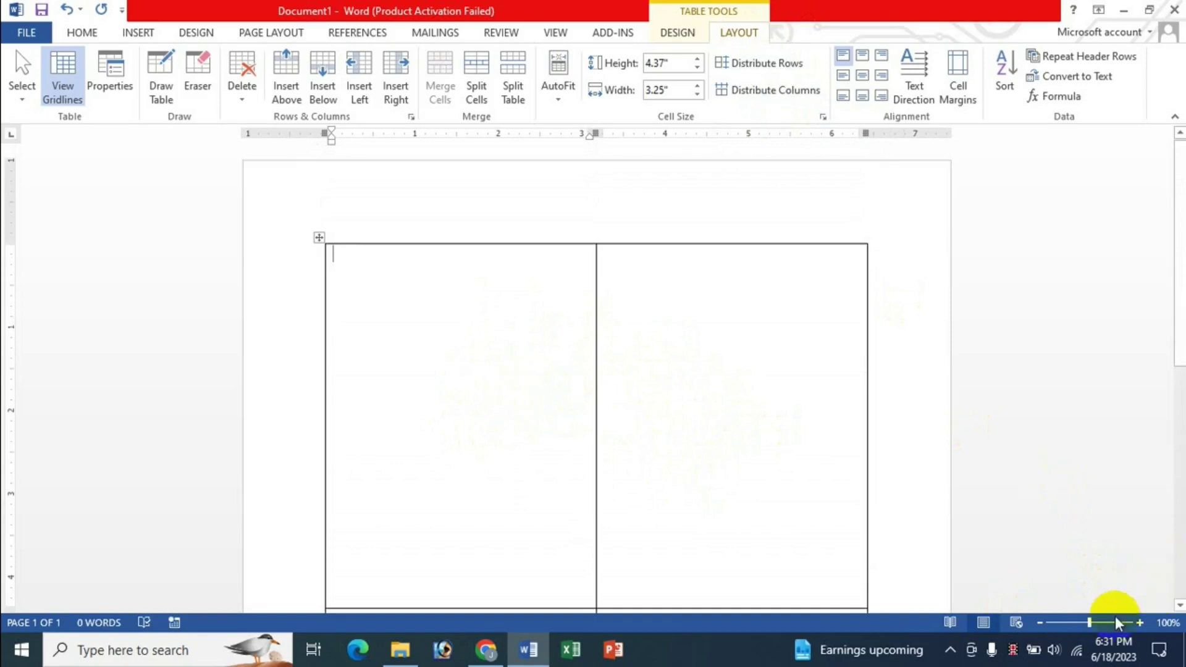
{"action": "left_click", "coordinate": [1140, 623]}
{"action": "left_click", "coordinate": [1140, 623]}
{"action": "left_click", "coordinate": [1140, 623]}
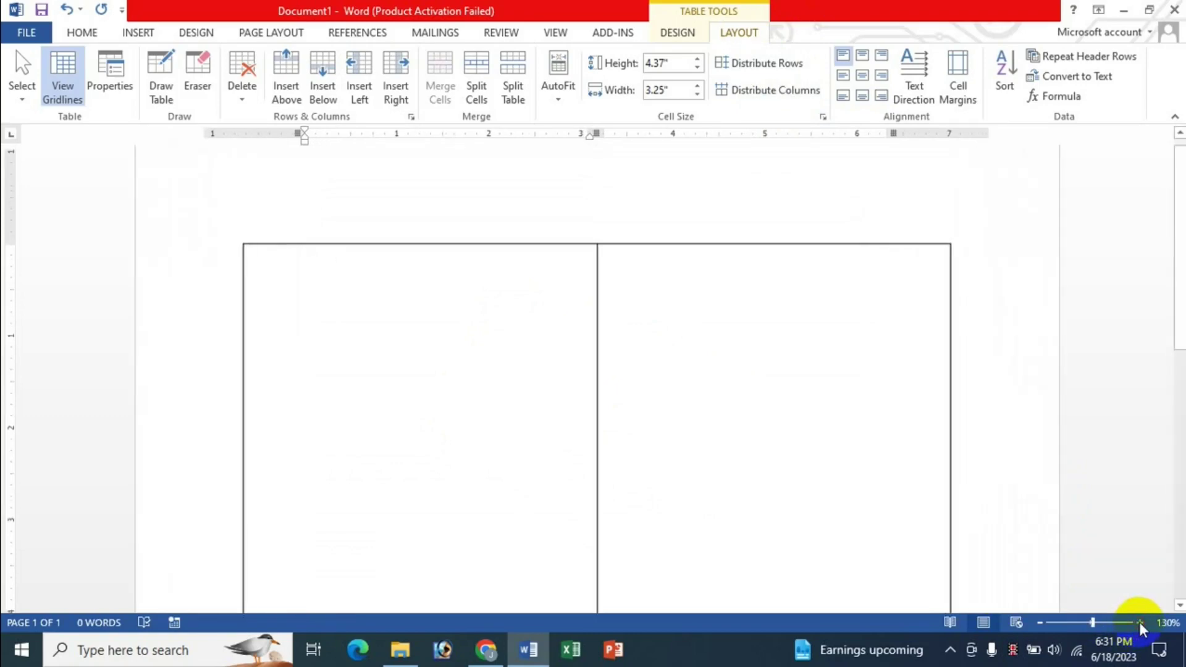
{"action": "scroll", "coordinate": [1157, 595], "scroll_direction": "down", "scroll_amount": 2}
{"action": "scroll", "coordinate": [1160, 595], "scroll_direction": "up", "scroll_amount": 1}
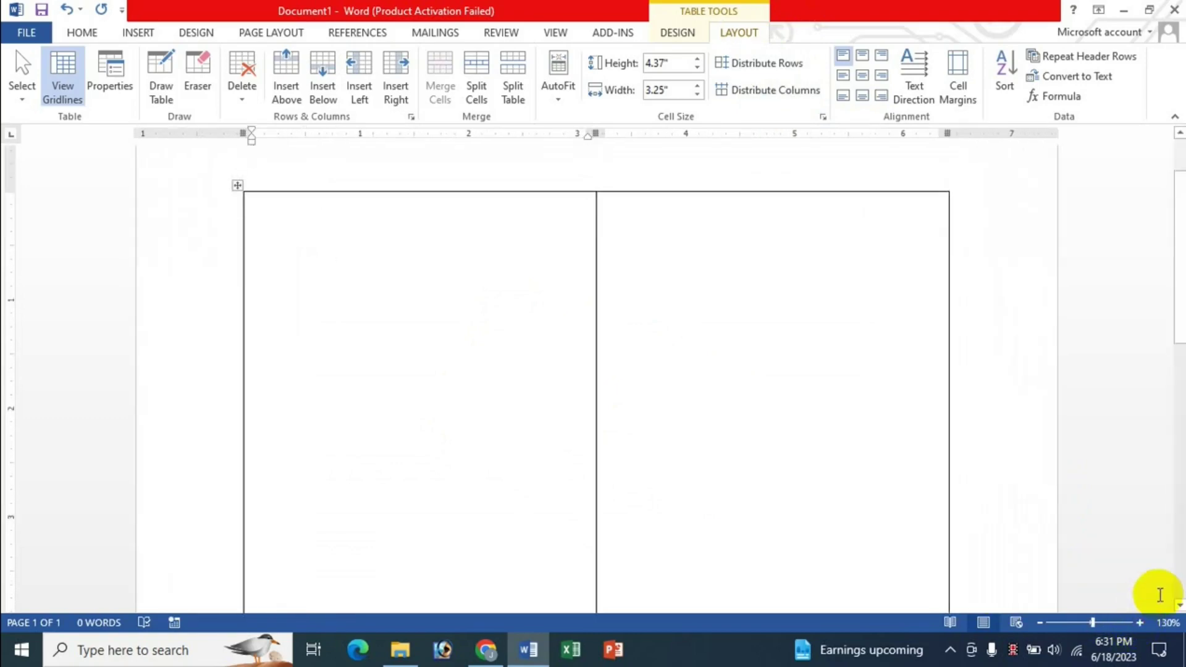
{"action": "scroll", "coordinate": [1160, 595], "scroll_direction": "down", "scroll_amount": 2}
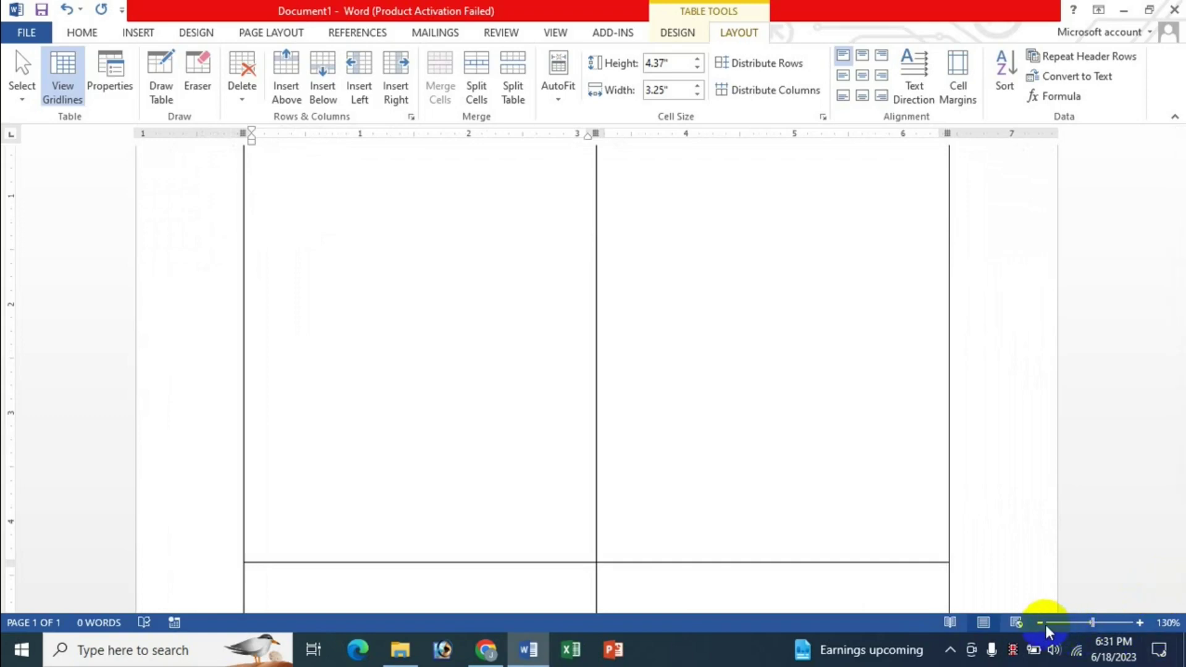
{"action": "left_click", "coordinate": [1090, 623]}
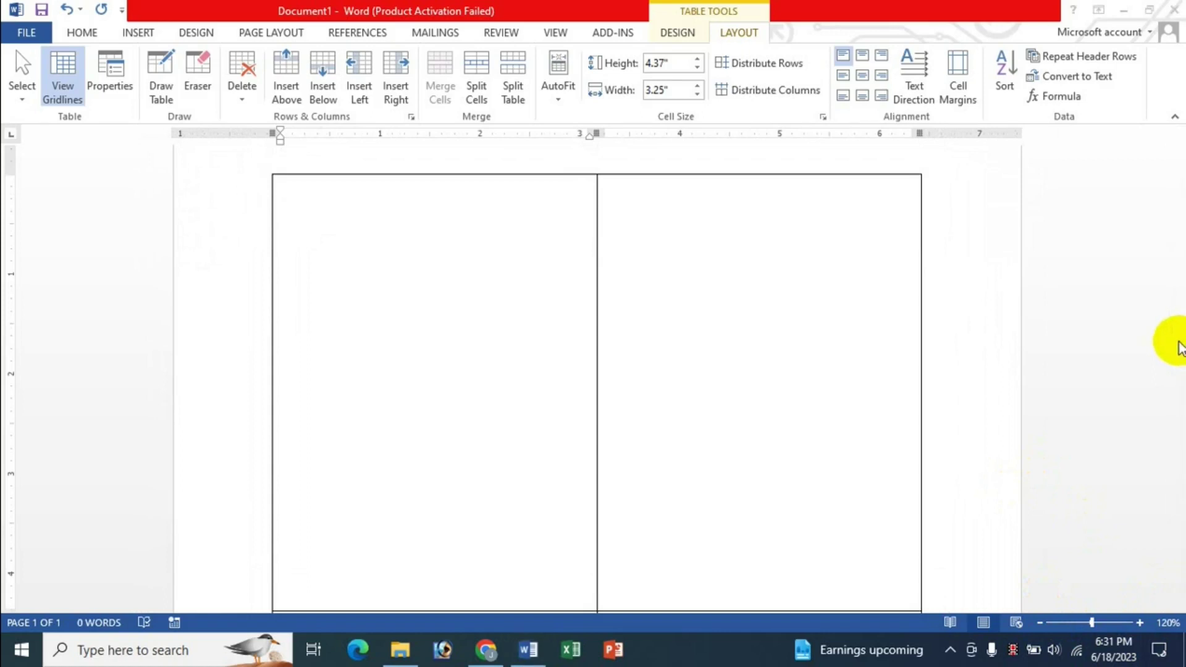
{"action": "left_click", "coordinate": [320, 197]}
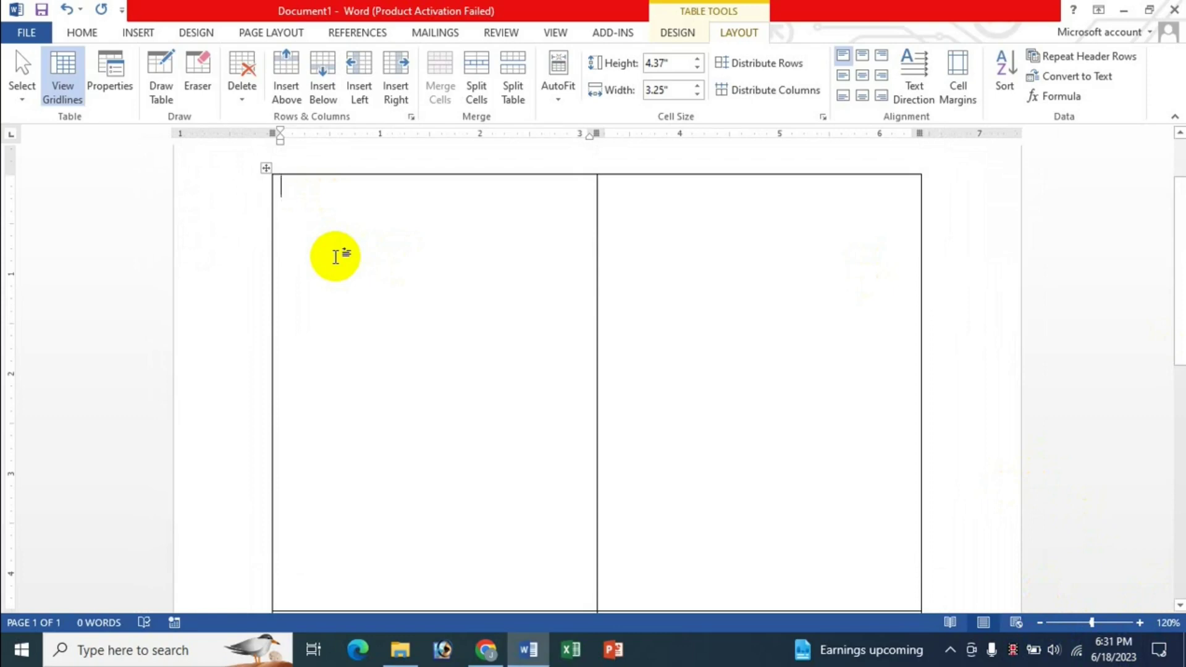
- Draw a rectangle across the left cell's top reading 'JK Online Shop' and 'Sales & Marketing'
{"action": "left_click", "coordinate": [138, 32]}
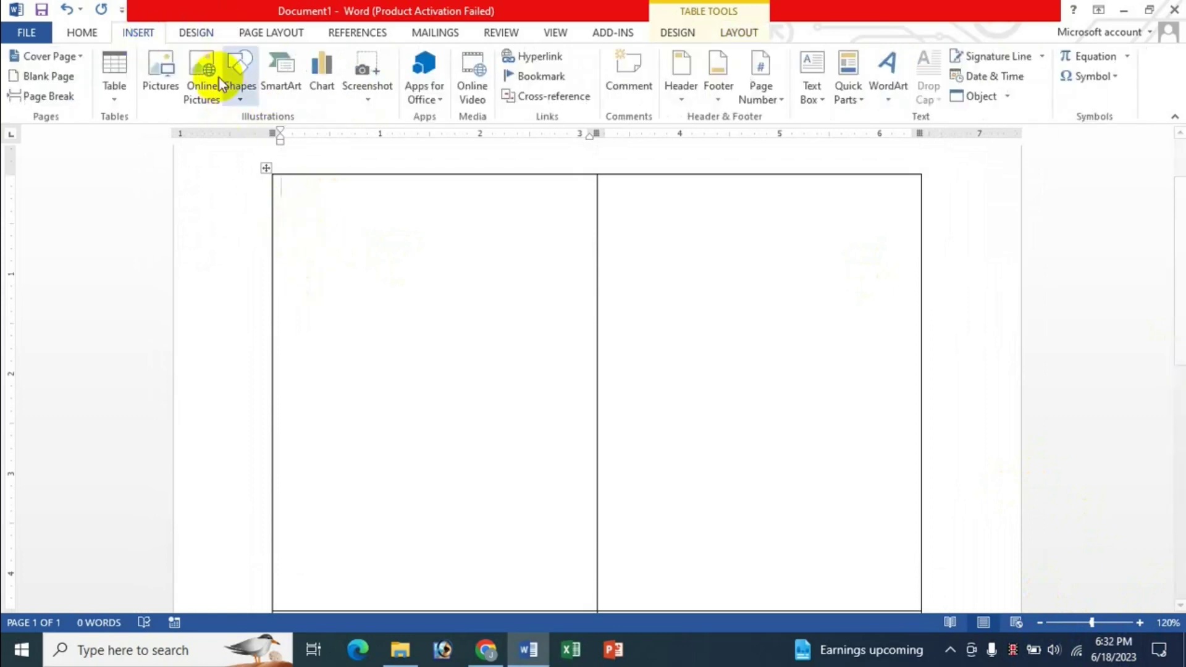
{"action": "left_click", "coordinate": [239, 97]}
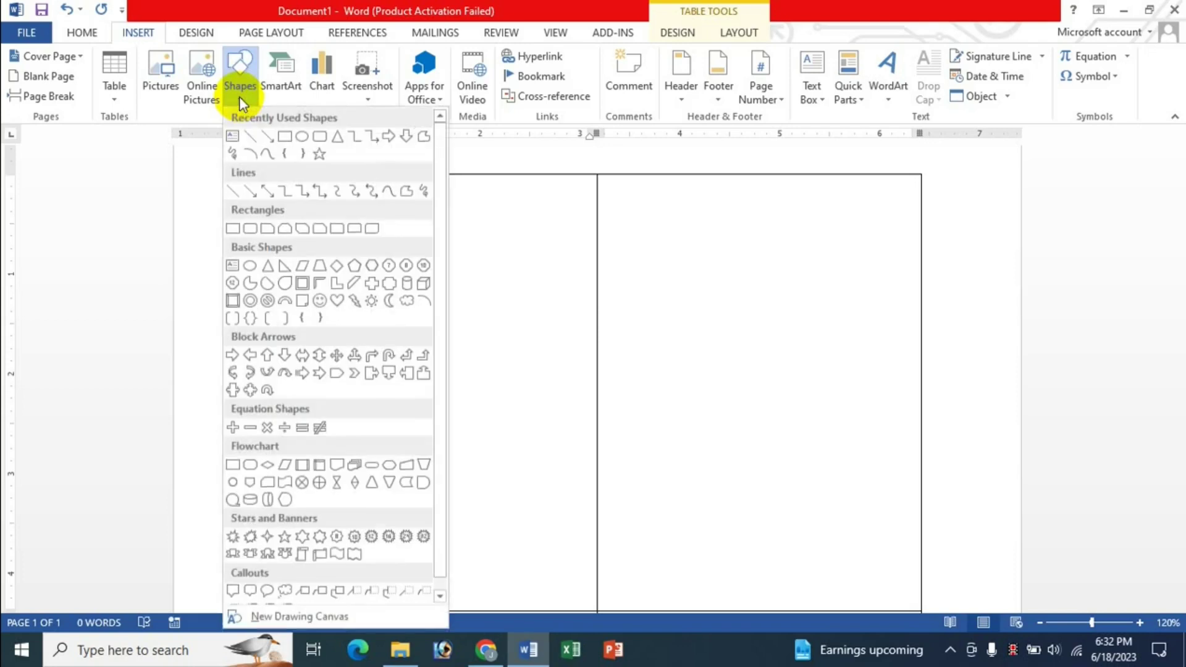
{"action": "left_click", "coordinate": [233, 229]}
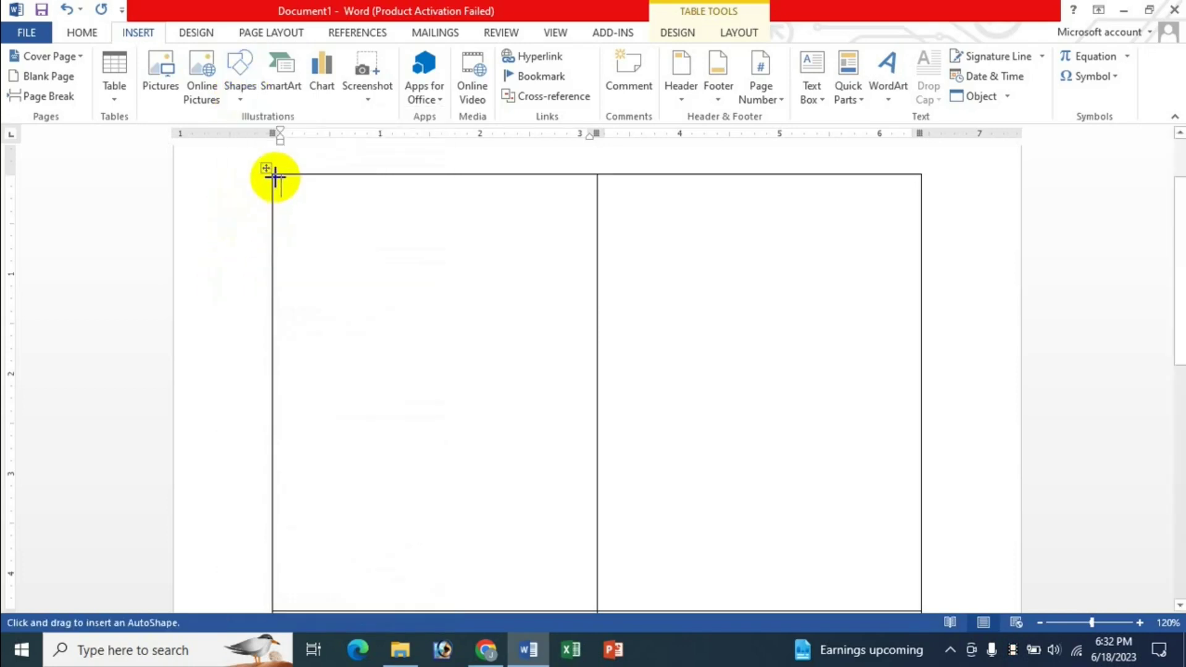
{"action": "left_click_drag", "start_coordinate": [275, 177], "coordinate": [595, 275]}
{"action": "type", "text": "JK Online Shop"}
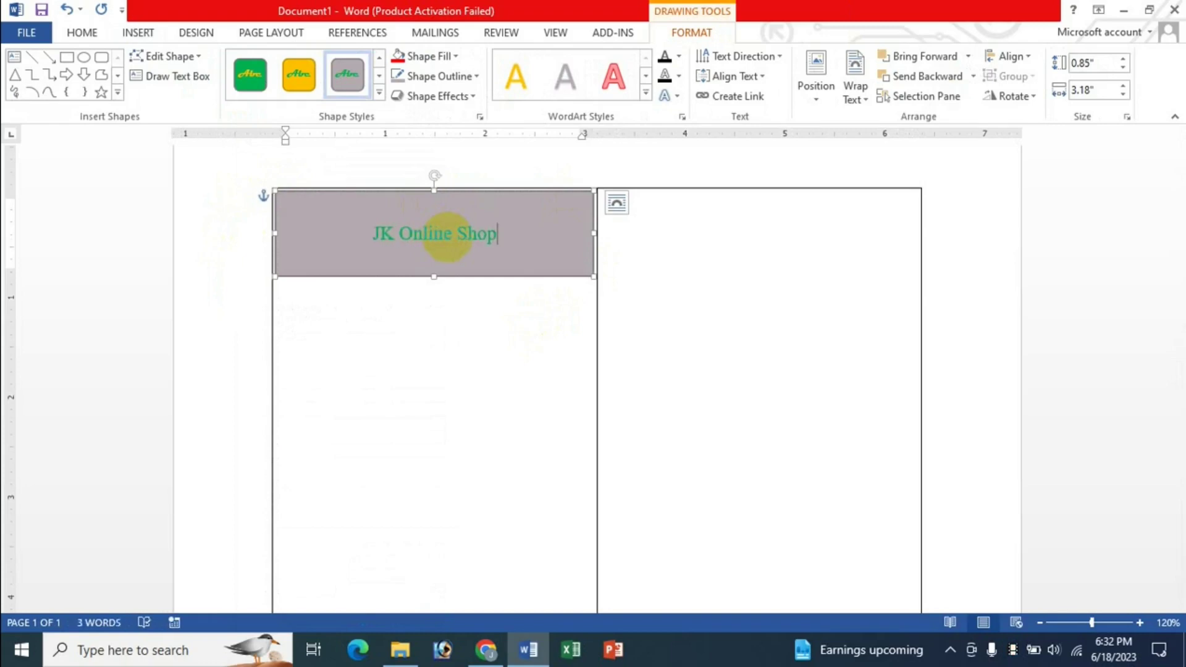
{"action": "key", "text": "Return"}
{"action": "type", "text": "Sales & Mar"}
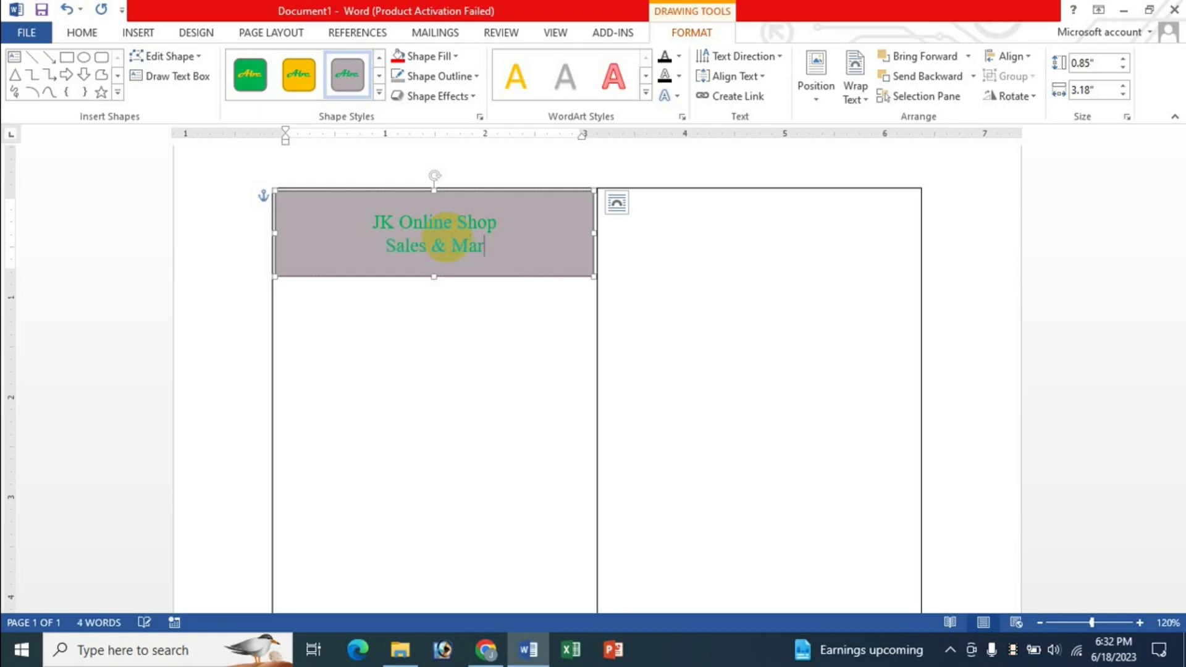
{"action": "type", "text": "keti"}
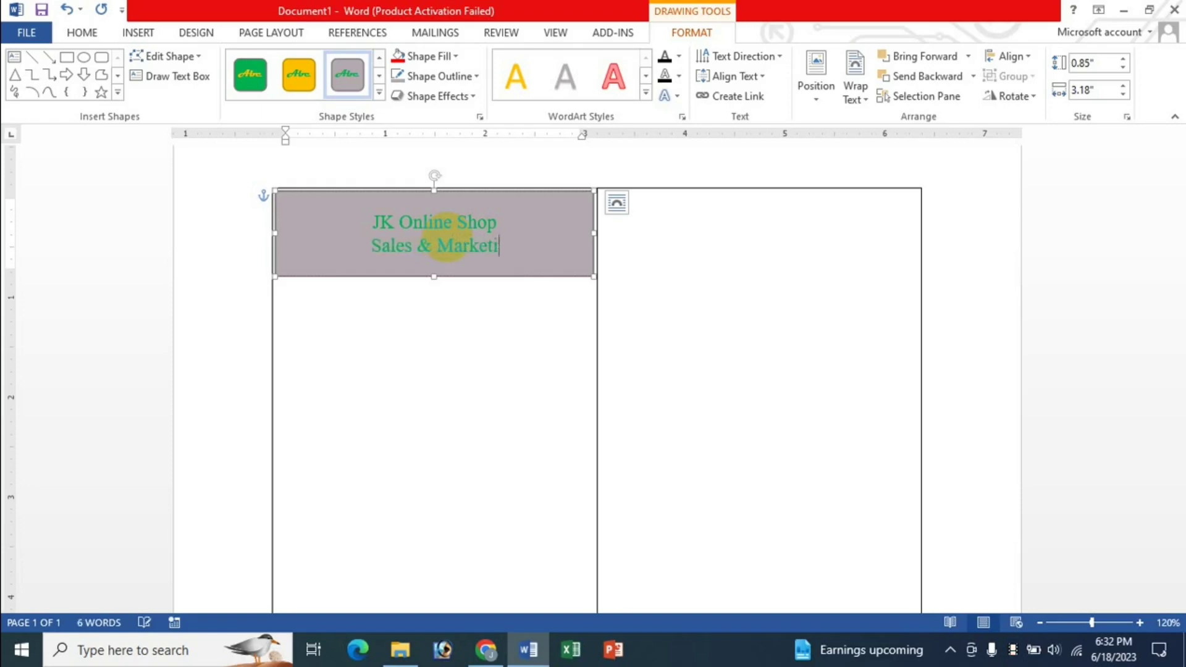
{"action": "type", "text": "ng"}
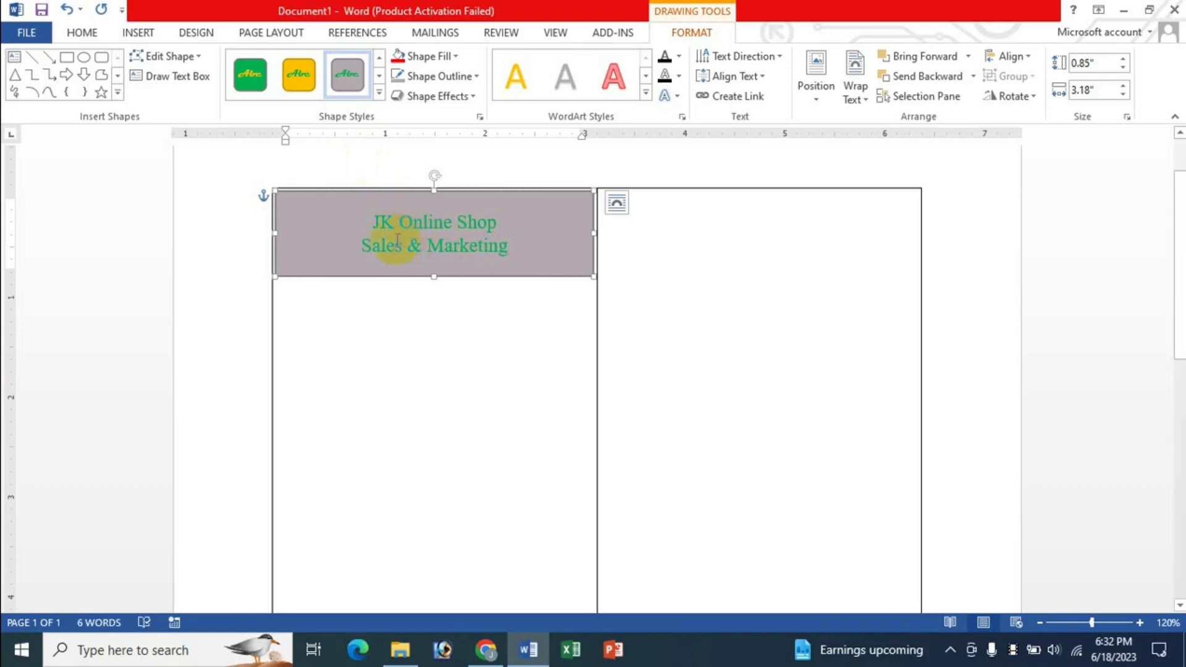
- Fill the header rectangle with light purple
{"action": "left_click", "coordinate": [492, 194]}
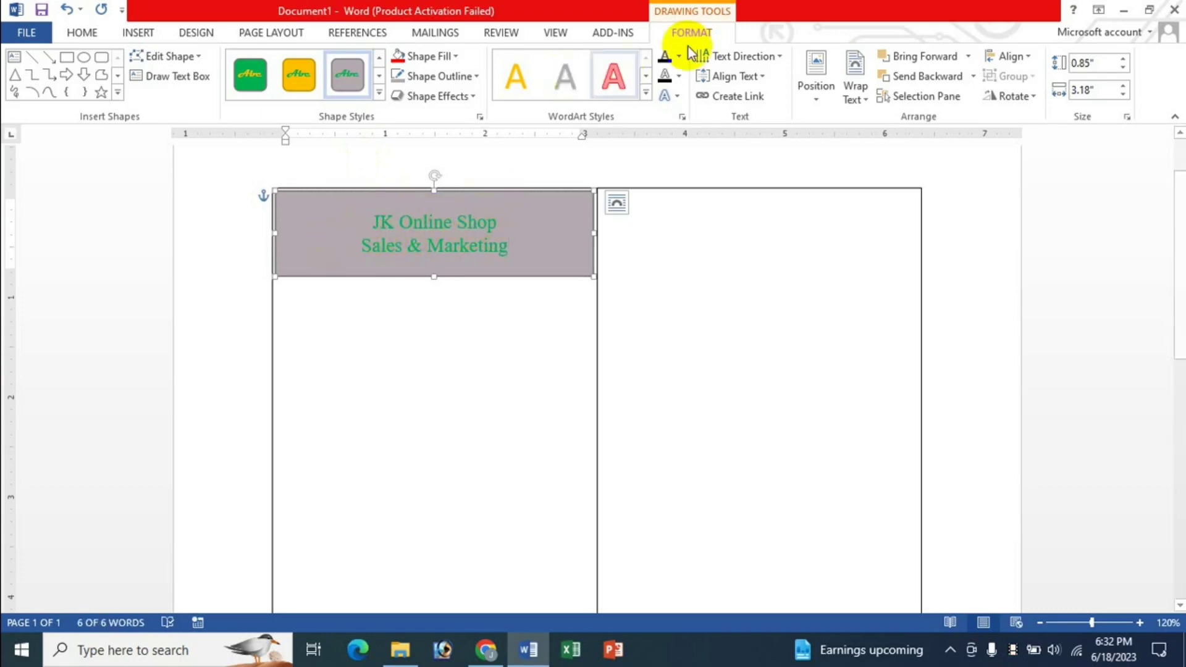
{"action": "left_click", "coordinate": [455, 56]}
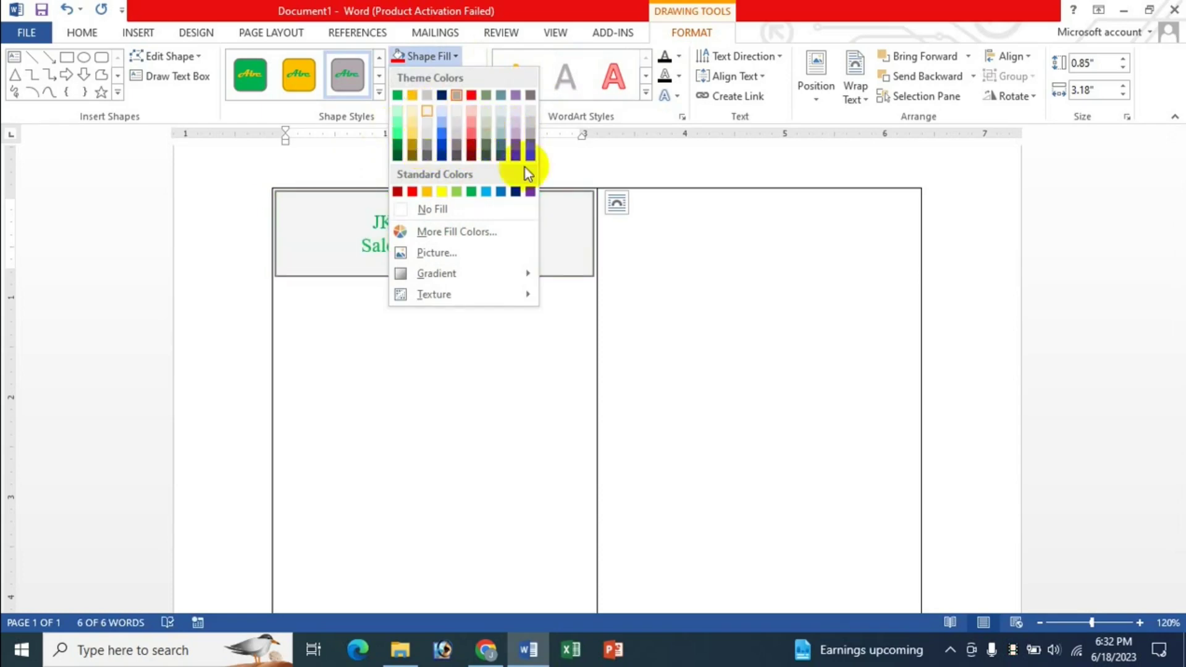
{"action": "left_click", "coordinate": [516, 144]}
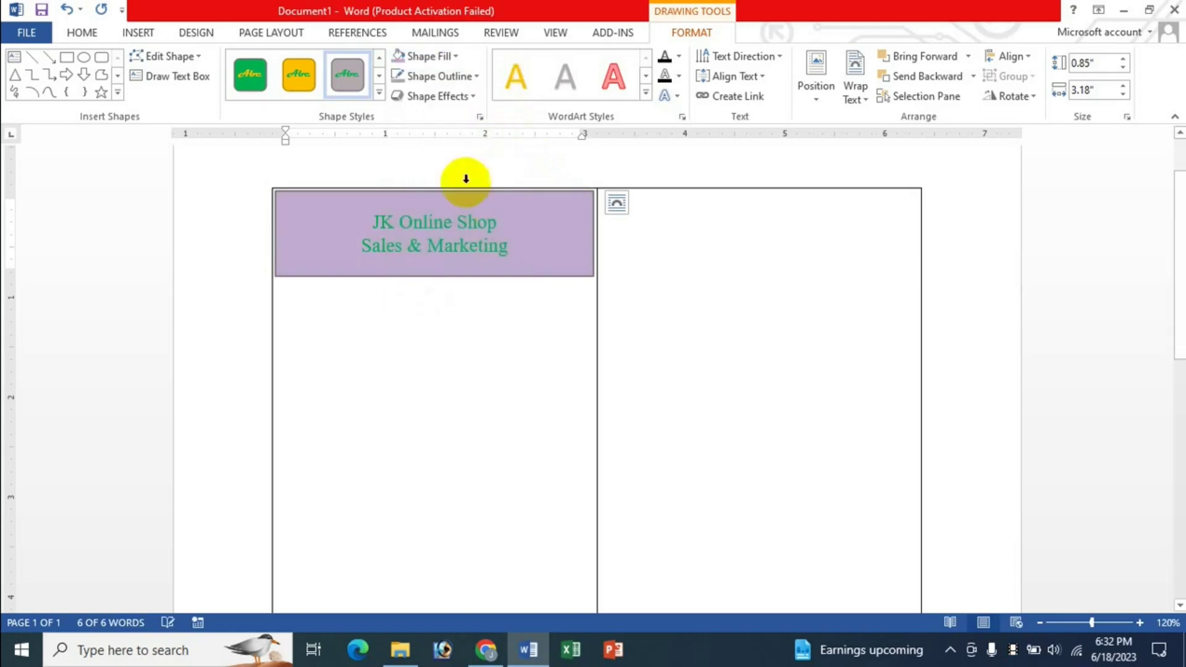
{"action": "left_click", "coordinate": [443, 246]}
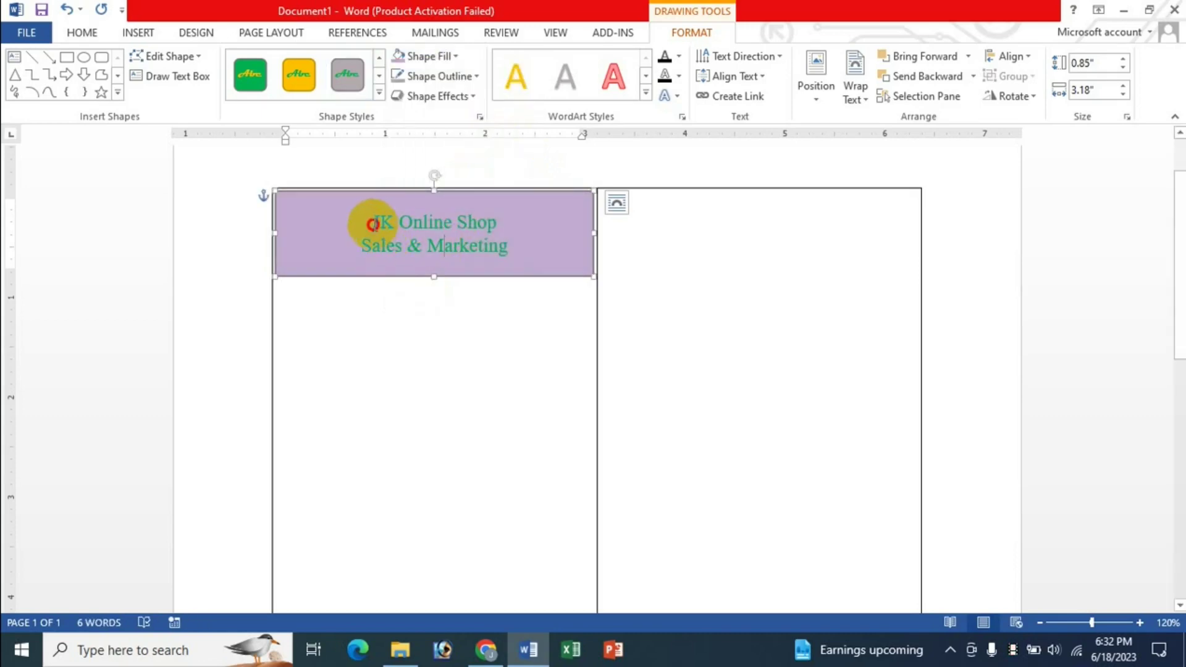
- Make both lines of the header text dark blue
{"action": "left_click_drag", "start_coordinate": [372, 222], "coordinate": [508, 248]}
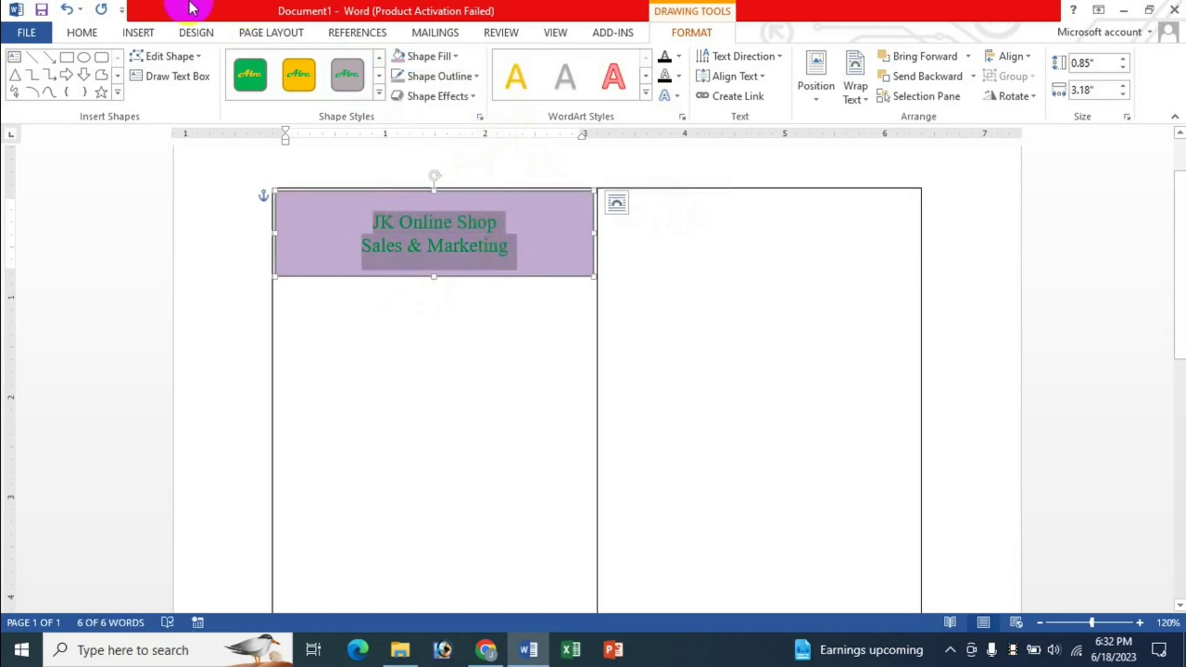
{"action": "left_click", "coordinate": [82, 32]}
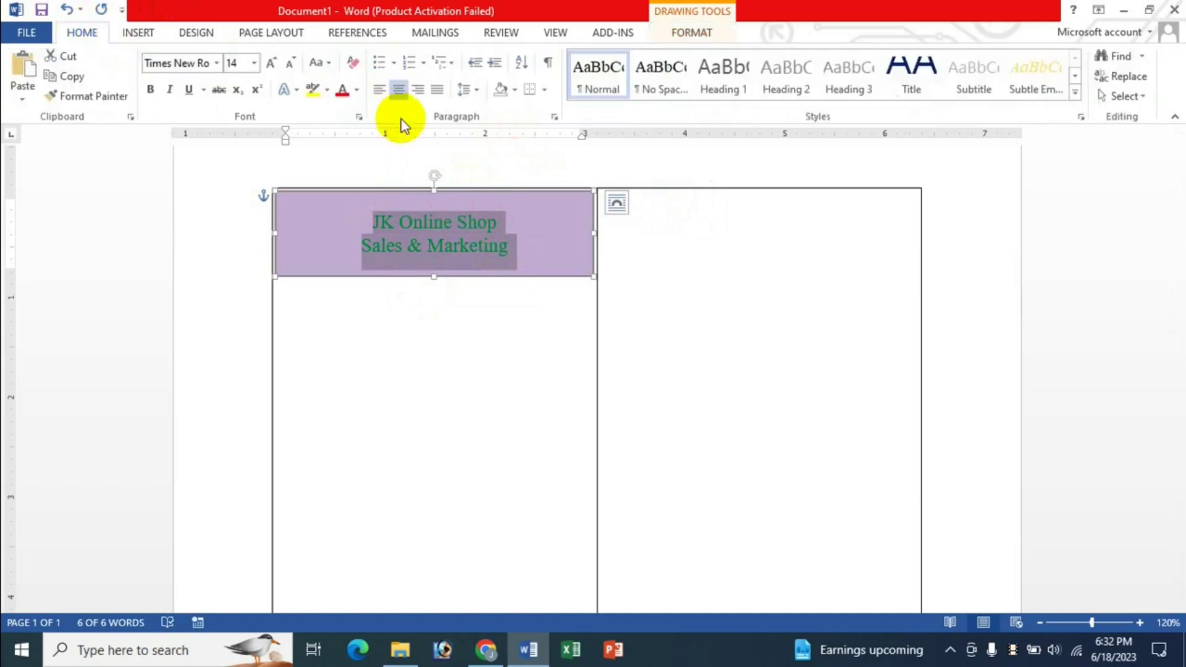
{"action": "left_click", "coordinate": [356, 89]}
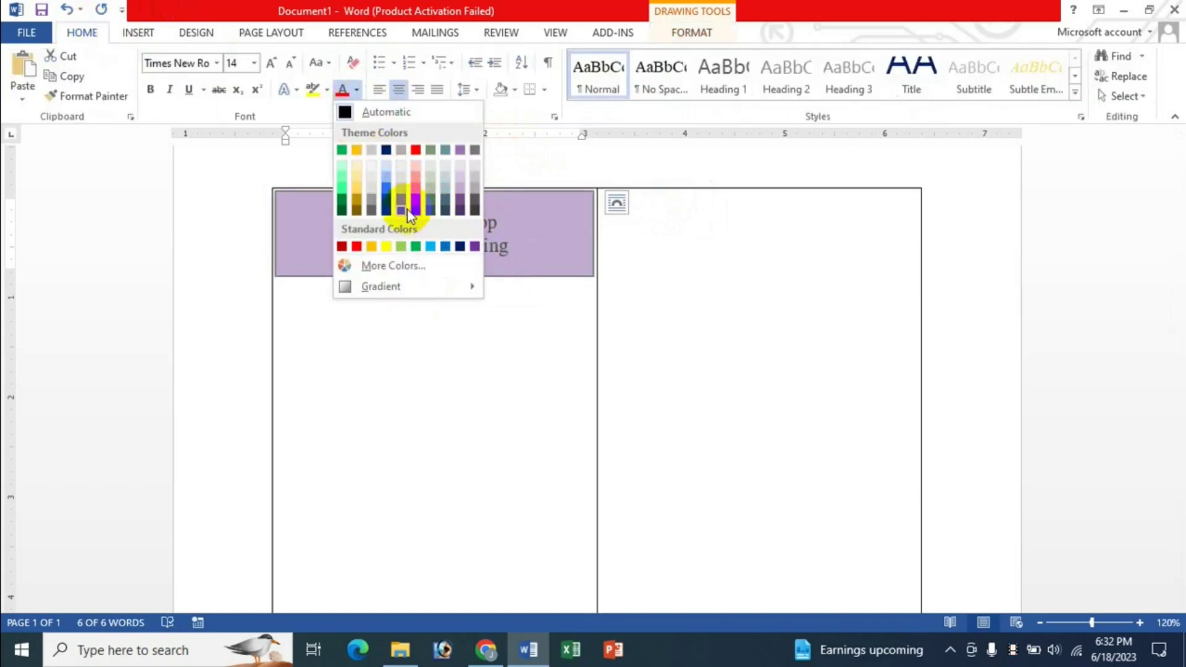
{"action": "left_click", "coordinate": [459, 247]}
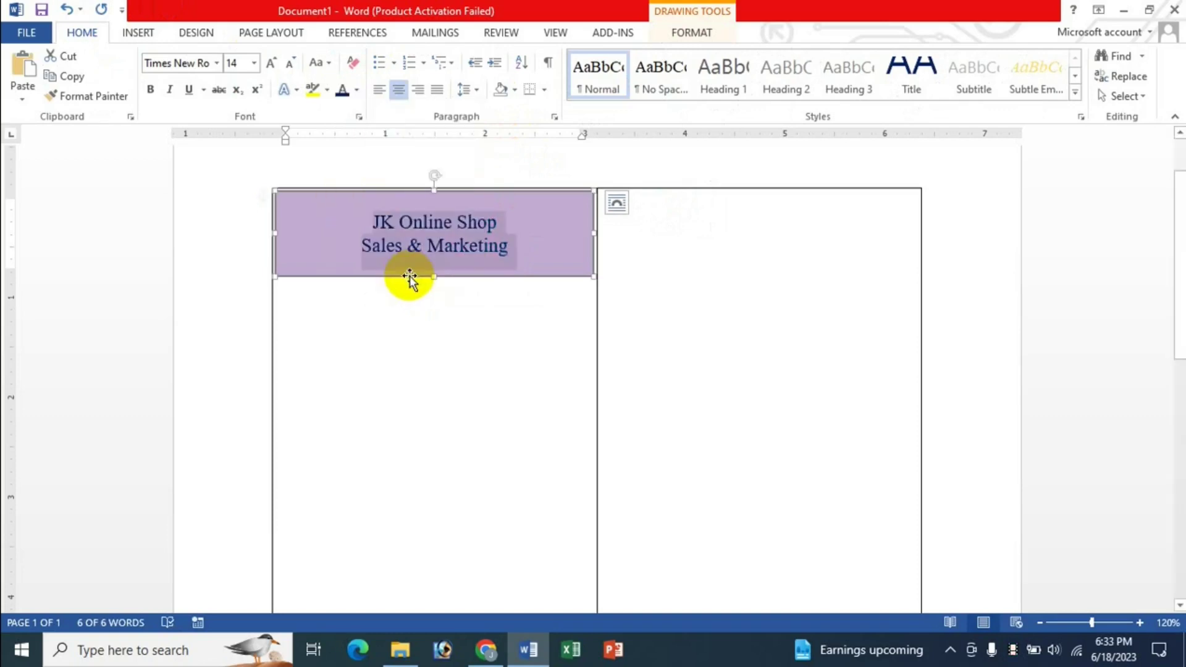
{"action": "left_click", "coordinate": [457, 235]}
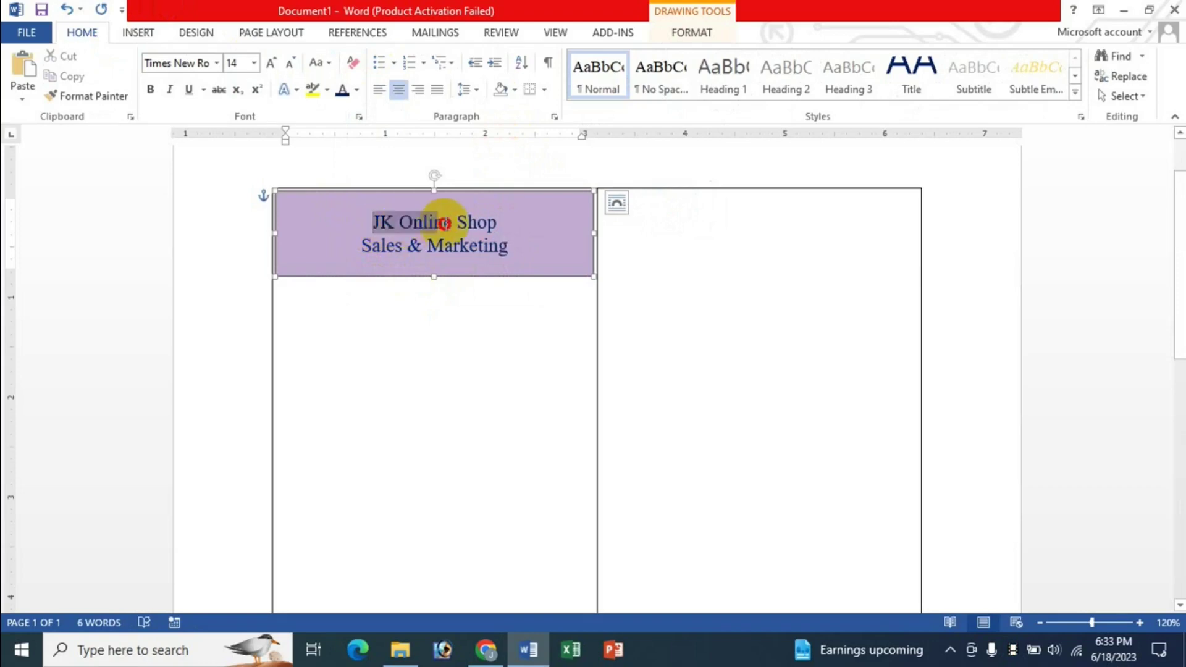
- Enlarge 'JK Online Shop' to 22 pt bold and make 'Sales & Marketing' bold
{"action": "left_click_drag", "start_coordinate": [369, 227], "coordinate": [504, 224]}
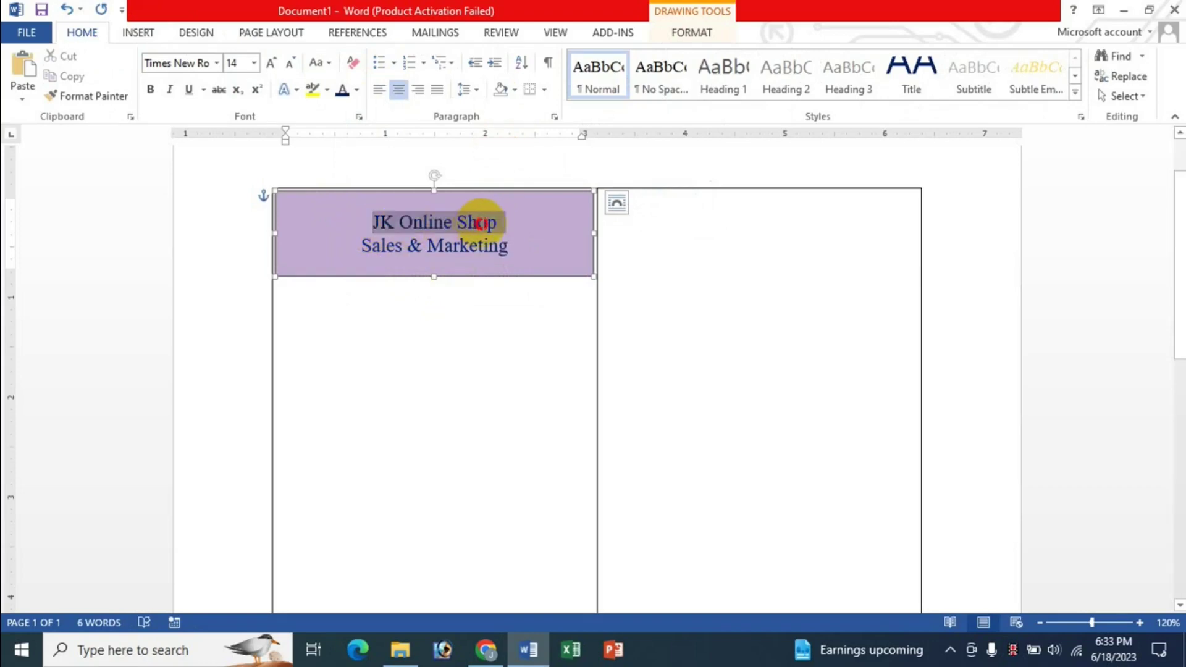
{"action": "left_click", "coordinate": [271, 62]}
{"action": "left_click", "coordinate": [270, 62]}
{"action": "left_click", "coordinate": [271, 62]}
{"action": "left_click", "coordinate": [271, 62]}
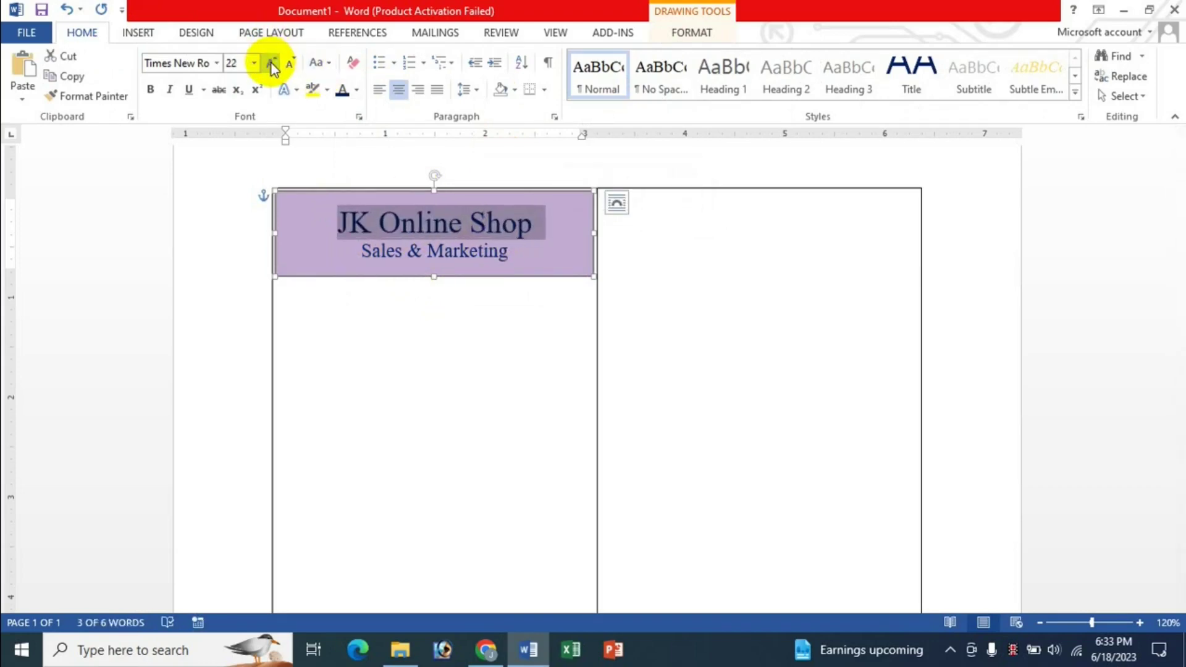
{"action": "left_click", "coordinate": [150, 89]}
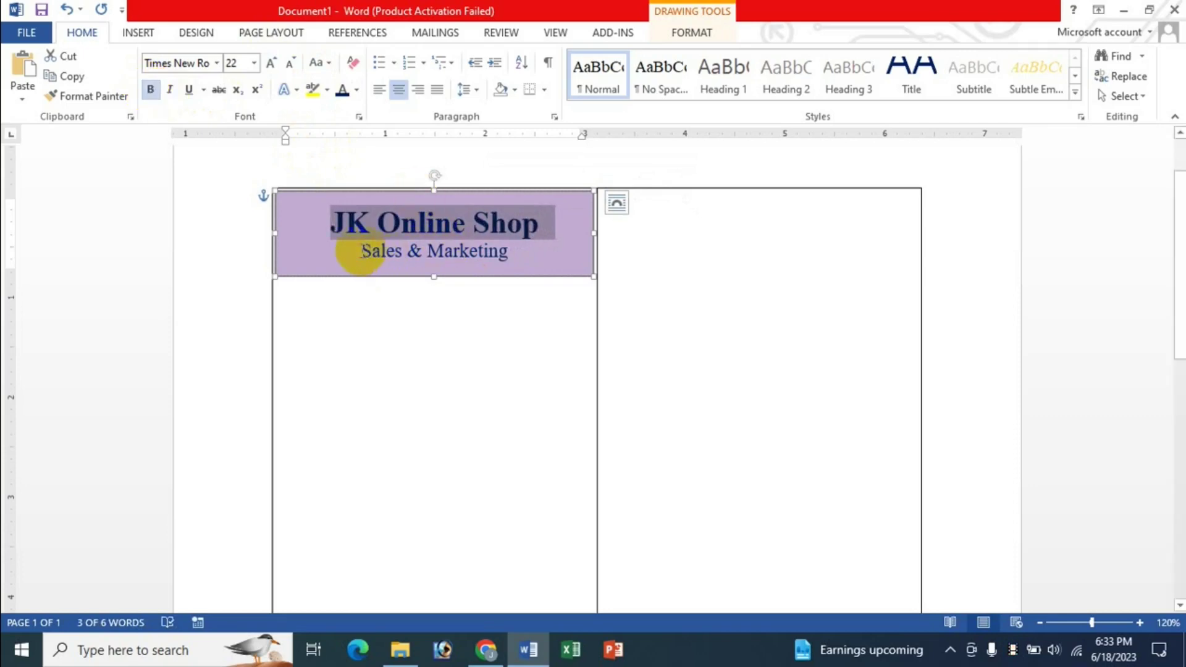
{"action": "left_click_drag", "start_coordinate": [360, 251], "coordinate": [516, 253]}
{"action": "left_click", "coordinate": [151, 89]}
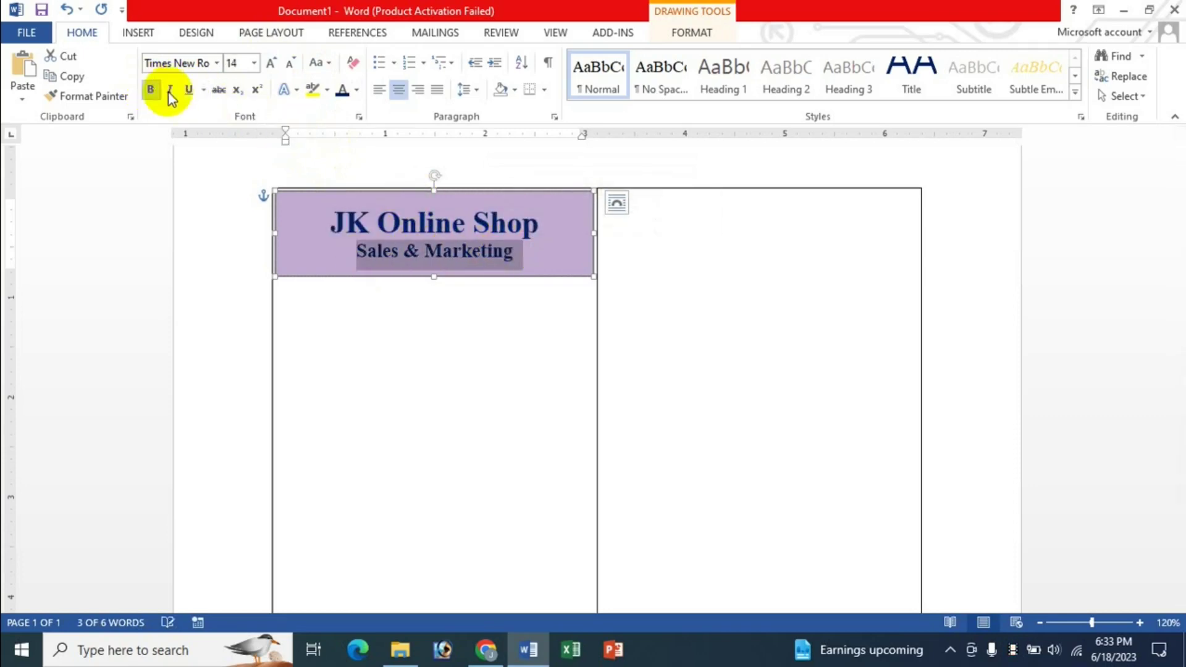
{"action": "left_click", "coordinate": [505, 222]}
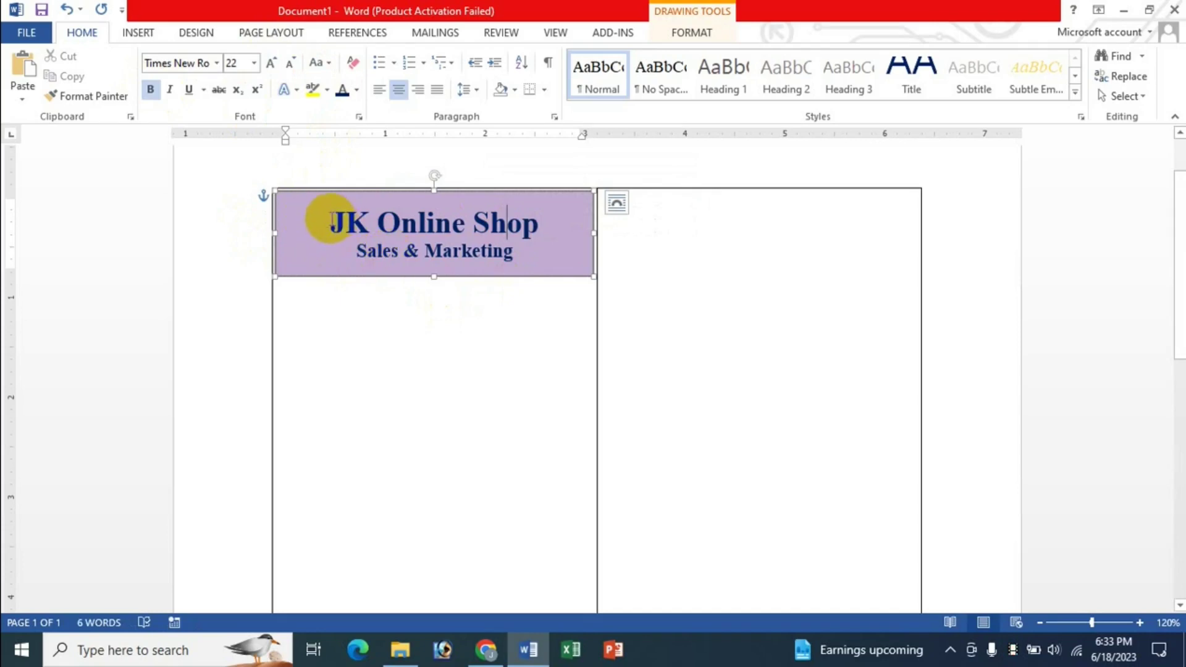
- Place the caret in the cell below the header and launch Excel from the taskbar
{"action": "left_click", "coordinate": [328, 218]}
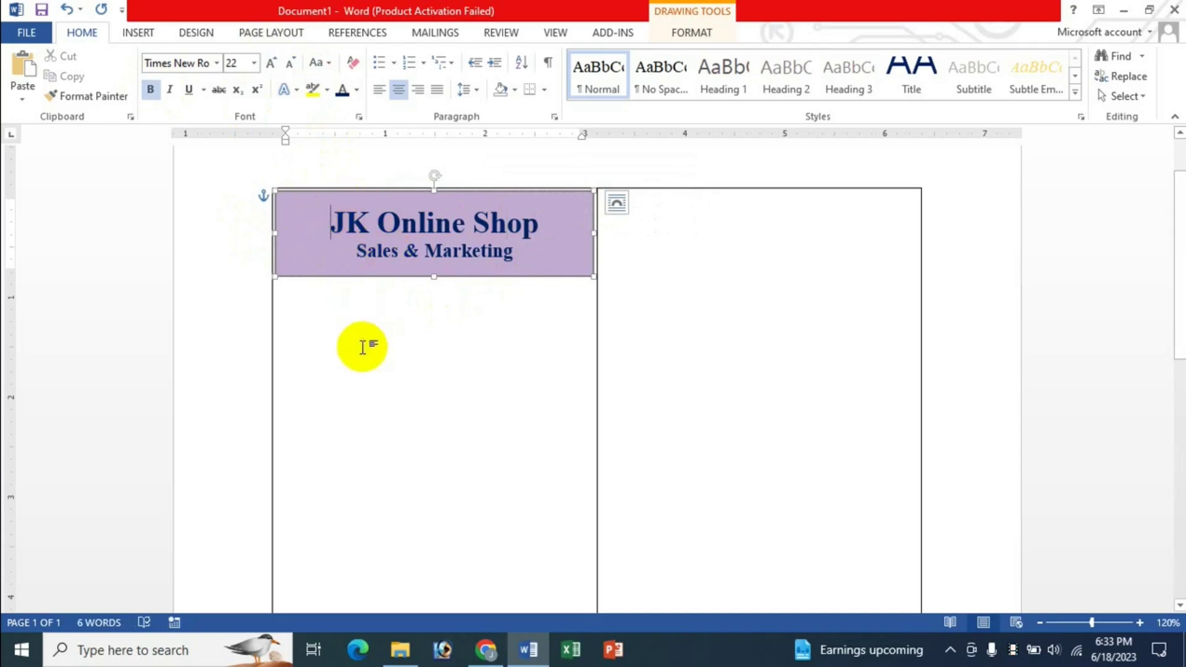
{"action": "left_click", "coordinate": [364, 318]}
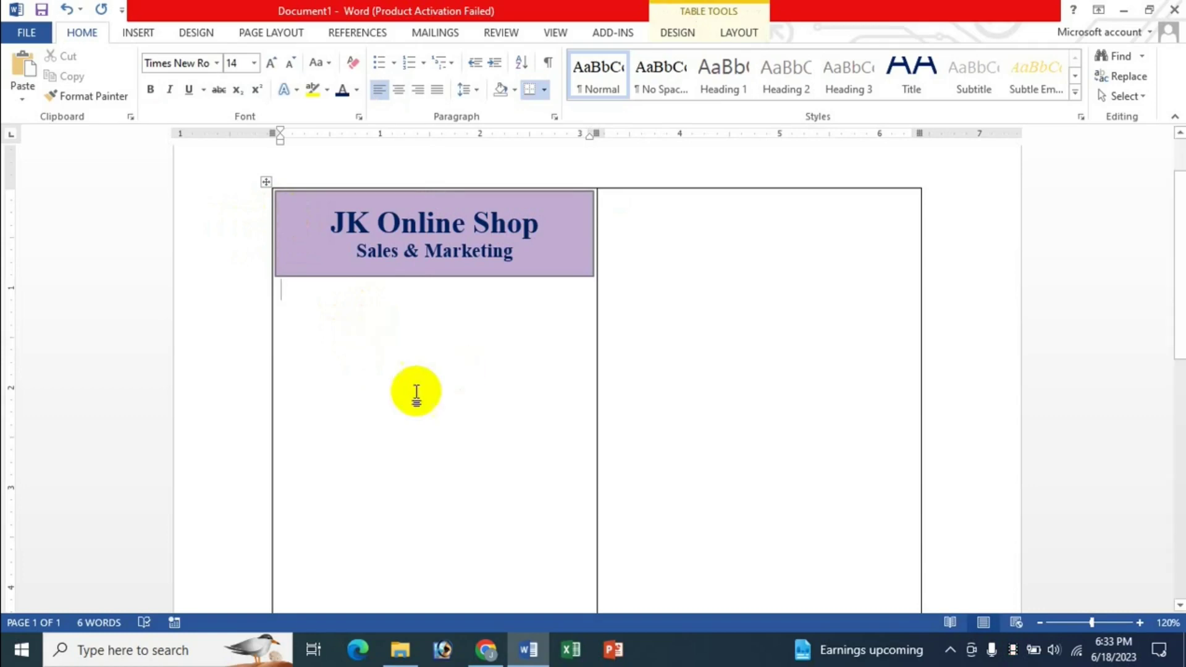
{"action": "left_click", "coordinate": [573, 659]}
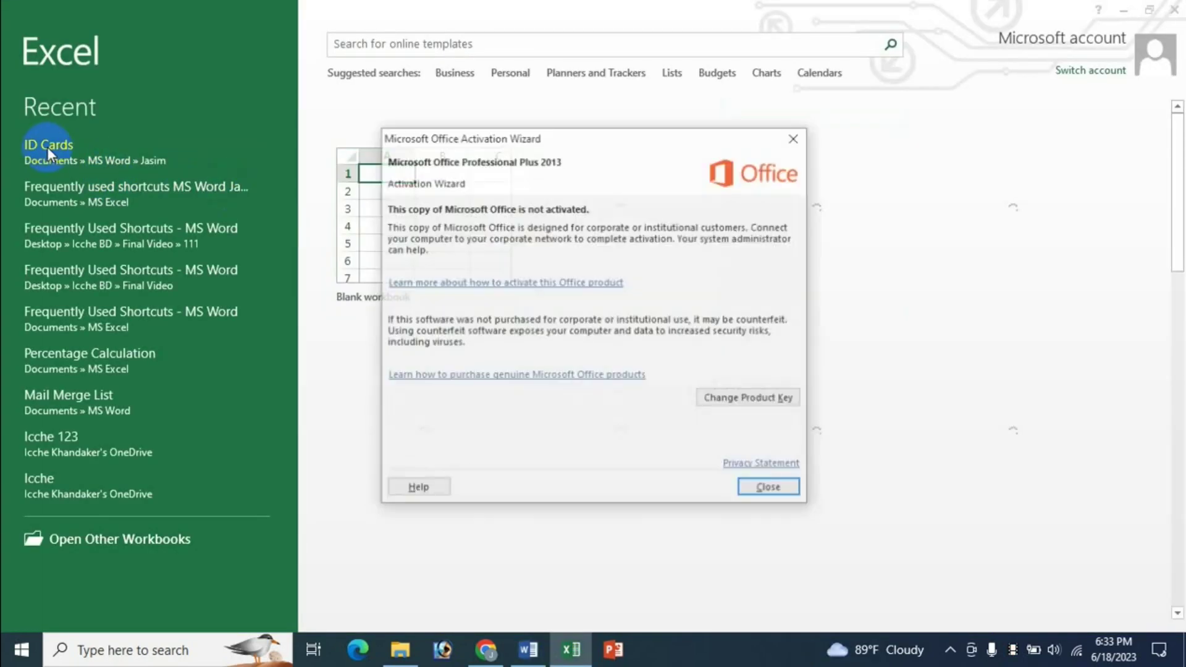
- Dismiss the activation notice, open the ID Cards workbook, and return to Word
{"action": "left_click", "coordinate": [757, 488]}
{"action": "left_click", "coordinate": [50, 150]}
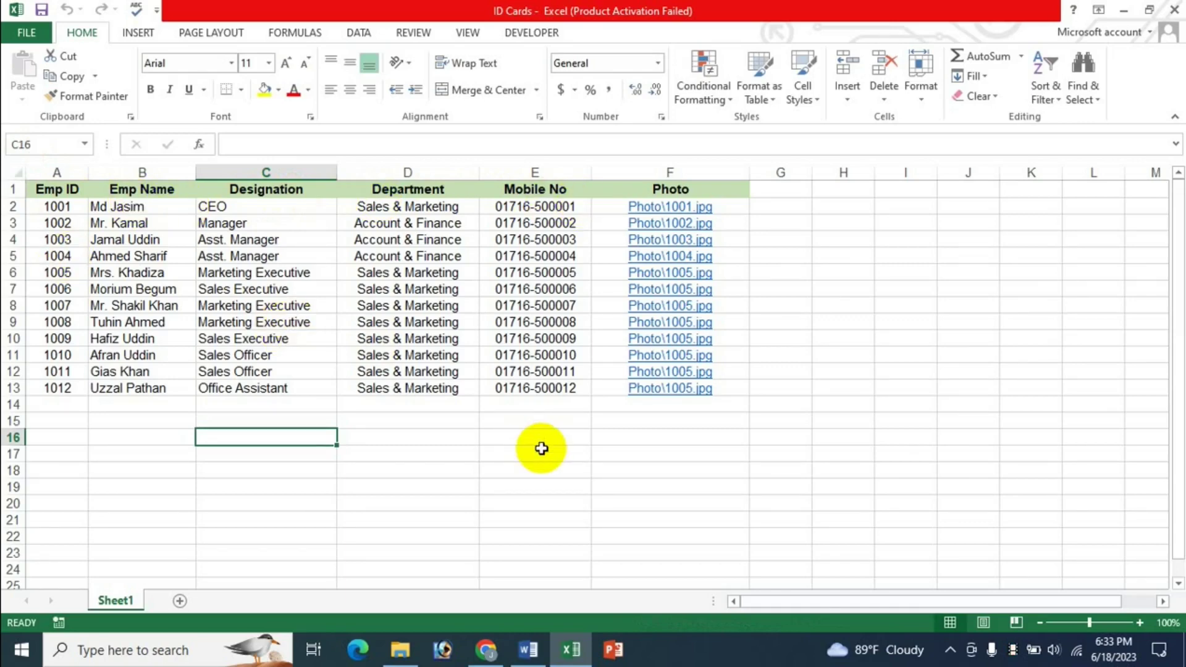
{"action": "left_click", "coordinate": [531, 651]}
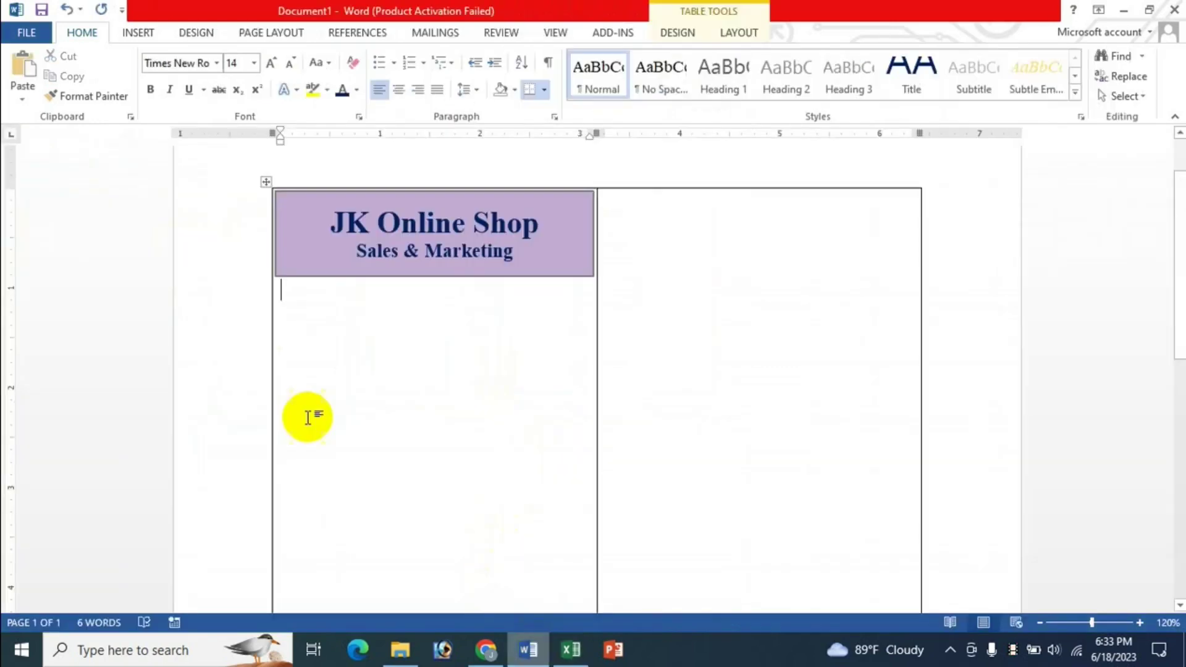
- Type the labels Emp ID, Emp Name, Designation, Department and Mobile No on separate lines
{"action": "type", "text": "Emp Name"}
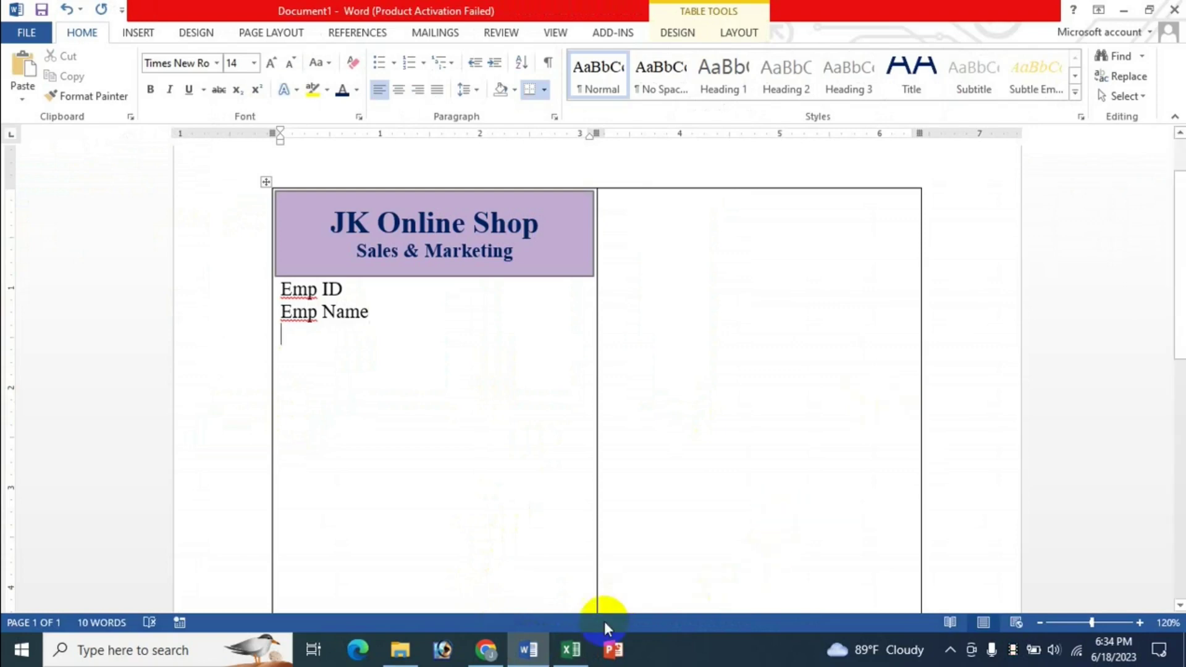
{"action": "left_click", "coordinate": [572, 649]}
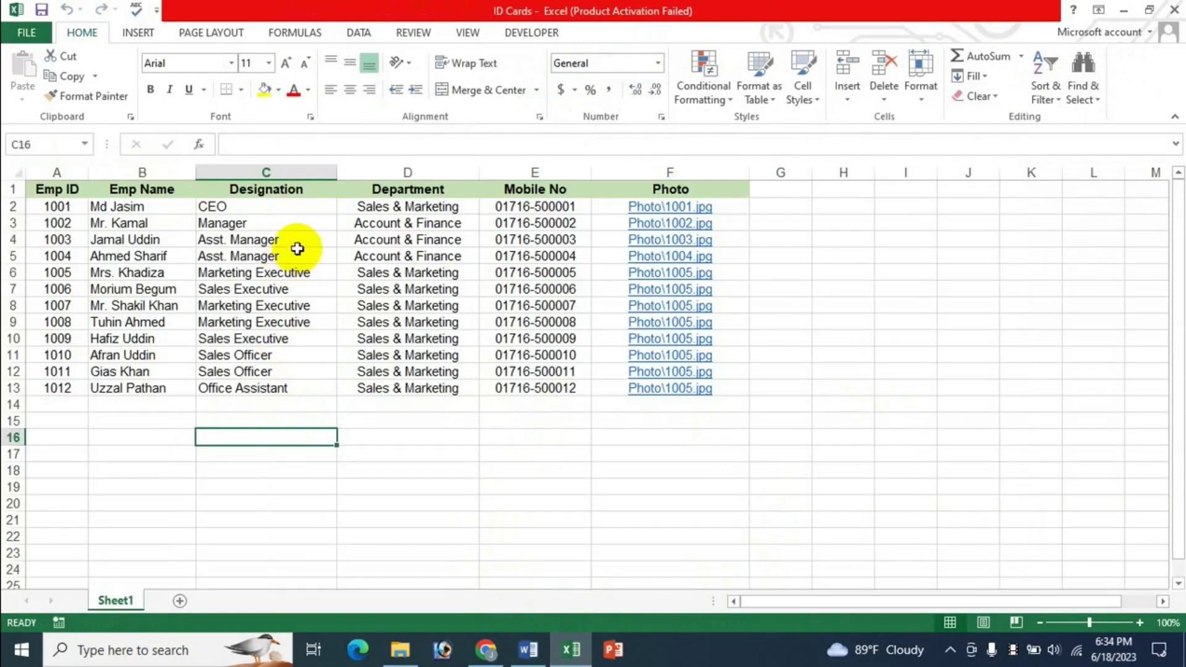
{"action": "left_click", "coordinate": [528, 650]}
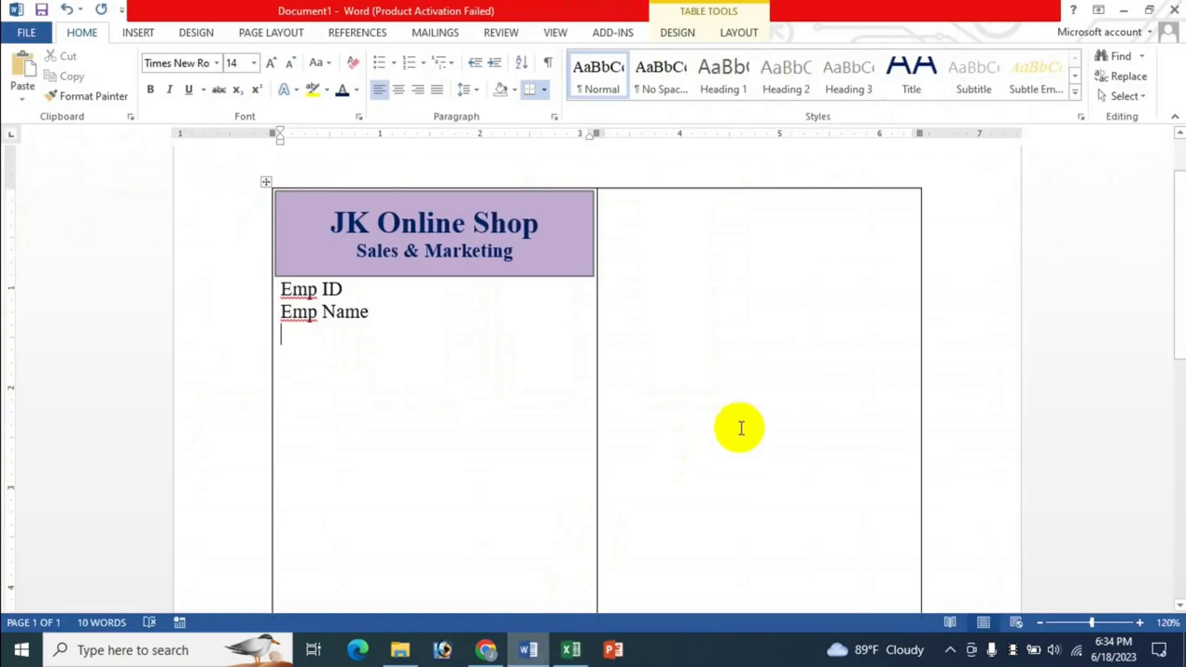
{"action": "type", "text": "Designation"}
{"action": "type", "text": "Department"}
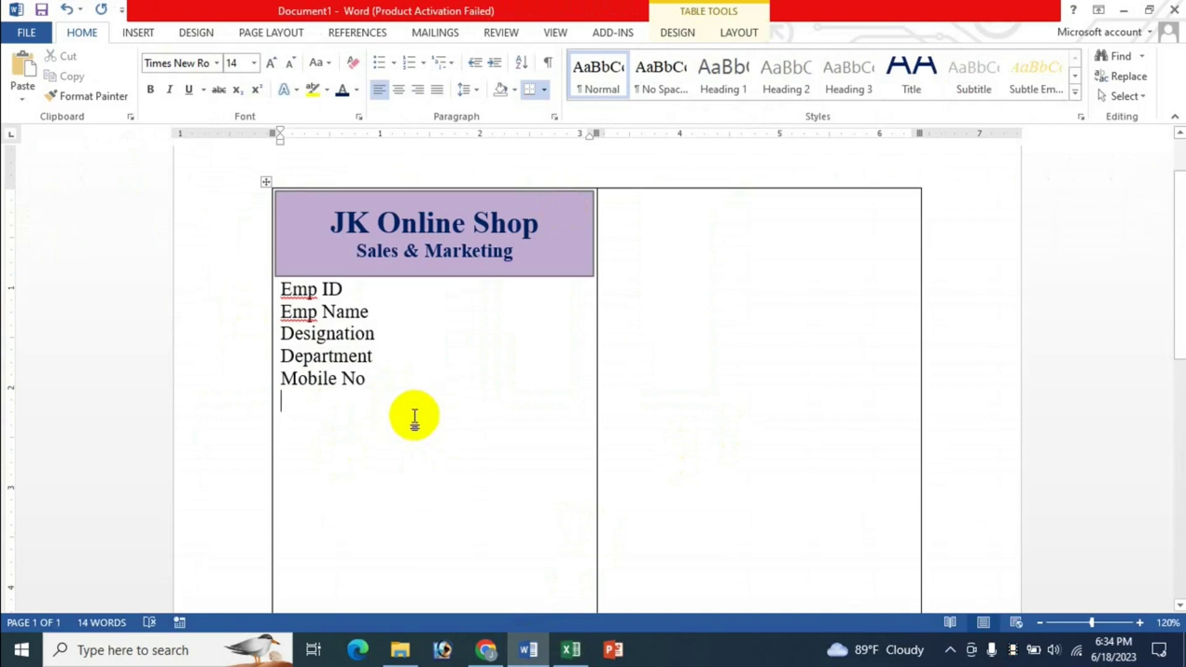
{"action": "key", "text": "Return"}
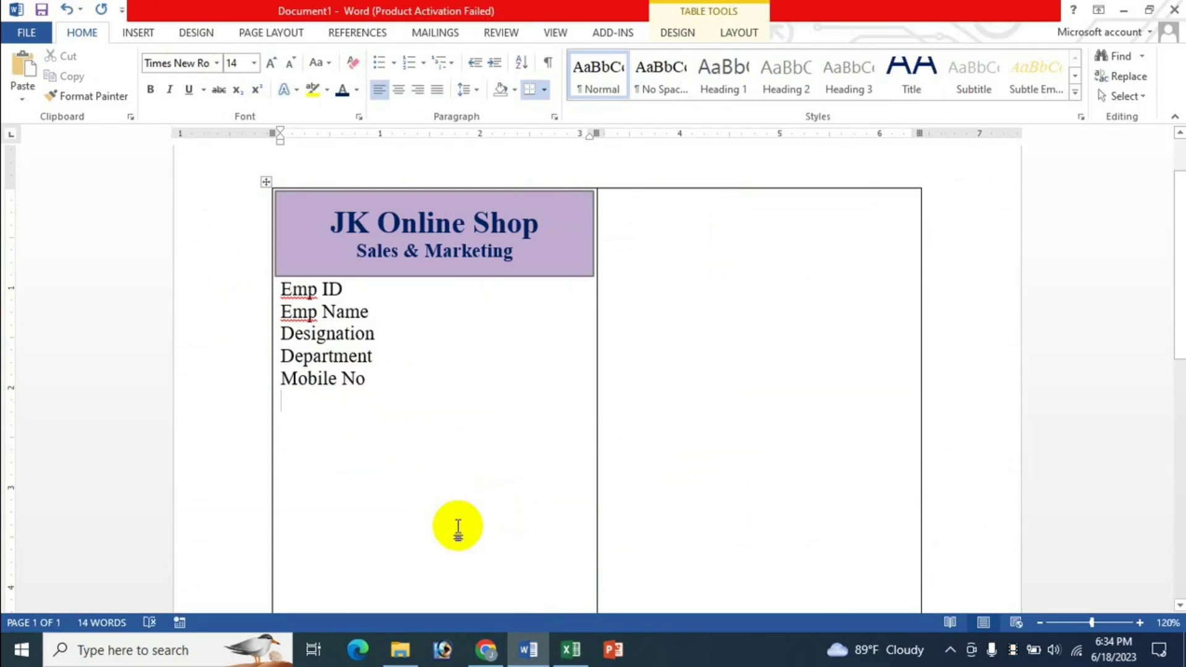
{"action": "scroll", "coordinate": [505, 516], "scroll_direction": "down", "scroll_amount": 1}
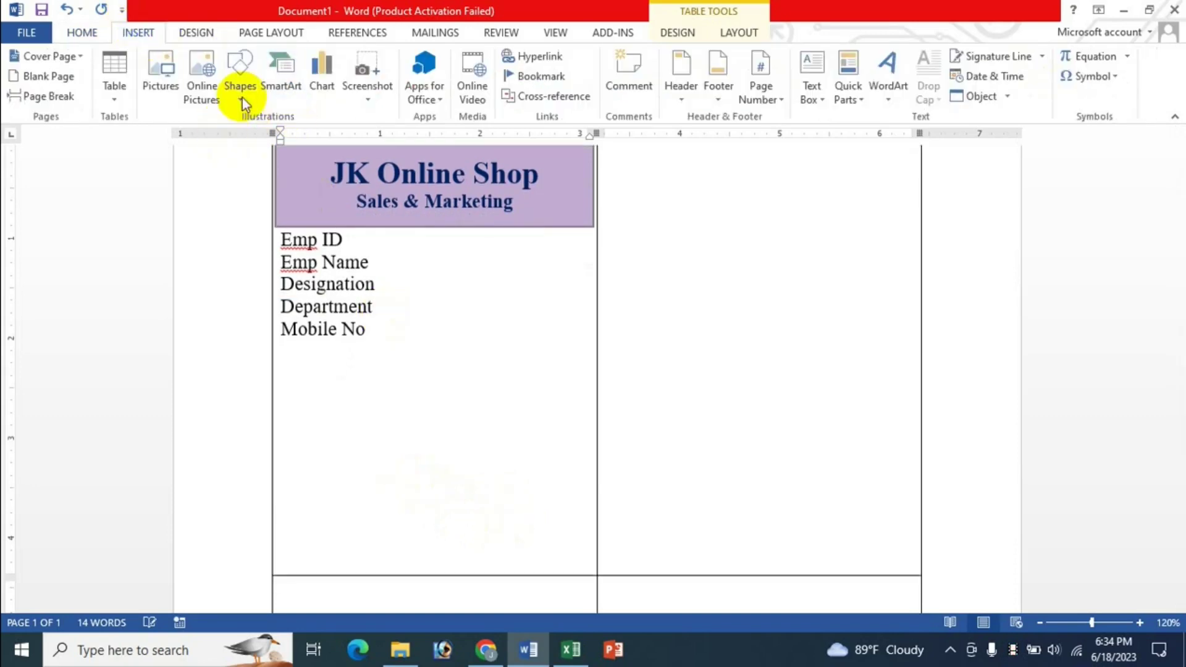
- Add a 2.09"-wide text box near the card's bottom reading 'Authorized Signature'
{"action": "left_click", "coordinate": [239, 99]}
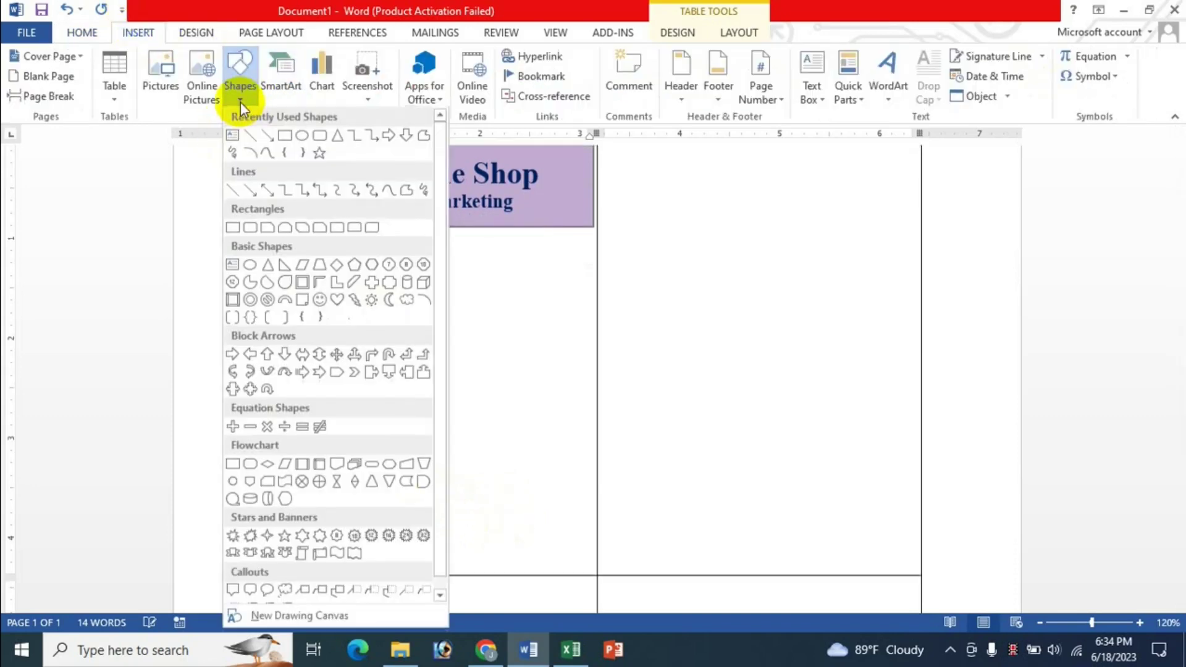
{"action": "left_click", "coordinate": [231, 138]}
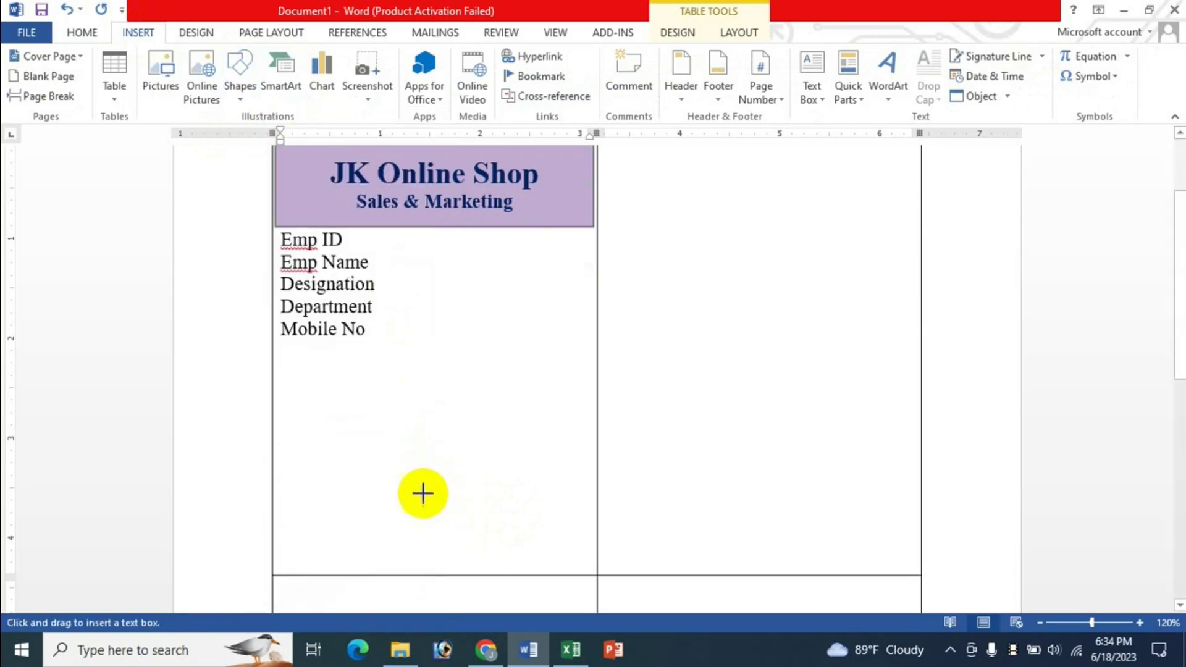
{"action": "left_click_drag", "start_coordinate": [400, 484], "coordinate": [574, 529]}
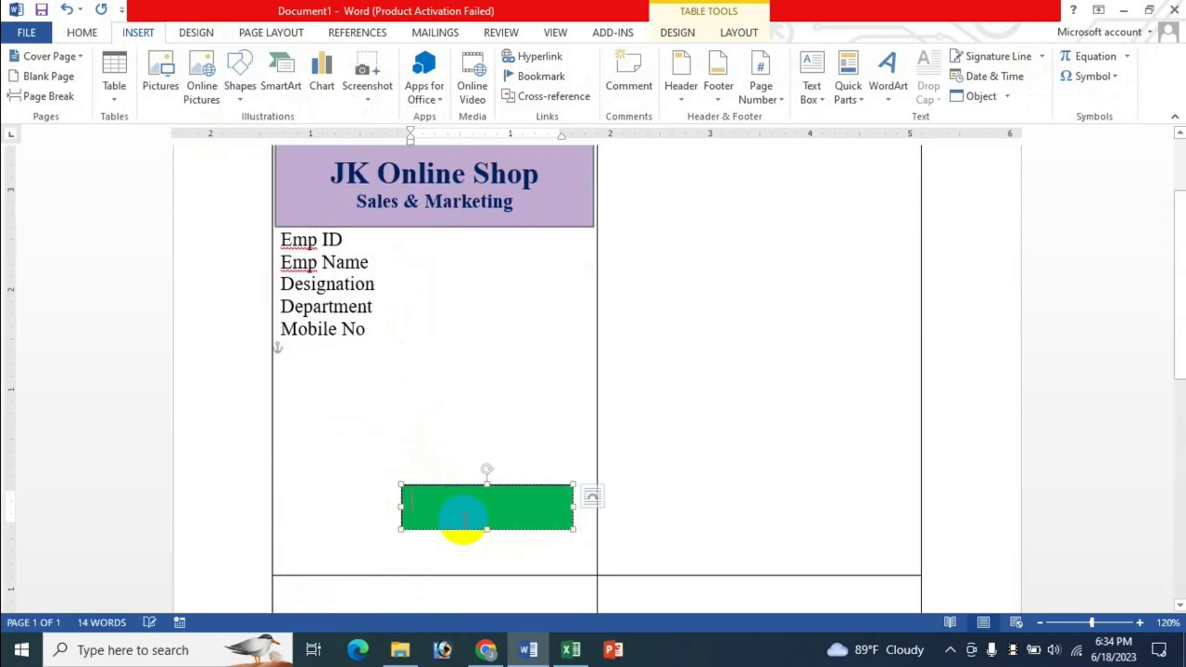
{"action": "left_click_drag", "start_coordinate": [401, 507], "coordinate": [364, 507]}
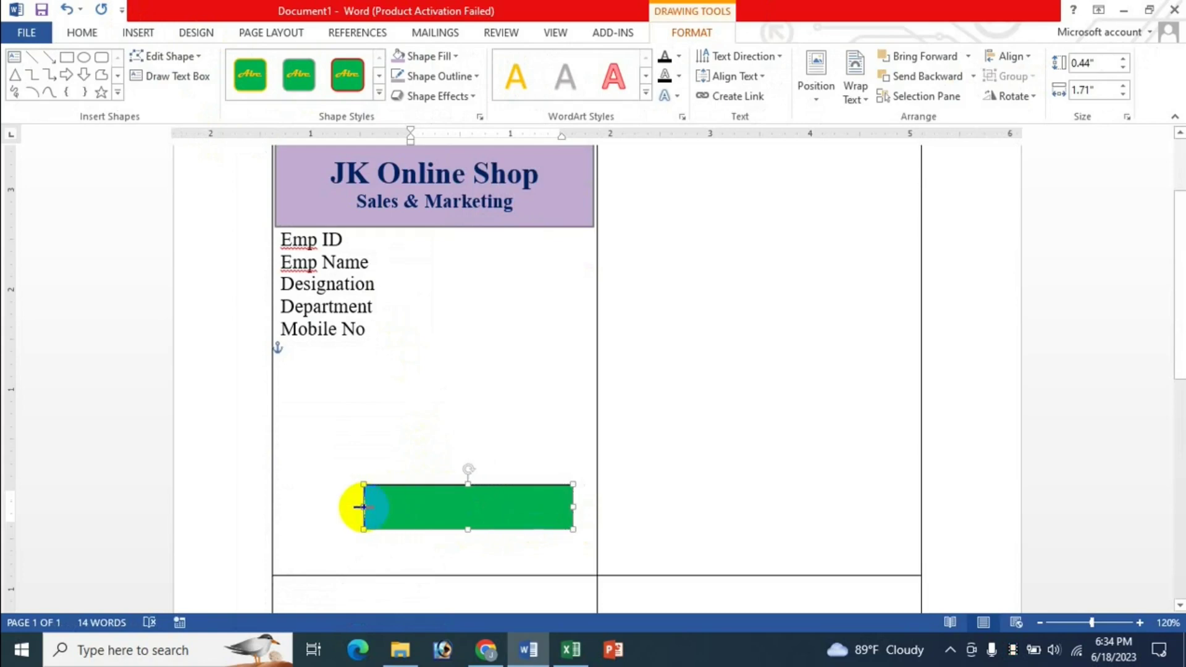
{"action": "left_click", "coordinate": [408, 507]}
{"action": "type", "text": "Authorized Signature"}
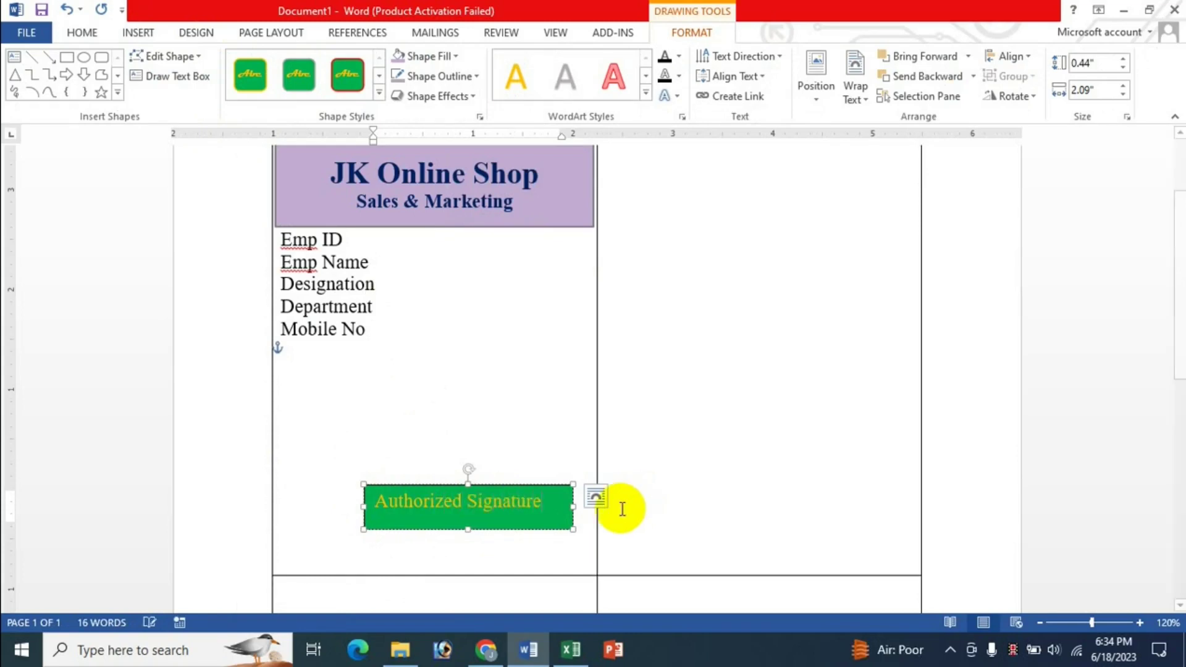
{"action": "left_click", "coordinate": [417, 486]}
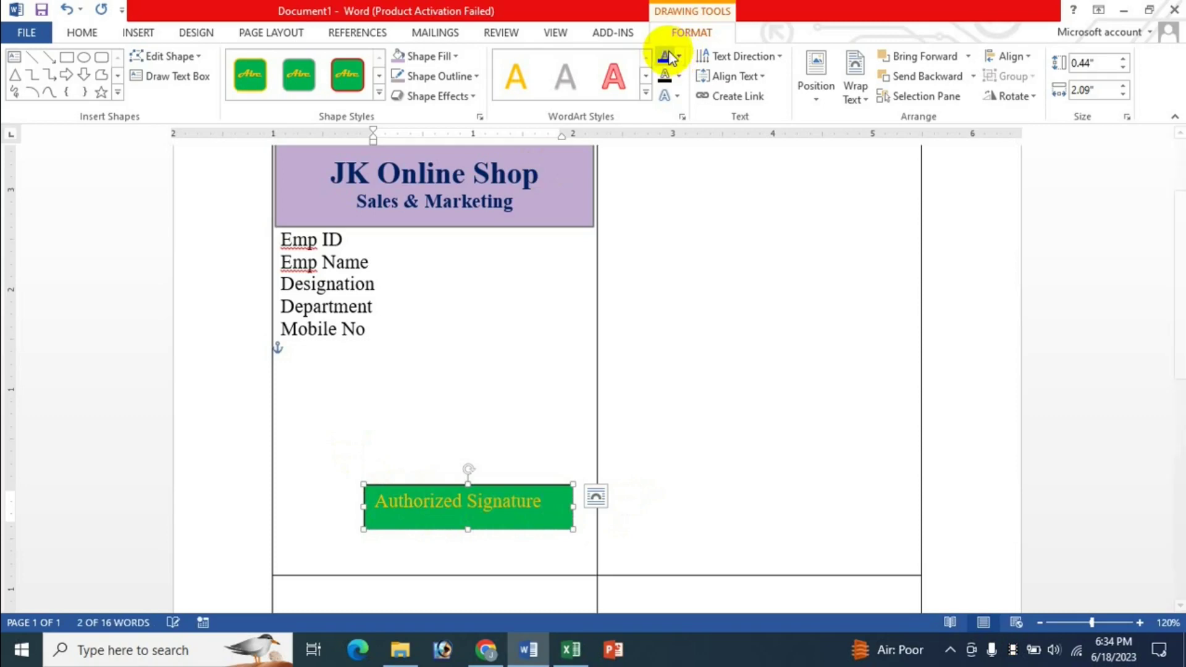
- Remove the box's green fill and make 'Authorized Signature' dark, bold 11 pt text
{"action": "left_click", "coordinate": [457, 56]}
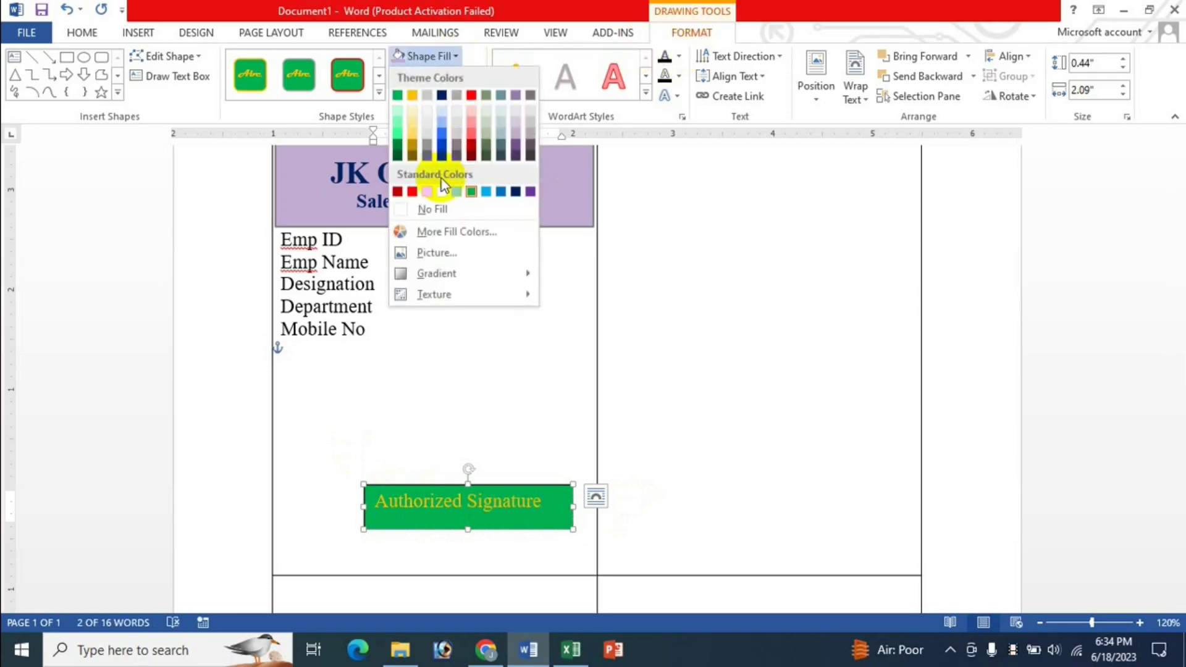
{"action": "left_click", "coordinate": [444, 210]}
{"action": "left_click_drag", "start_coordinate": [378, 501], "coordinate": [547, 502]}
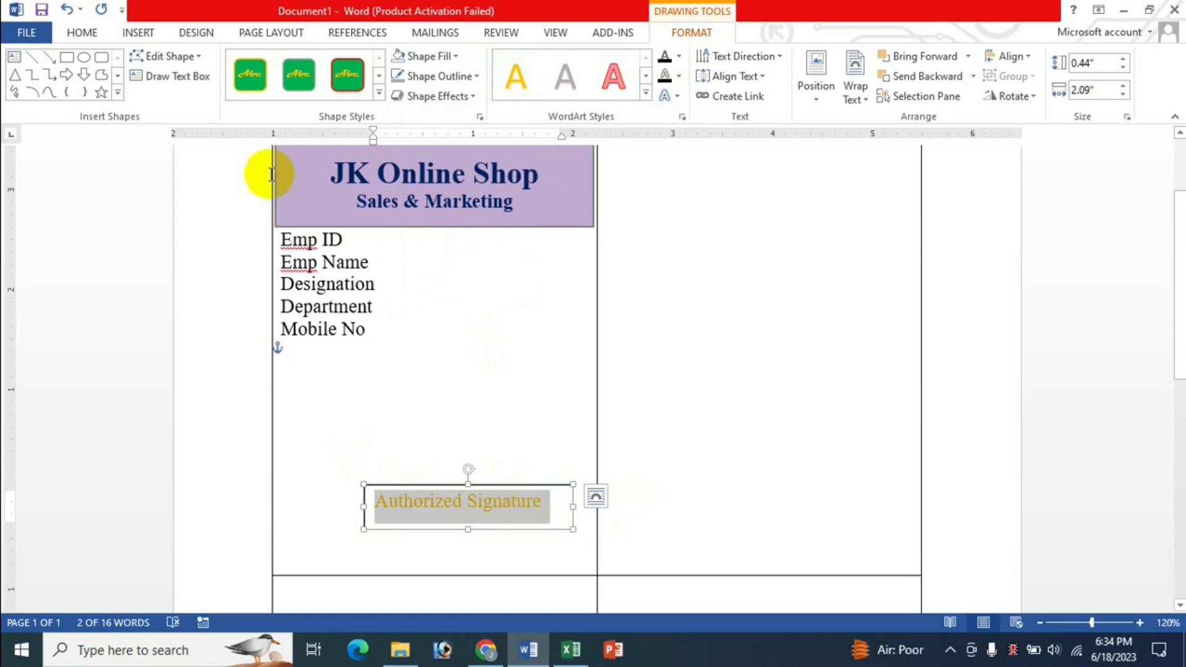
{"action": "left_click", "coordinate": [85, 32]}
{"action": "left_click", "coordinate": [359, 94]}
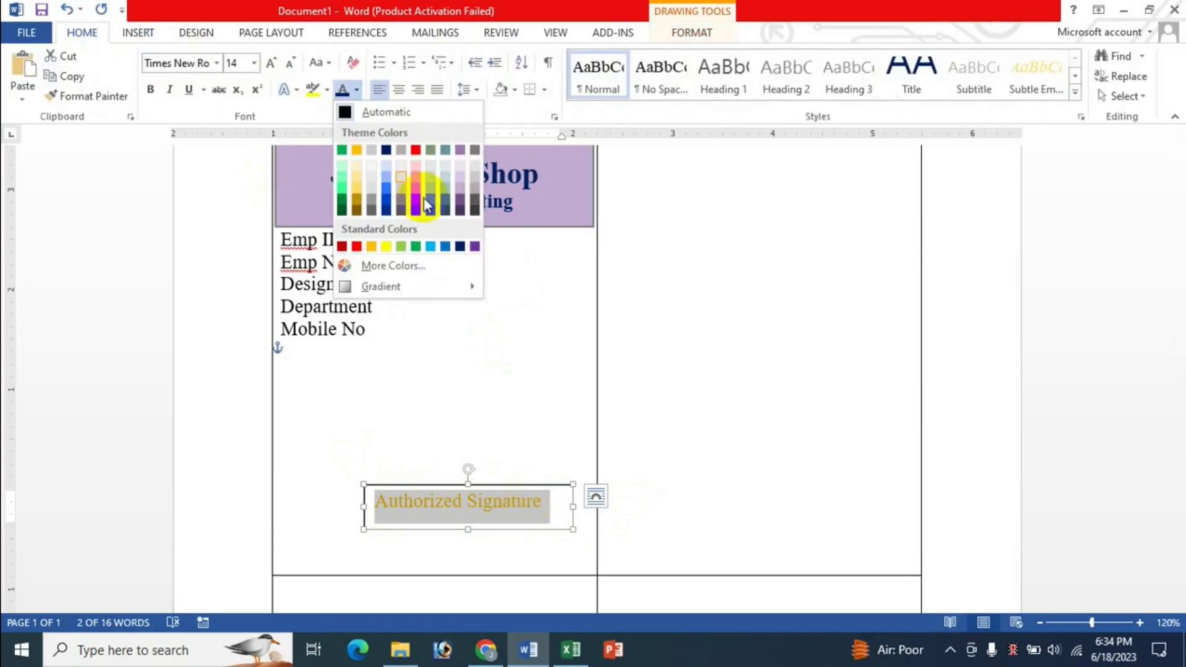
{"action": "left_click", "coordinate": [463, 244]}
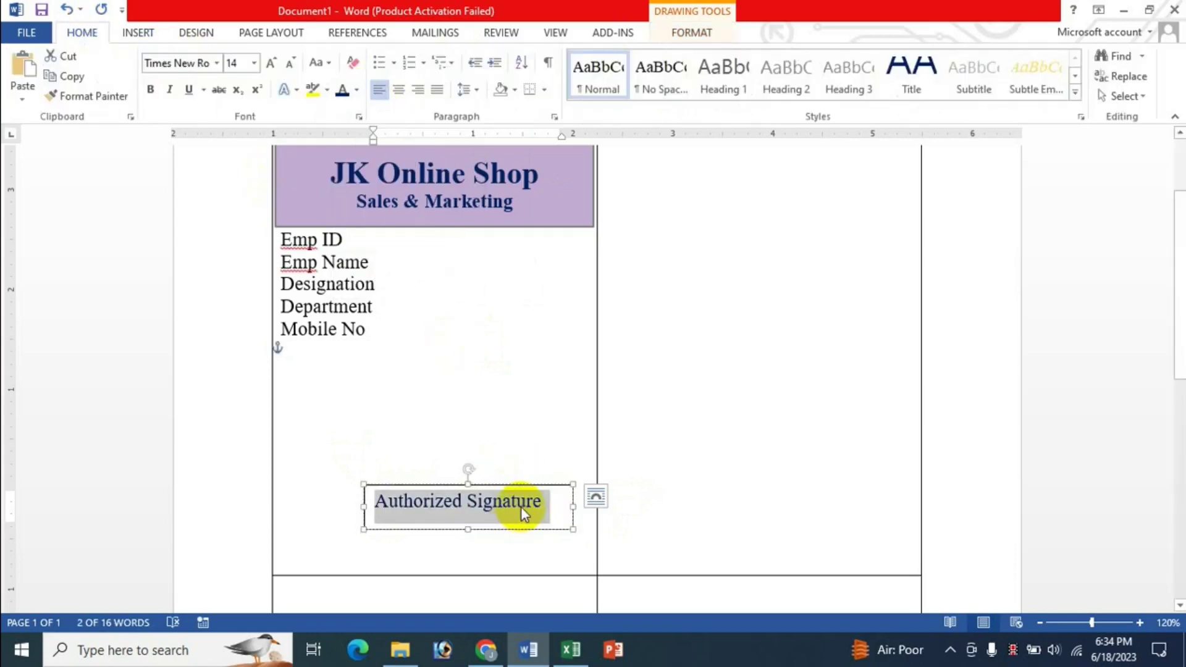
{"action": "left_click", "coordinate": [150, 90]}
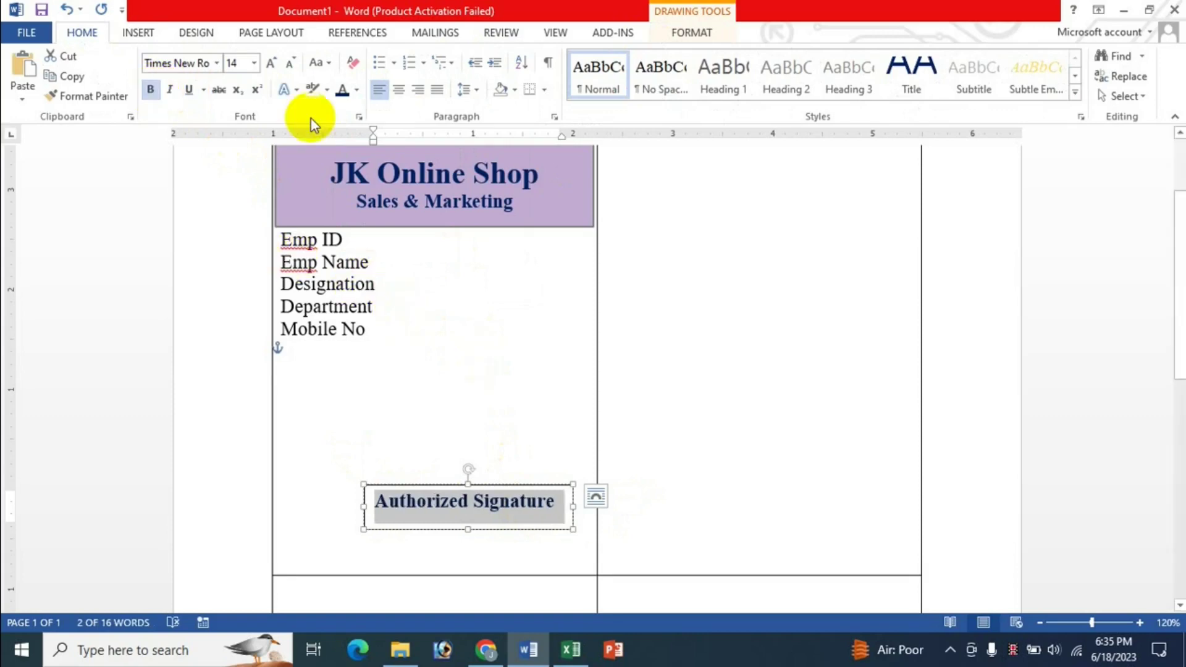
{"action": "left_click", "coordinate": [292, 65]}
{"action": "left_click", "coordinate": [292, 64]}
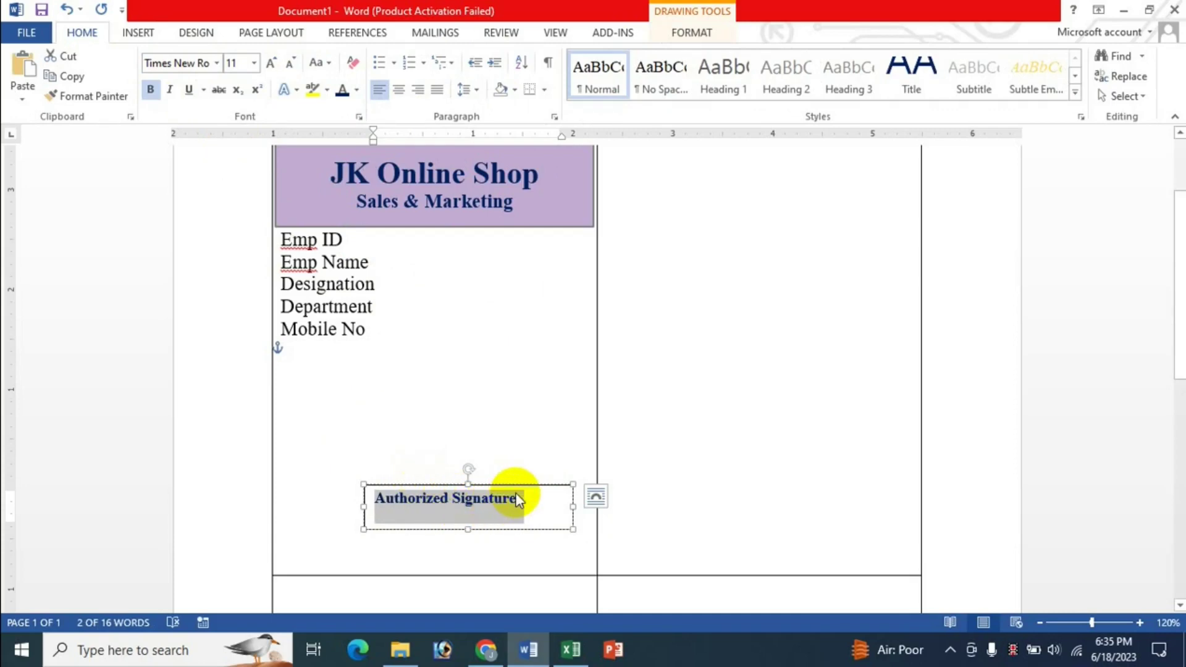
- Give the signature box no fill and no outline, and shrink it to 0.3" × 1.69"
{"action": "left_click_drag", "start_coordinate": [572, 507], "coordinate": [539, 506]}
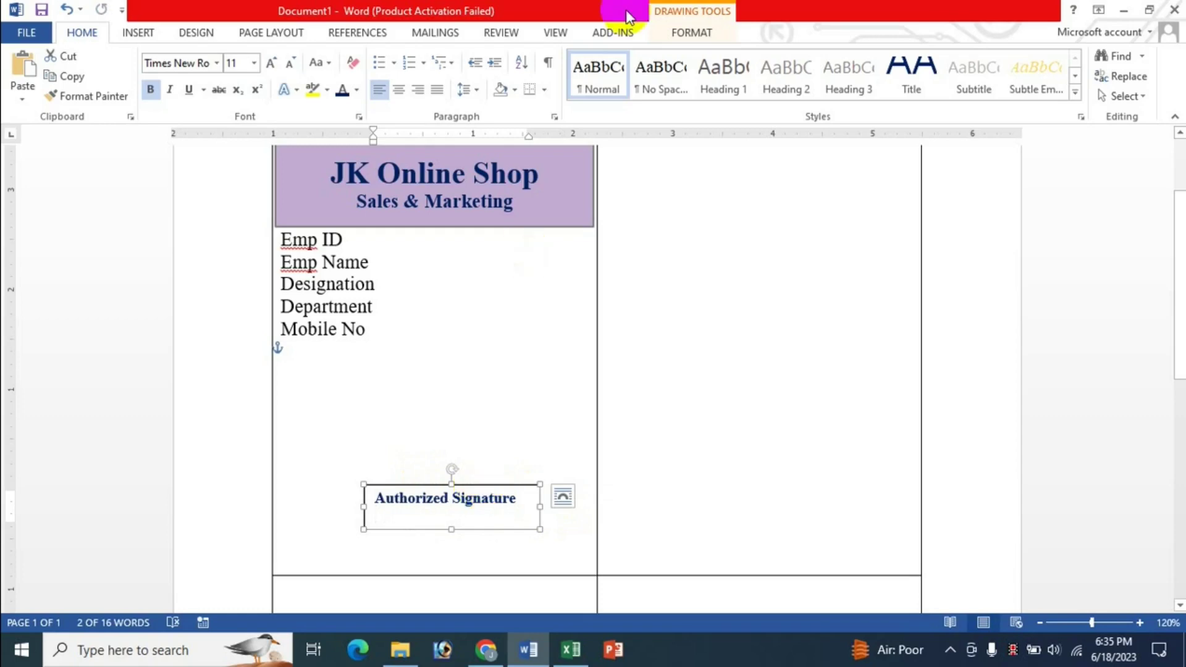
{"action": "left_click", "coordinate": [692, 33]}
{"action": "left_click", "coordinate": [455, 57]}
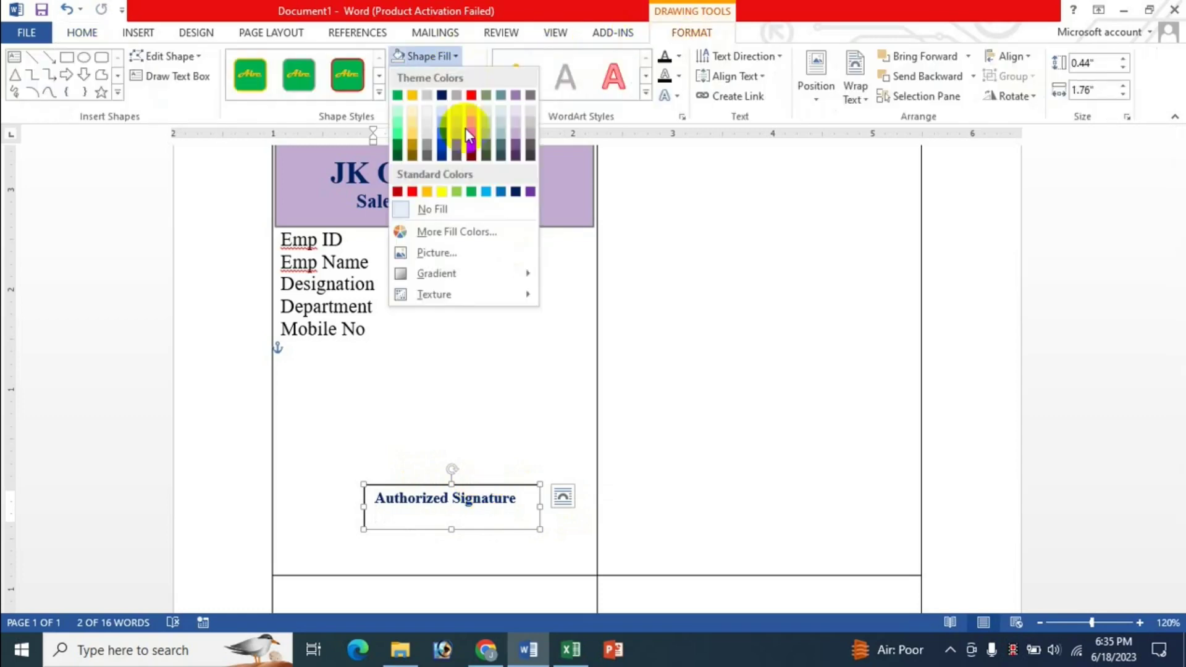
{"action": "left_click", "coordinate": [441, 213]}
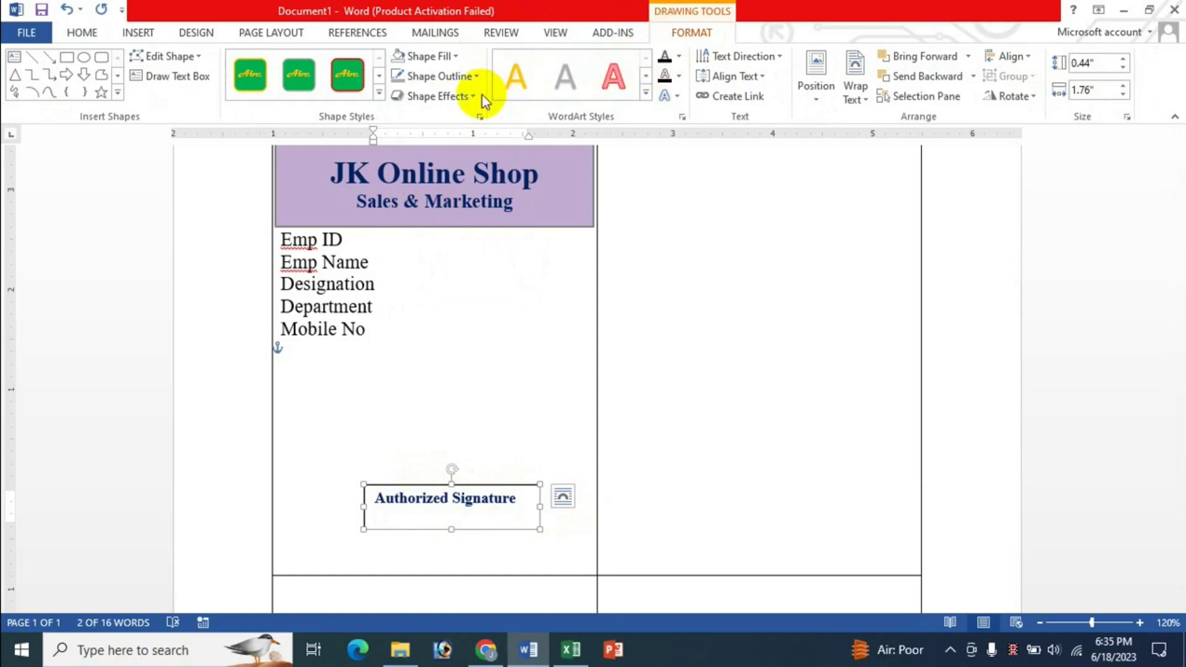
{"action": "left_click", "coordinate": [474, 77]}
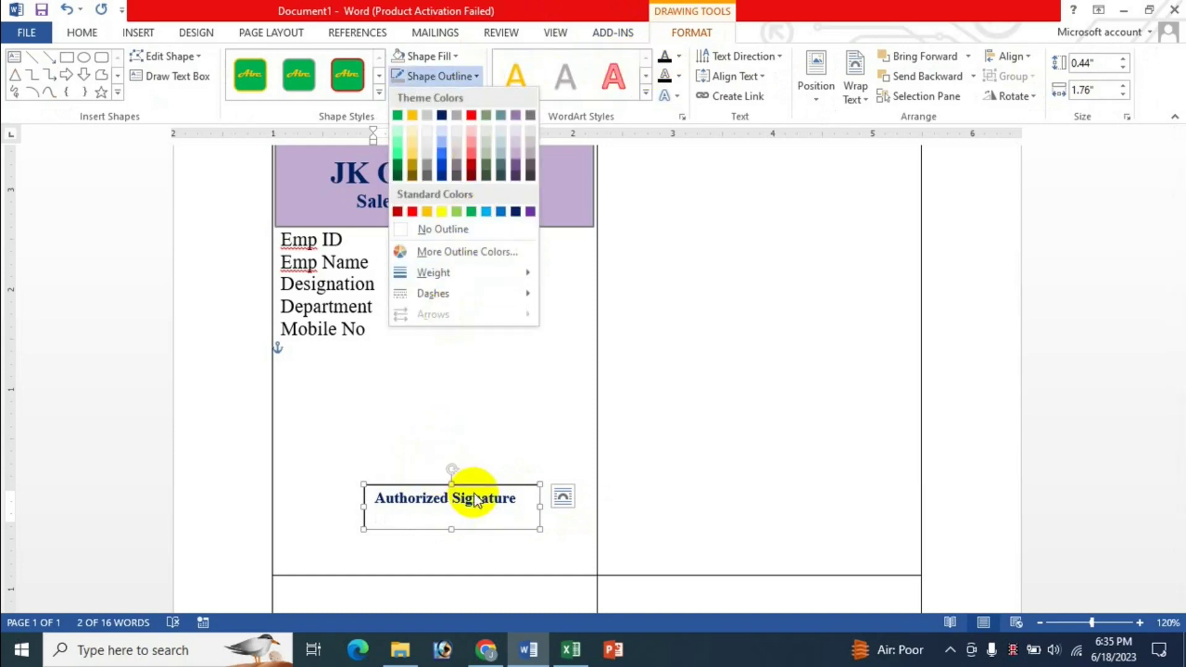
{"action": "left_click", "coordinate": [442, 229]}
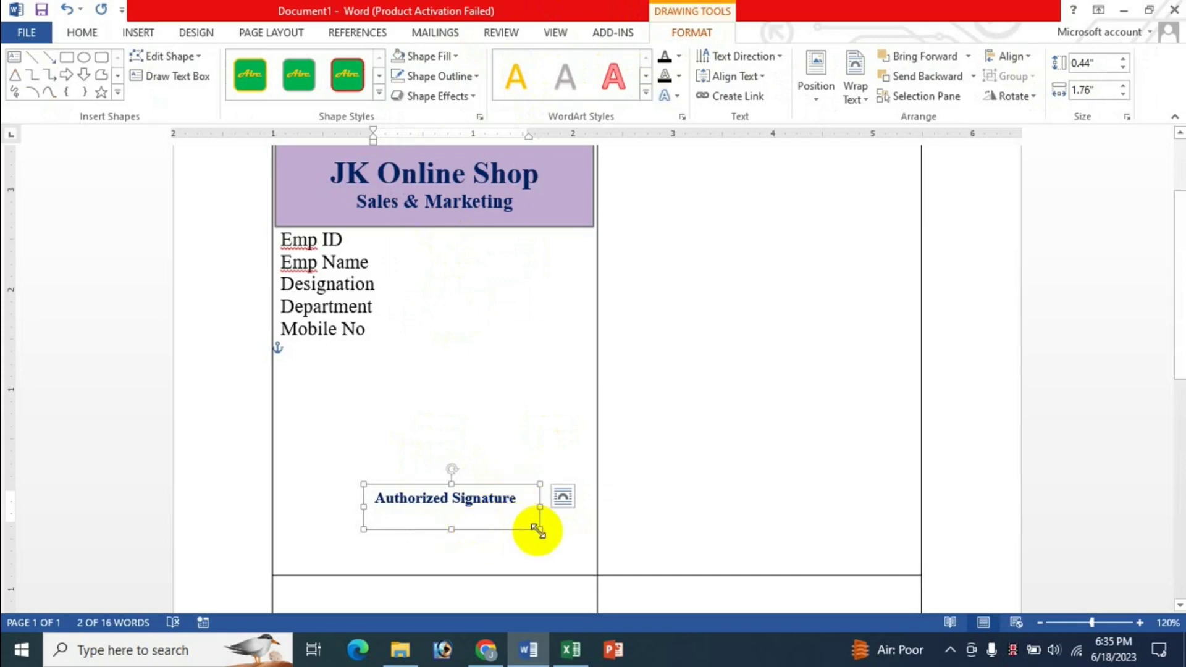
{"action": "mouse_move", "coordinate": [537, 530]}
{"action": "left_mouse_down"}
{"action": "mouse_move", "coordinate": [522, 506]}
{"action": "mouse_move", "coordinate": [556, 540]}
{"action": "left_mouse_up"}
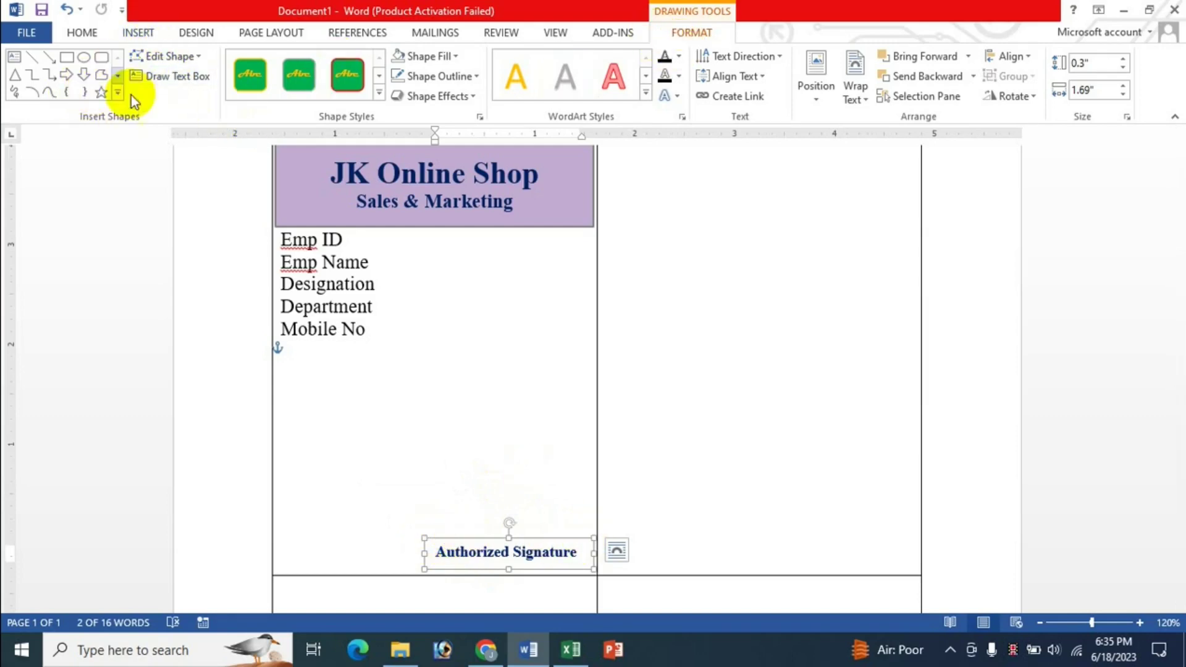
- Draw a 1½ pt signature line above the Authorized Signature label
{"action": "left_click", "coordinate": [33, 61]}
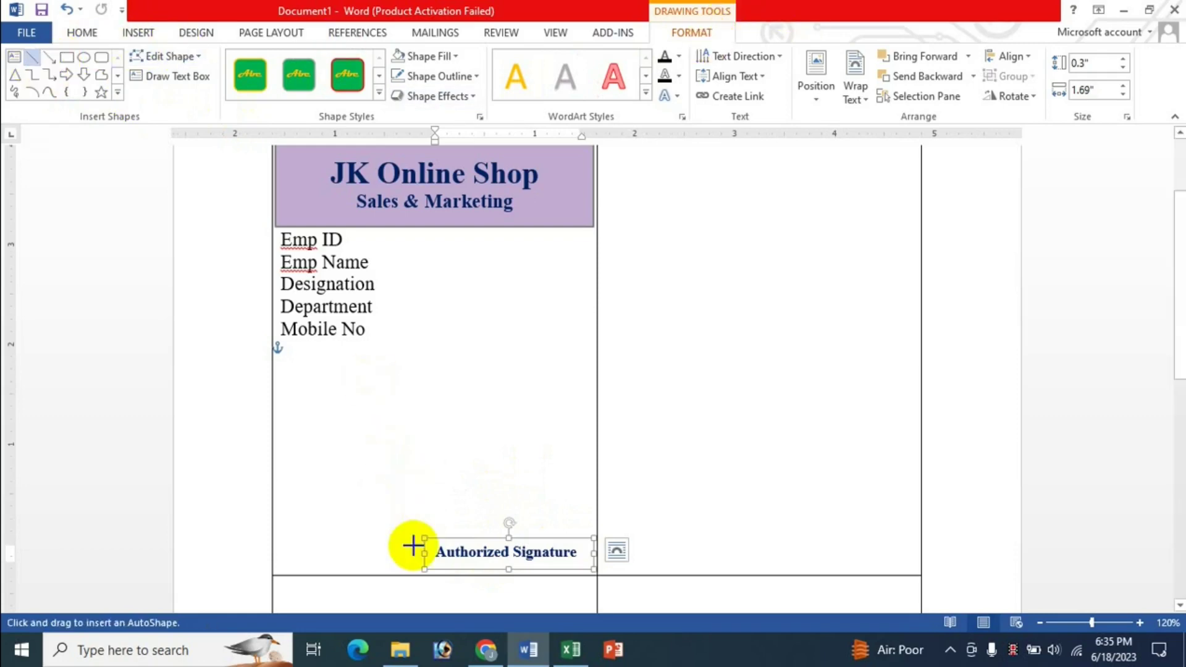
{"action": "left_click_drag", "start_coordinate": [432, 538], "coordinate": [585, 539]}
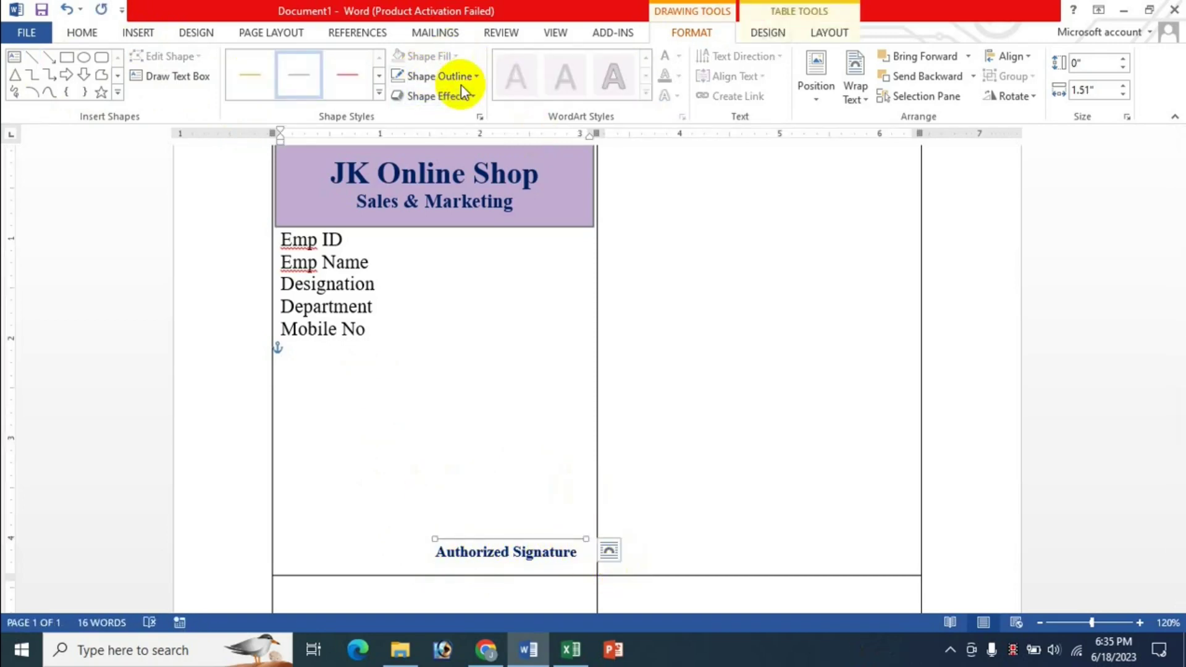
{"action": "left_click", "coordinate": [478, 78]}
{"action": "mouse_move", "coordinate": [458, 273]}
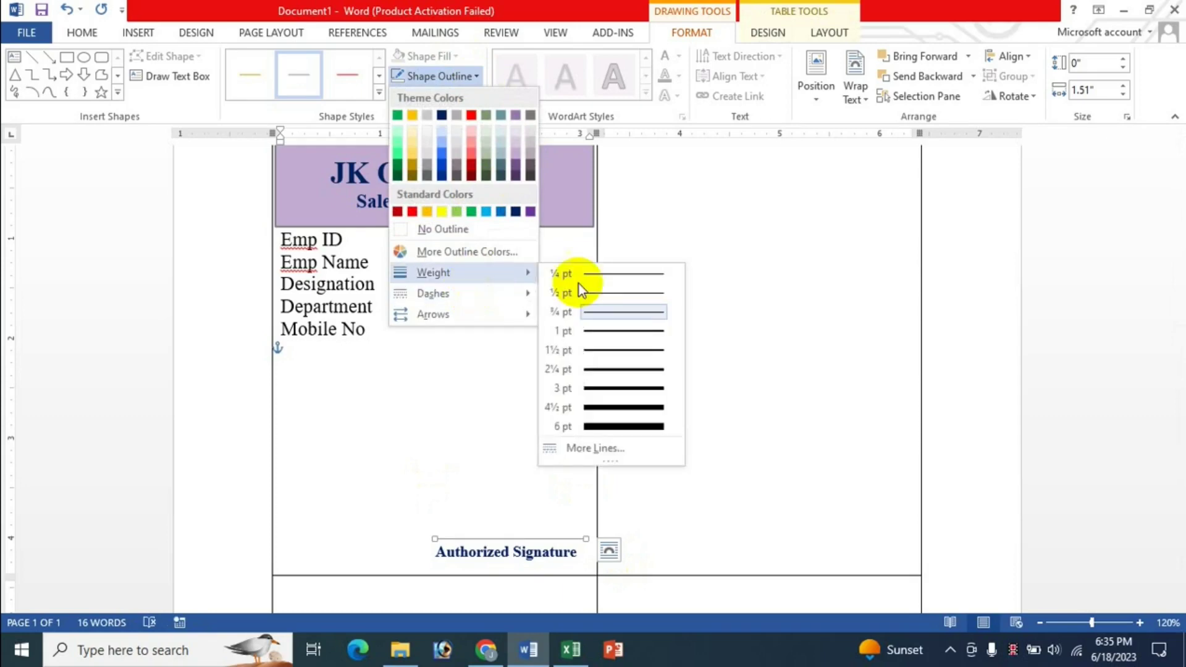
{"action": "left_click", "coordinate": [618, 353]}
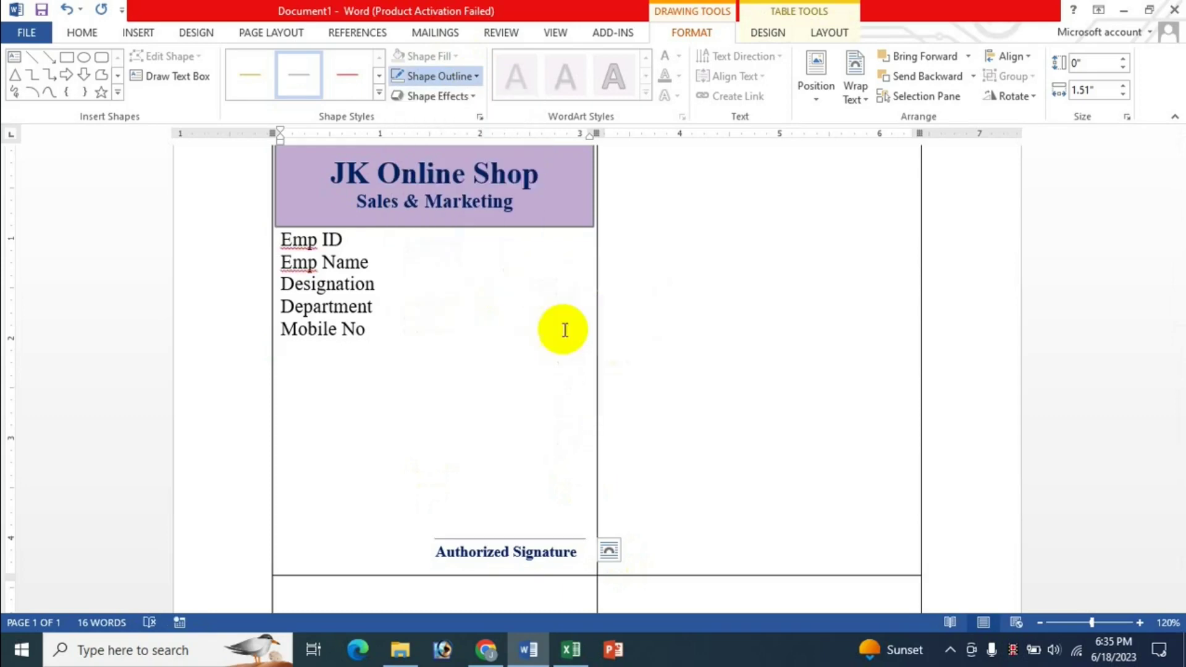
- Open the Insert Picture dialog to add an image from a file
{"action": "left_click", "coordinate": [362, 368]}
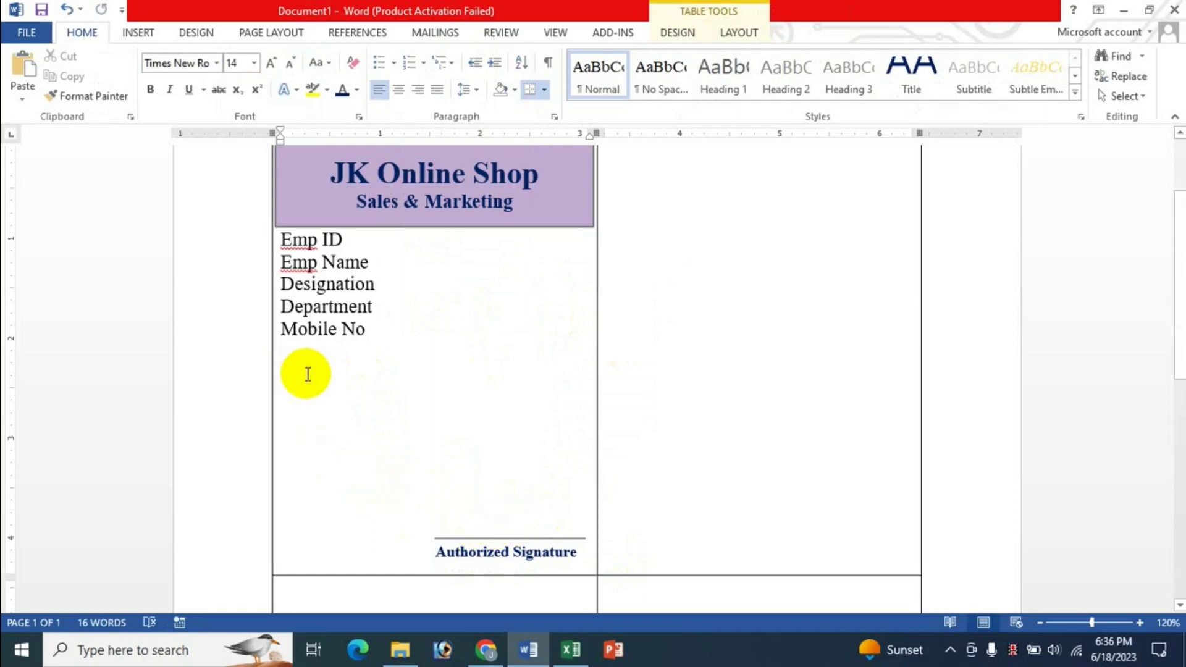
{"action": "left_click", "coordinate": [143, 38]}
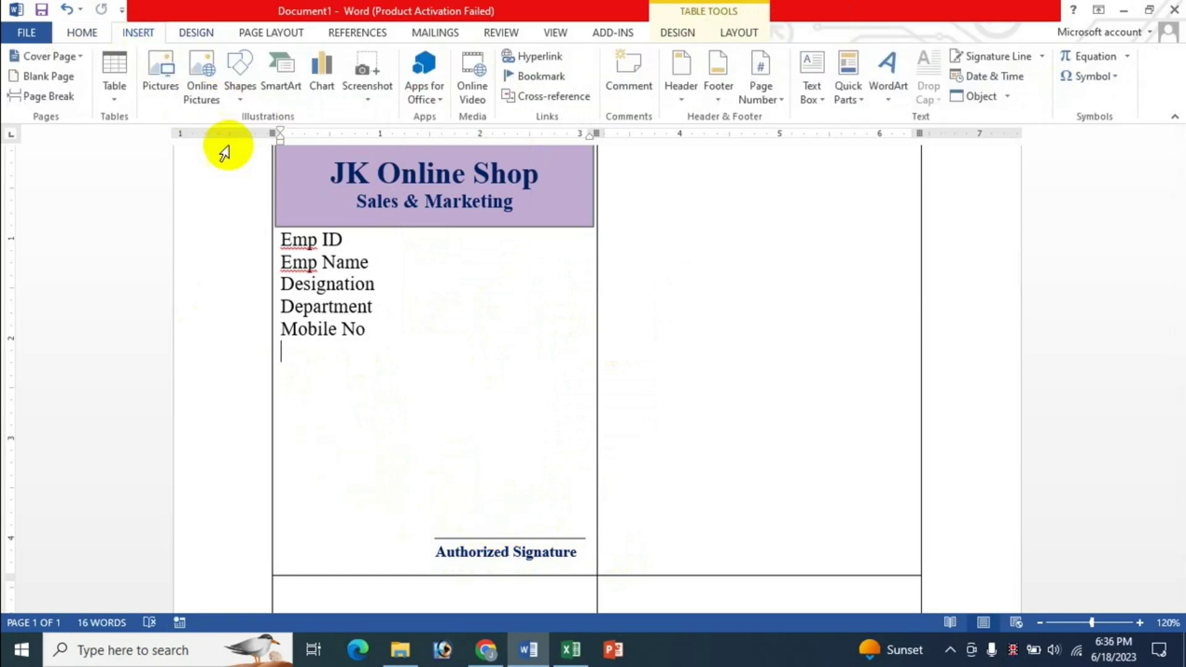
{"action": "left_click", "coordinate": [155, 82]}
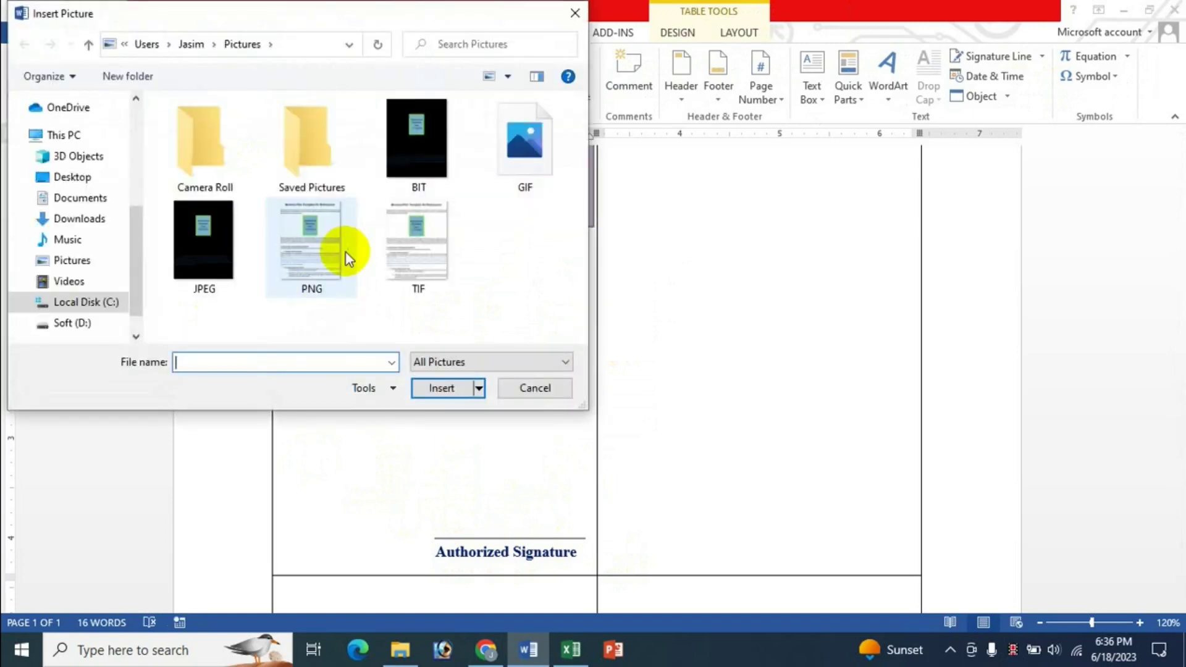
- Insert the Digital Signature image from the Documents > MS Word folder
{"action": "left_click", "coordinate": [80, 197]}
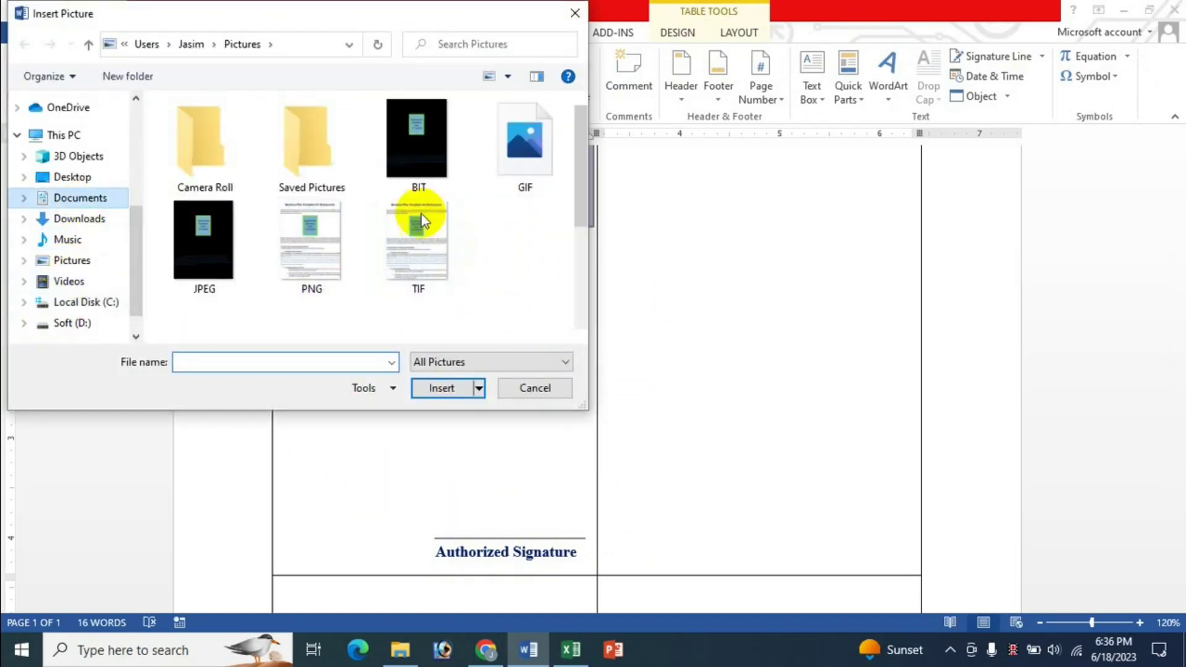
{"action": "left_click_drag", "start_coordinate": [579, 199], "coordinate": [581, 297]}
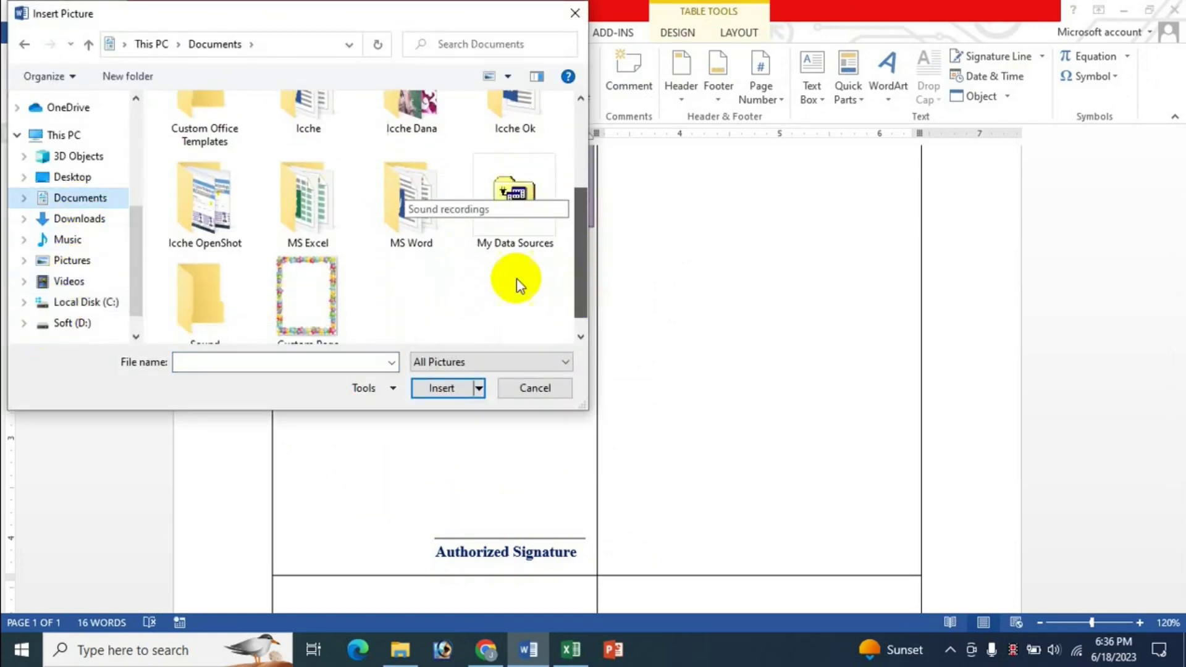
{"action": "double_click", "coordinate": [420, 223]}
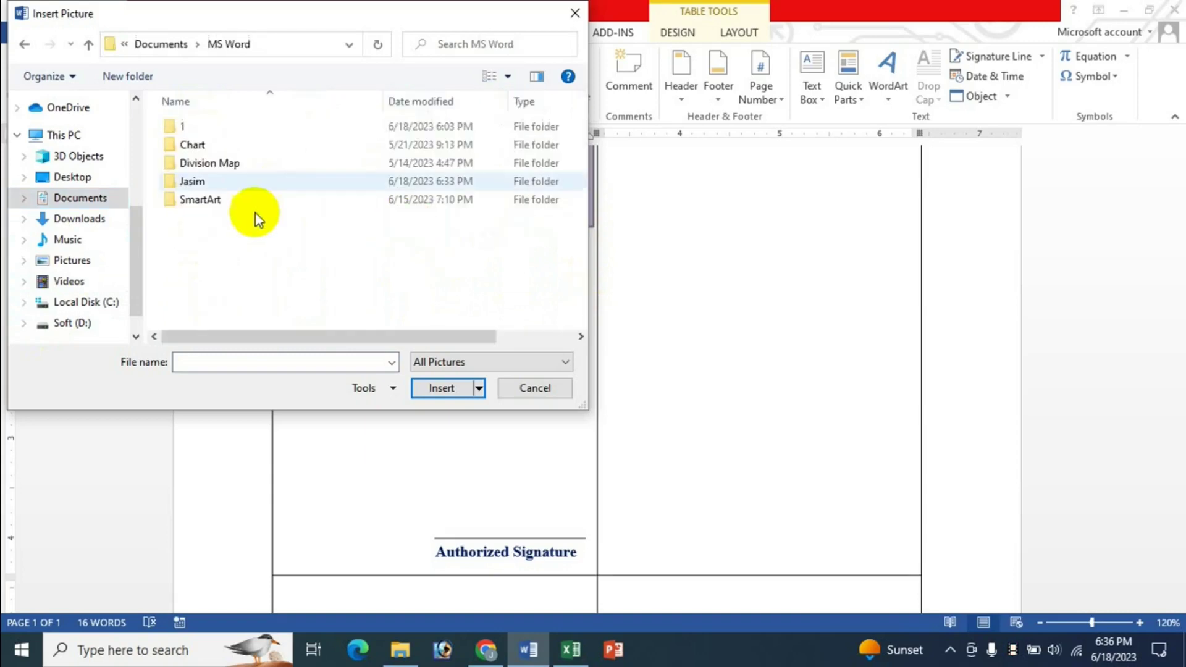
{"action": "double_click", "coordinate": [192, 181]}
{"action": "left_click", "coordinate": [330, 185]}
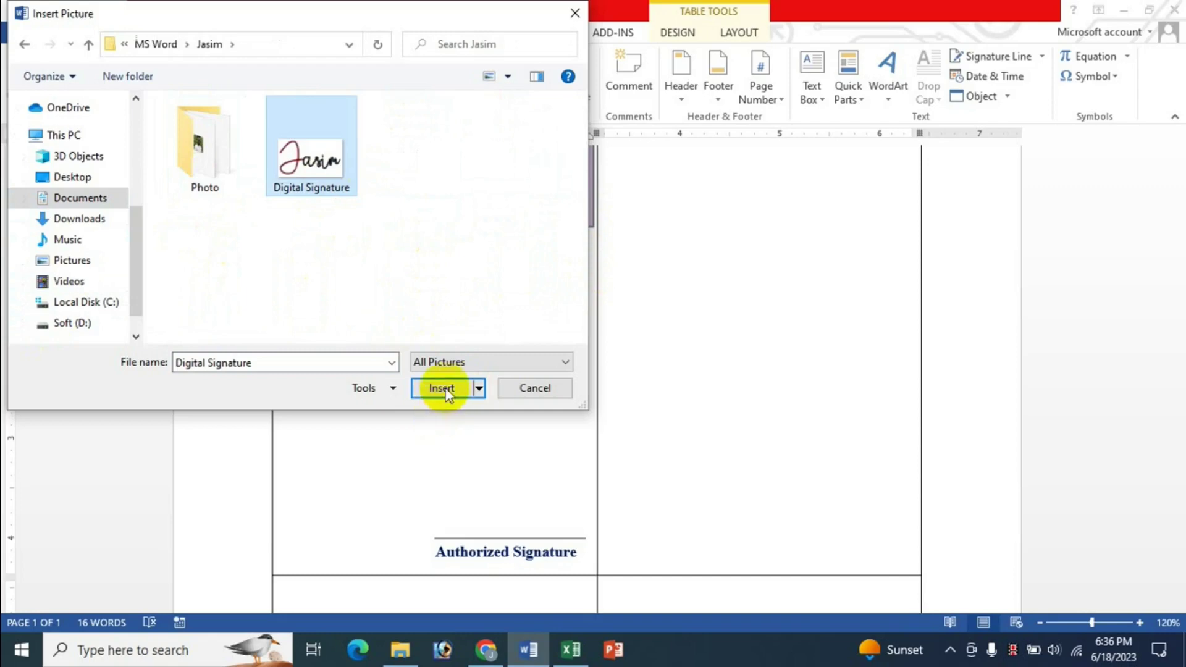
{"action": "left_click", "coordinate": [441, 388]}
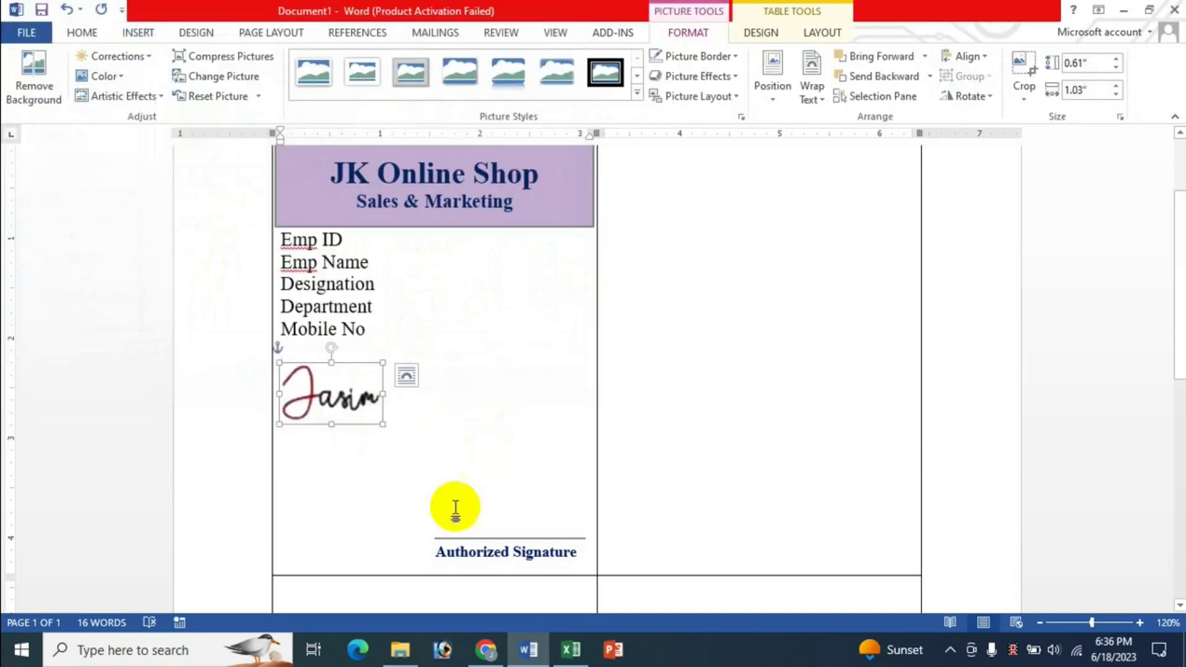
- Float the signature image in front of text, shrink it to 0.39" × 0.65", and place it on the signature line
{"action": "left_click", "coordinate": [406, 374]}
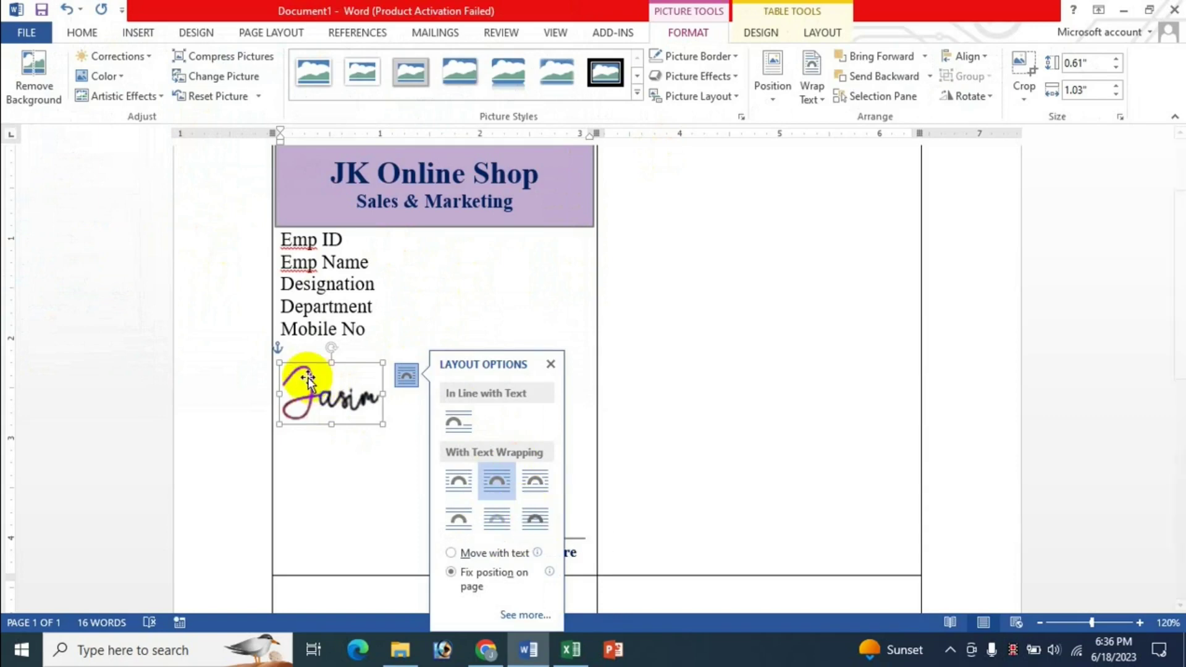
{"action": "left_click", "coordinate": [821, 98]}
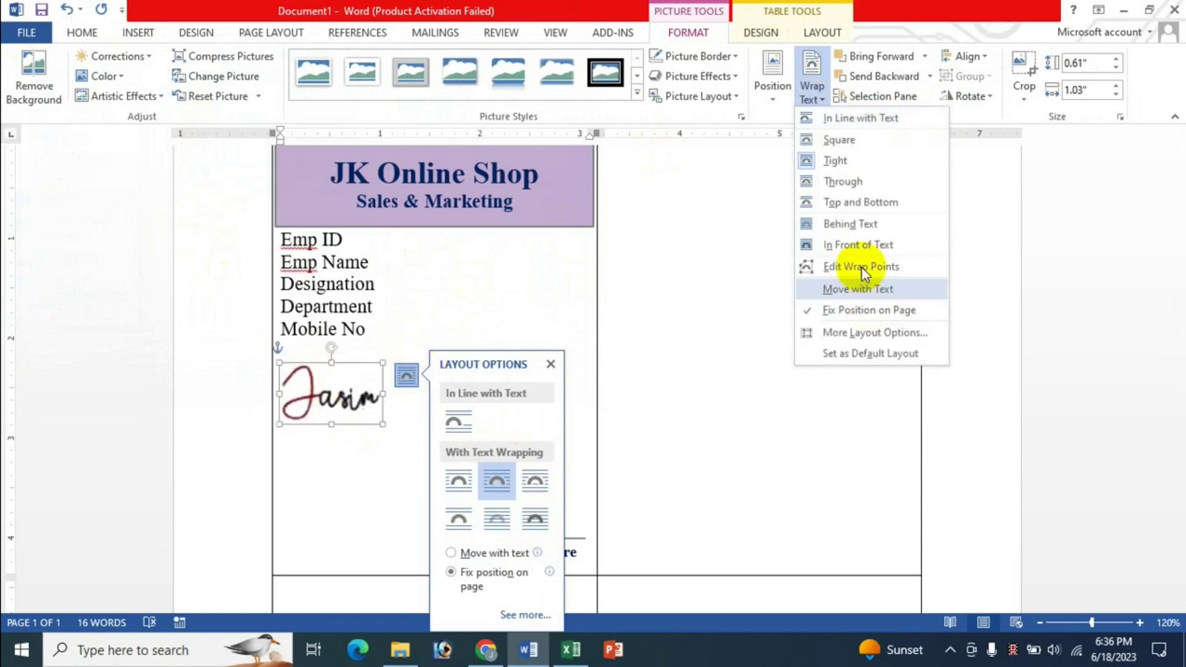
{"action": "left_click", "coordinate": [862, 243]}
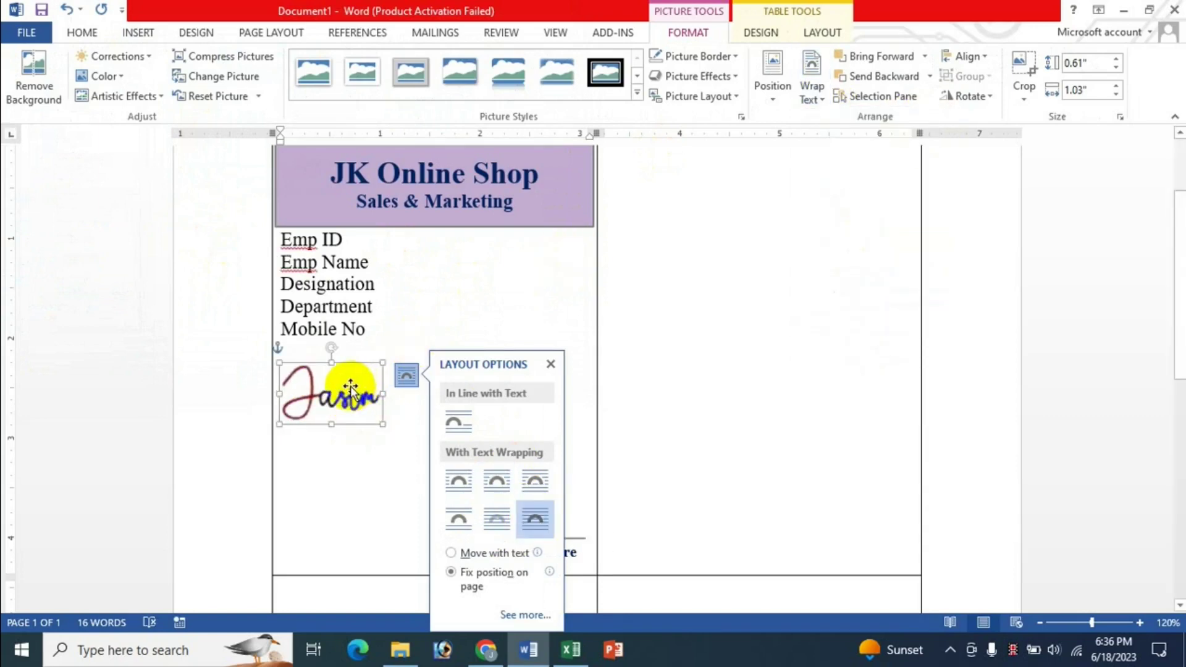
{"action": "left_click", "coordinate": [550, 364]}
{"action": "left_click_drag", "start_coordinate": [341, 397], "coordinate": [510, 496]}
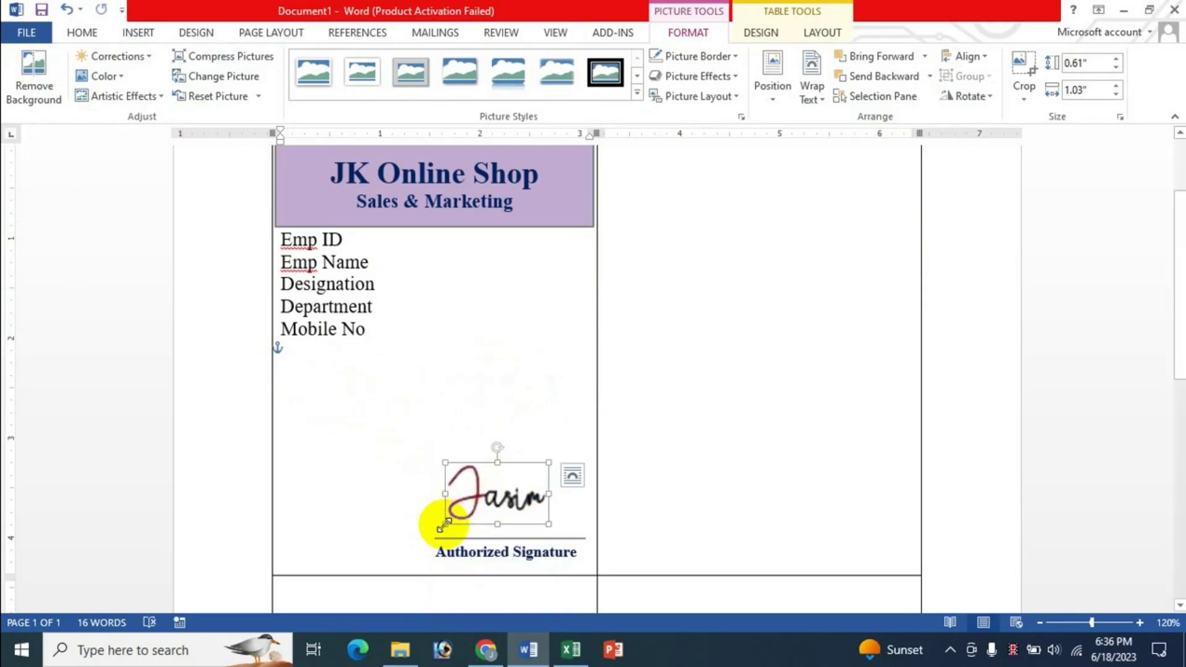
{"action": "left_click_drag", "start_coordinate": [443, 522], "coordinate": [483, 502]}
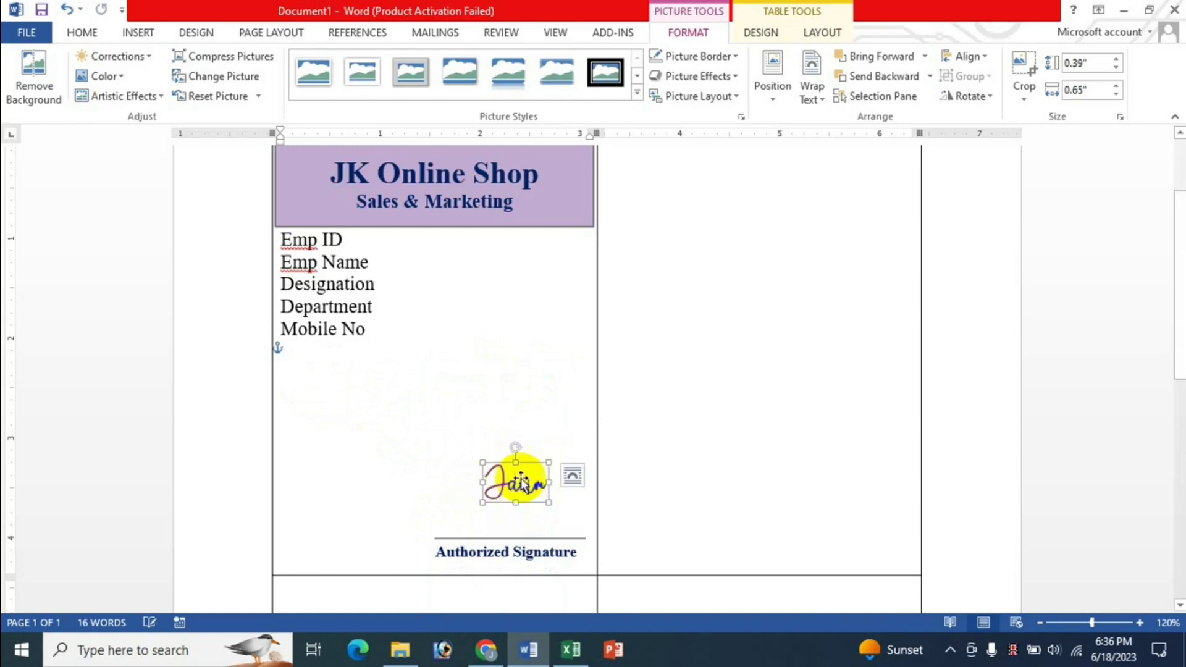
{"action": "left_click_drag", "start_coordinate": [519, 480], "coordinate": [513, 501]}
{"action": "left_click", "coordinate": [415, 425]}
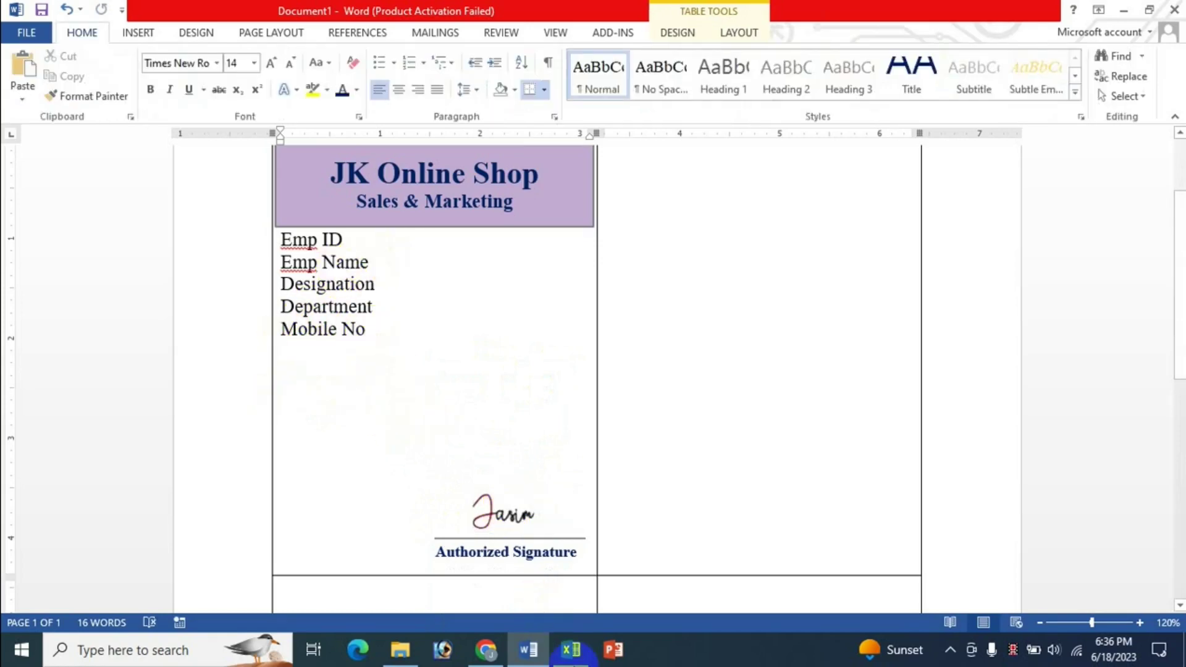
- Format the Emp ID to Mobile No labels at 11 pt with 1.5 line spacing
{"action": "left_click", "coordinate": [571, 649]}
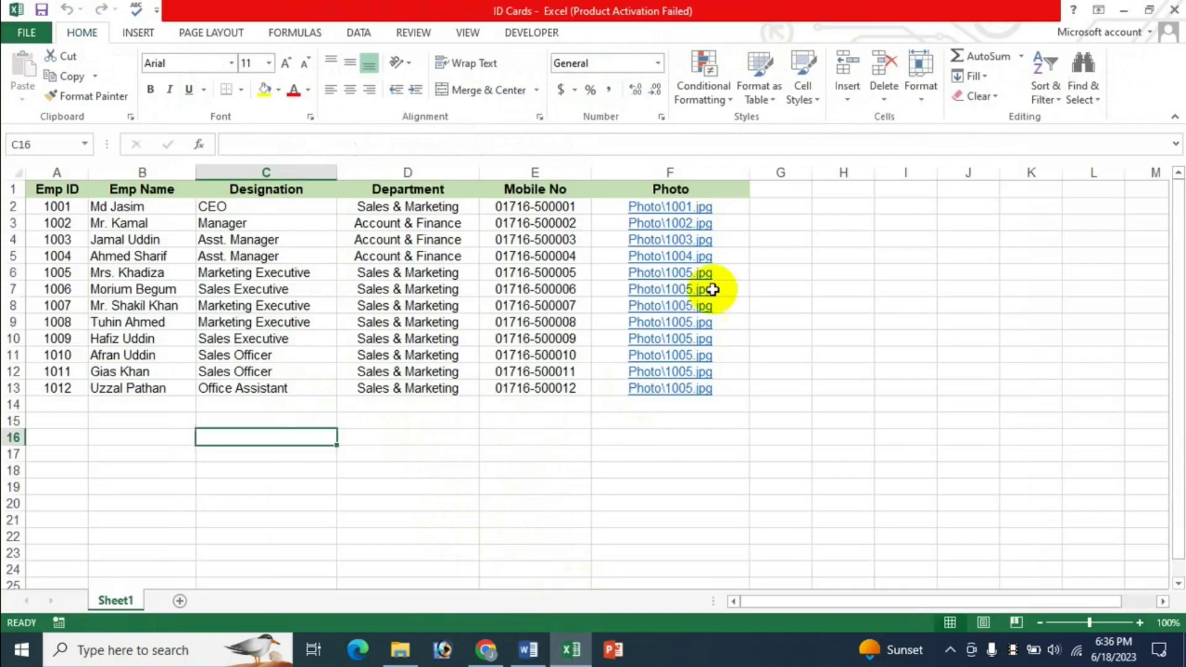
{"action": "left_click", "coordinate": [534, 647]}
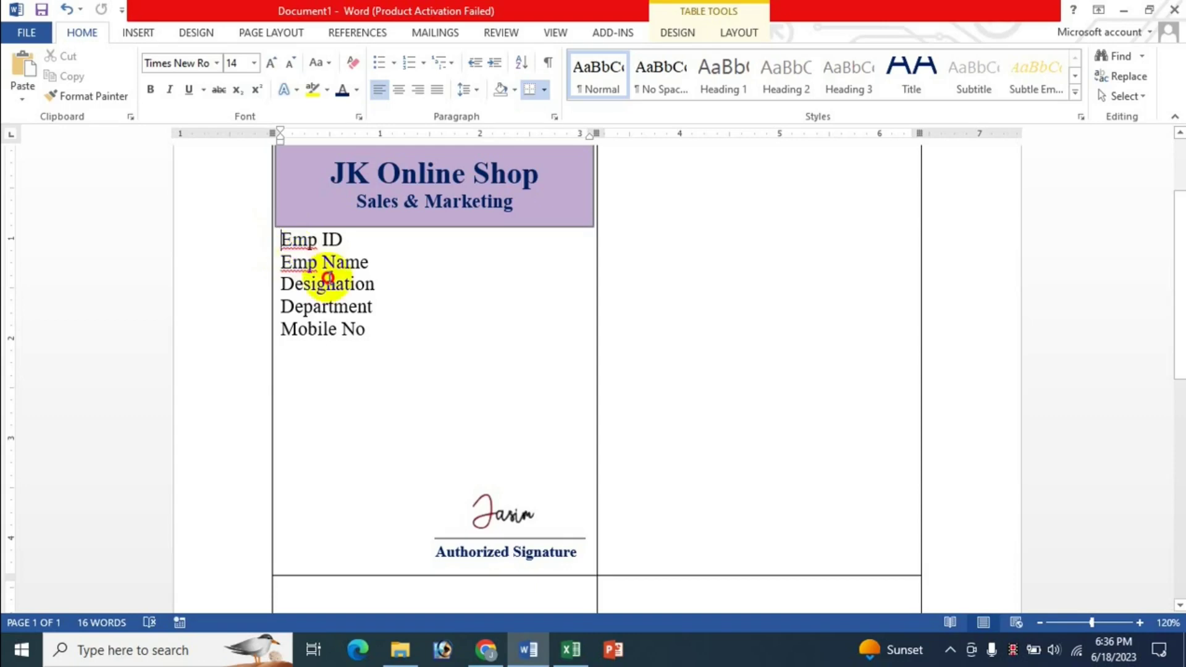
{"action": "left_click_drag", "start_coordinate": [281, 240], "coordinate": [365, 329]}
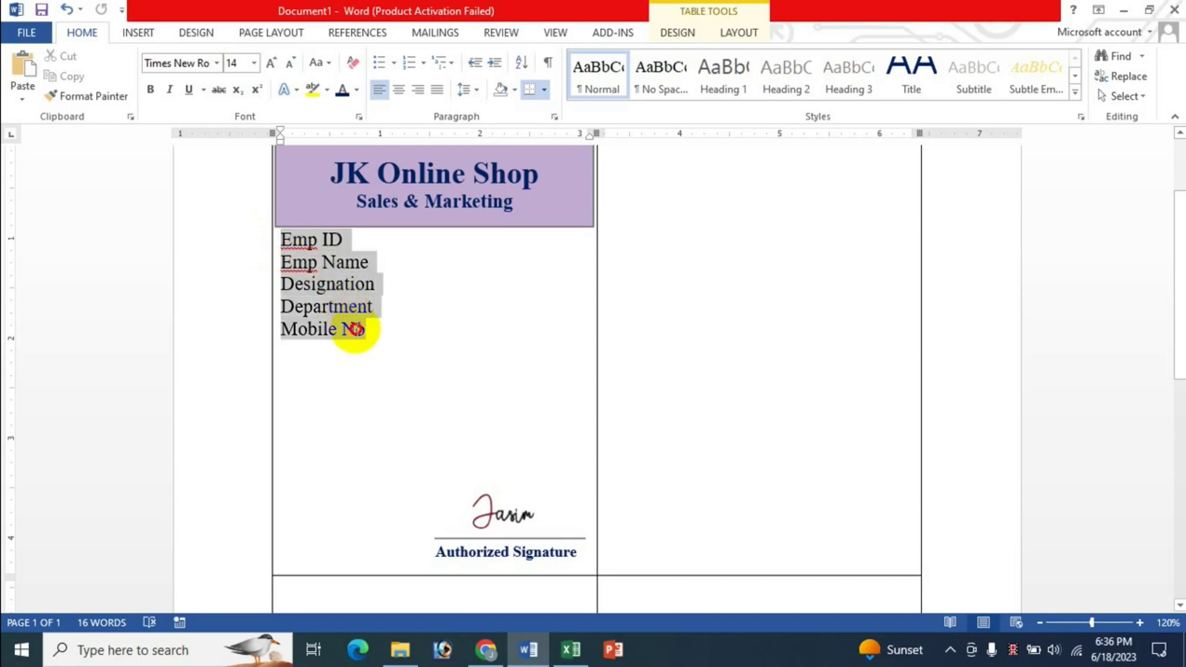
{"action": "left_click", "coordinate": [290, 63]}
{"action": "left_click", "coordinate": [291, 63]}
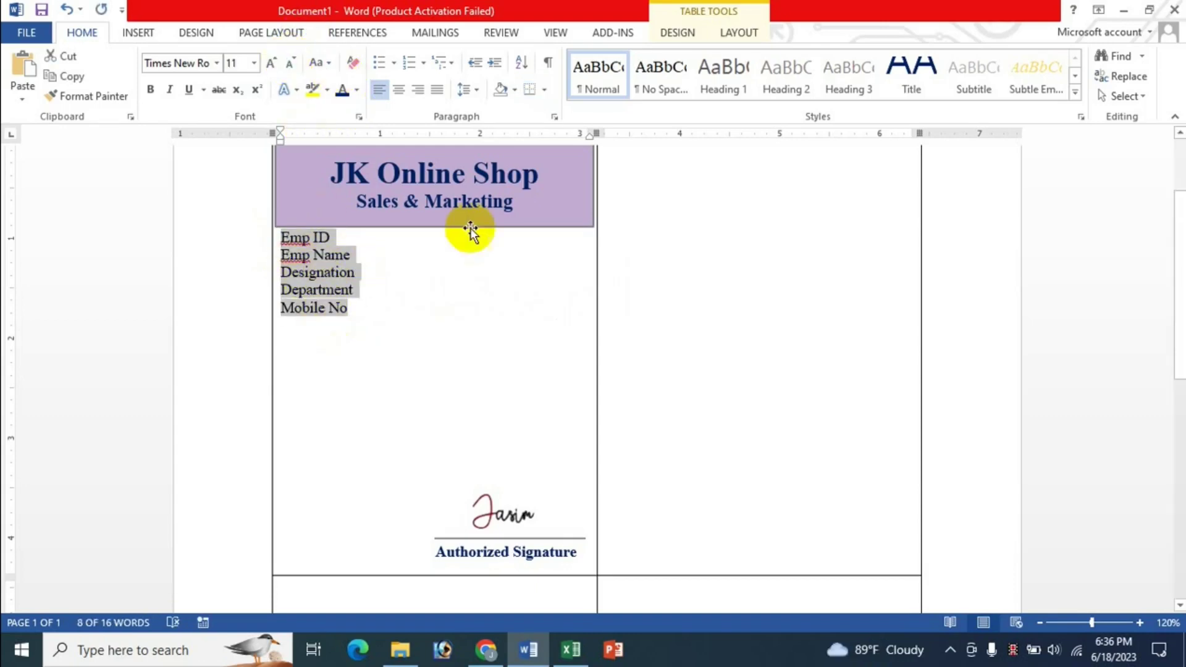
{"action": "left_click", "coordinate": [480, 94]}
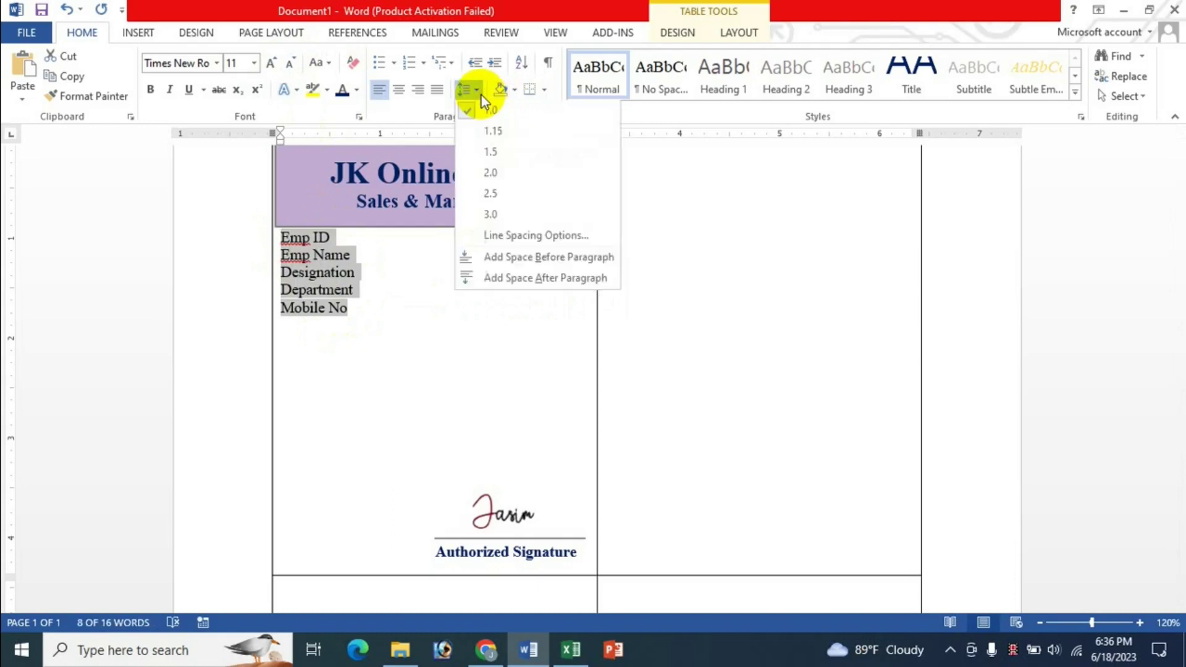
{"action": "left_click", "coordinate": [502, 155]}
- Insert two blank lines above the Emp ID label
{"action": "left_click", "coordinate": [369, 245]}
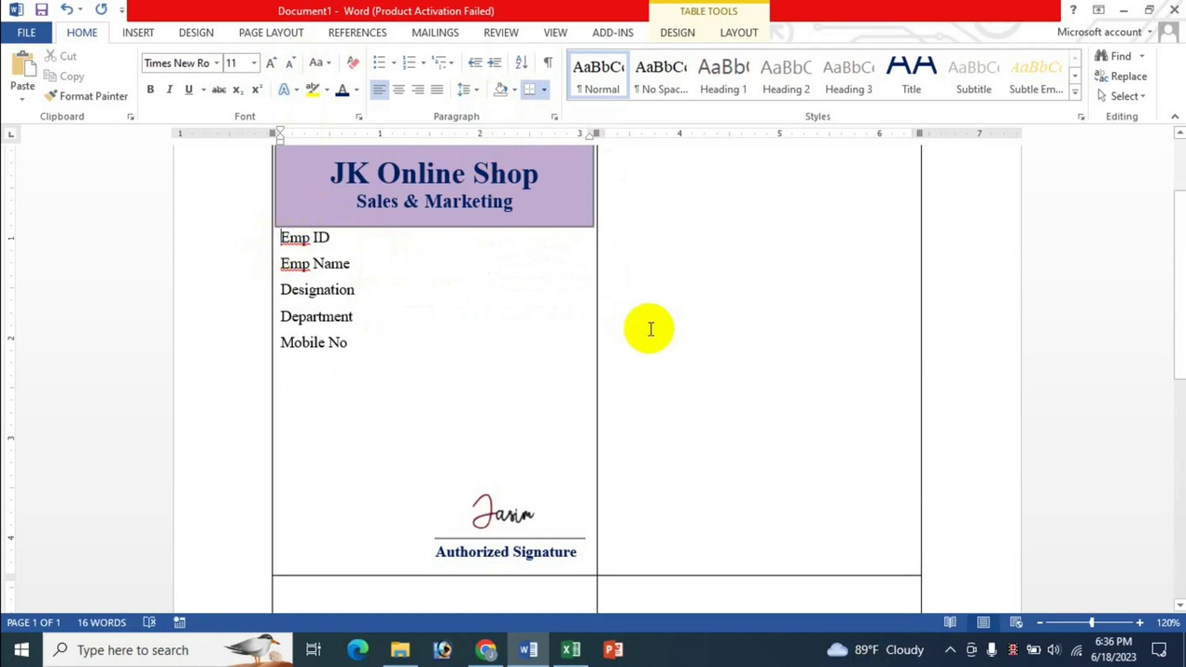
{"action": "key", "text": "Return"}
{"action": "key", "text": "Return"}
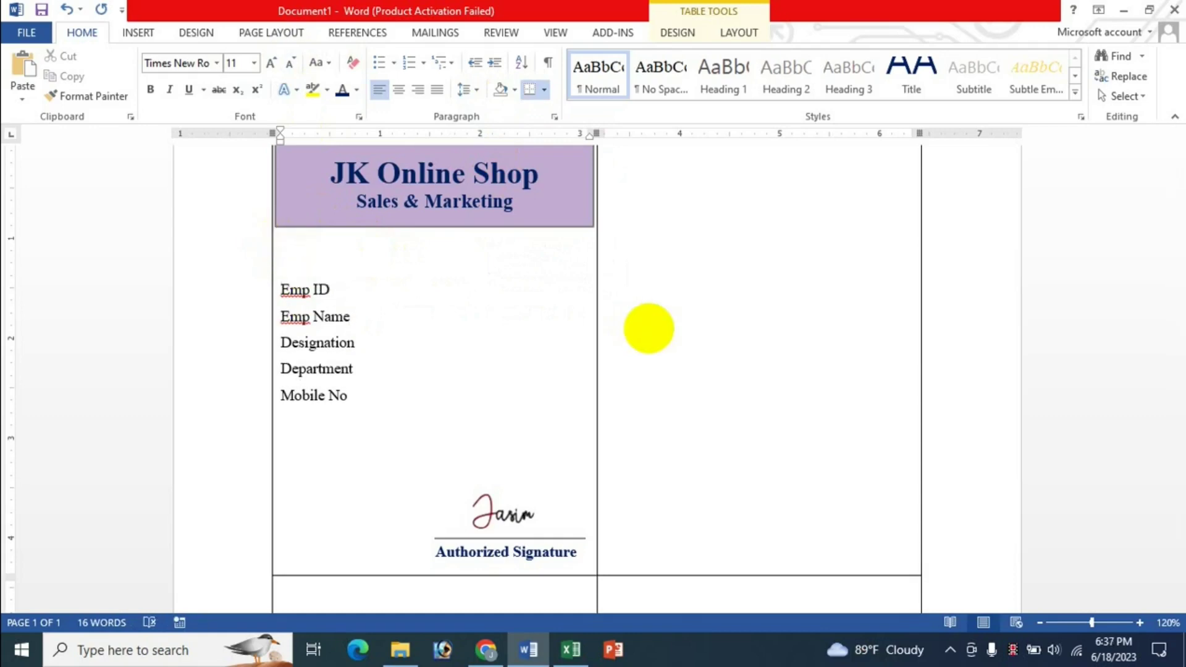
{"action": "key", "text": "Return"}
{"action": "key", "text": "Return"}
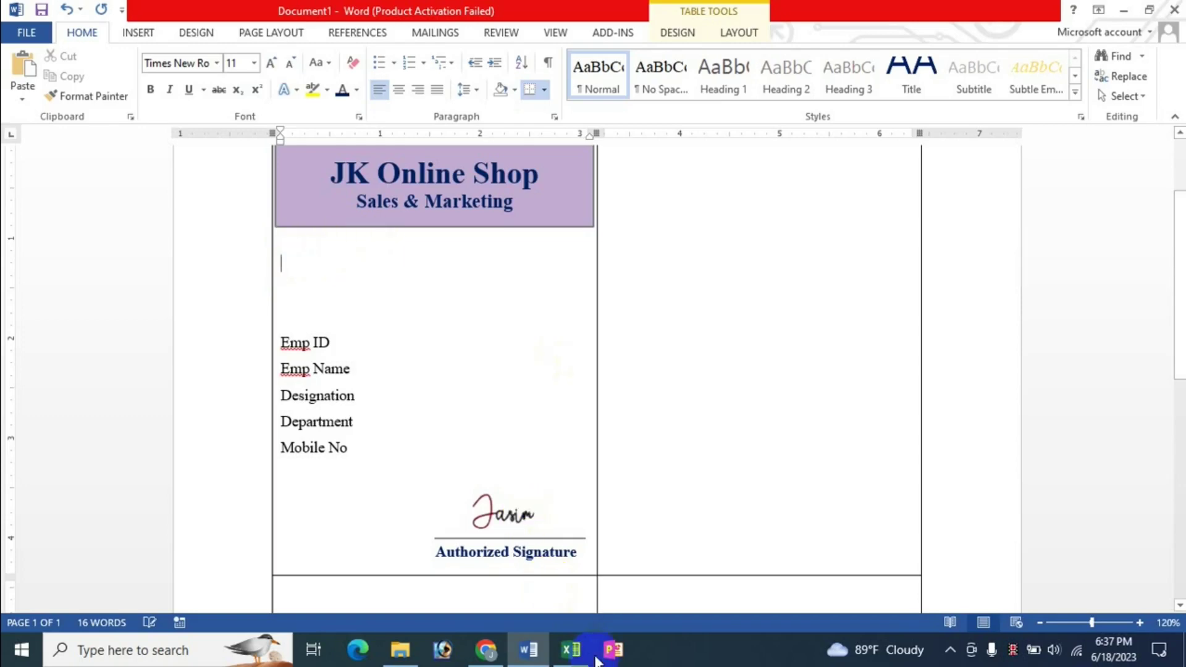
{"action": "left_click", "coordinate": [571, 649]}
- View employee 1001's photo 1001.jpg from cell F2 in Photos, then close it
{"action": "left_click", "coordinate": [679, 206]}
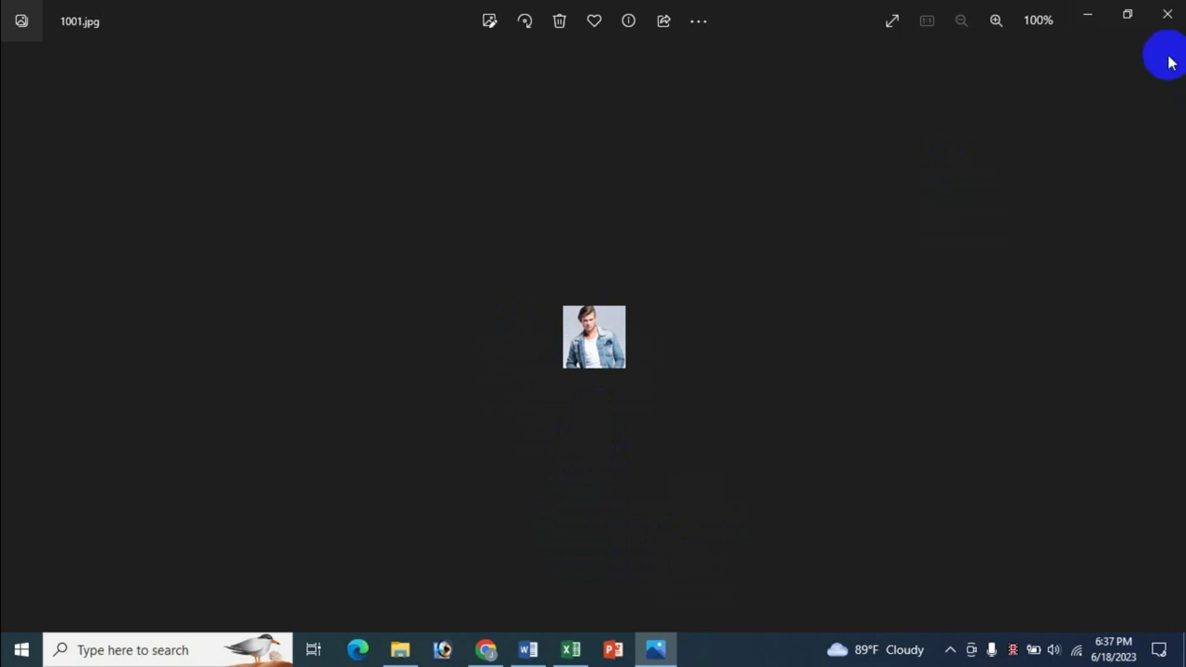
{"action": "left_click", "coordinate": [1166, 14]}
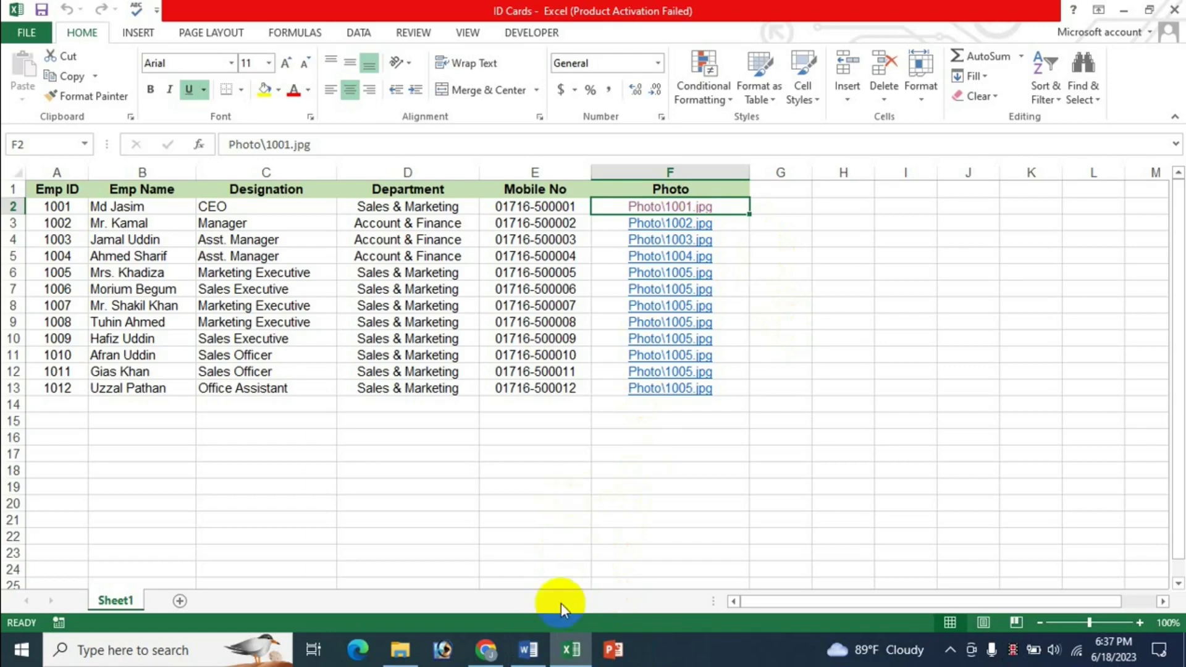
- Bring the Word ID-card document back in front of Excel
{"action": "left_click", "coordinate": [528, 653]}
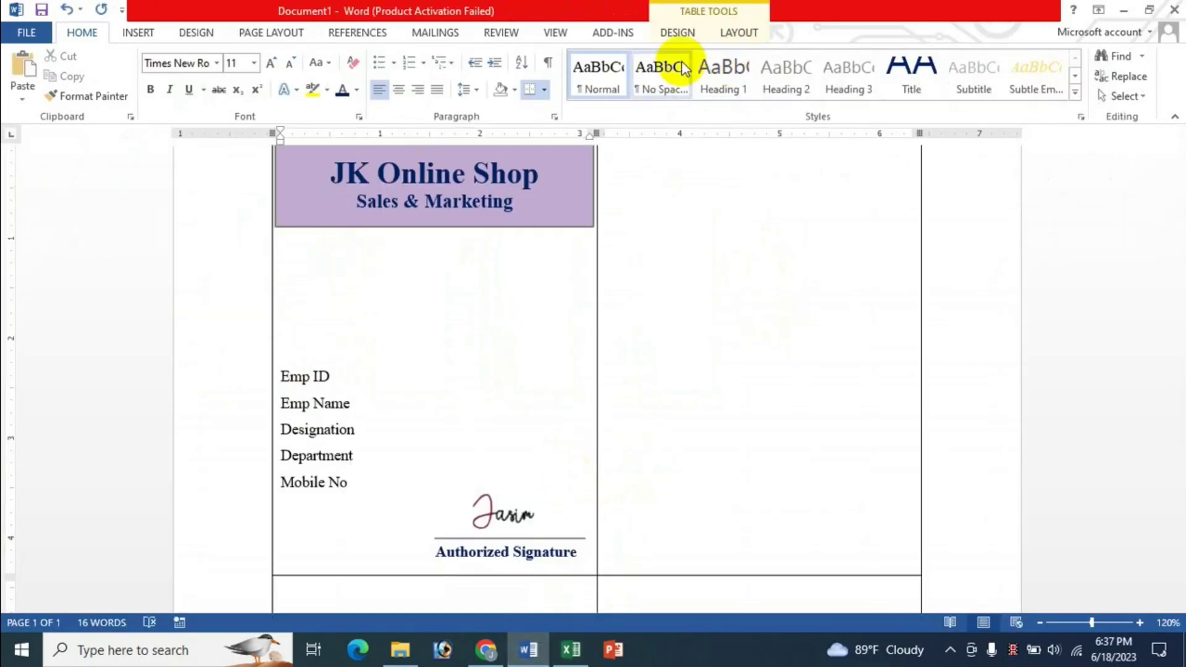
- Insert a 1x1 table and size its cell to 1 inch high by 1 inch wide
{"action": "left_click", "coordinate": [739, 32]}
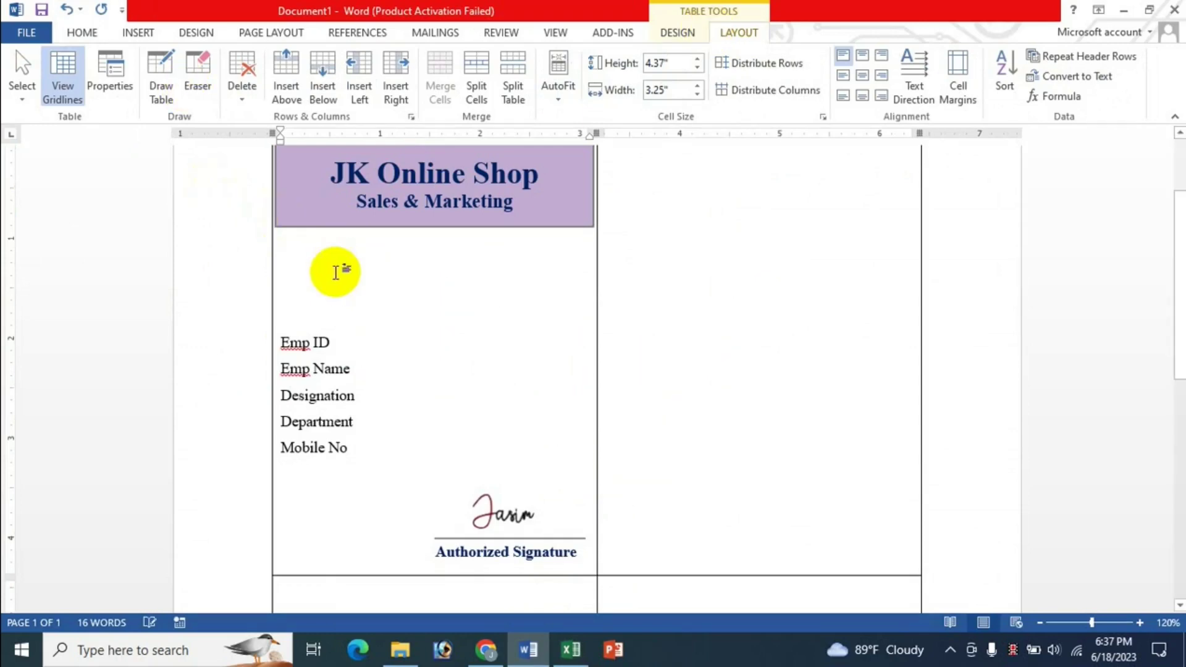
{"action": "left_click", "coordinate": [138, 32]}
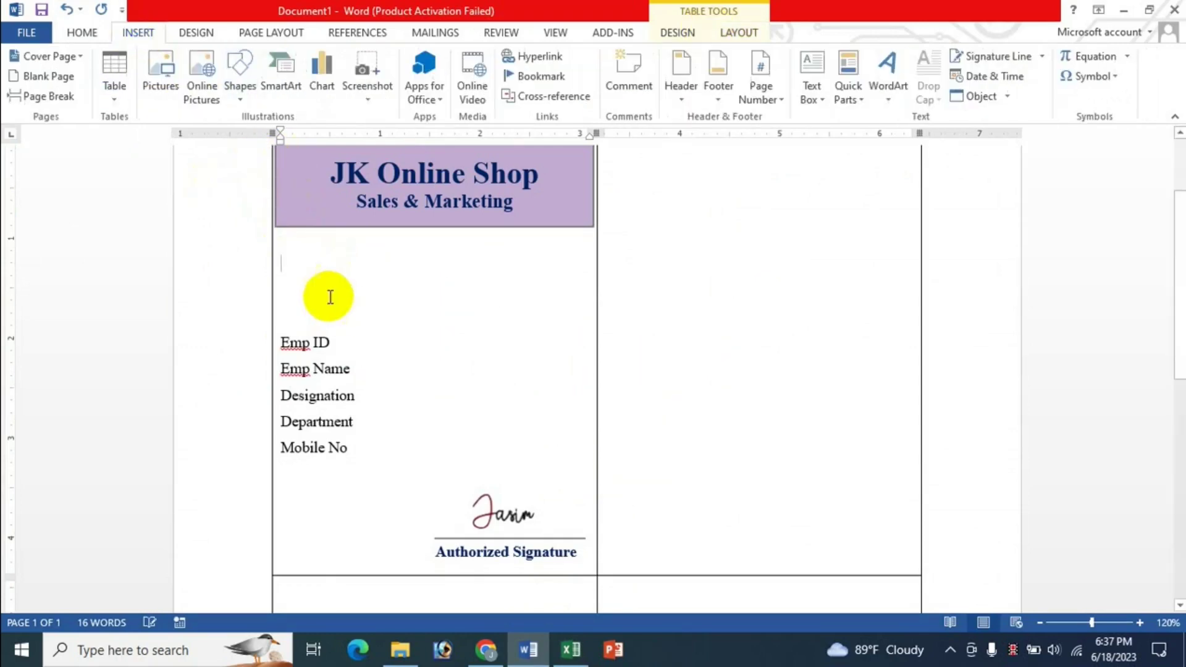
{"action": "left_click", "coordinate": [117, 93]}
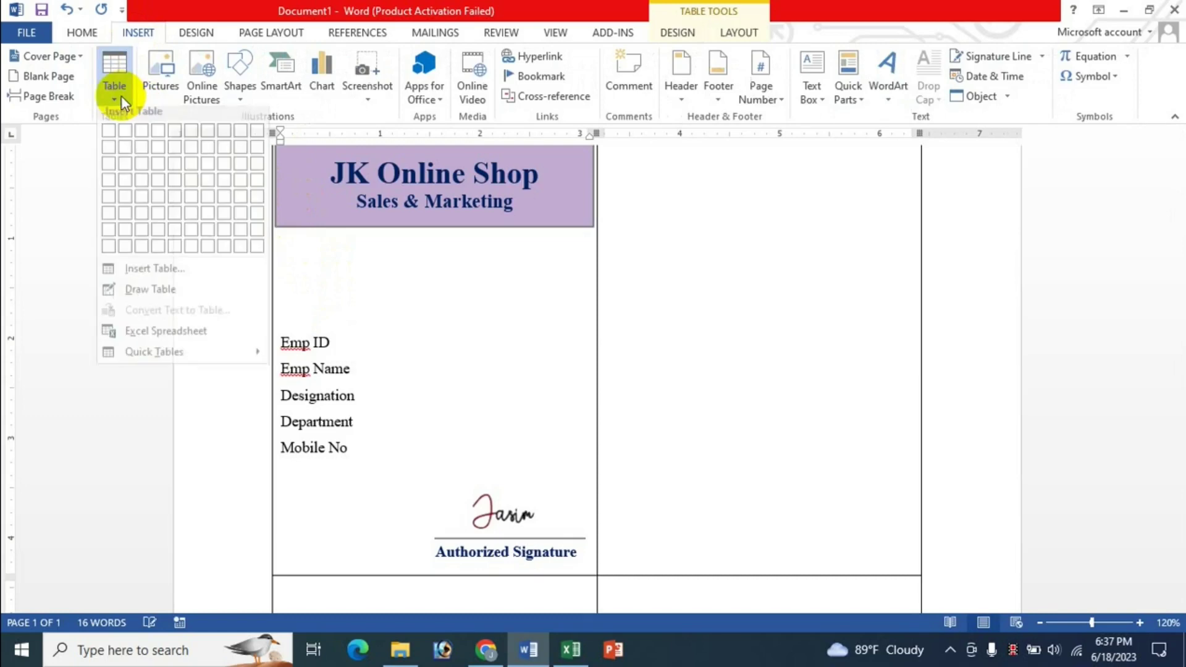
{"action": "left_click", "coordinate": [109, 140]}
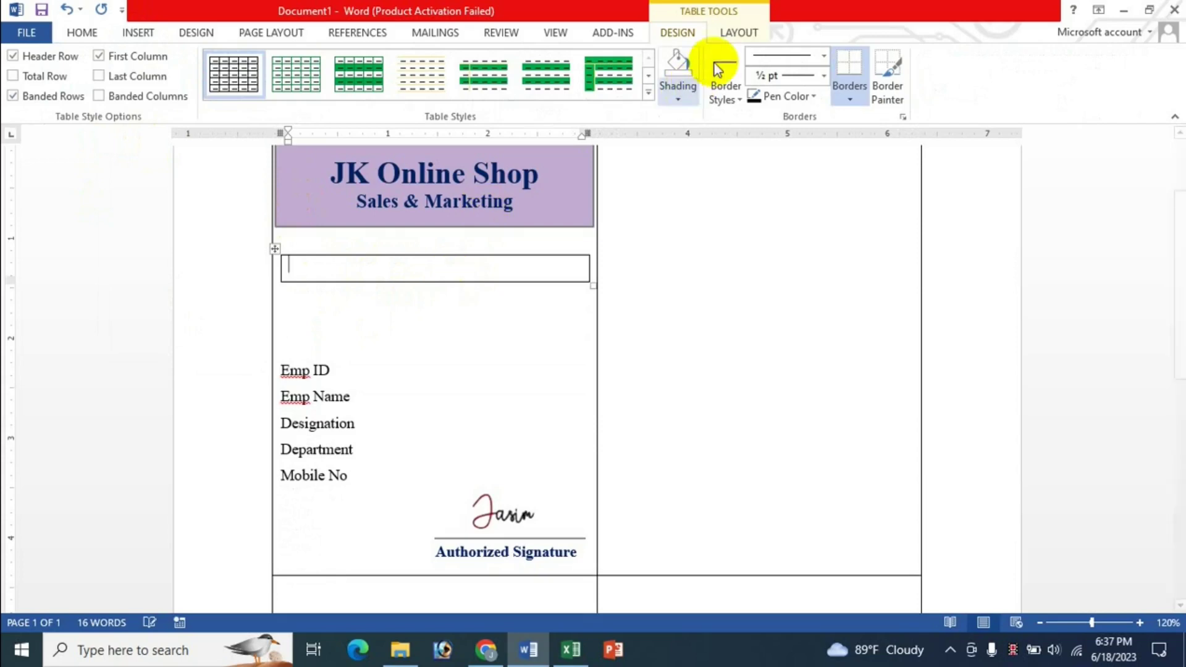
{"action": "left_click", "coordinate": [732, 35]}
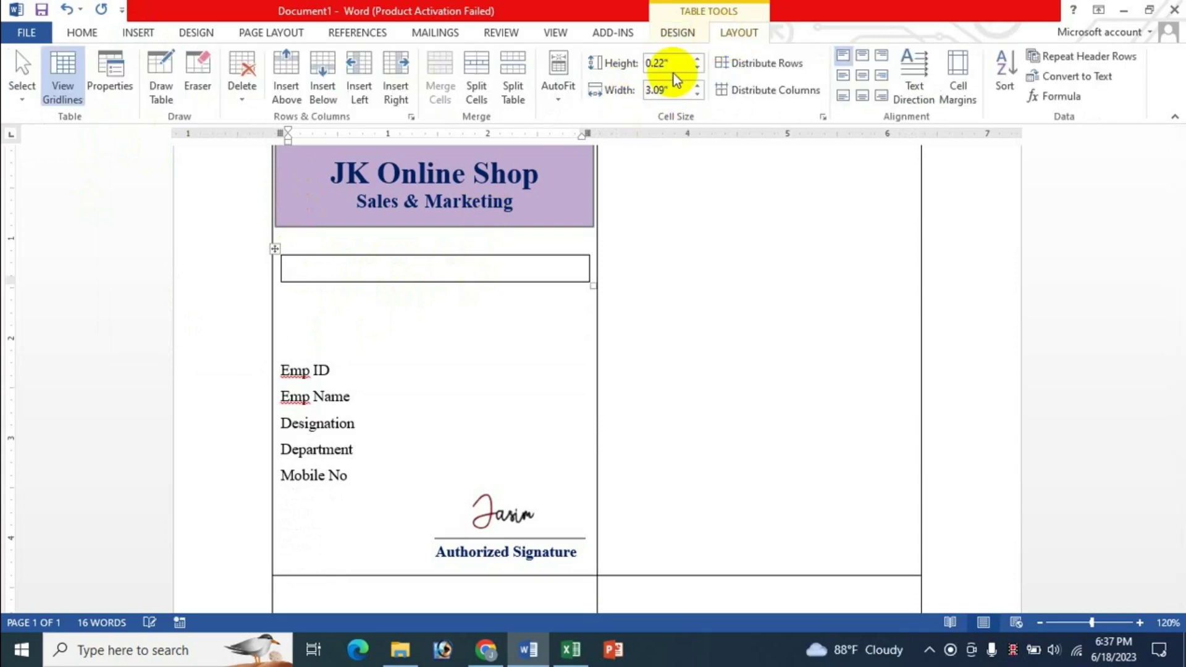
{"action": "left_click_drag", "start_coordinate": [680, 63], "coordinate": [645, 62]}
{"action": "type", "text": "01"}
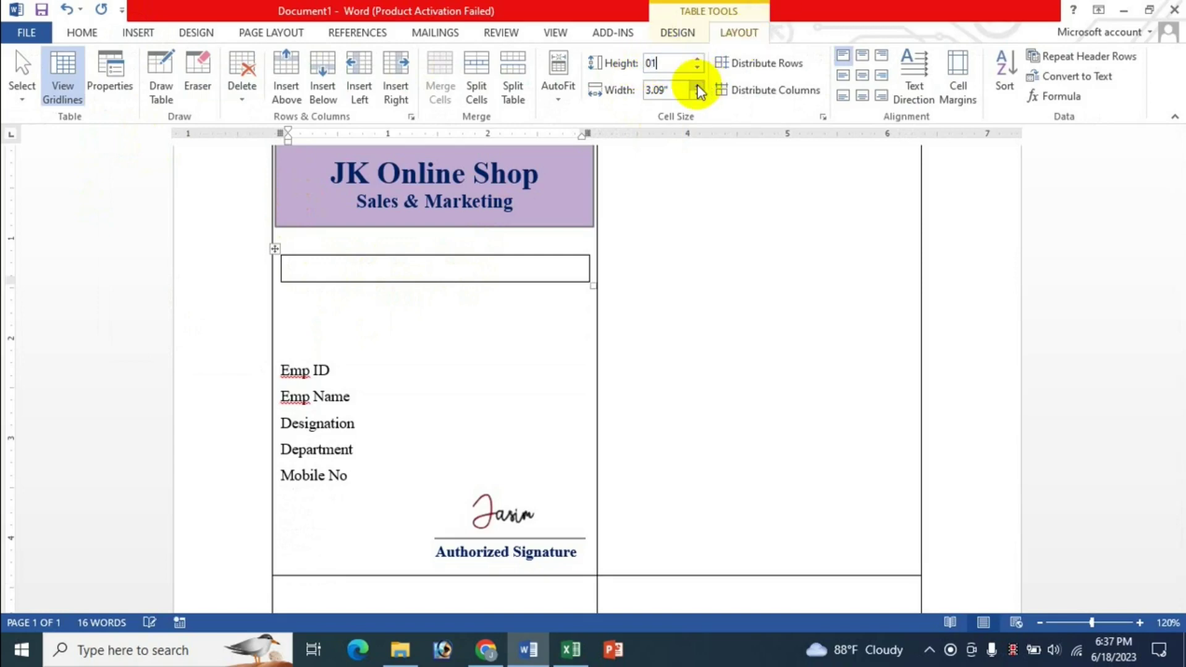
{"action": "left_click", "coordinate": [655, 89]}
{"action": "left_click_drag", "start_coordinate": [672, 93], "coordinate": [648, 92]}
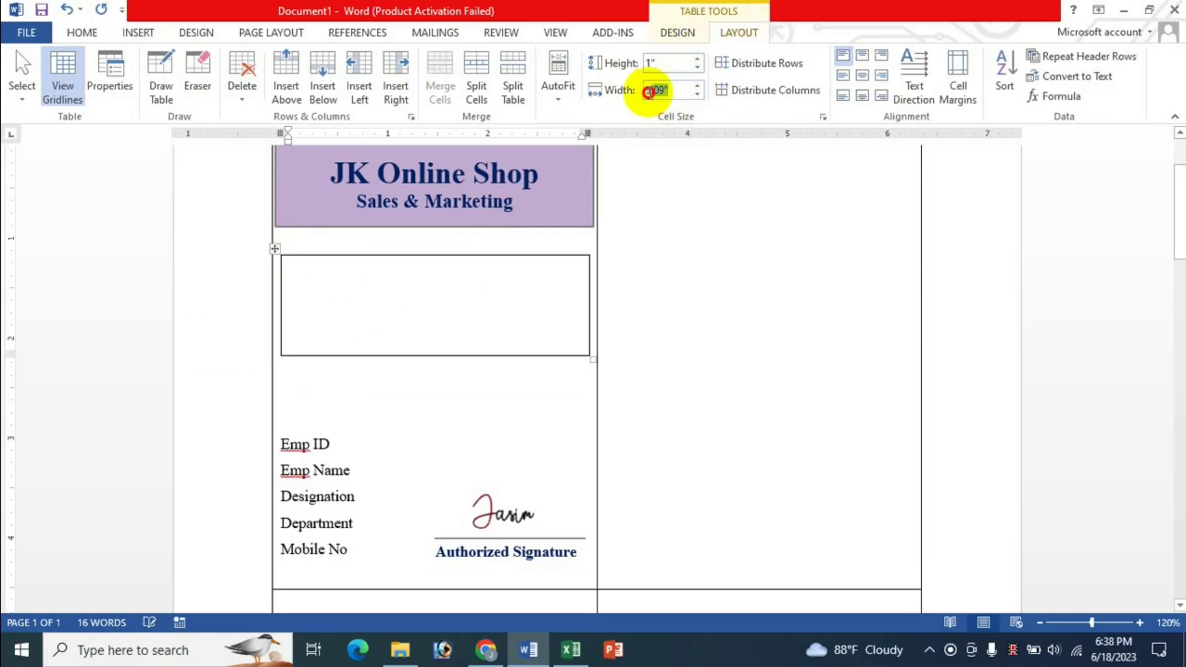
{"action": "type", "text": "1"}
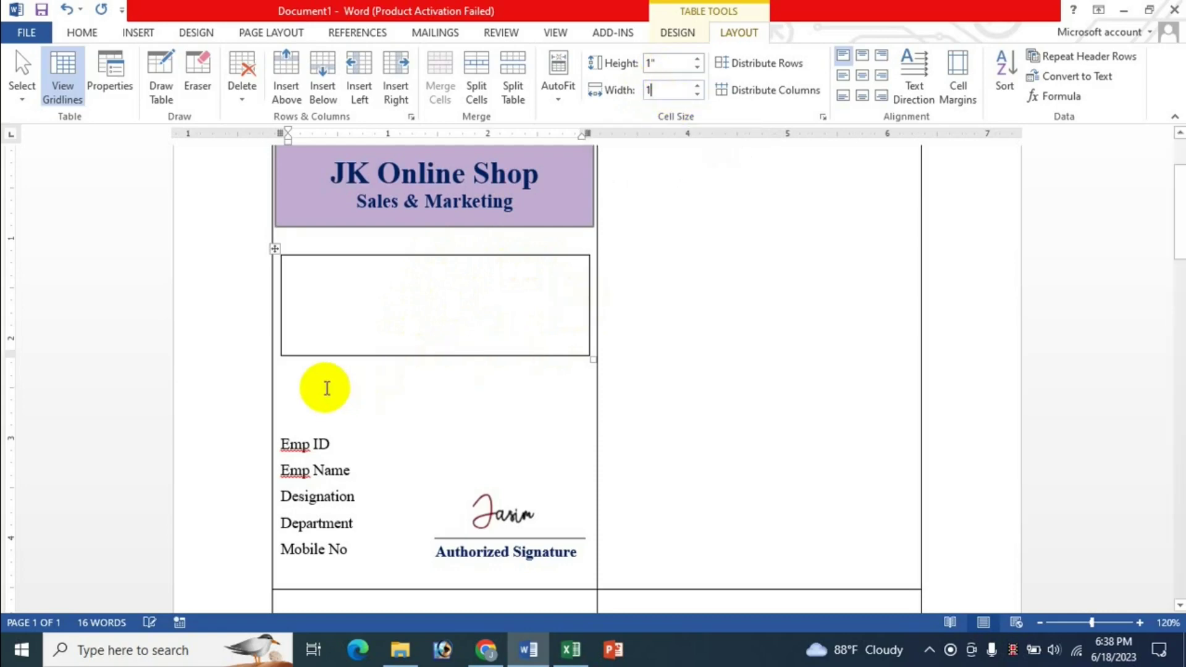
{"action": "left_click", "coordinate": [326, 389]}
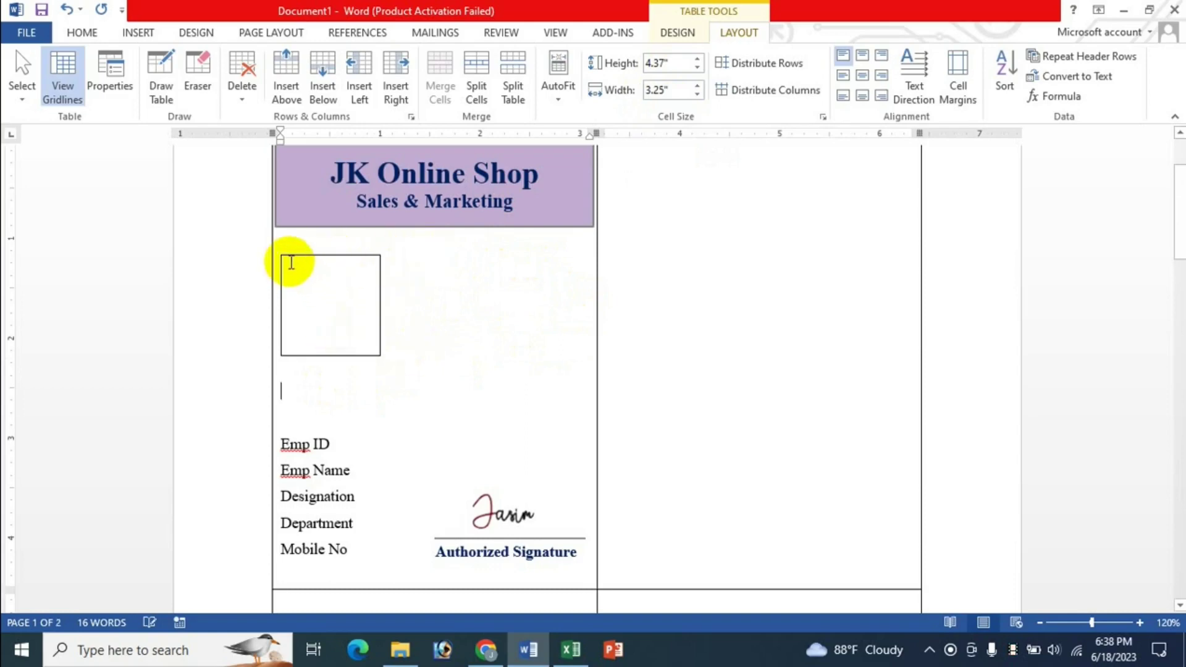
- Centre the photo box under the header and add a blank line before Emp ID
{"action": "left_click", "coordinate": [303, 268]}
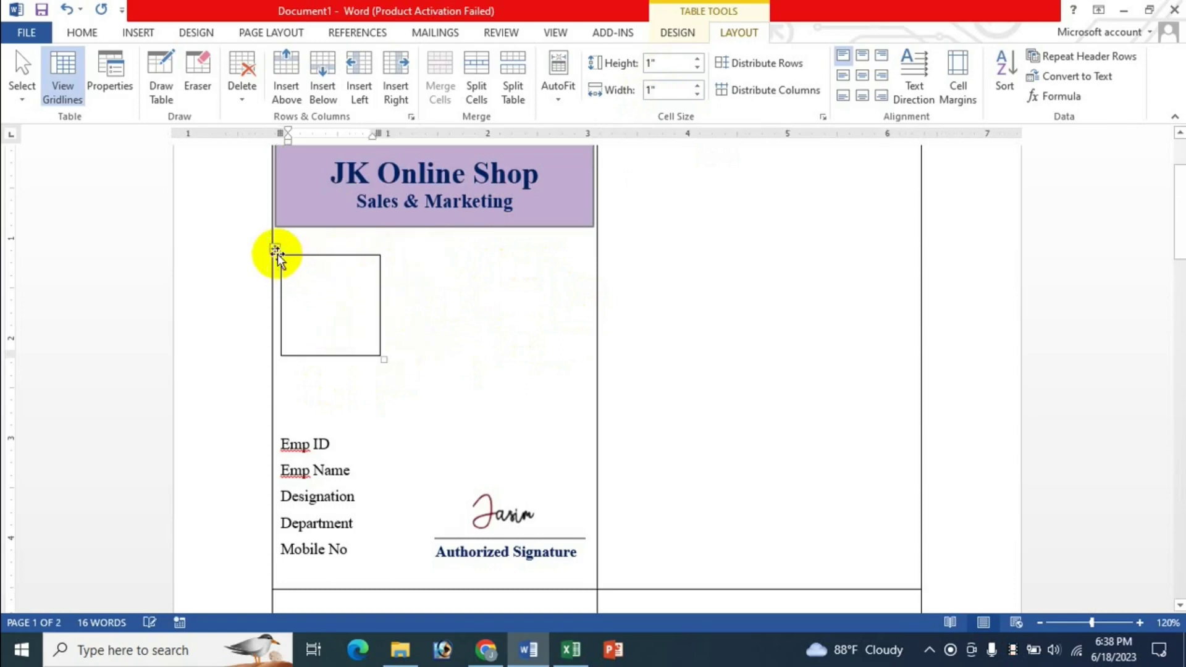
{"action": "left_click_drag", "start_coordinate": [276, 250], "coordinate": [389, 250]}
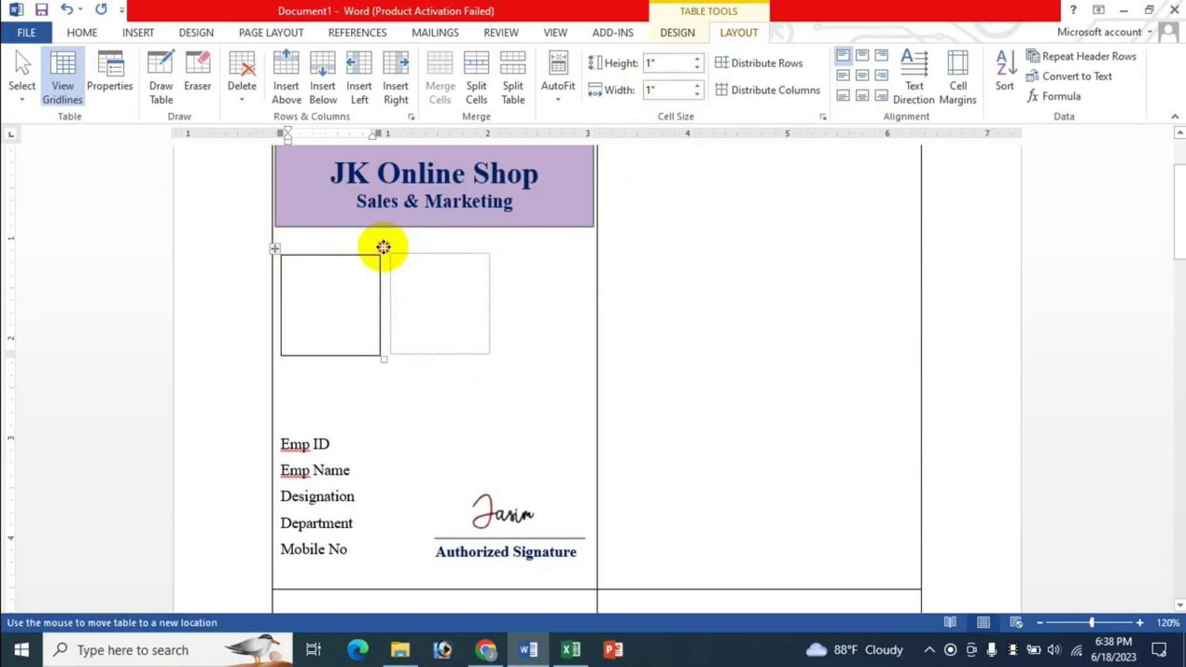
{"action": "left_click_drag", "start_coordinate": [389, 250], "coordinate": [387, 247]}
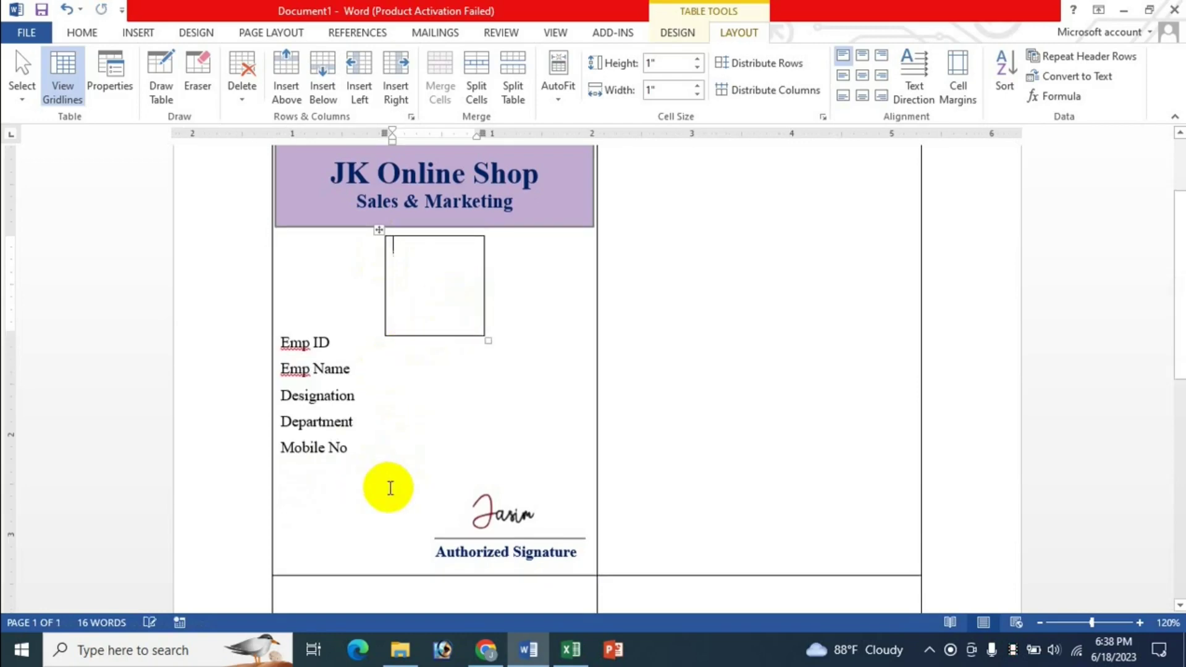
{"action": "left_click", "coordinate": [283, 342]}
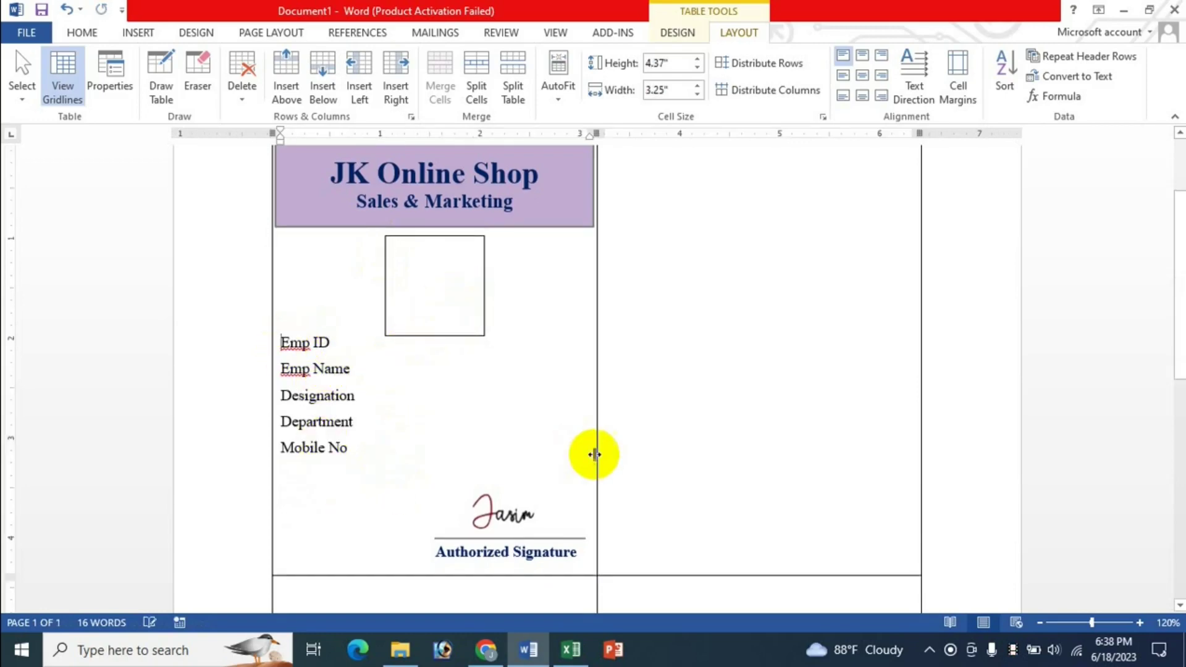
{"action": "key", "text": "Return"}
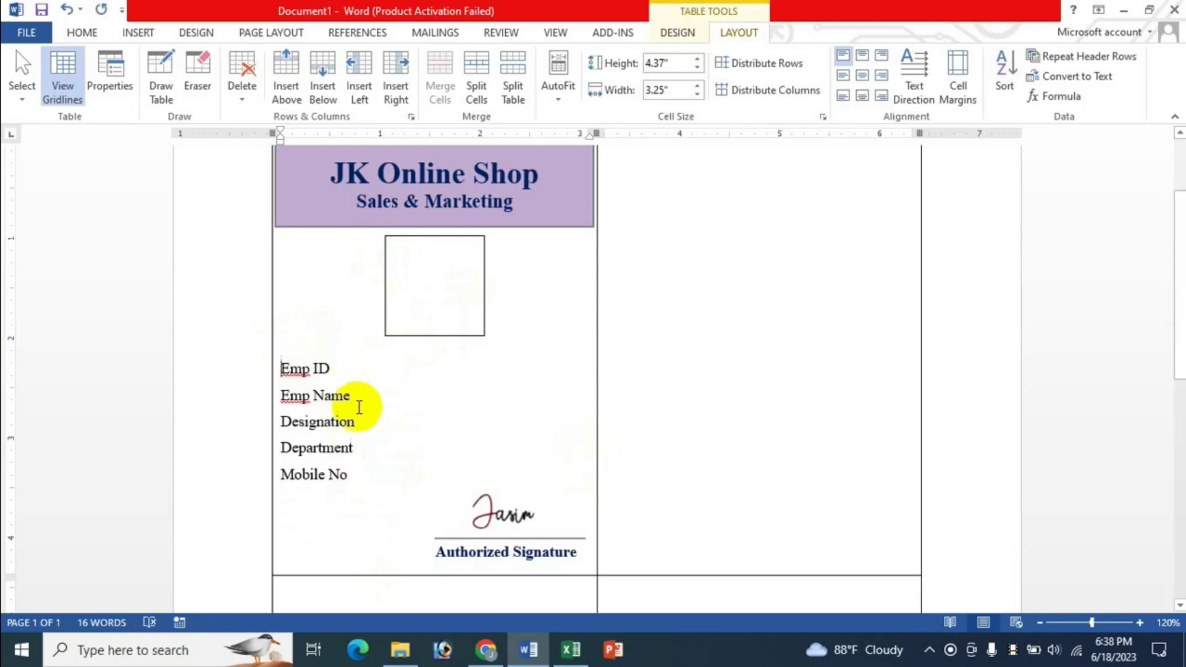
- Reduce the font size of the blank line between the photo box and Emp ID twice
{"action": "left_click", "coordinate": [283, 343]}
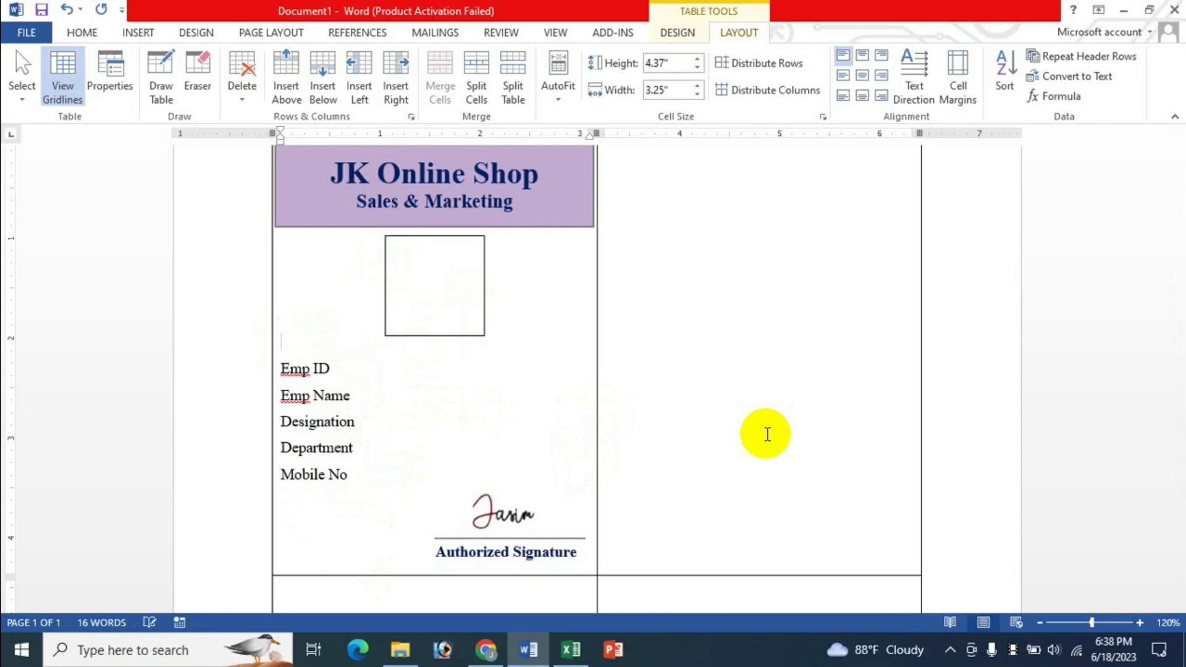
{"action": "key", "text": "ctrl+bracketleft"}
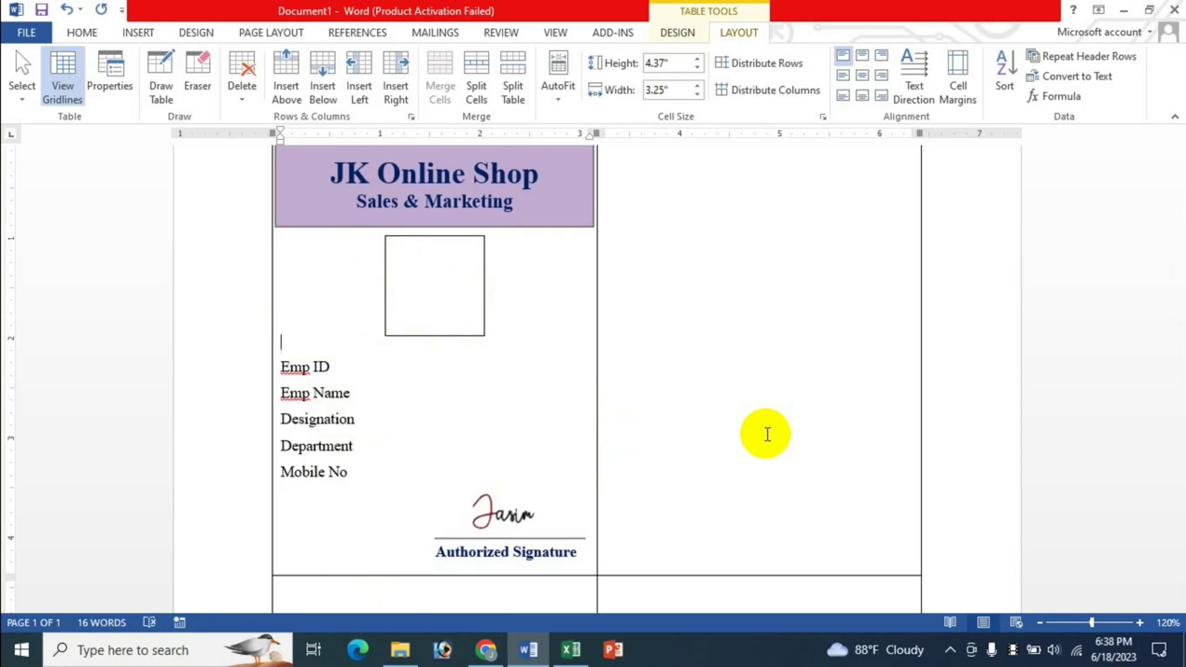
{"action": "key", "text": "ctrl+bracketleft"}
{"action": "key", "text": "ctrl+bracketleft"}
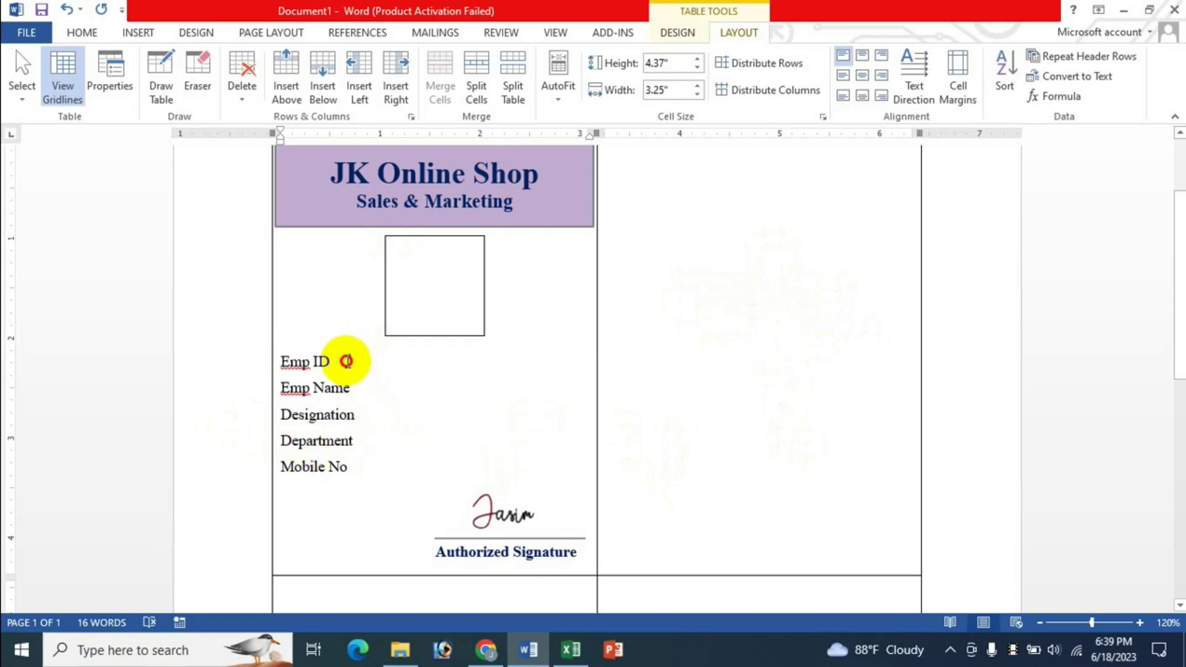
{"action": "left_click", "coordinate": [346, 362]}
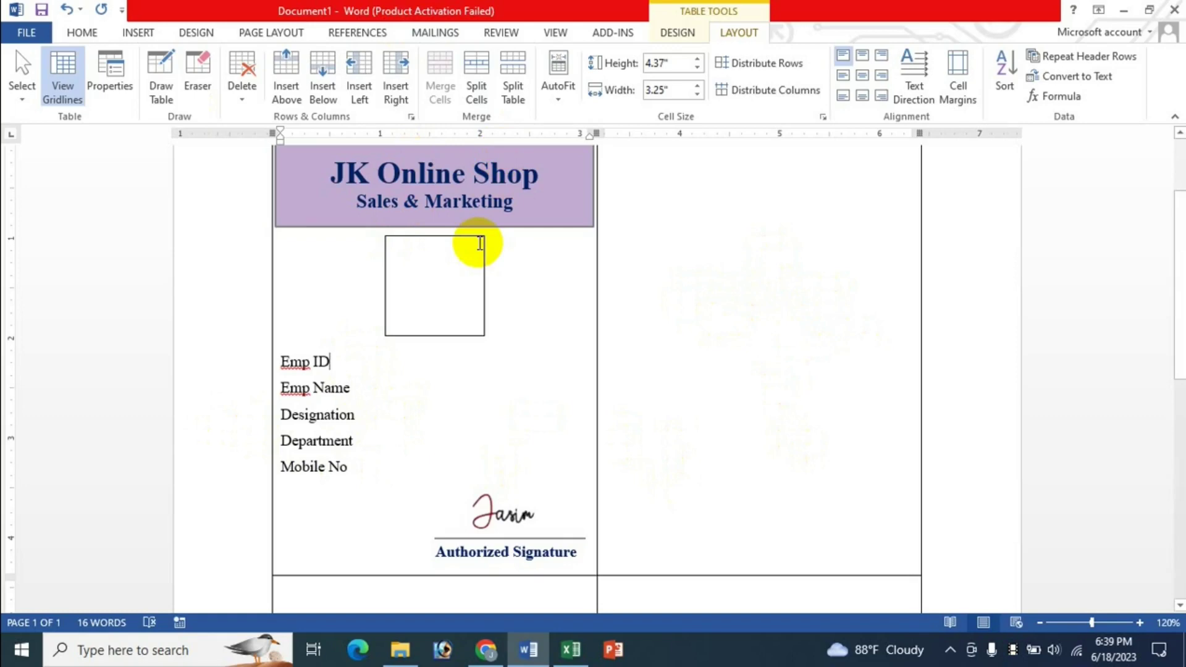
- Start a Labels mail merge using 1/2 Letter, then undo to restore the card design
{"action": "left_click", "coordinate": [440, 34]}
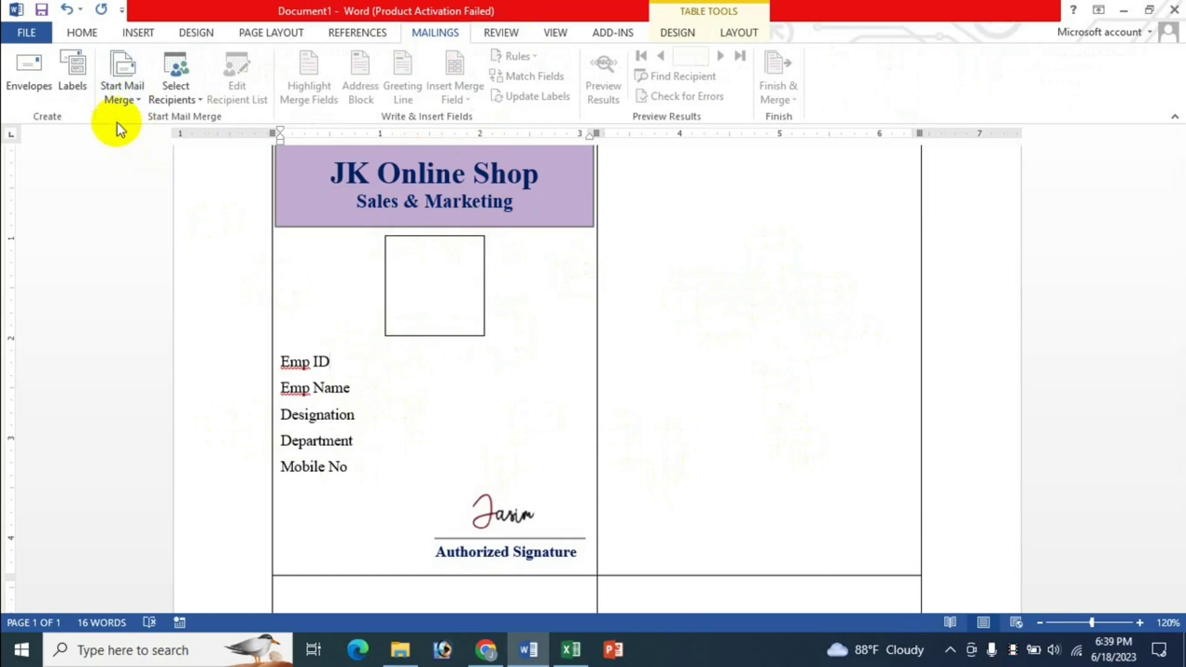
{"action": "left_click", "coordinate": [133, 100]}
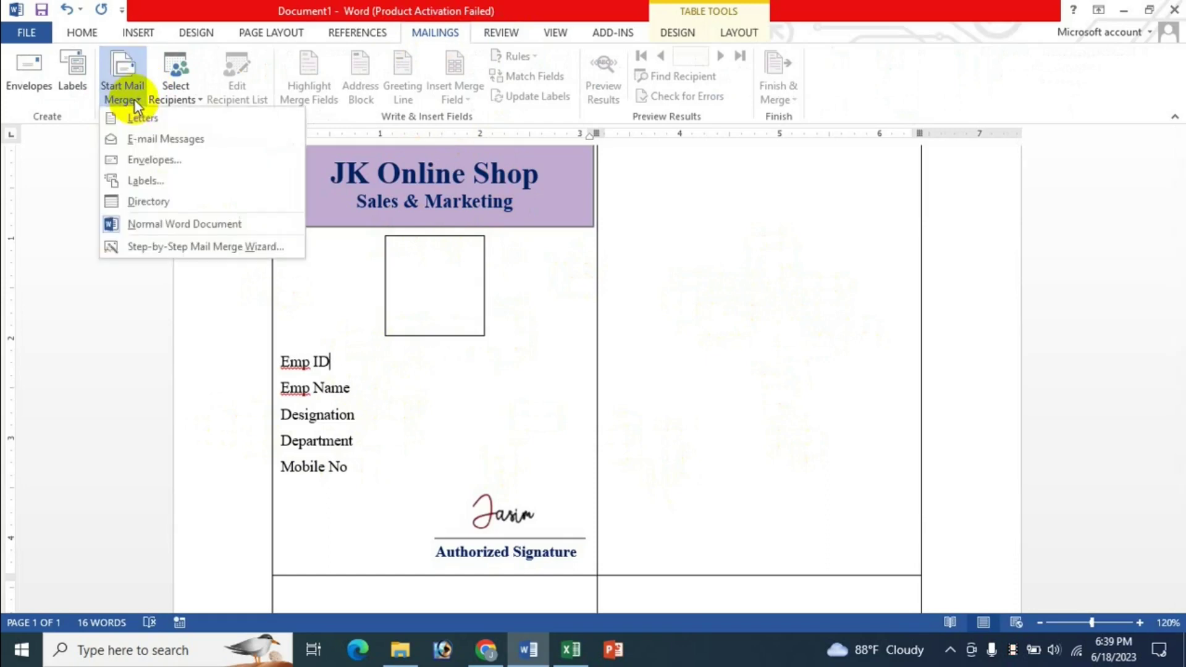
{"action": "left_click", "coordinate": [150, 184]}
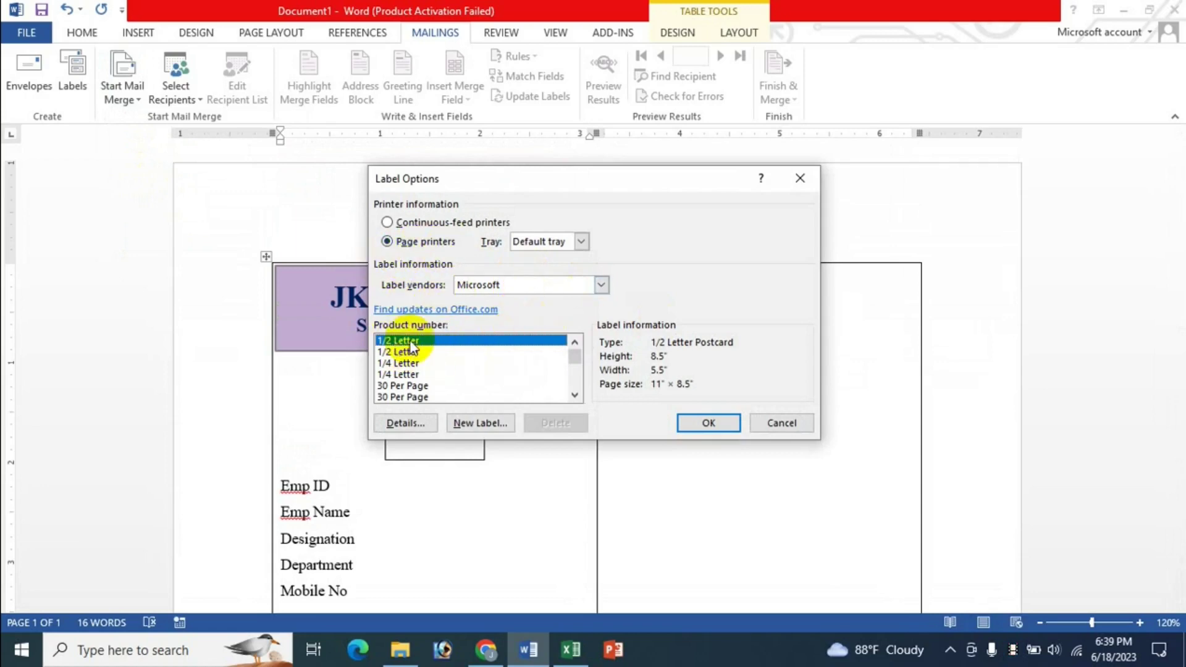
{"action": "left_click", "coordinate": [703, 423]}
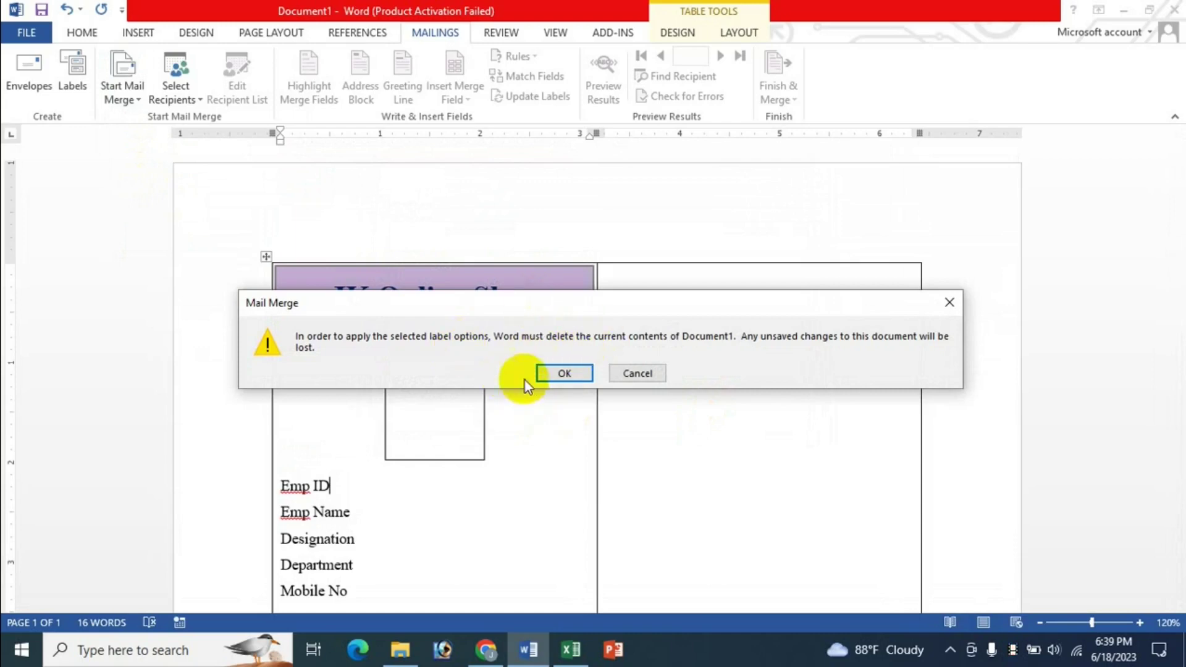
{"action": "left_click", "coordinate": [562, 374]}
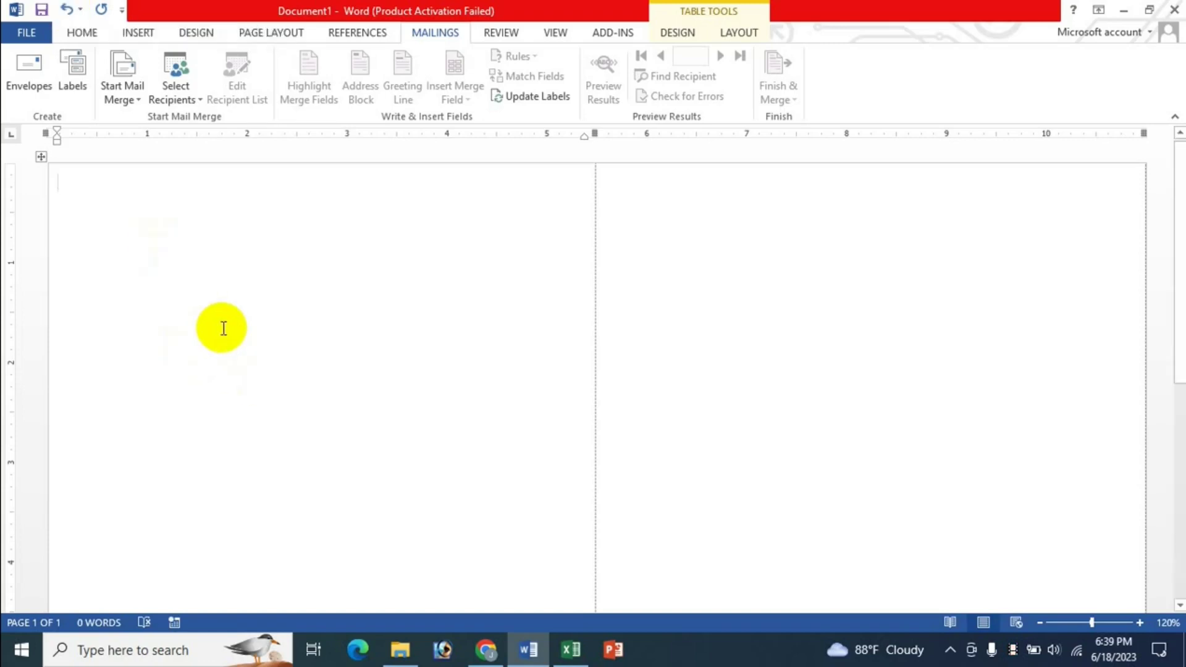
{"action": "key", "text": "ctrl+z"}
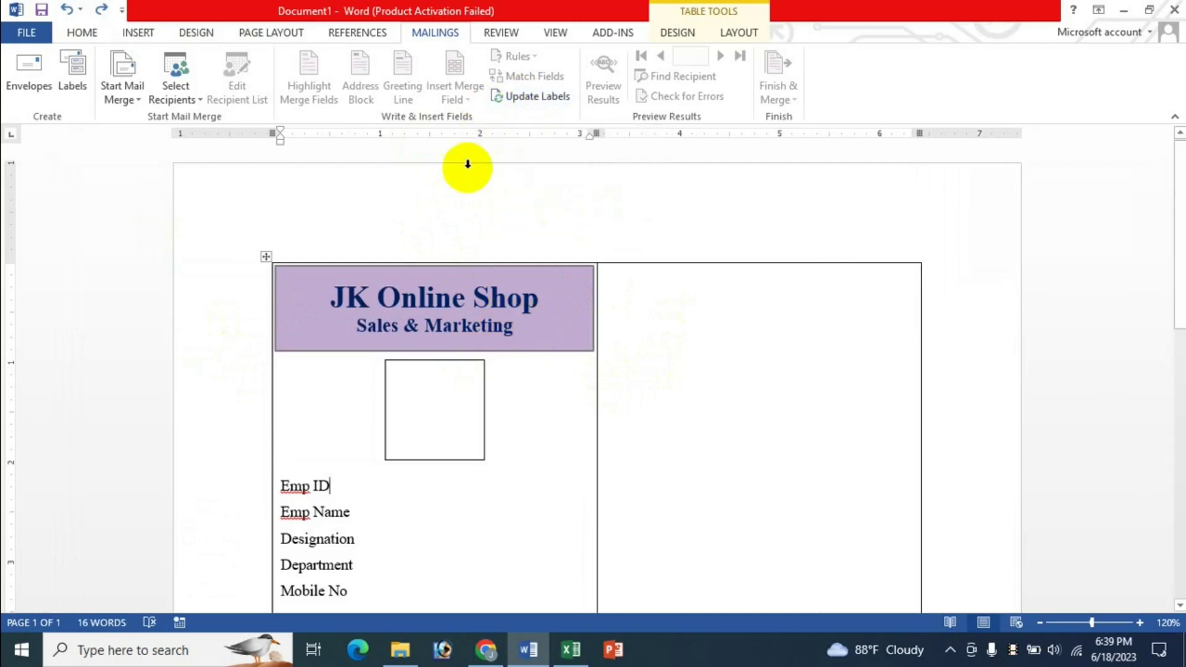
- Update Labels so every label repeats the first ID card, then place the cursor in the left photo box
{"action": "left_click", "coordinate": [519, 97]}
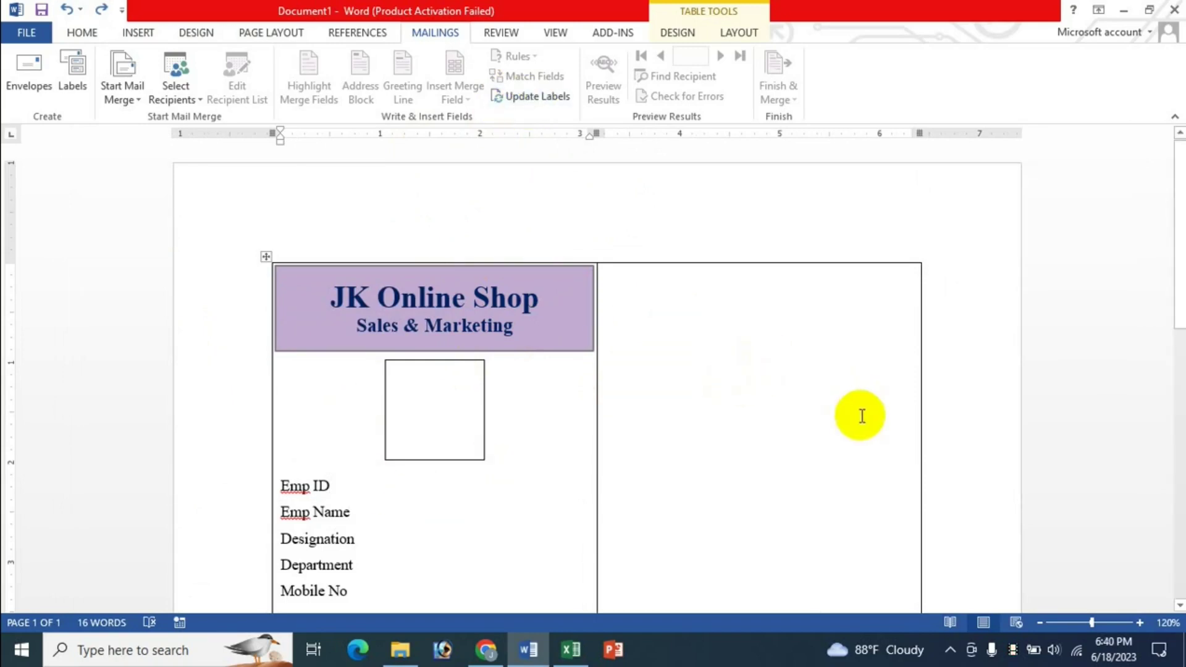
{"action": "scroll", "coordinate": [862, 416], "scroll_direction": "down", "scroll_amount": 3}
{"action": "scroll", "coordinate": [842, 435], "scroll_direction": "up", "scroll_amount": 5}
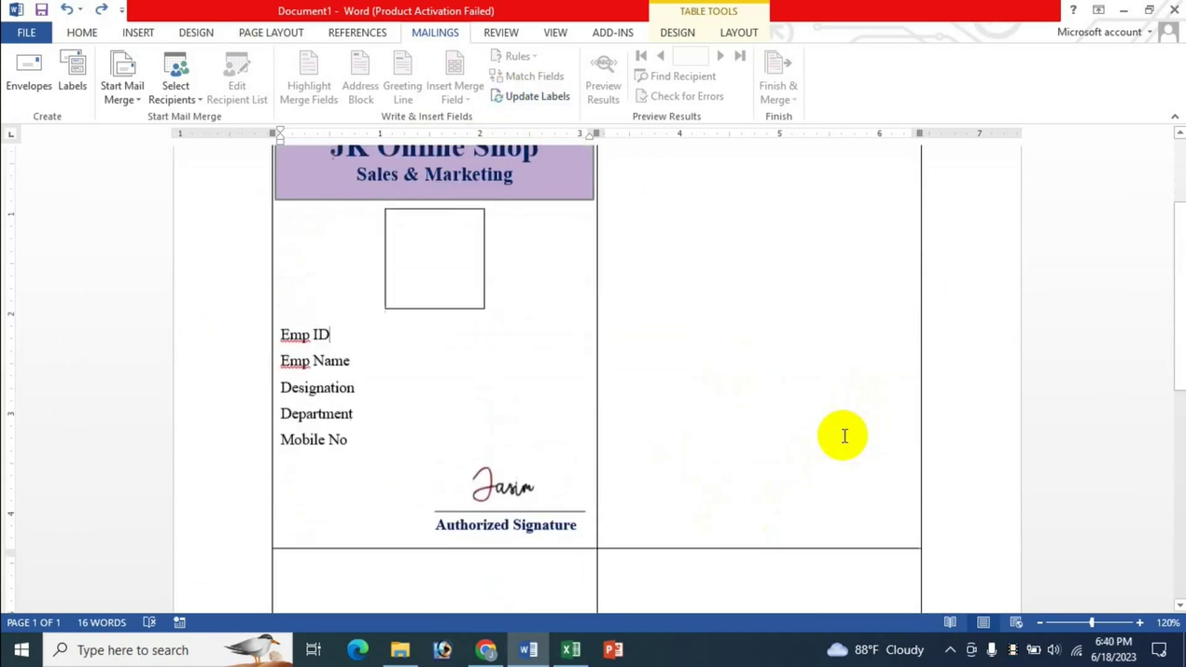
{"action": "scroll", "coordinate": [627, 464], "scroll_direction": "down", "scroll_amount": 2}
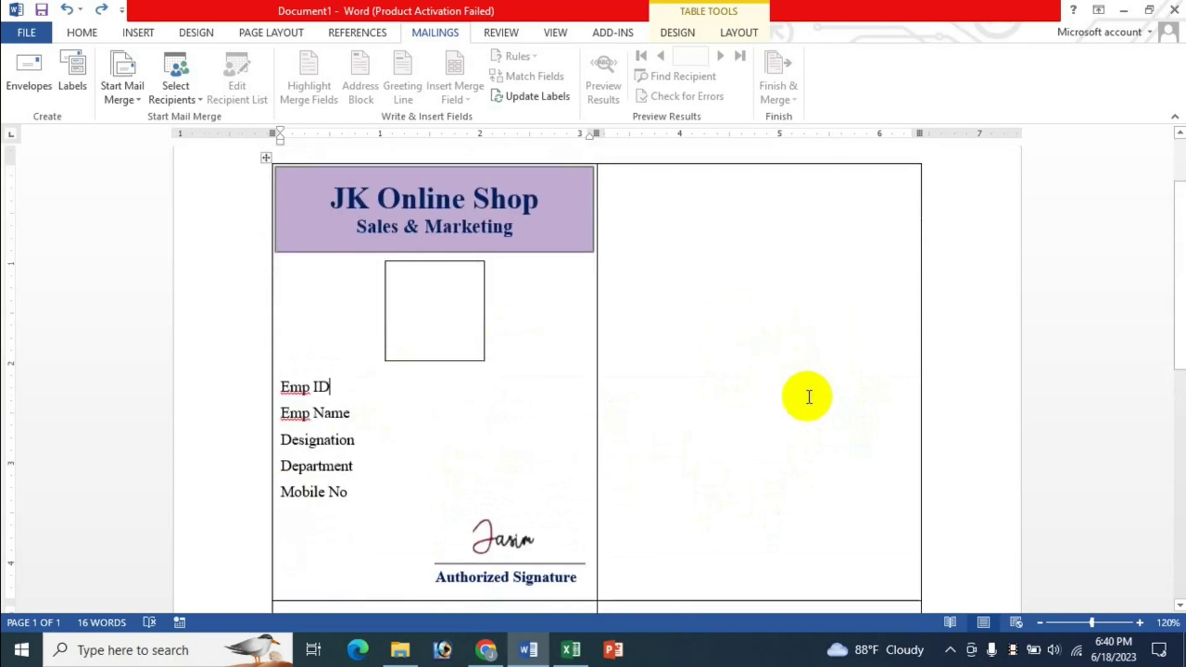
{"action": "left_click", "coordinate": [528, 95]}
{"action": "scroll", "coordinate": [828, 403], "scroll_direction": "down", "scroll_amount": 4}
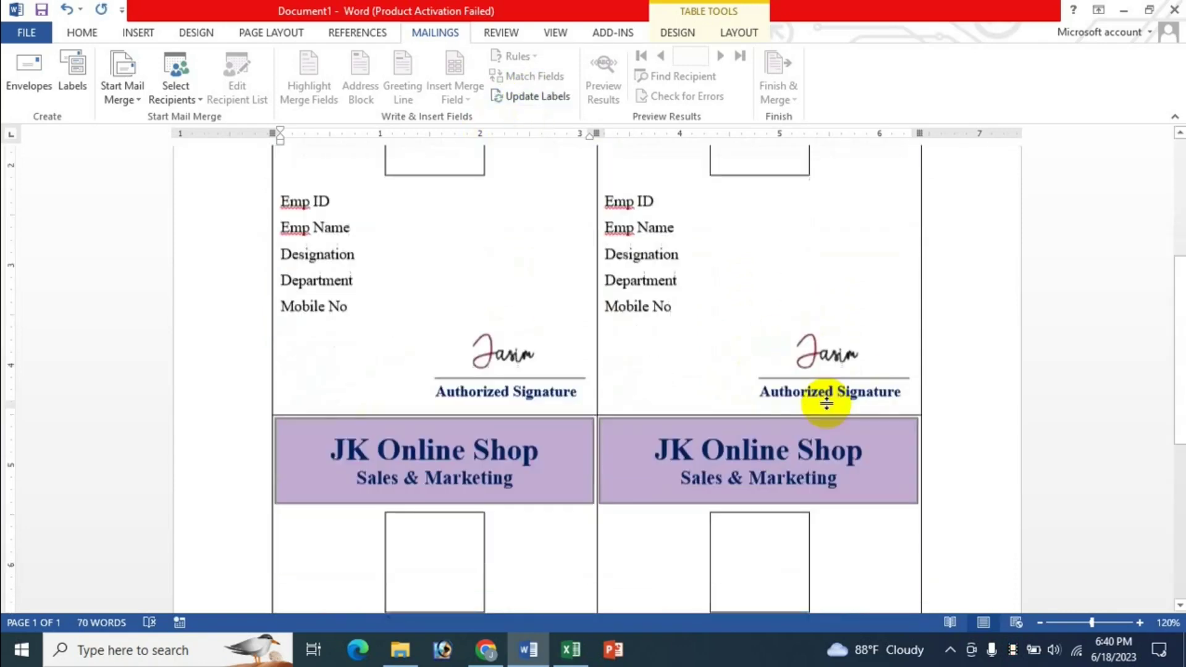
{"action": "scroll", "coordinate": [826, 403], "scroll_direction": "down", "scroll_amount": 3}
{"action": "scroll", "coordinate": [813, 443], "scroll_direction": "down", "scroll_amount": 3}
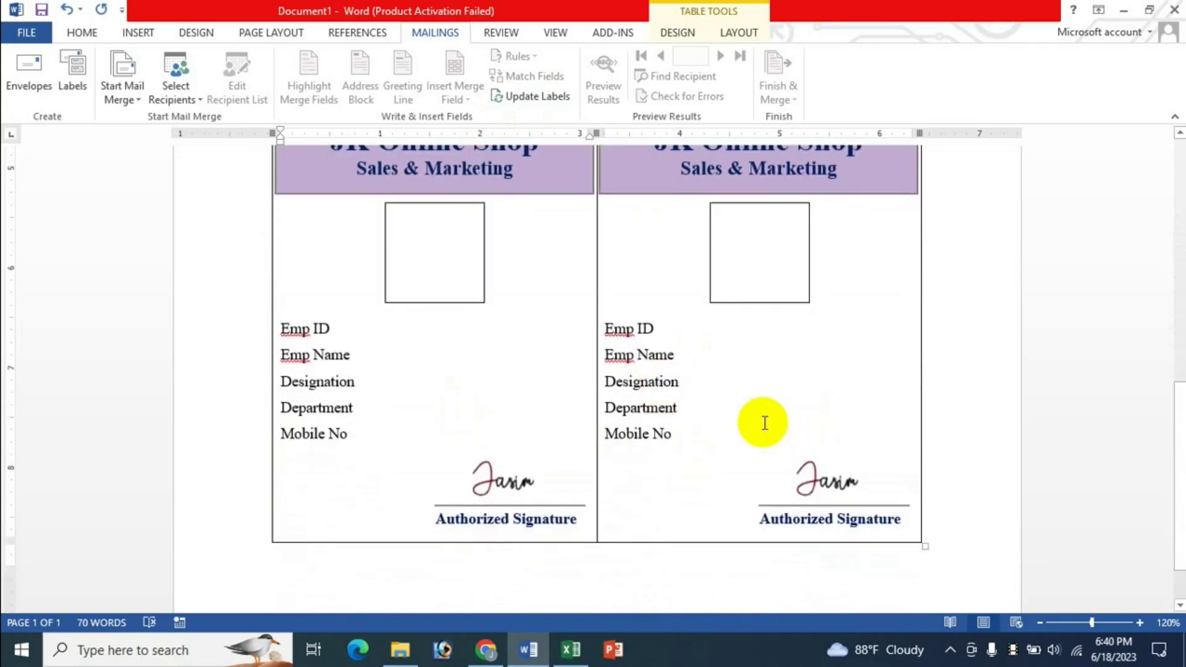
{"action": "scroll", "coordinate": [765, 423], "scroll_direction": "up", "scroll_amount": 2}
{"action": "scroll", "coordinate": [723, 344], "scroll_direction": "down", "scroll_amount": 1}
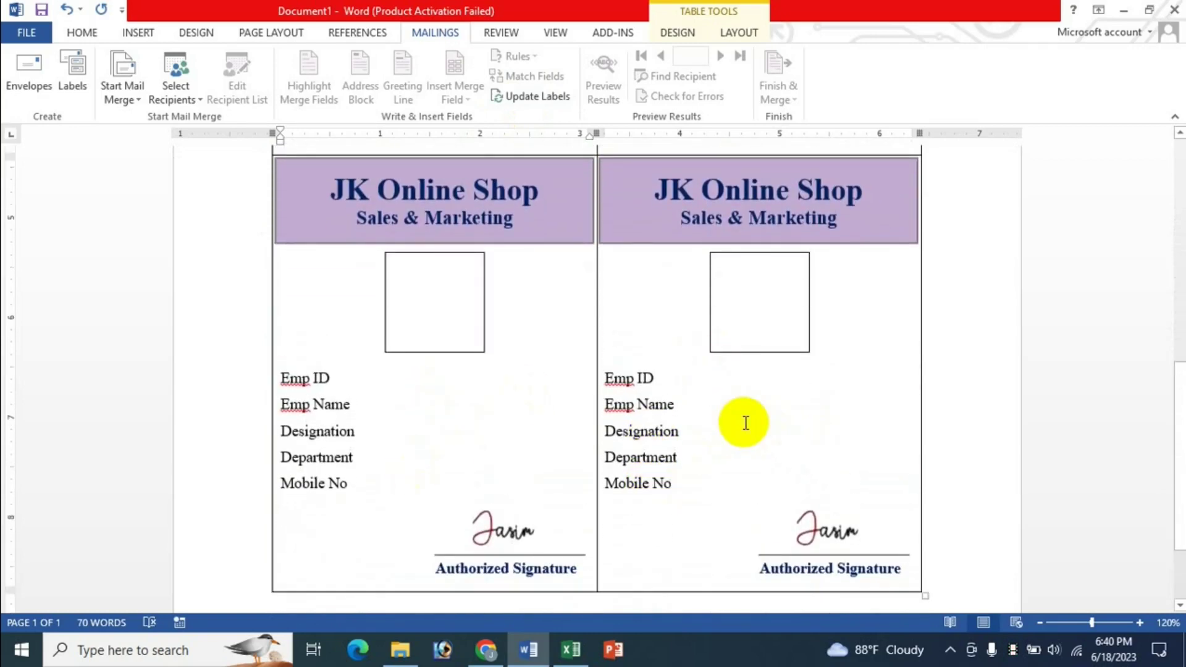
{"action": "scroll", "coordinate": [745, 423], "scroll_direction": "down", "scroll_amount": 3}
{"action": "scroll", "coordinate": [745, 422], "scroll_direction": "up", "scroll_amount": 3}
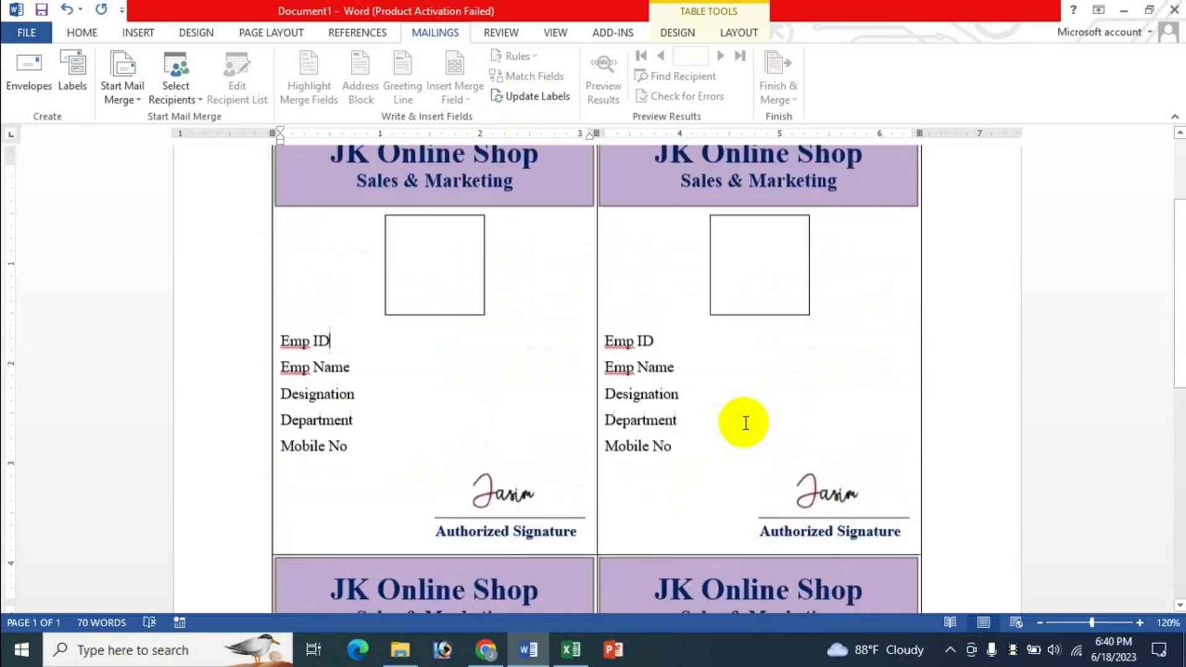
{"action": "scroll", "coordinate": [746, 422], "scroll_direction": "up", "scroll_amount": 2}
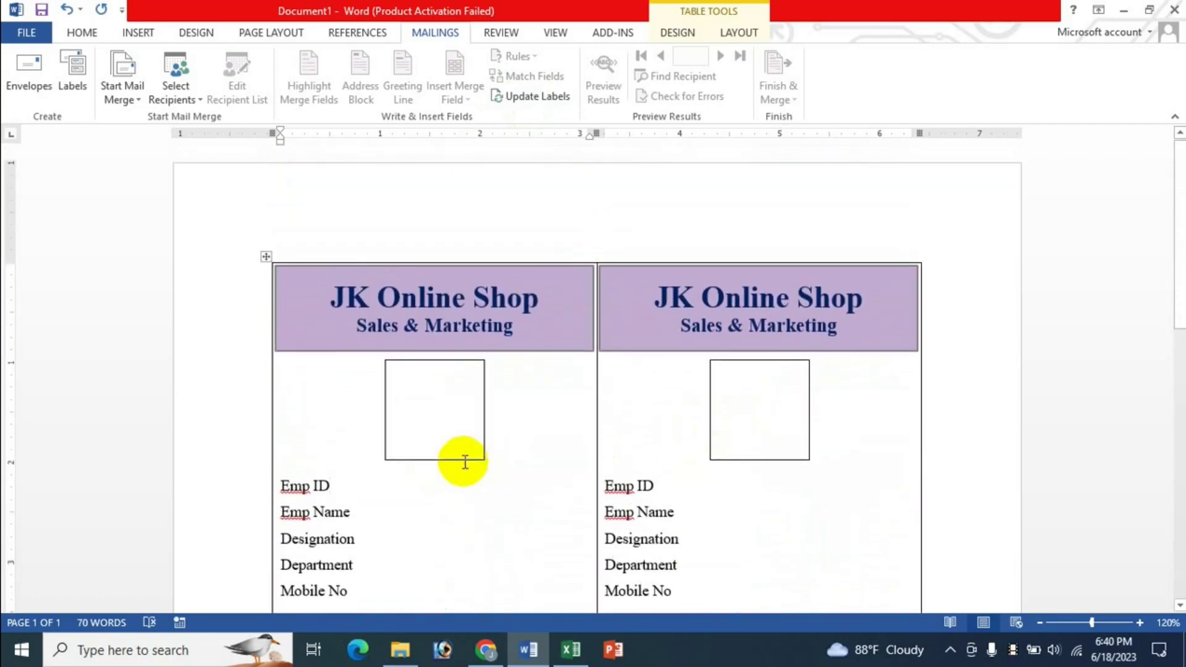
{"action": "left_click", "coordinate": [440, 400]}
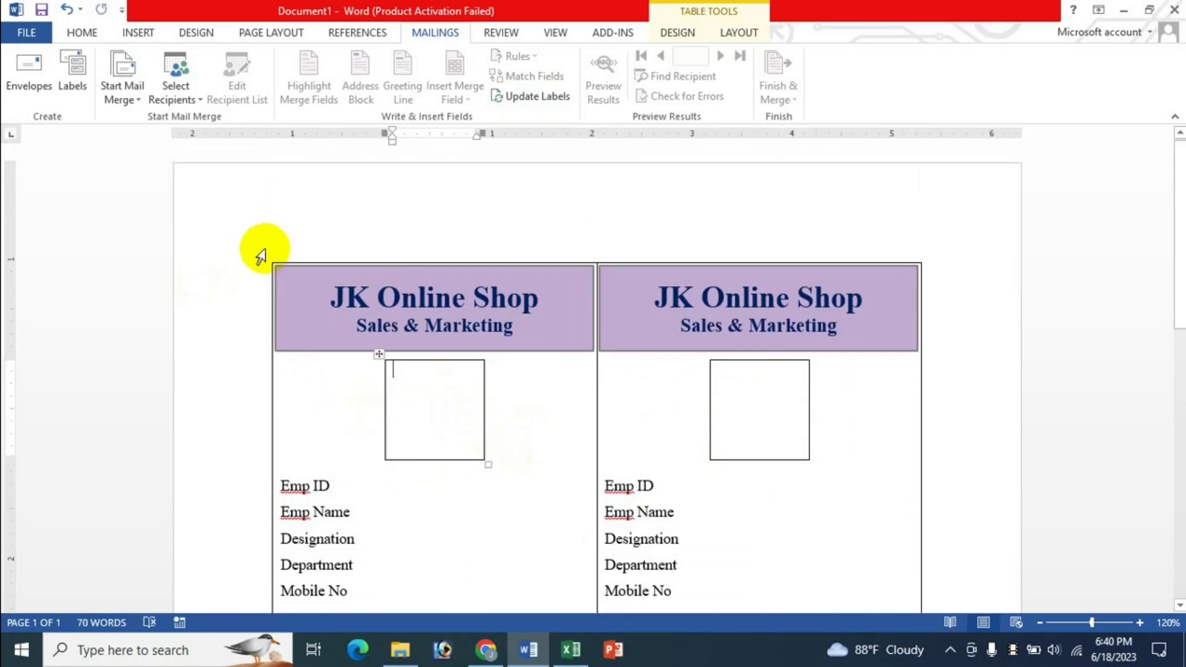
- Use an existing list, opening the ID Cards workbook from Documents > MS Word > Jasim
{"action": "left_click", "coordinate": [195, 98]}
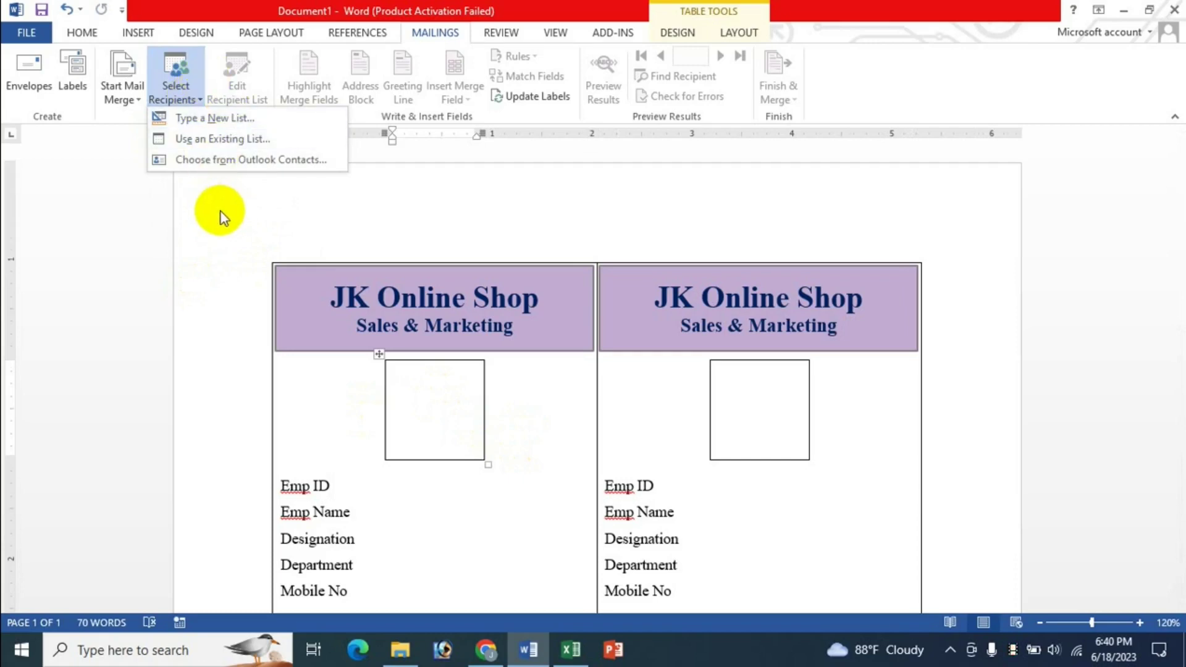
{"action": "left_click", "coordinate": [216, 143]}
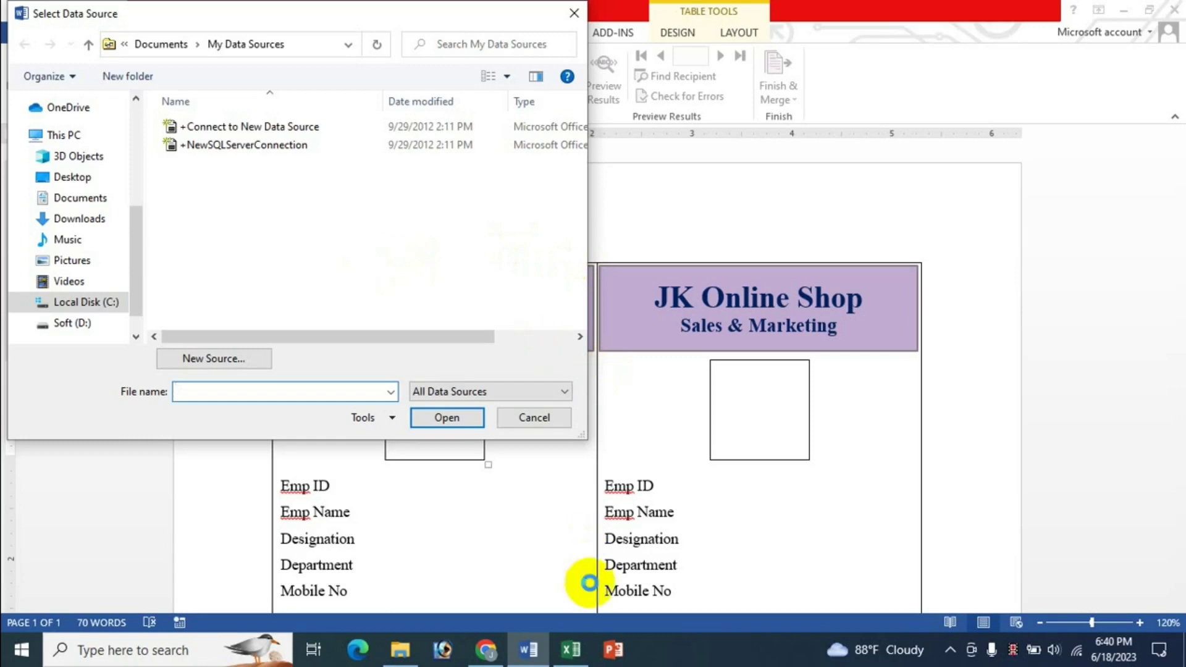
{"action": "left_click", "coordinate": [575, 653]}
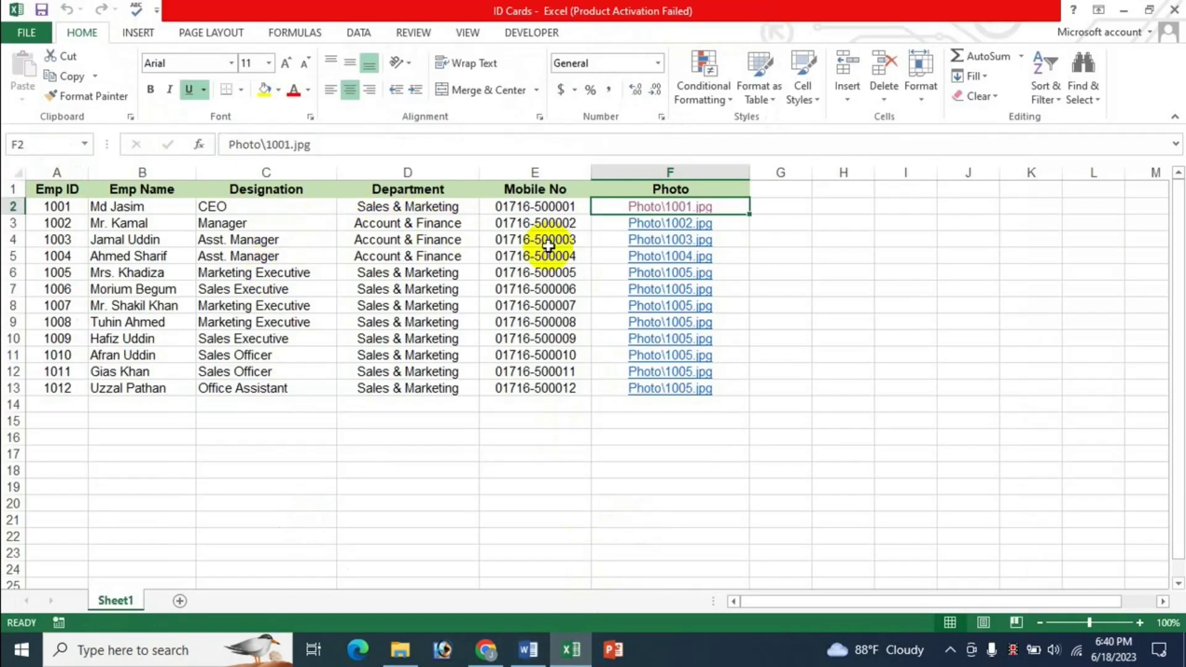
{"action": "left_click", "coordinate": [540, 8]}
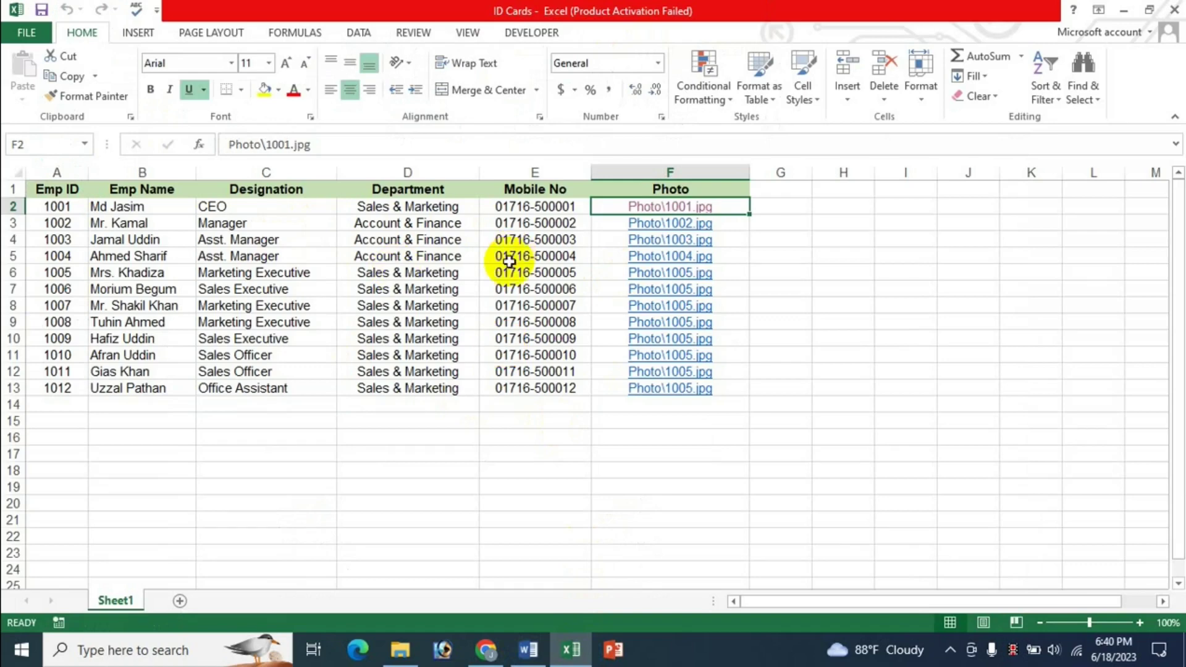
{"action": "left_click", "coordinate": [528, 649]}
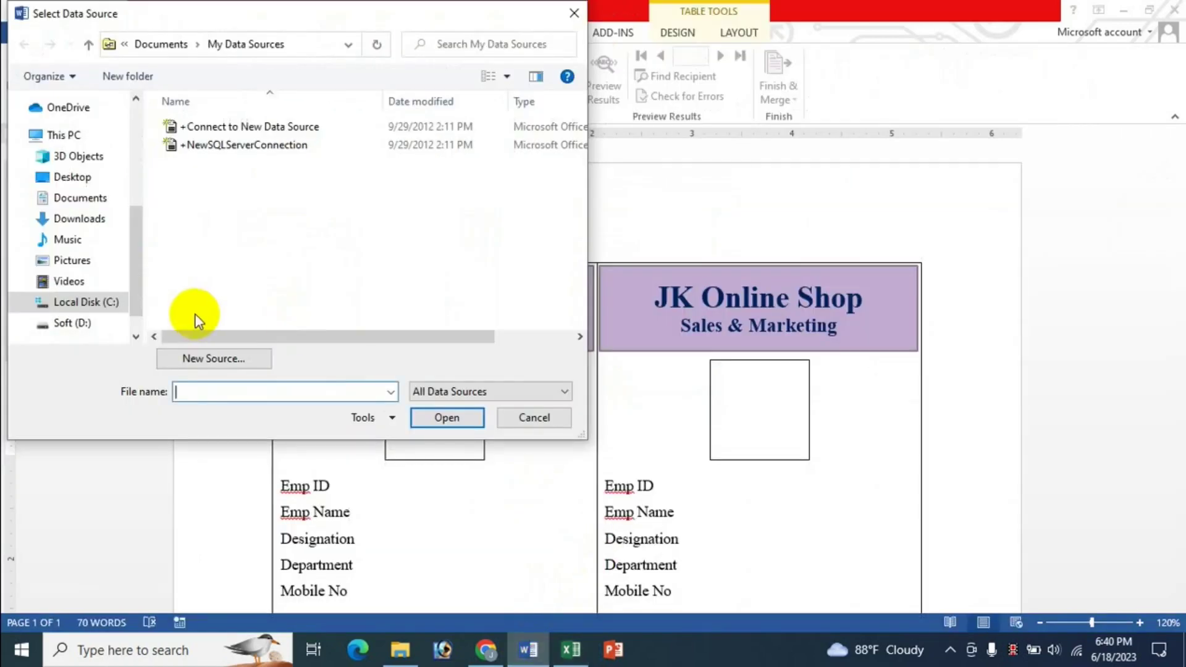
{"action": "left_click", "coordinate": [93, 198]}
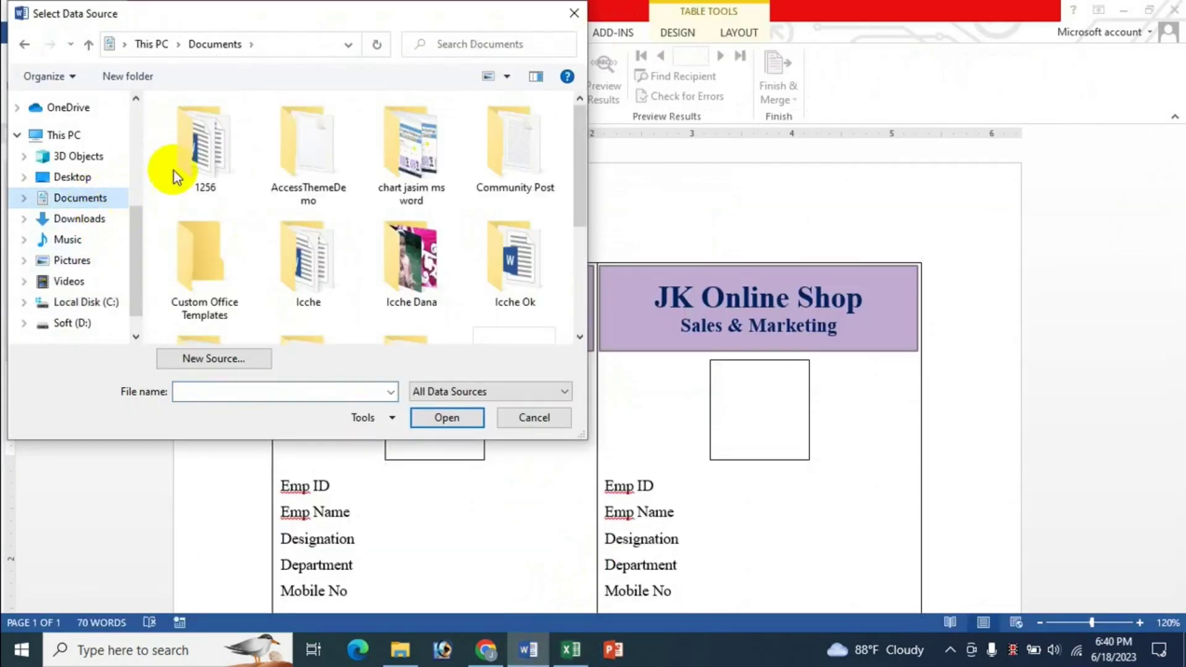
{"action": "left_click_drag", "start_coordinate": [573, 201], "coordinate": [575, 247]}
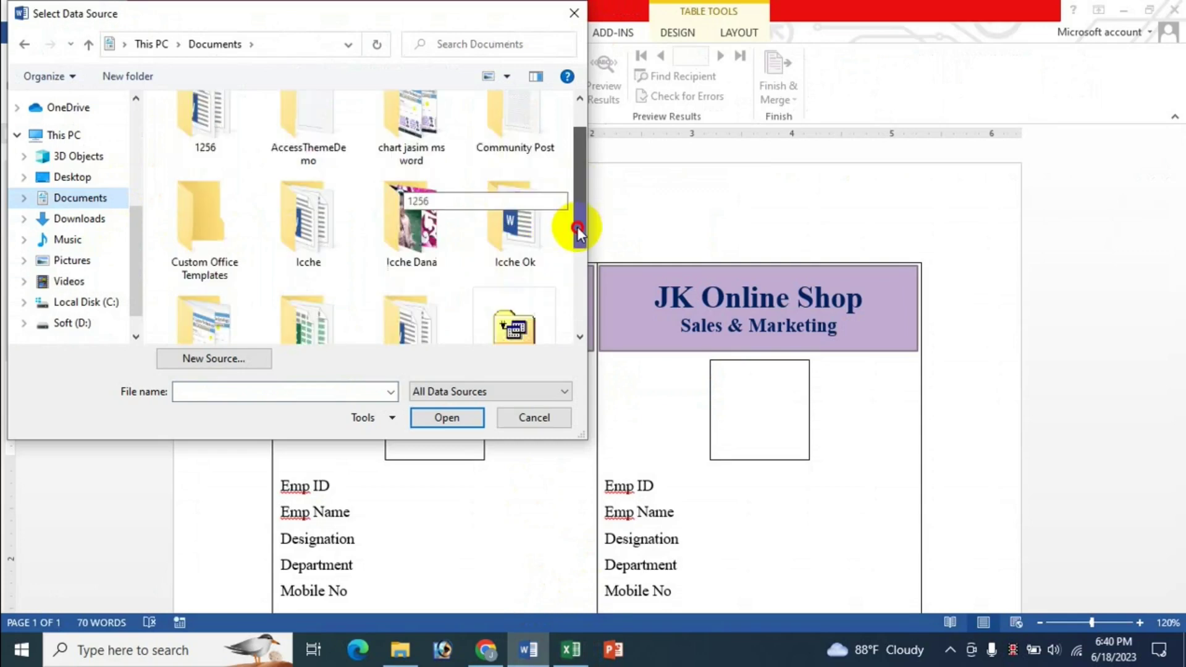
{"action": "double_click", "coordinate": [440, 258]}
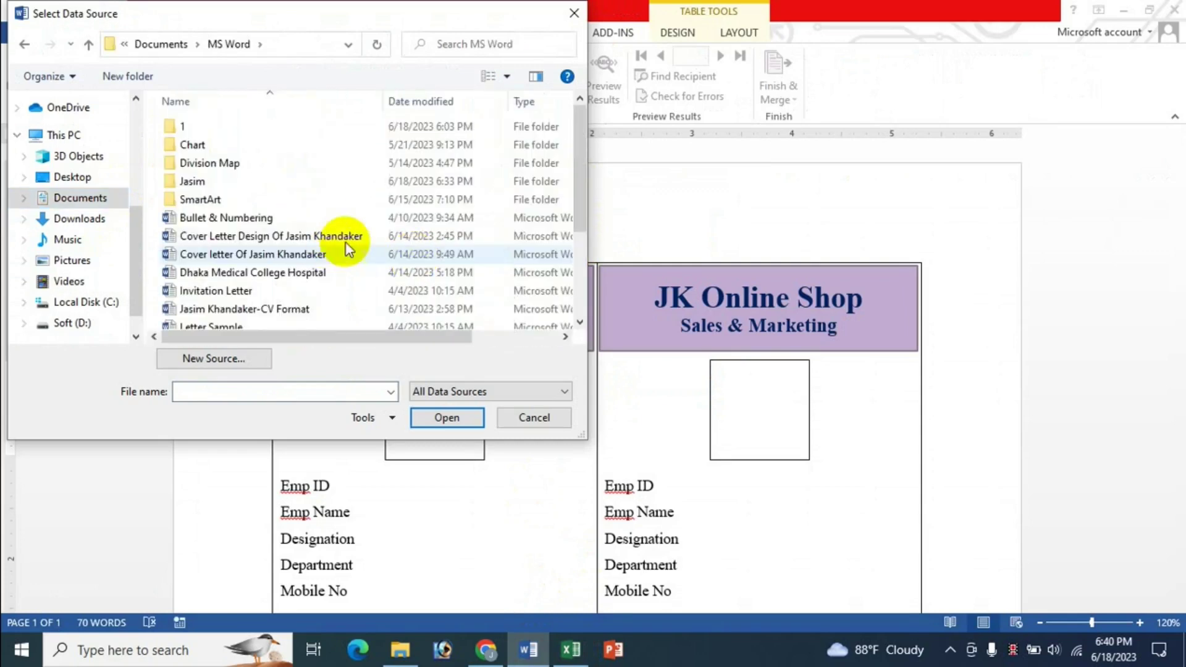
{"action": "left_click", "coordinate": [193, 183]}
{"action": "double_click", "coordinate": [194, 185]}
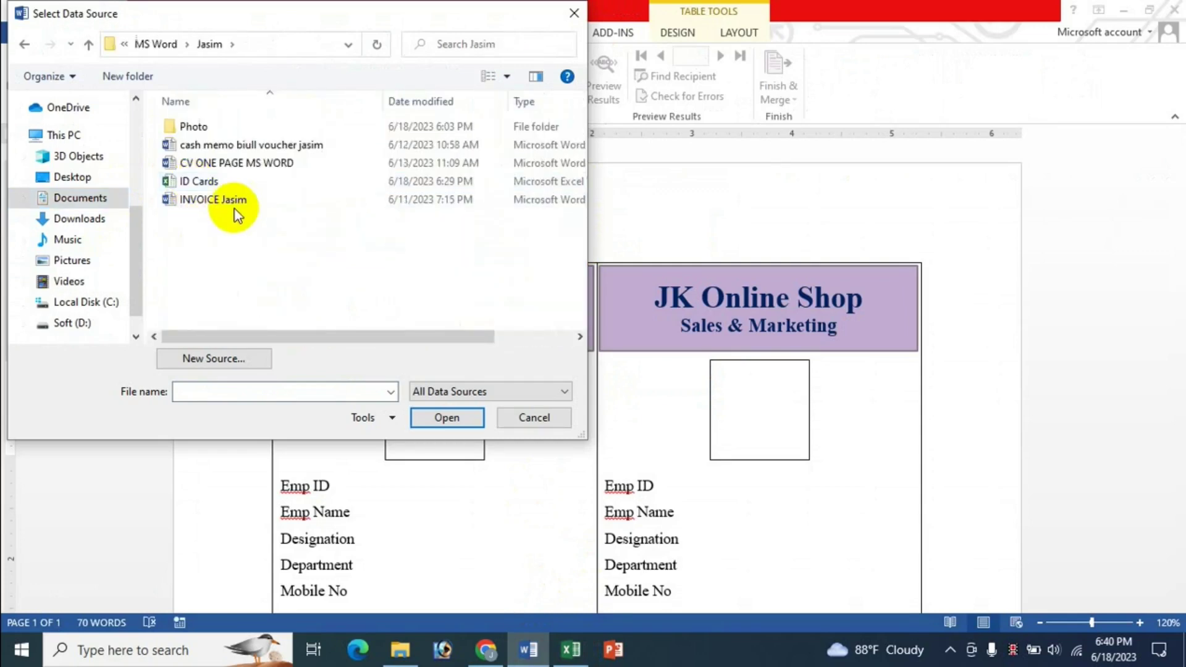
{"action": "left_click", "coordinate": [201, 182]}
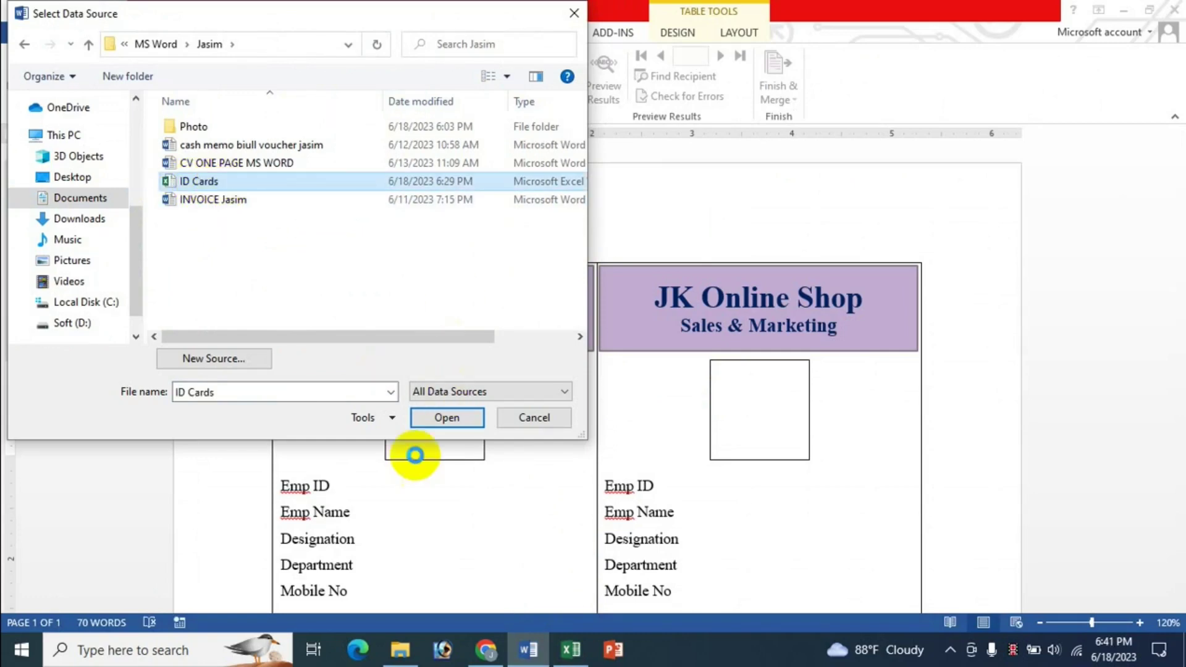
{"action": "left_click", "coordinate": [442, 420]}
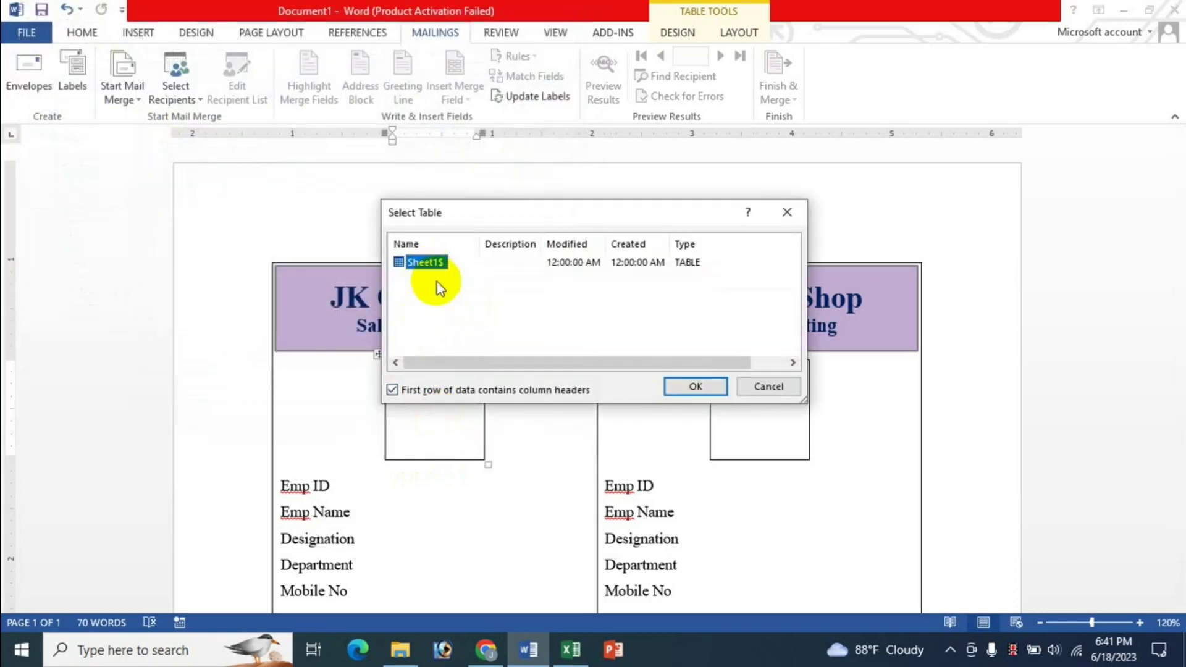
- Choose the Sheet1$ table as the recipient list
{"action": "left_click", "coordinate": [571, 649]}
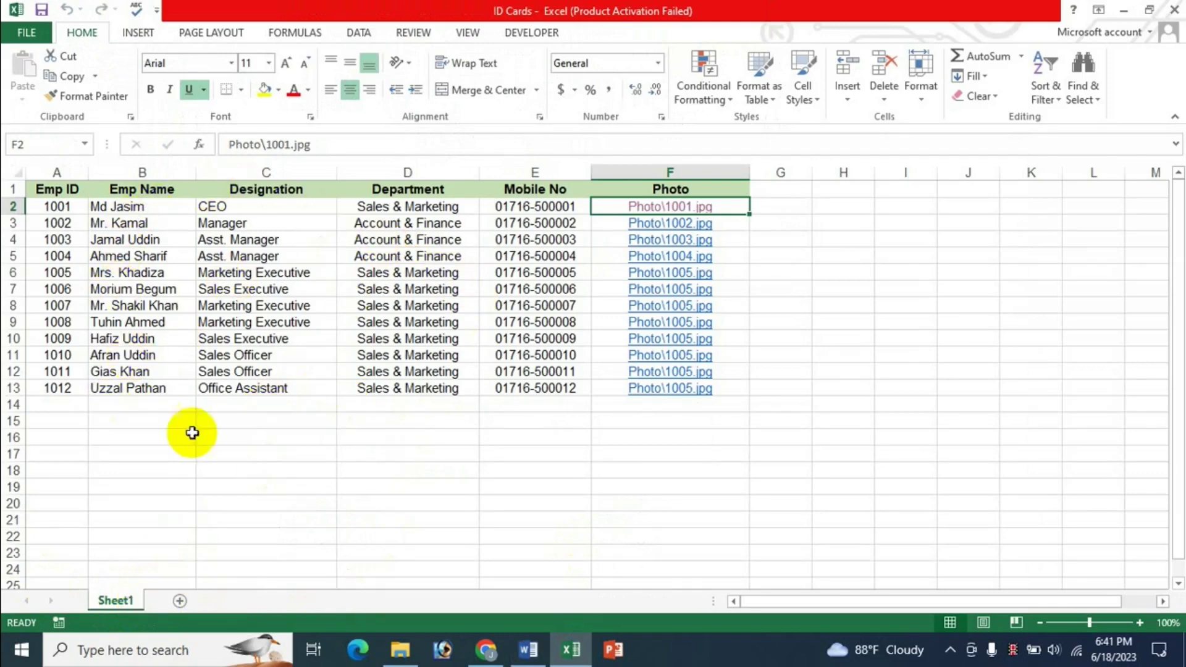
{"action": "left_click", "coordinate": [537, 651]}
{"action": "left_click", "coordinate": [427, 264]}
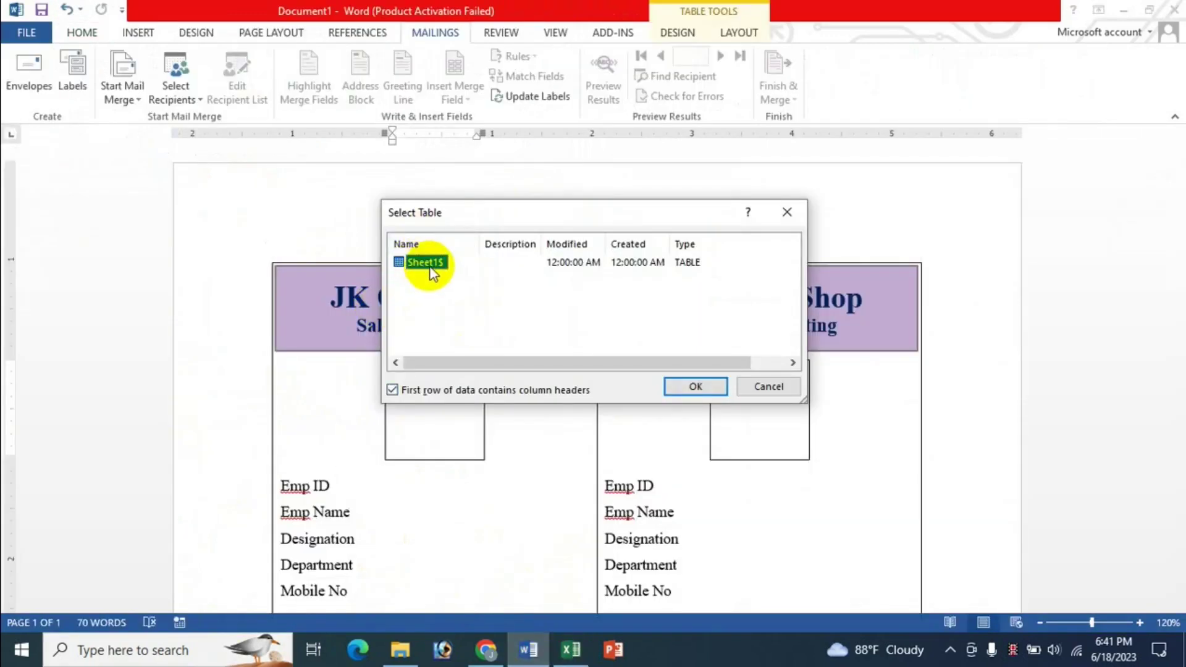
{"action": "left_click", "coordinate": [686, 388]}
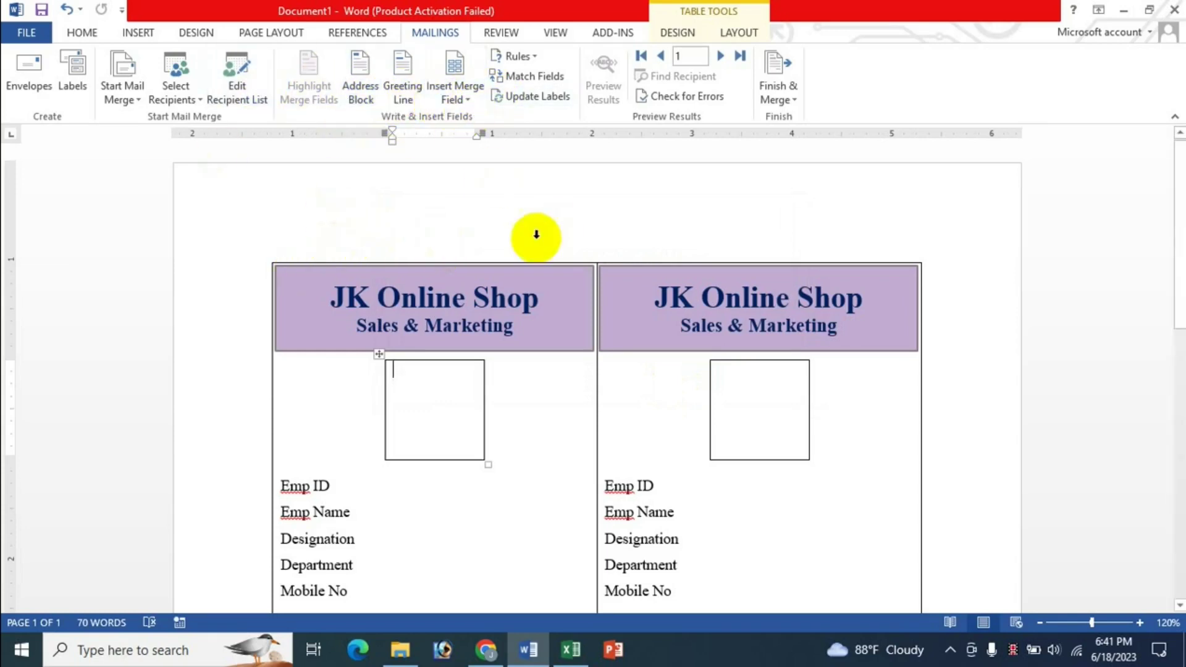
- Insert the «Emp_ID», «Emp_Name» and «Designation» merge fields after their labels on the left card
{"action": "left_click", "coordinate": [468, 101]}
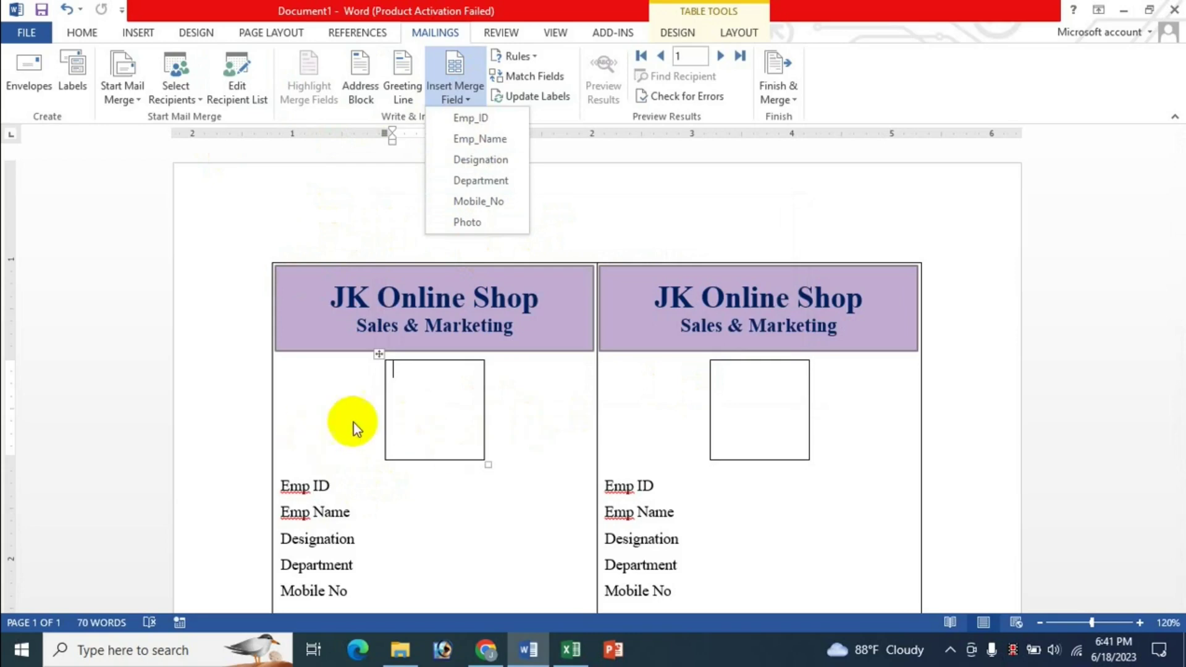
{"action": "left_click", "coordinate": [886, 90]}
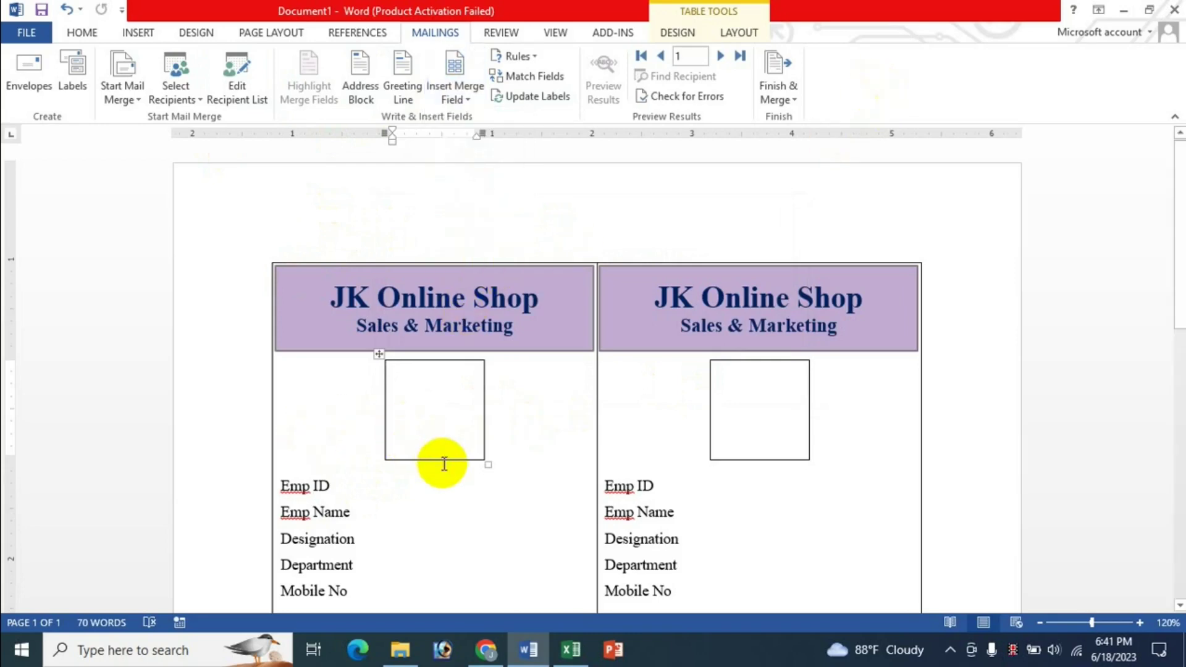
{"action": "scroll", "coordinate": [443, 463], "scroll_direction": "down", "scroll_amount": 1}
{"action": "left_click", "coordinate": [333, 437]}
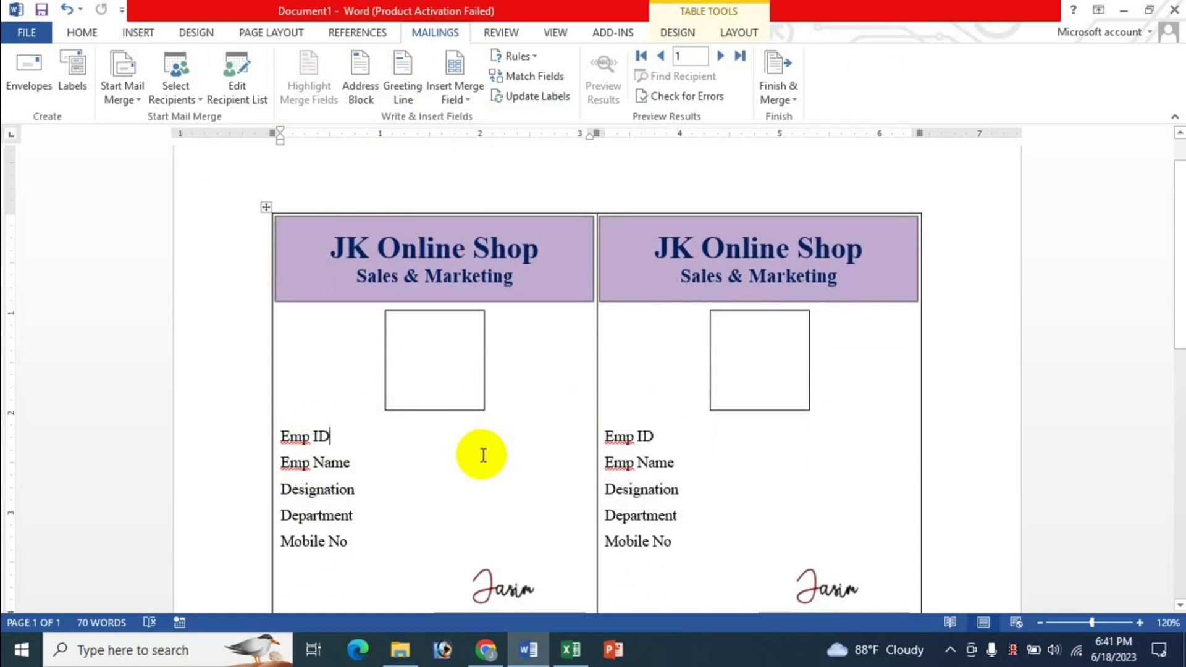
{"action": "left_click", "coordinate": [468, 104]}
{"action": "left_click", "coordinate": [483, 121]}
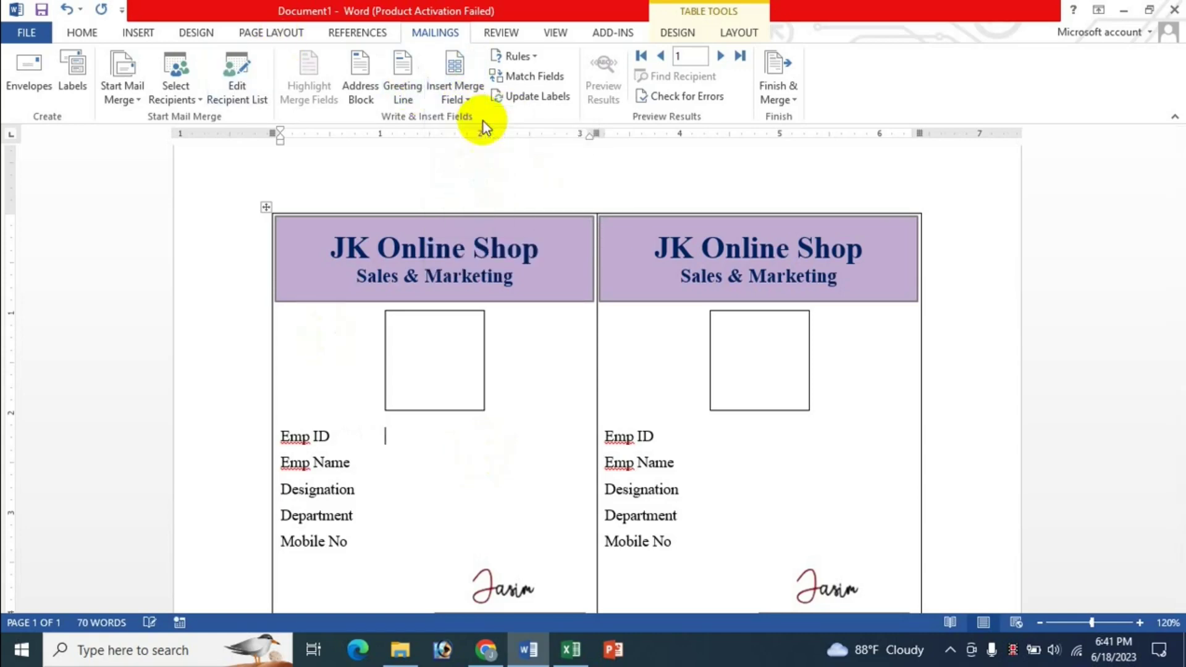
{"action": "left_click", "coordinate": [354, 463]}
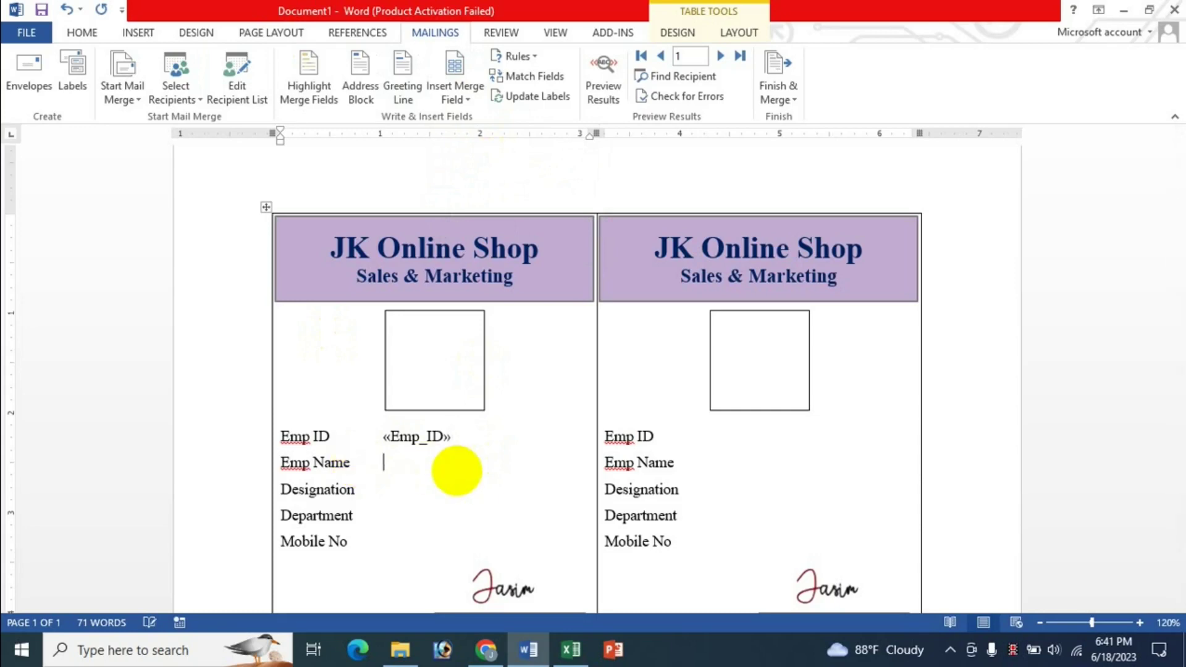
{"action": "left_click", "coordinate": [460, 99]}
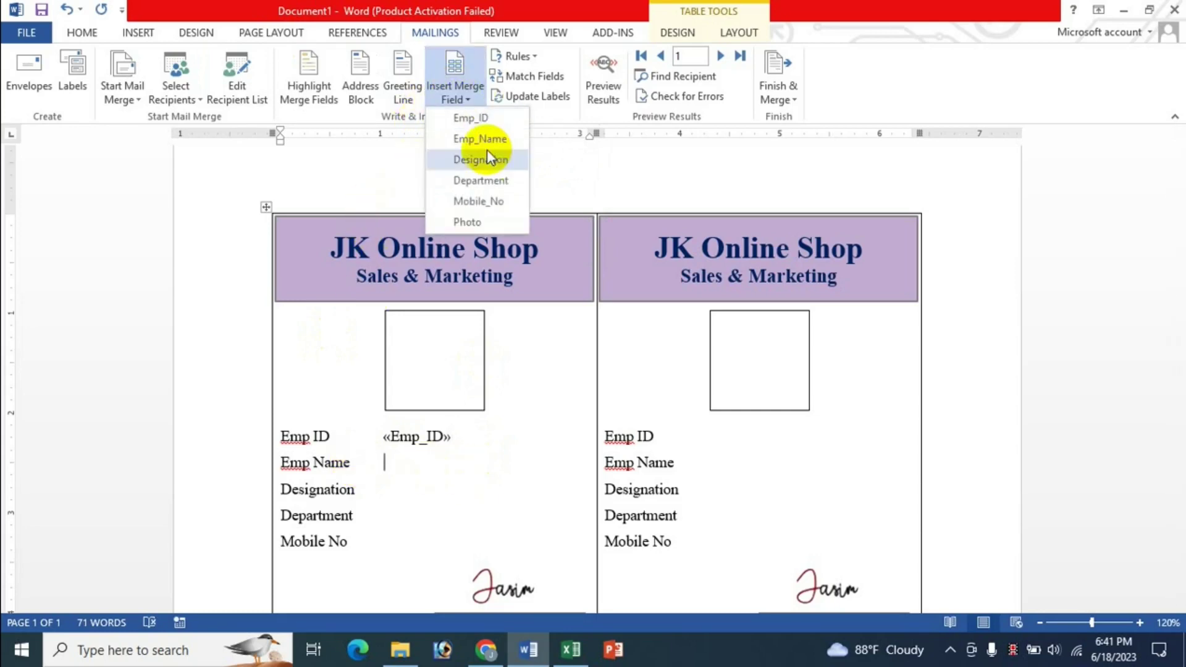
{"action": "left_click", "coordinate": [483, 142]}
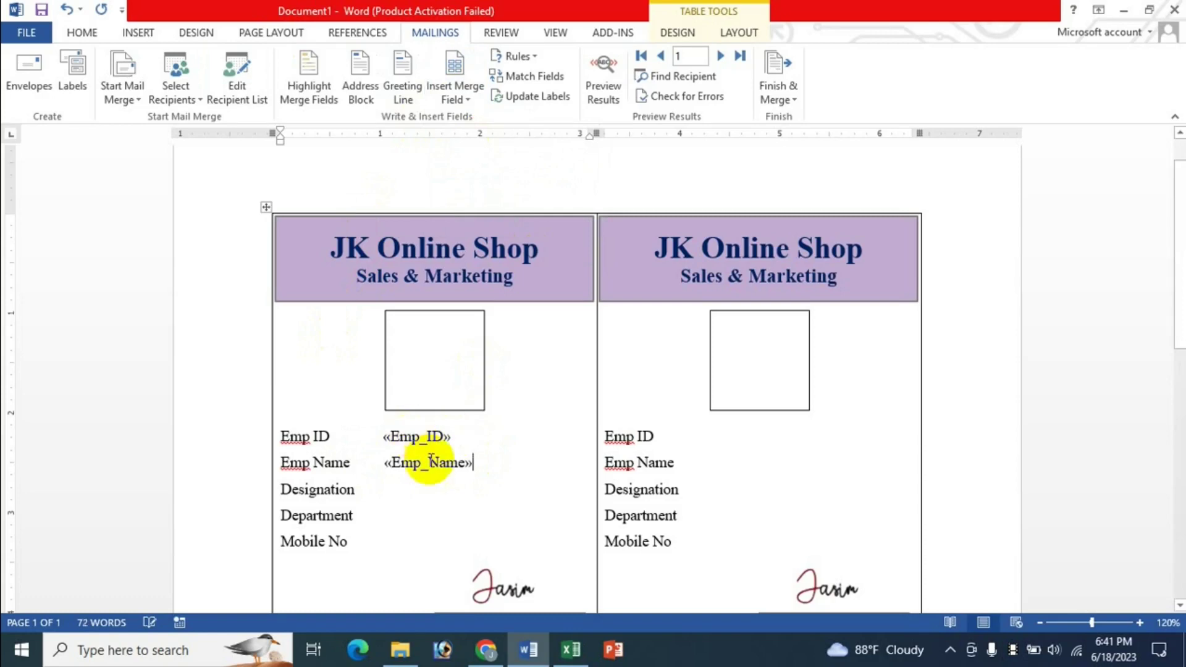
{"action": "left_click", "coordinate": [378, 487]}
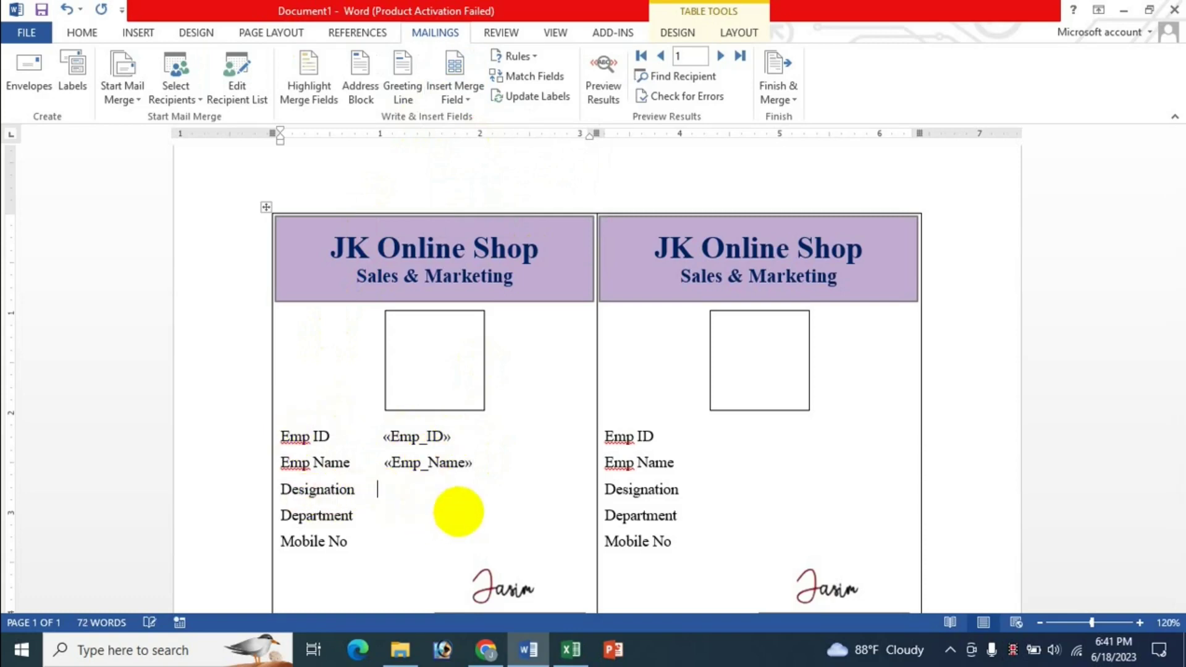
{"action": "left_click", "coordinate": [458, 90]}
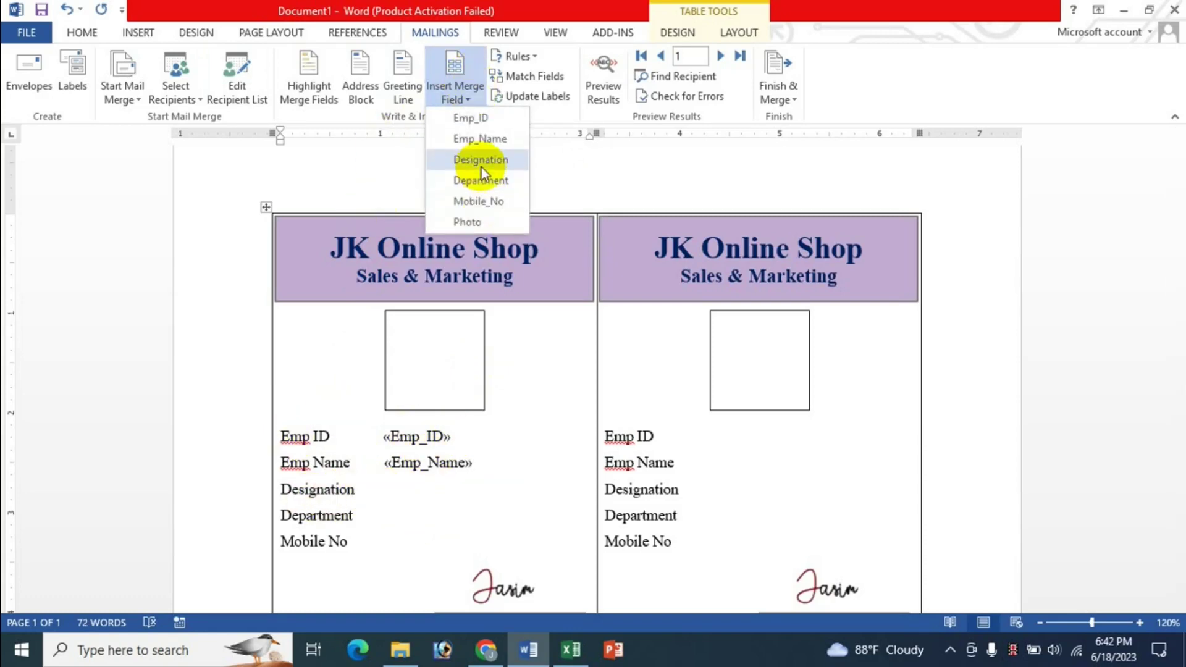
{"action": "left_click", "coordinate": [480, 167]}
- Insert the «Department» and «Mobile_No» merge fields after their labels
{"action": "left_click", "coordinate": [361, 514]}
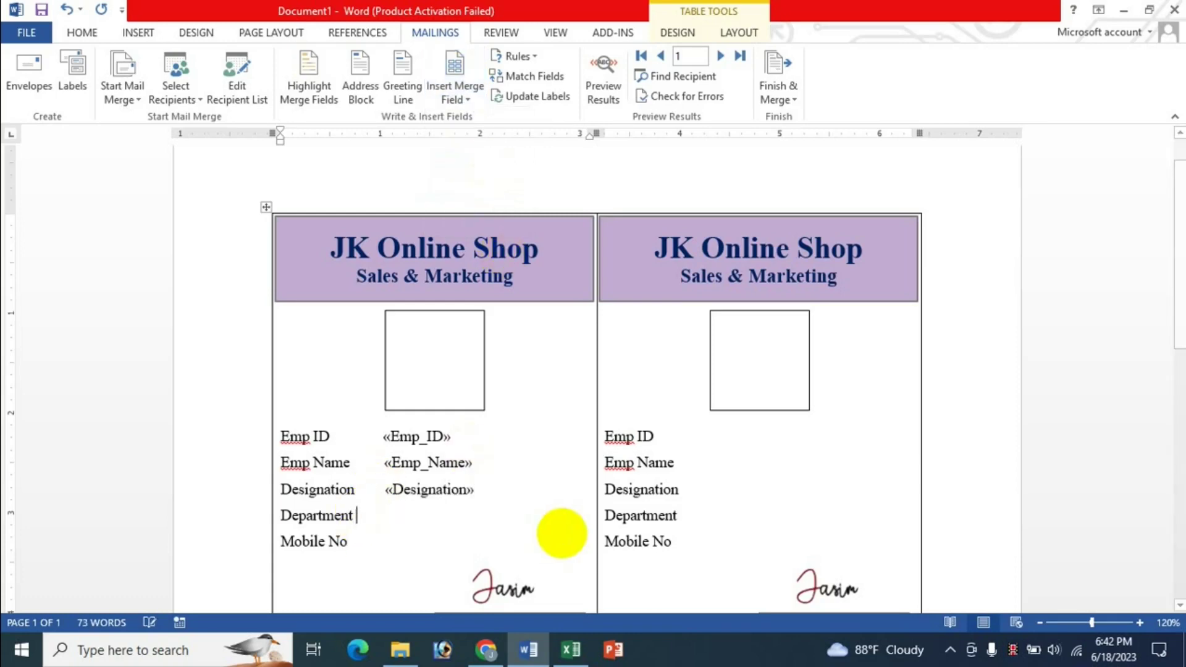
{"action": "left_click", "coordinate": [456, 91]}
{"action": "left_click", "coordinate": [484, 183]}
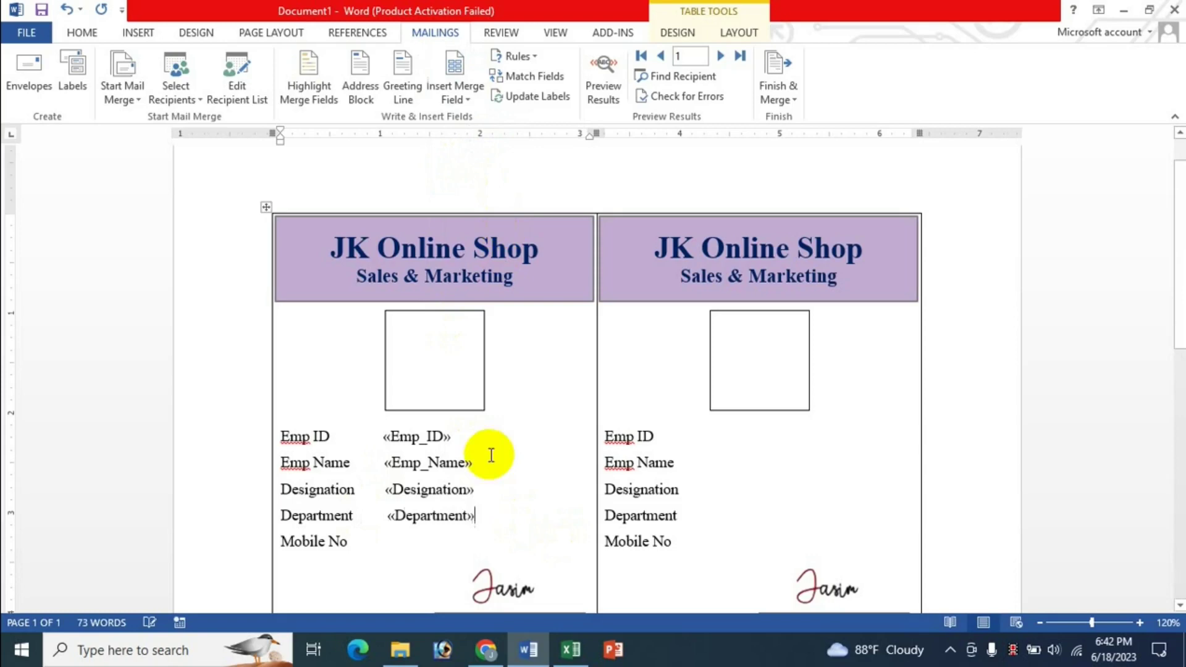
{"action": "left_click", "coordinate": [371, 542]}
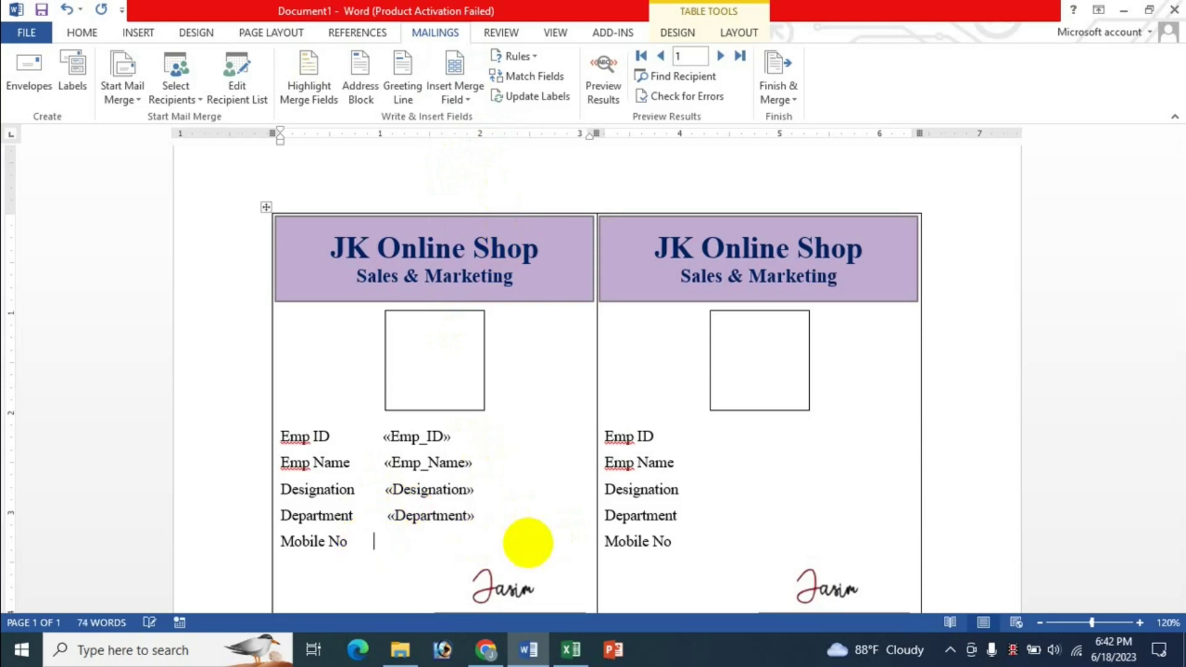
{"action": "left_click", "coordinate": [456, 90]}
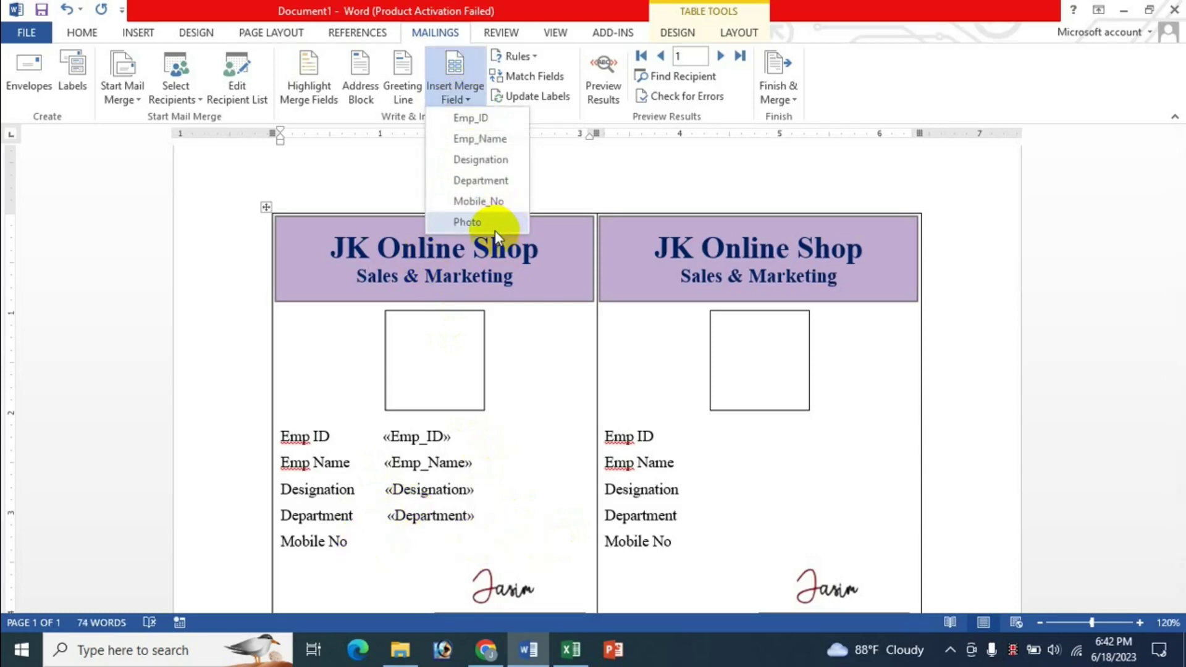
{"action": "left_click", "coordinate": [488, 200]}
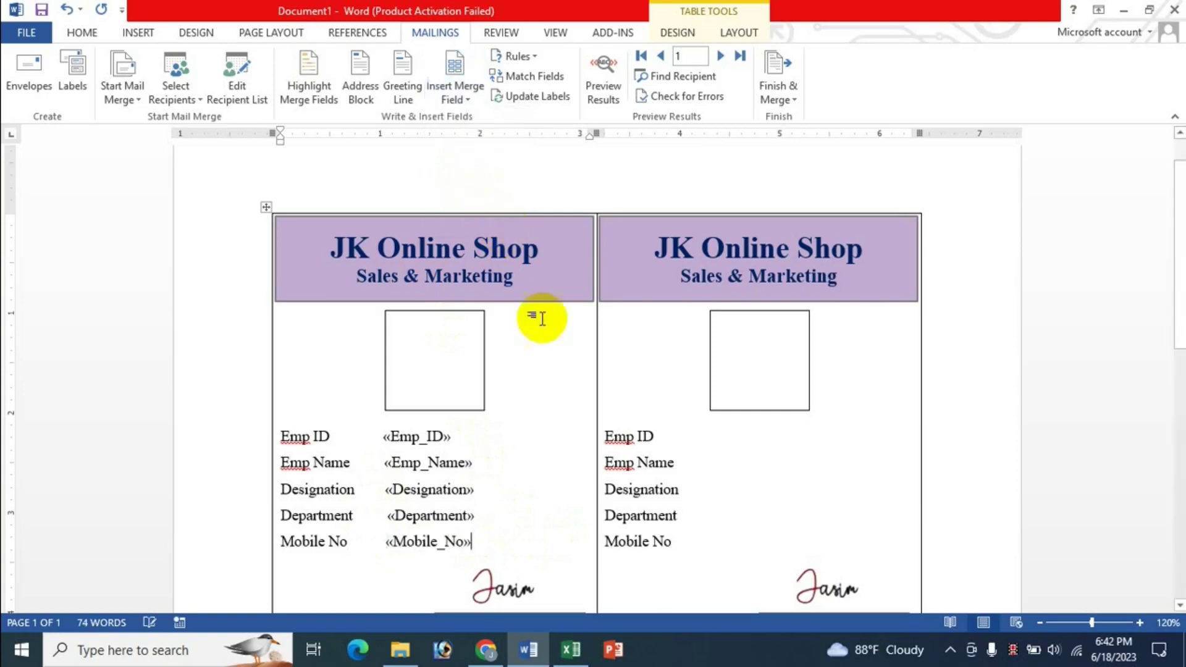
{"action": "left_click", "coordinate": [385, 515]}
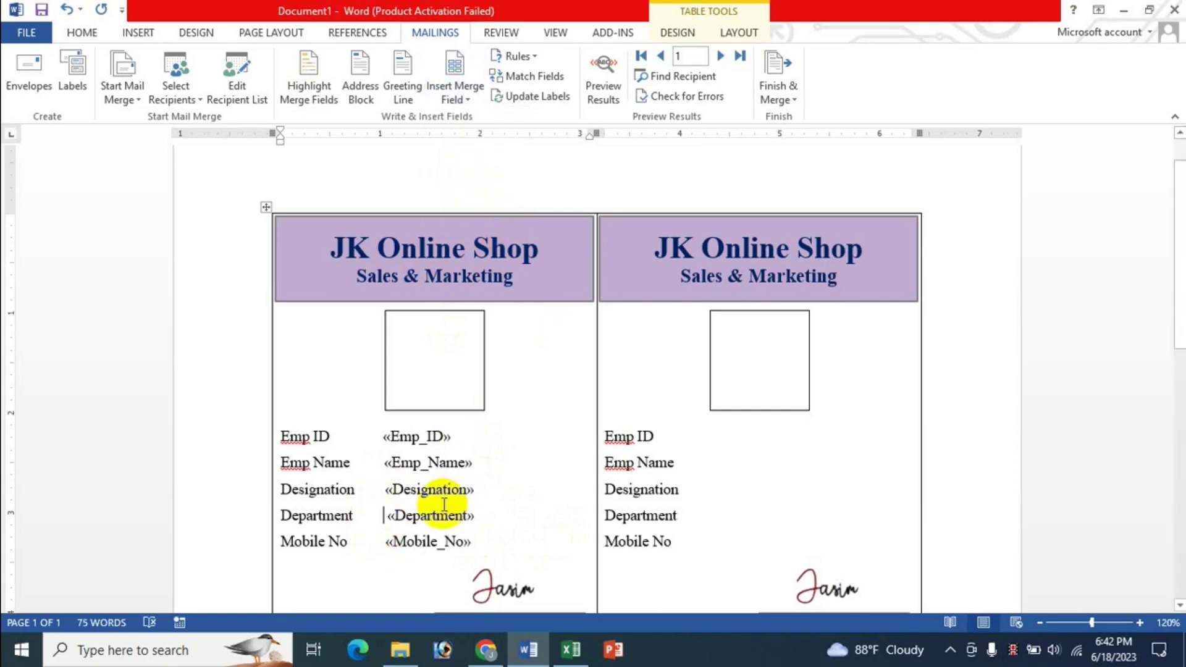
{"action": "key", "text": "BackSpace"}
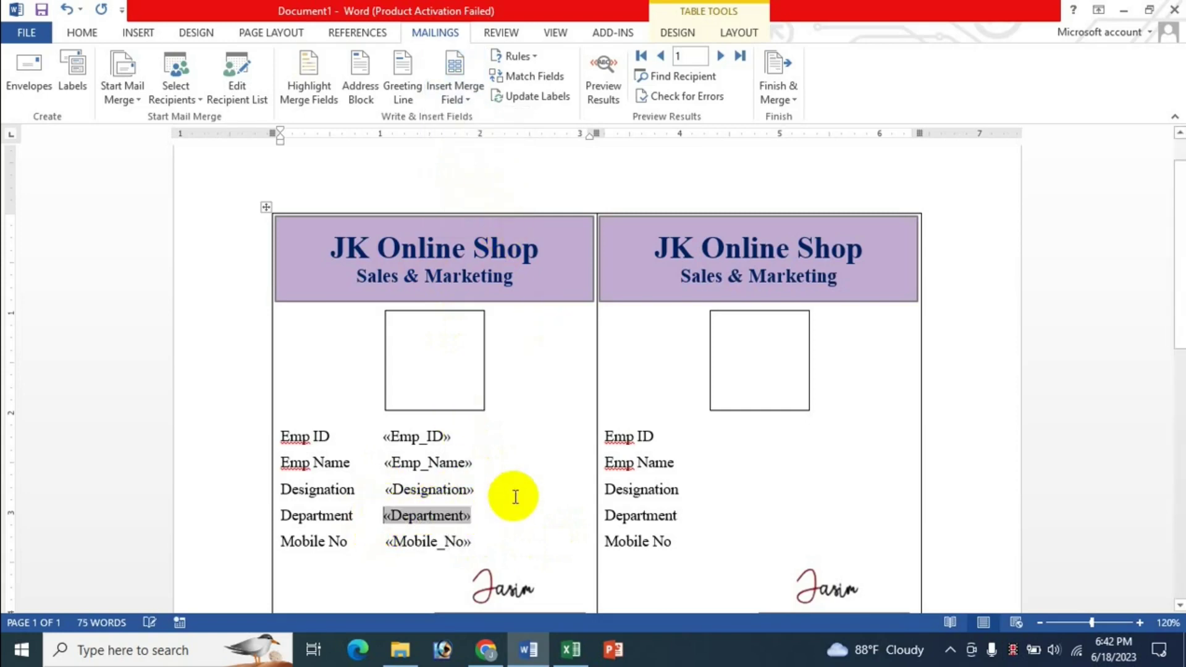
{"action": "key", "text": "ctrl+z"}
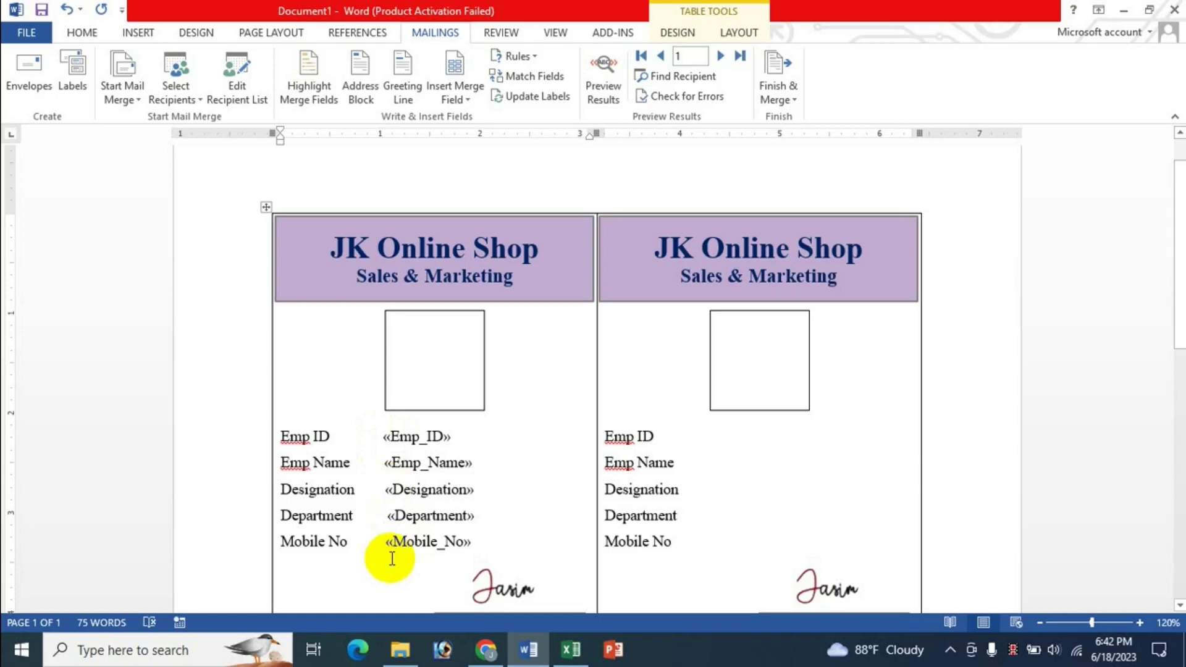
- Build an INCLUDEPICTURE field in the photo box with the Photo merge field inside its quotes
{"action": "scroll", "coordinate": [446, 460], "scroll_direction": "down", "scroll_amount": 1}
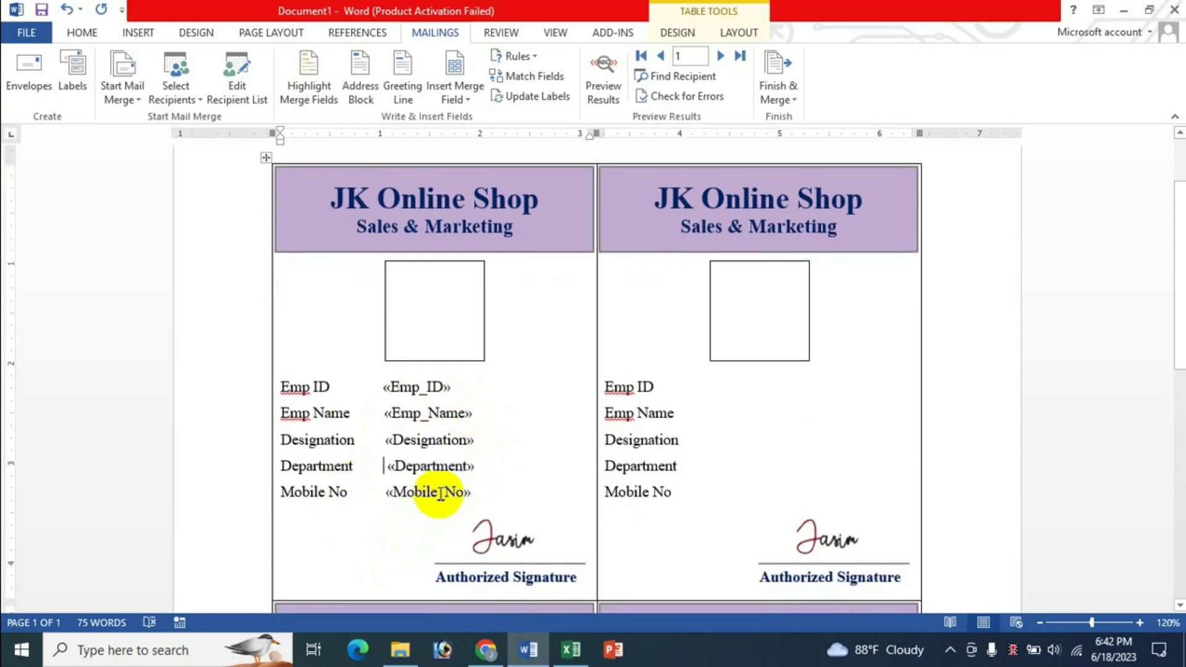
{"action": "left_click", "coordinate": [466, 99]}
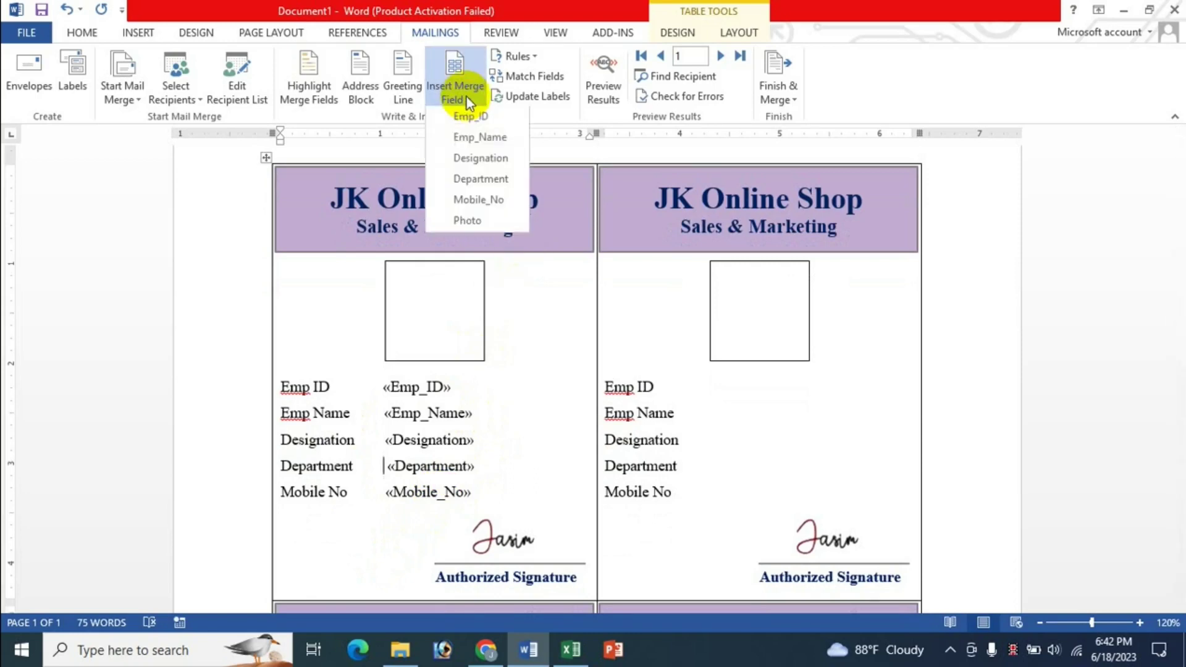
{"action": "left_click", "coordinate": [436, 301]}
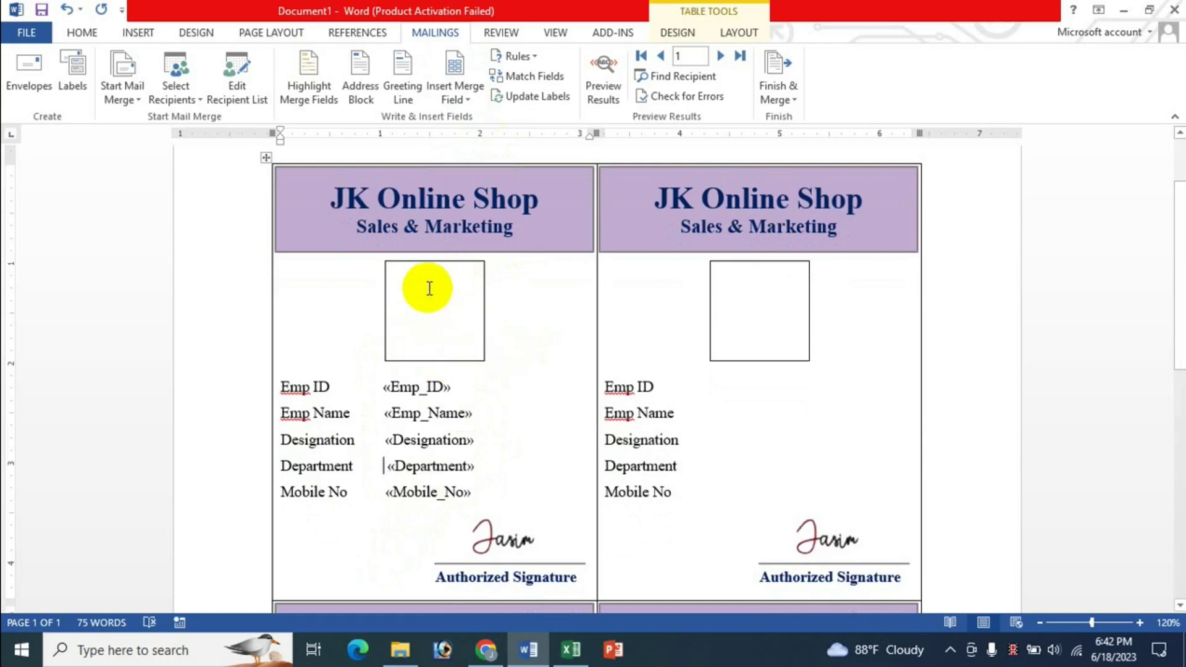
{"action": "left_click", "coordinate": [429, 289]}
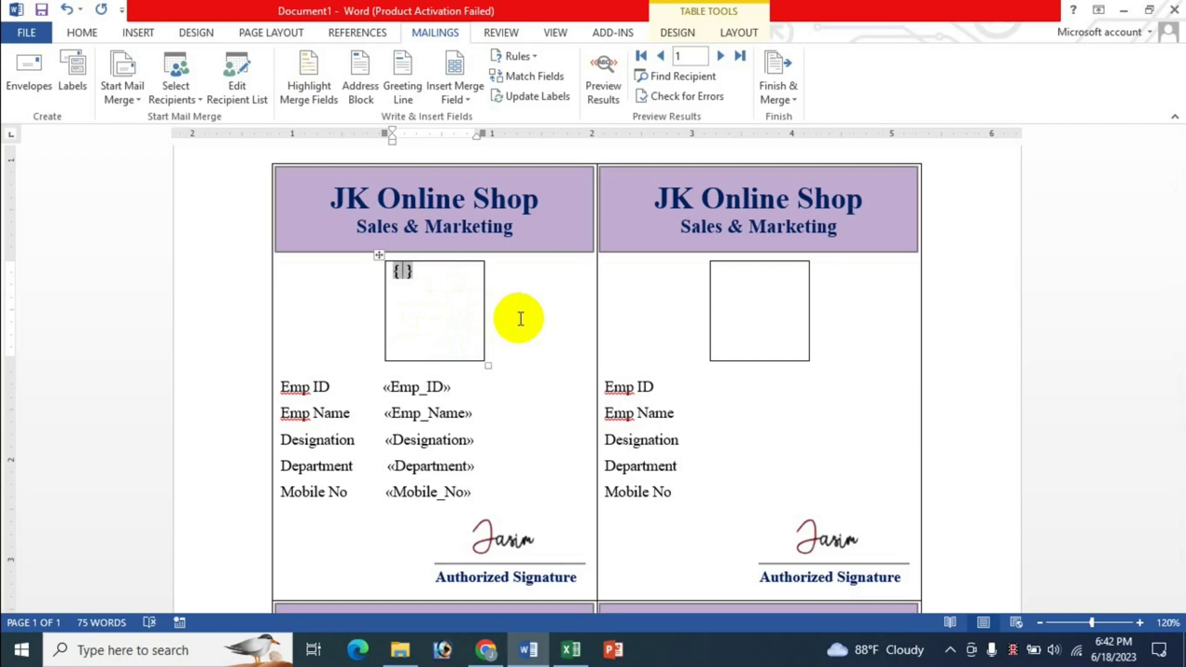
{"action": "type", "text": "incl"}
{"action": "type", "text": "ude "}
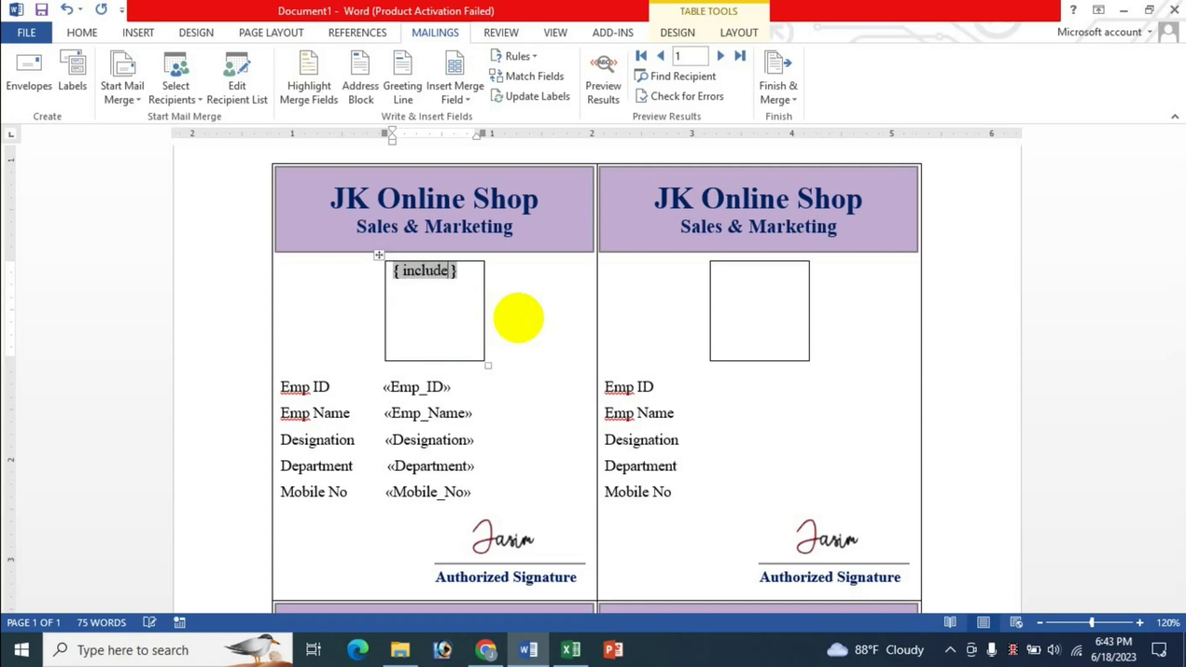
{"action": "type", "text": "pic"}
{"action": "type", "text": "ture"}
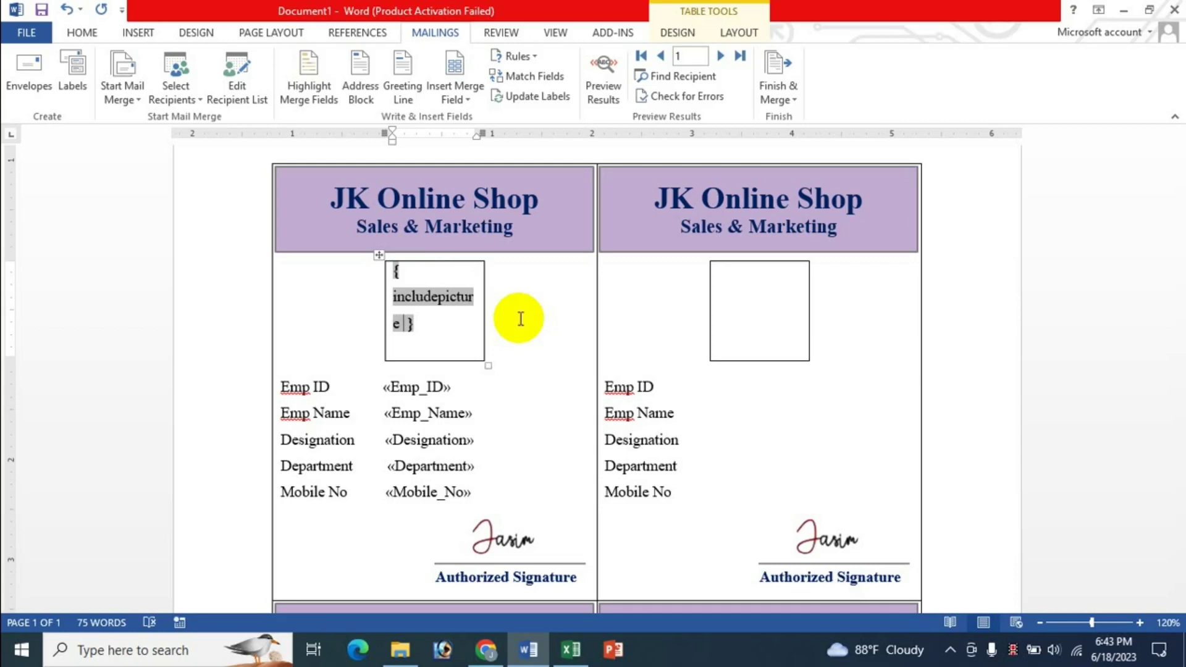
{"action": "type", "text": "\""}
{"action": "left_click", "coordinate": [410, 323]}
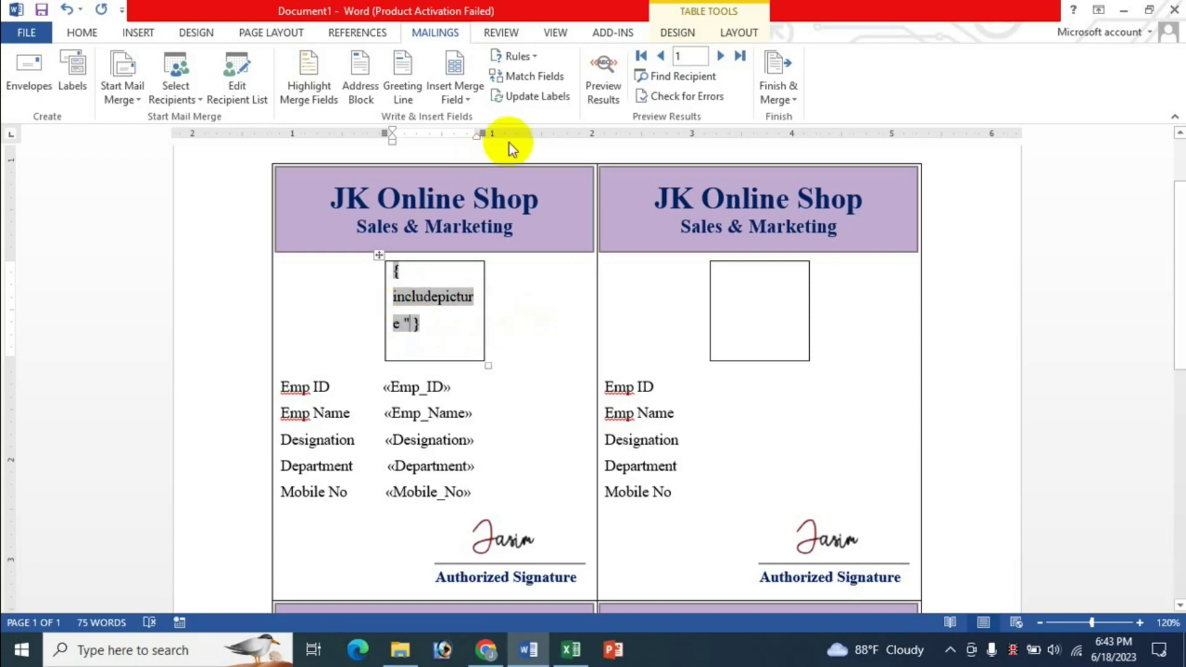
{"action": "left_click", "coordinate": [462, 101]}
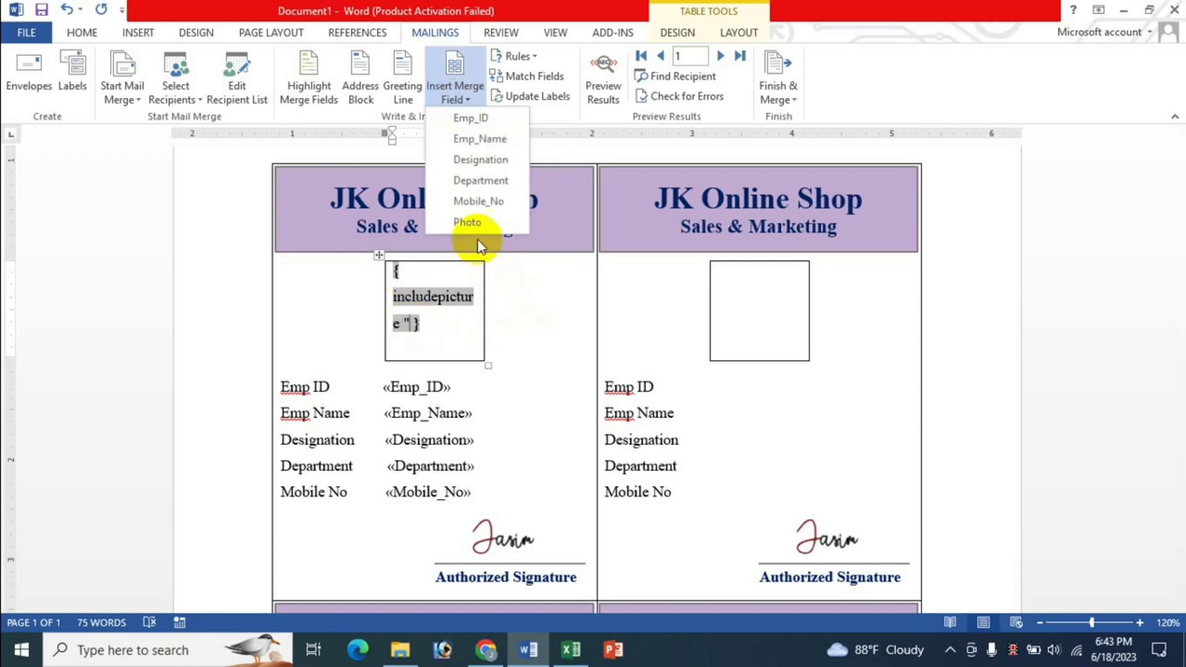
{"action": "left_click", "coordinate": [474, 223]}
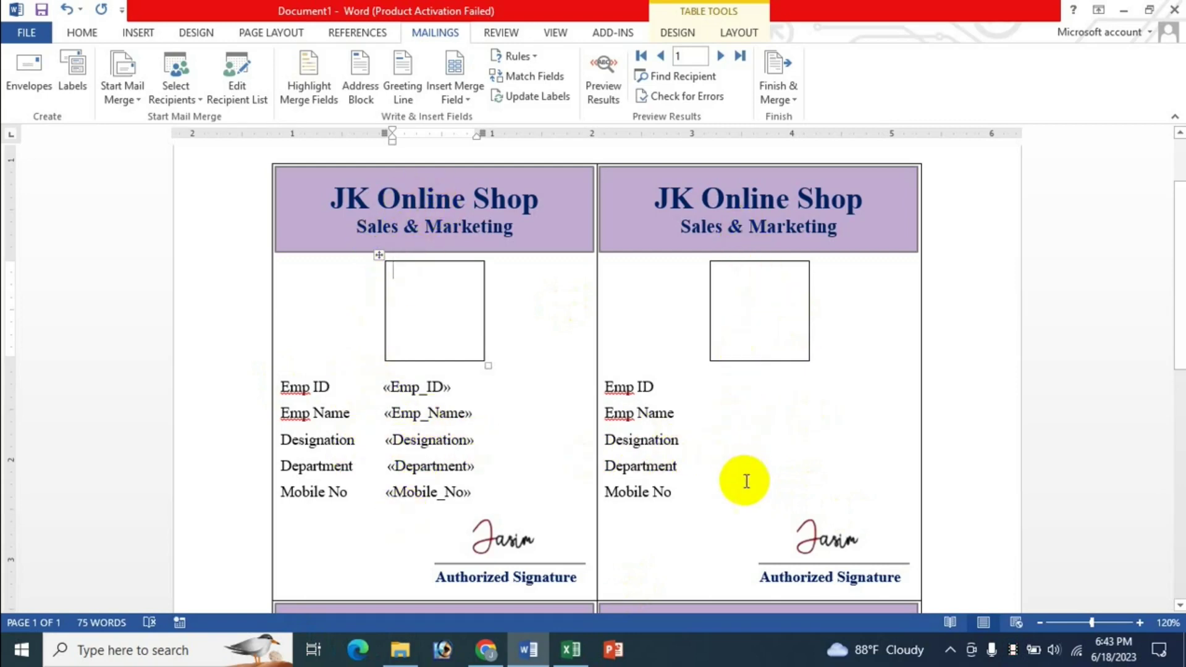
- Use Update Labels to copy the first card's Emp_ID through Mobile_No fields to every label
{"action": "scroll", "coordinate": [747, 476], "scroll_direction": "down", "scroll_amount": 3}
{"action": "scroll", "coordinate": [749, 492], "scroll_direction": "down", "scroll_amount": 2}
{"action": "scroll", "coordinate": [710, 468], "scroll_direction": "up", "scroll_amount": 2}
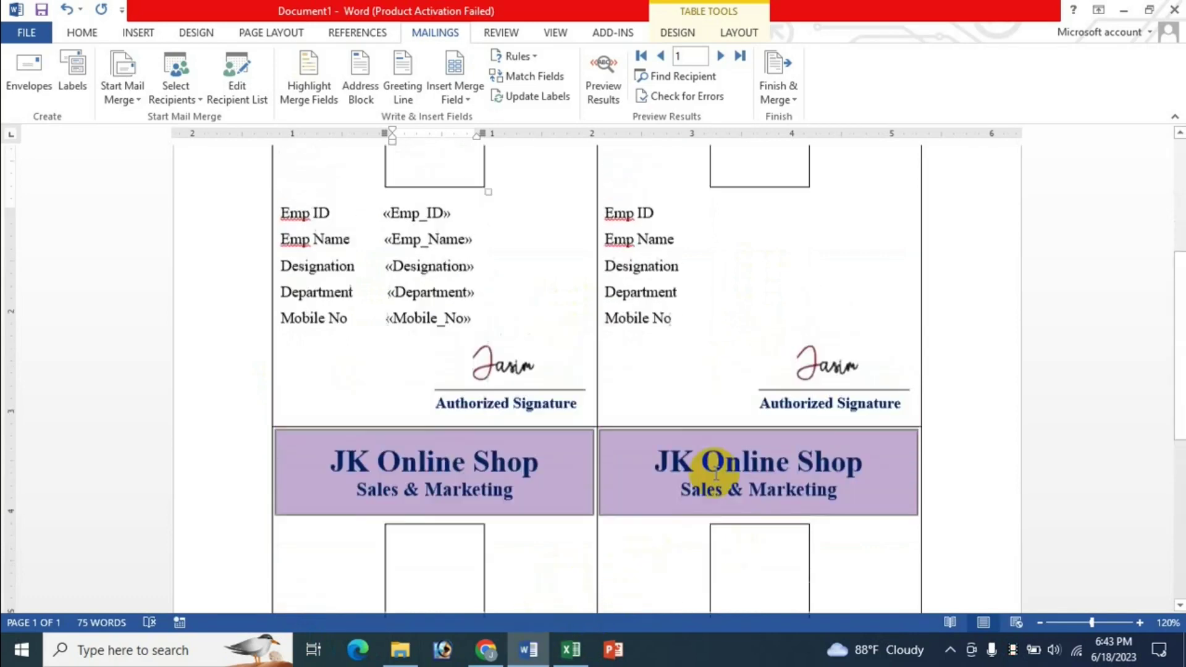
{"action": "scroll", "coordinate": [710, 471], "scroll_direction": "down", "scroll_amount": 2}
{"action": "scroll", "coordinate": [710, 469], "scroll_direction": "down", "scroll_amount": 2}
{"action": "scroll", "coordinate": [718, 469], "scroll_direction": "up", "scroll_amount": 3}
{"action": "scroll", "coordinate": [718, 470], "scroll_direction": "up", "scroll_amount": 2}
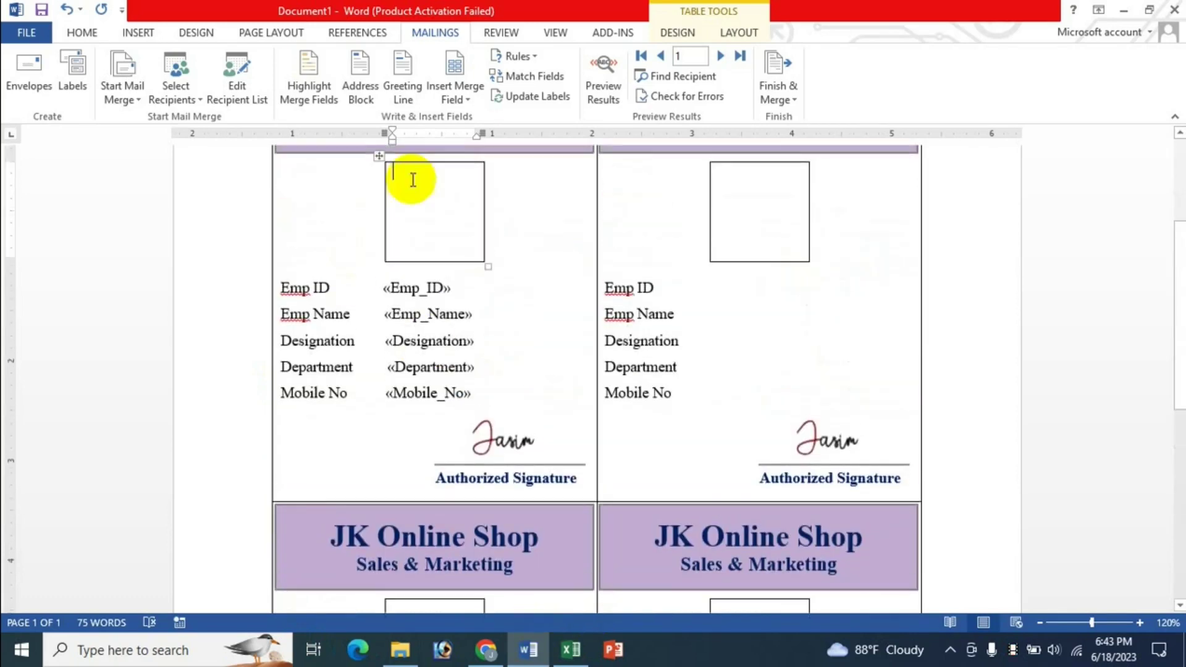
{"action": "scroll", "coordinate": [746, 403], "scroll_direction": "up", "scroll_amount": 1}
{"action": "scroll", "coordinate": [746, 403], "scroll_direction": "up", "scroll_amount": 2}
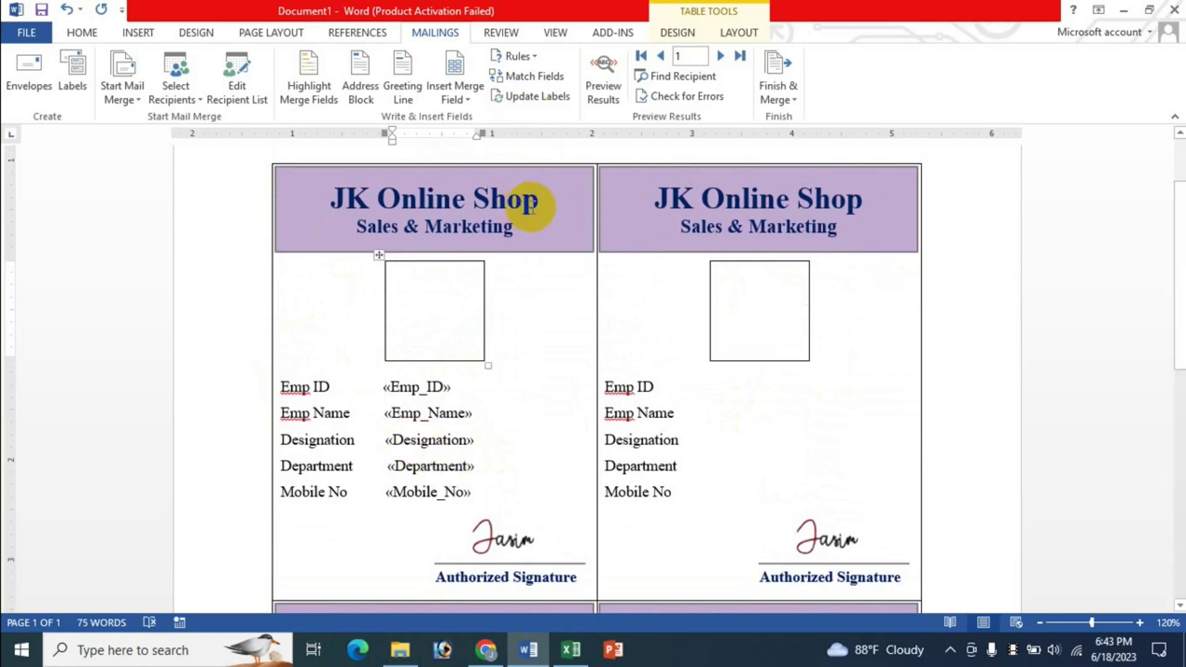
{"action": "left_click", "coordinate": [531, 109]}
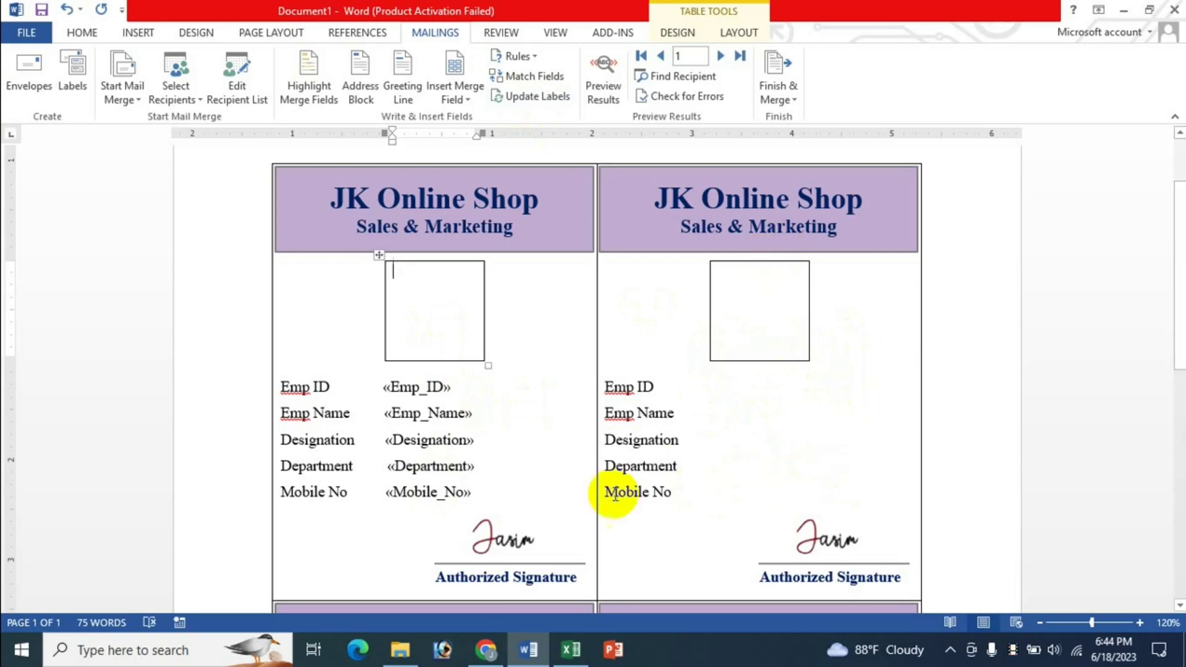
{"action": "left_click", "coordinate": [521, 102]}
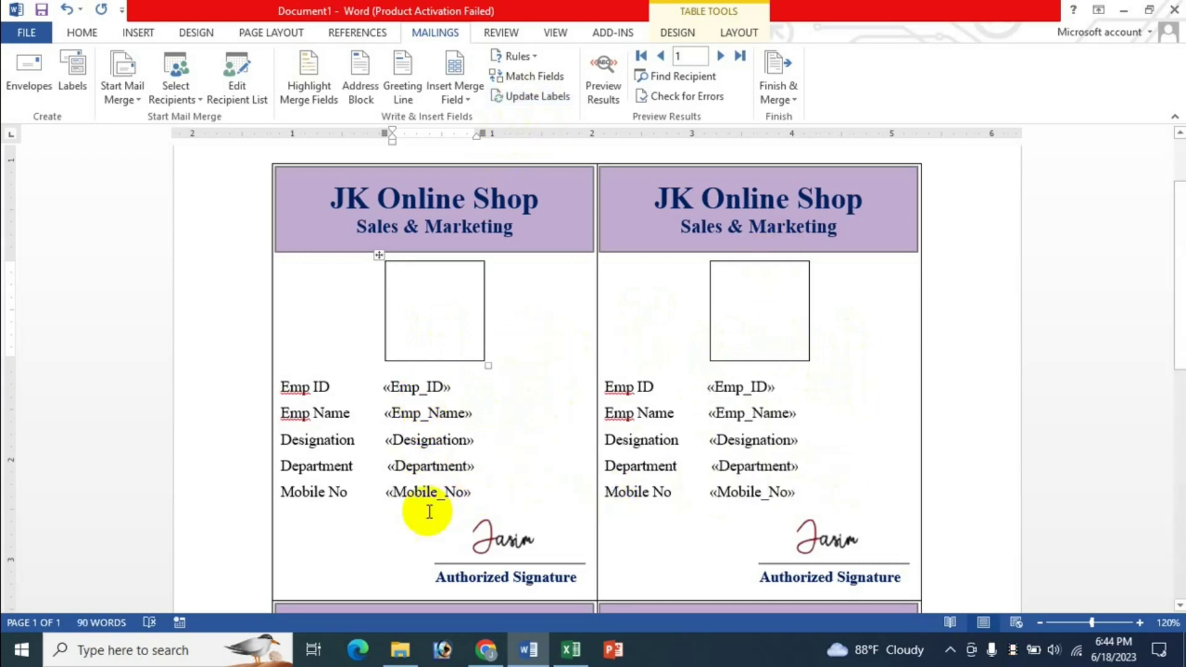
- Scroll through the label sheet to confirm every ID card shows the same merge fields
{"action": "scroll", "coordinate": [994, 406], "scroll_direction": "down", "scroll_amount": 3}
{"action": "scroll", "coordinate": [994, 405], "scroll_direction": "down", "scroll_amount": 5}
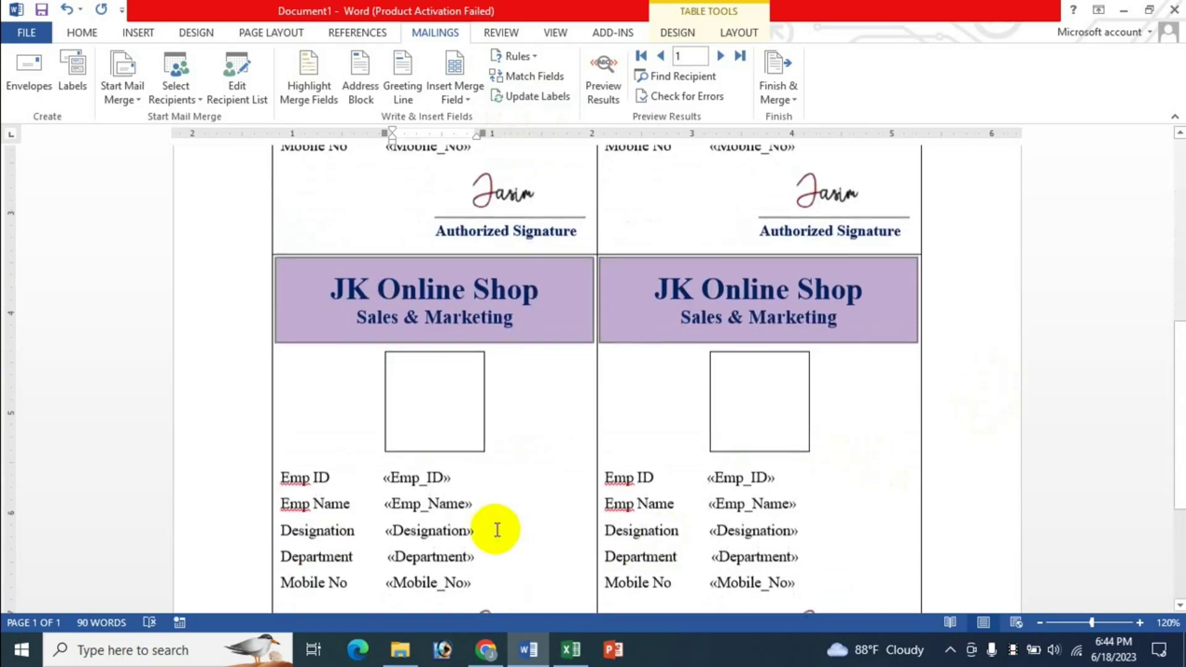
{"action": "scroll", "coordinate": [766, 488], "scroll_direction": "down", "scroll_amount": 1}
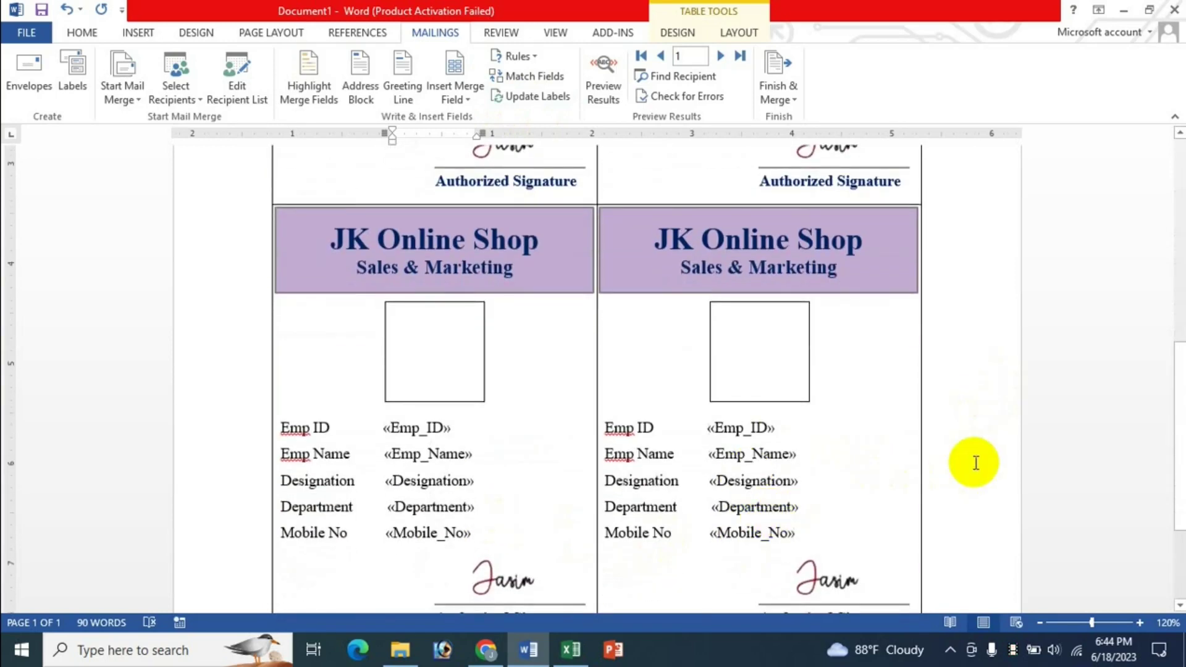
{"action": "scroll", "coordinate": [975, 463], "scroll_direction": "up", "scroll_amount": 3}
{"action": "scroll", "coordinate": [976, 463], "scroll_direction": "up", "scroll_amount": 3}
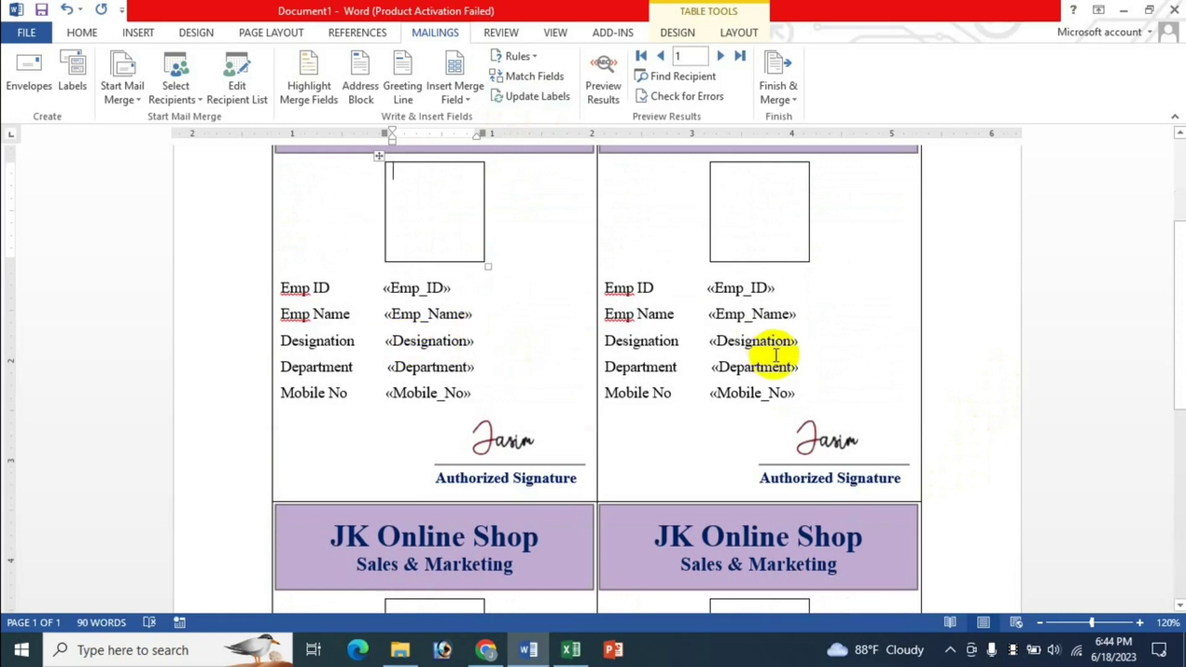
{"action": "scroll", "coordinate": [776, 355], "scroll_direction": "up", "scroll_amount": 1}
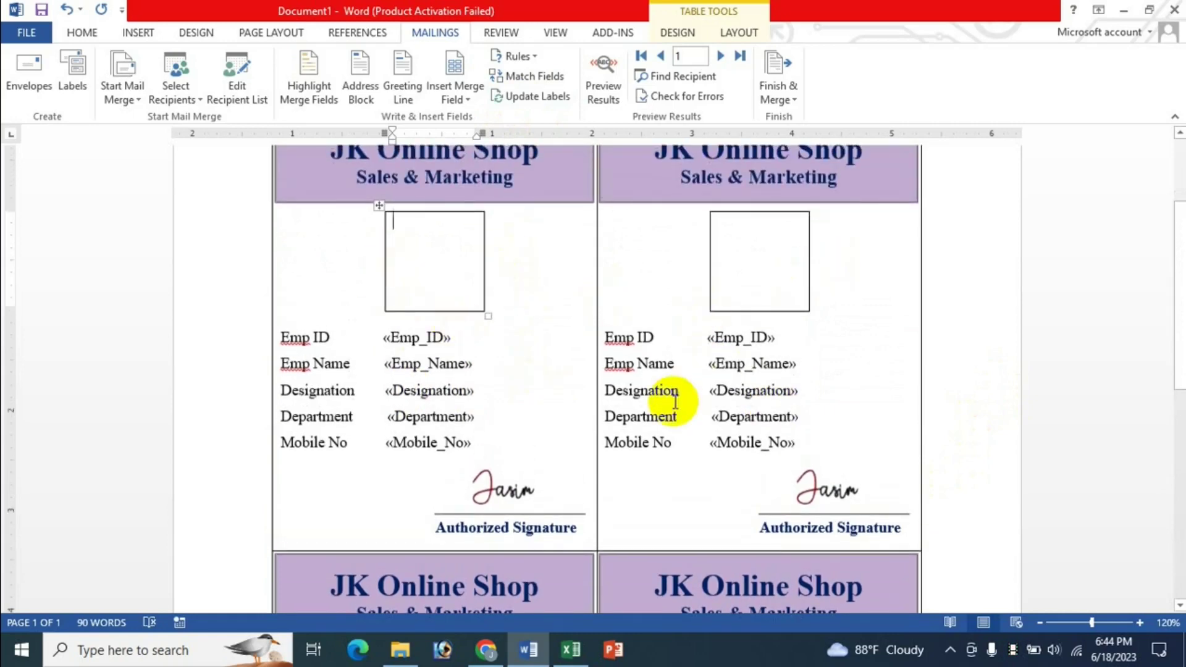
{"action": "scroll", "coordinate": [542, 384], "scroll_direction": "up", "scroll_amount": 3}
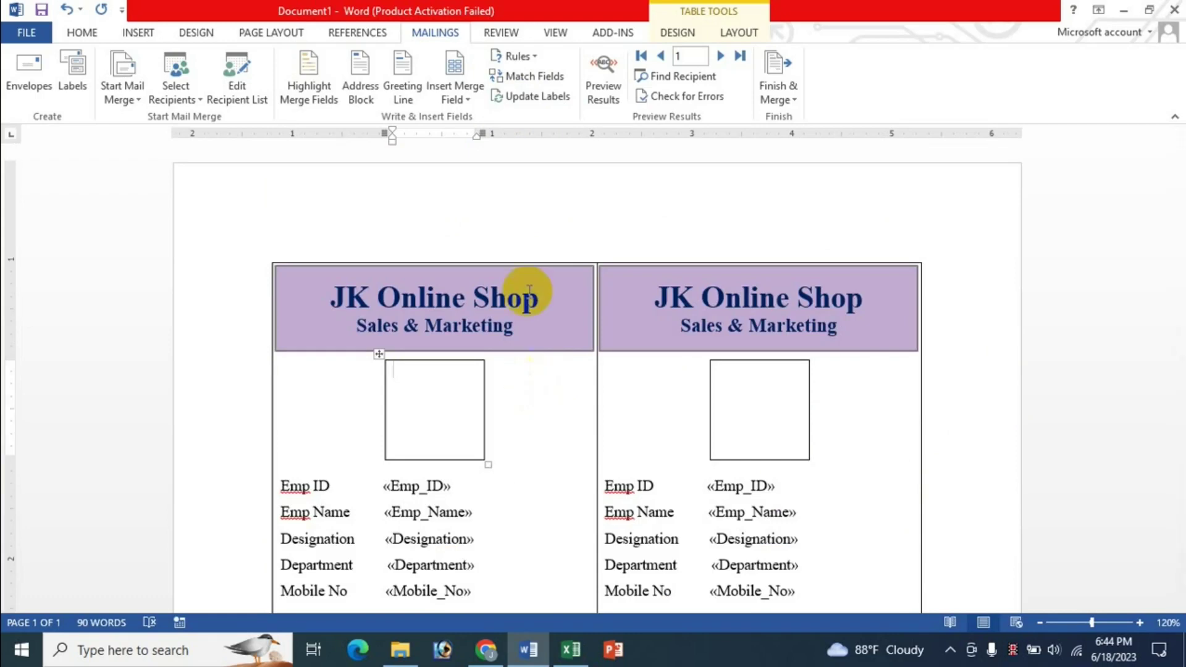
- Merge all employee records into a new Labels1 document with Edit Individual Documents
{"action": "left_click", "coordinate": [789, 95]}
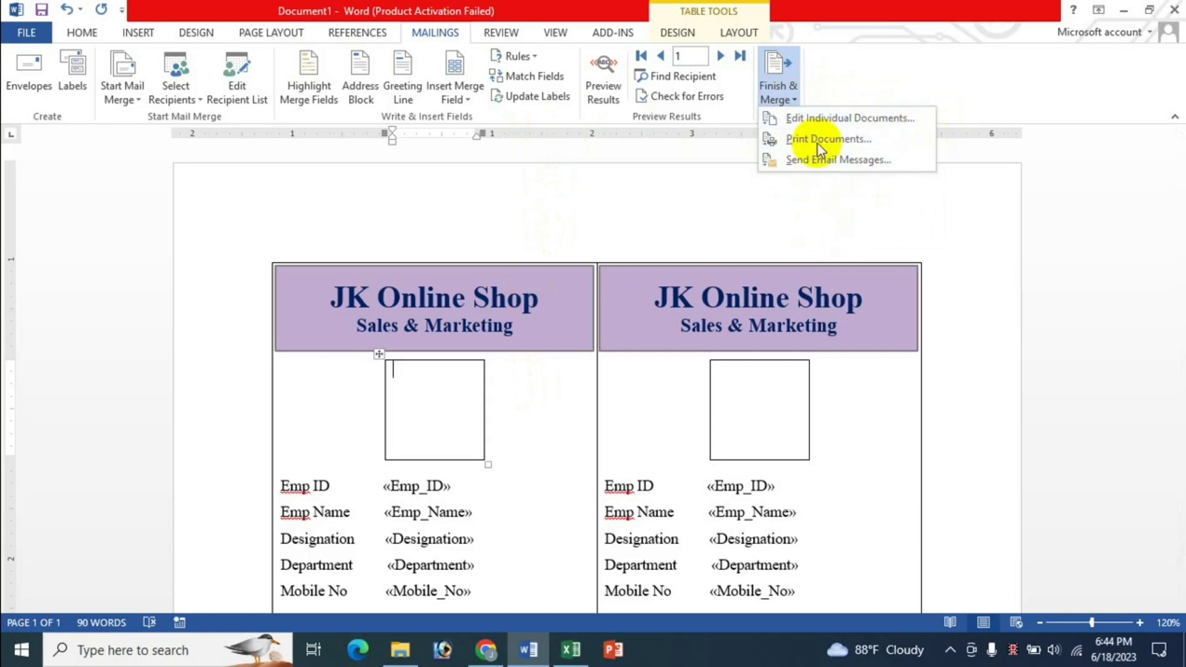
{"action": "left_click", "coordinate": [839, 117]}
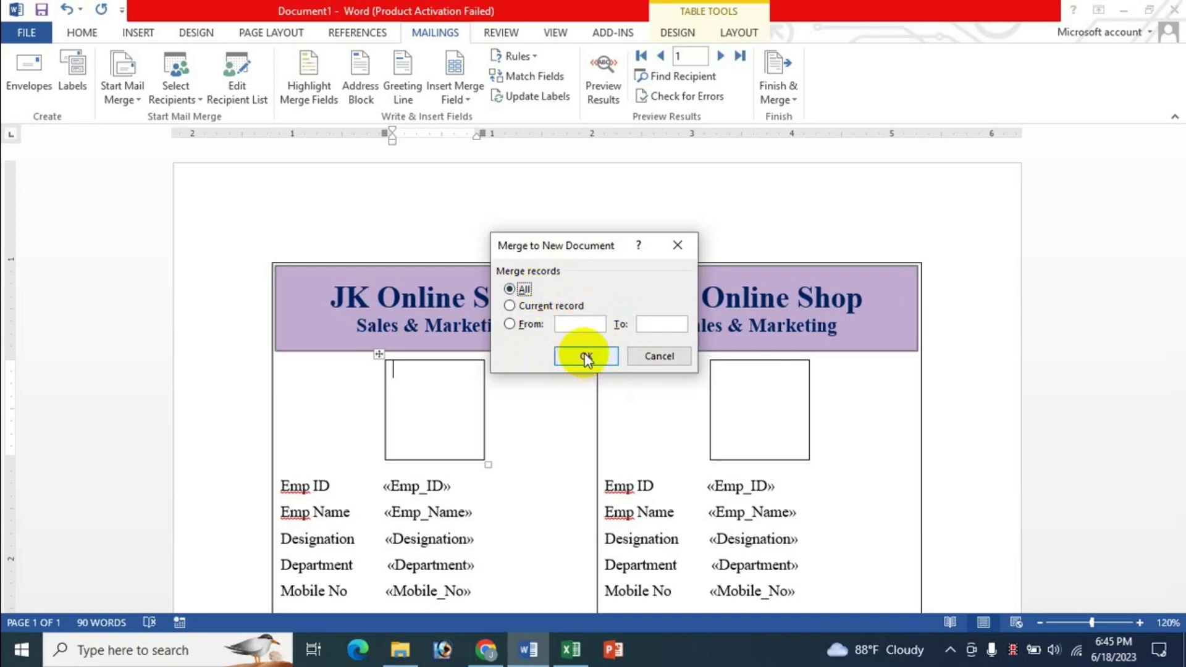
{"action": "left_click", "coordinate": [585, 357]}
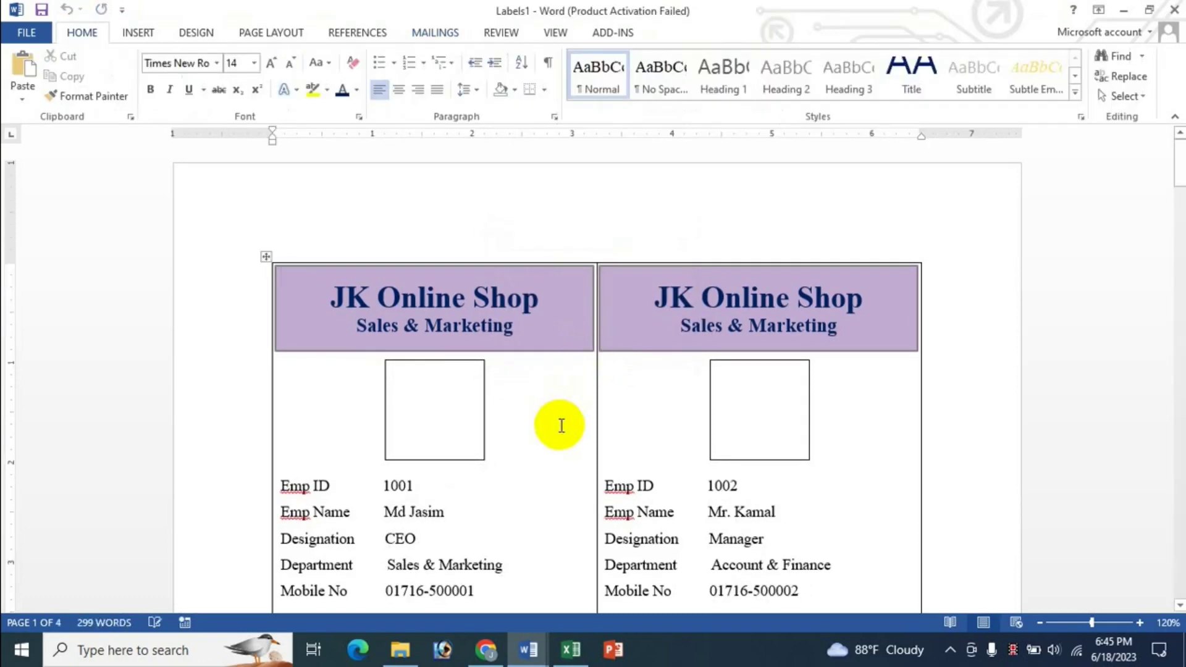
{"action": "scroll", "coordinate": [596, 423], "scroll_direction": "down", "scroll_amount": 3}
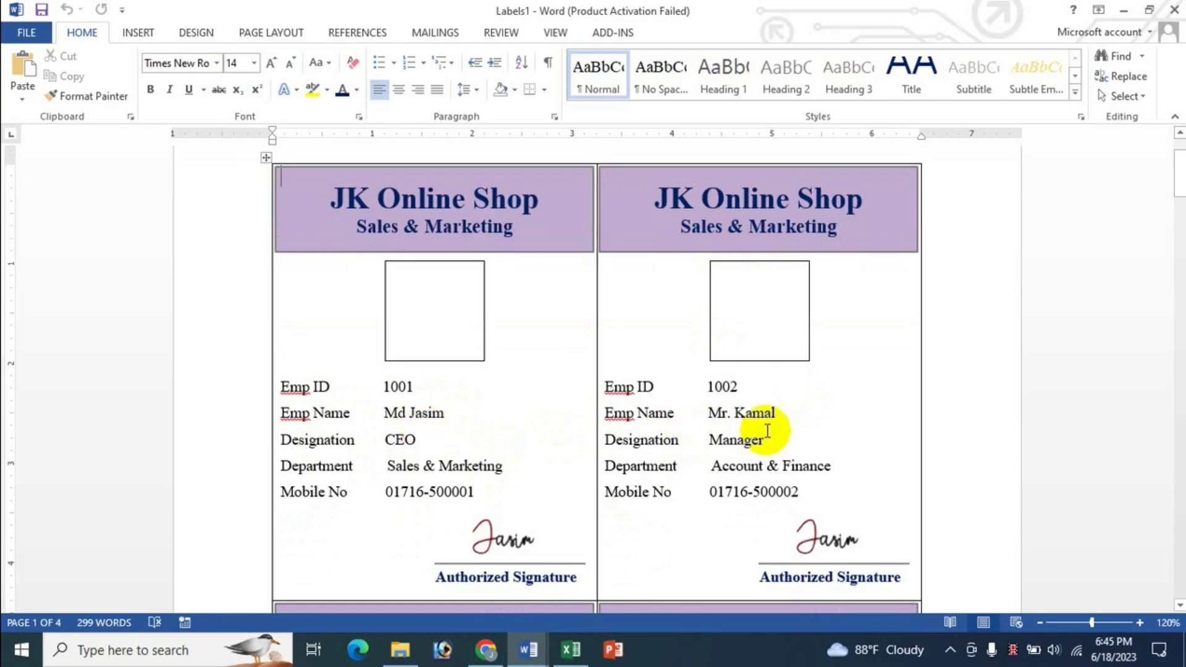
{"action": "scroll", "coordinate": [729, 389], "scroll_direction": "down", "scroll_amount": 2}
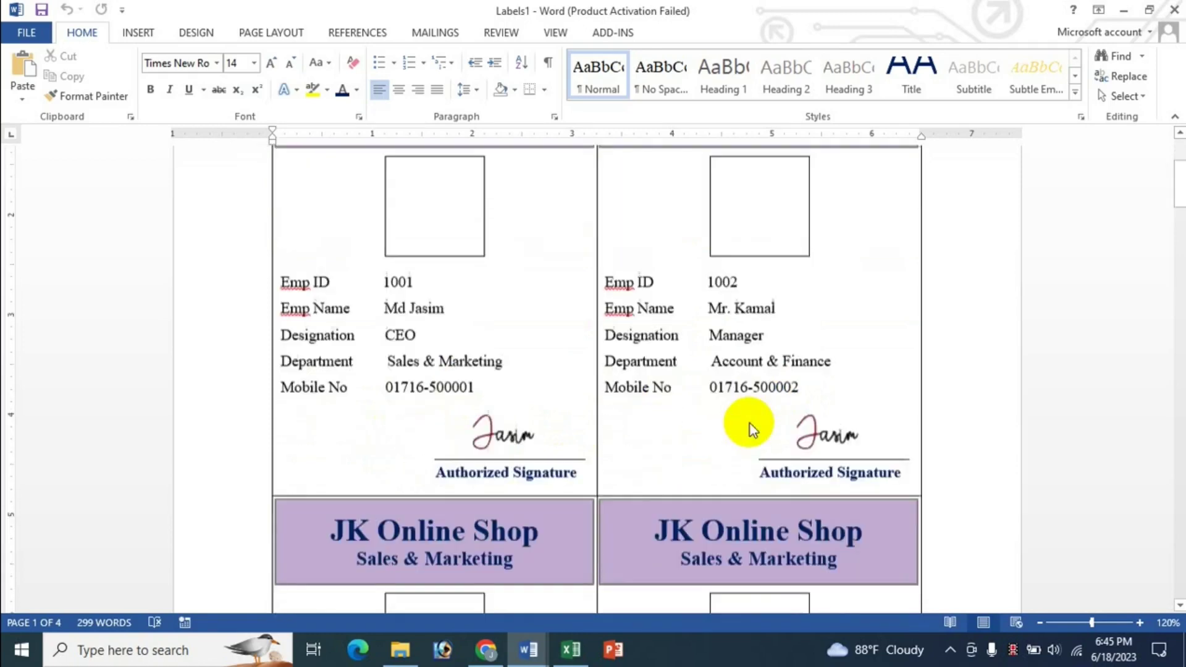
{"action": "scroll", "coordinate": [749, 424], "scroll_direction": "down", "scroll_amount": 3}
{"action": "scroll", "coordinate": [750, 429], "scroll_direction": "down", "scroll_amount": 2}
{"action": "scroll", "coordinate": [842, 497], "scroll_direction": "down", "scroll_amount": 1}
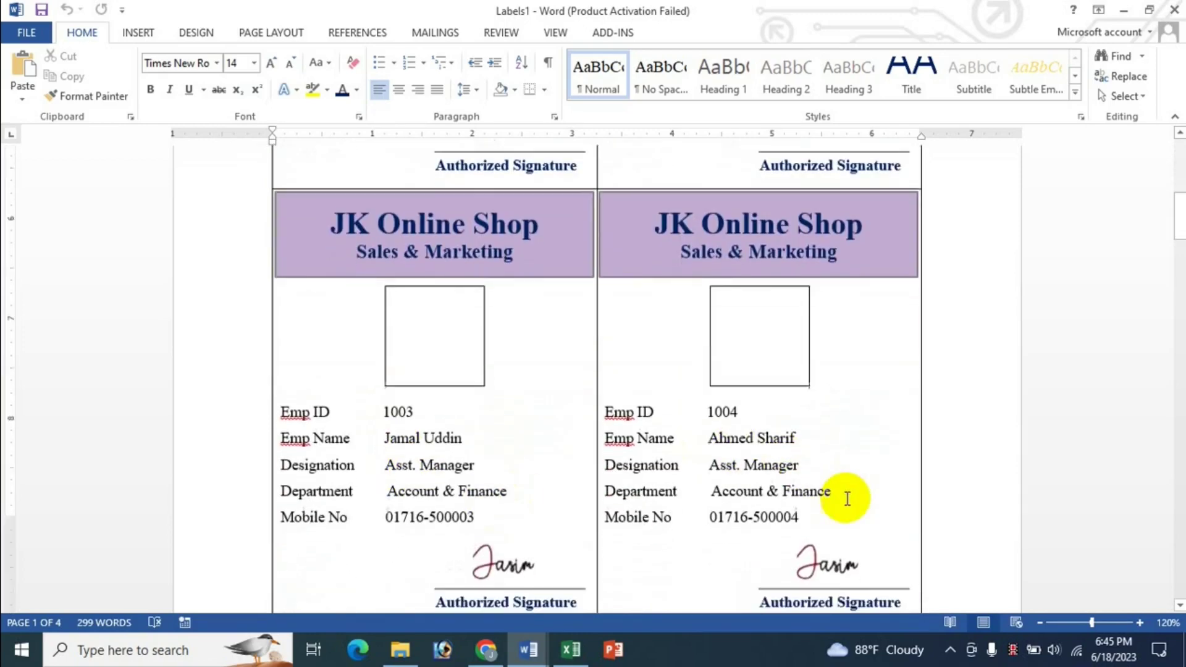
{"action": "scroll", "coordinate": [842, 496], "scroll_direction": "down", "scroll_amount": 5}
{"action": "scroll", "coordinate": [846, 499], "scroll_direction": "down", "scroll_amount": 3}
{"action": "scroll", "coordinate": [847, 499], "scroll_direction": "down", "scroll_amount": 7}
{"action": "scroll", "coordinate": [749, 498], "scroll_direction": "down", "scroll_amount": 1}
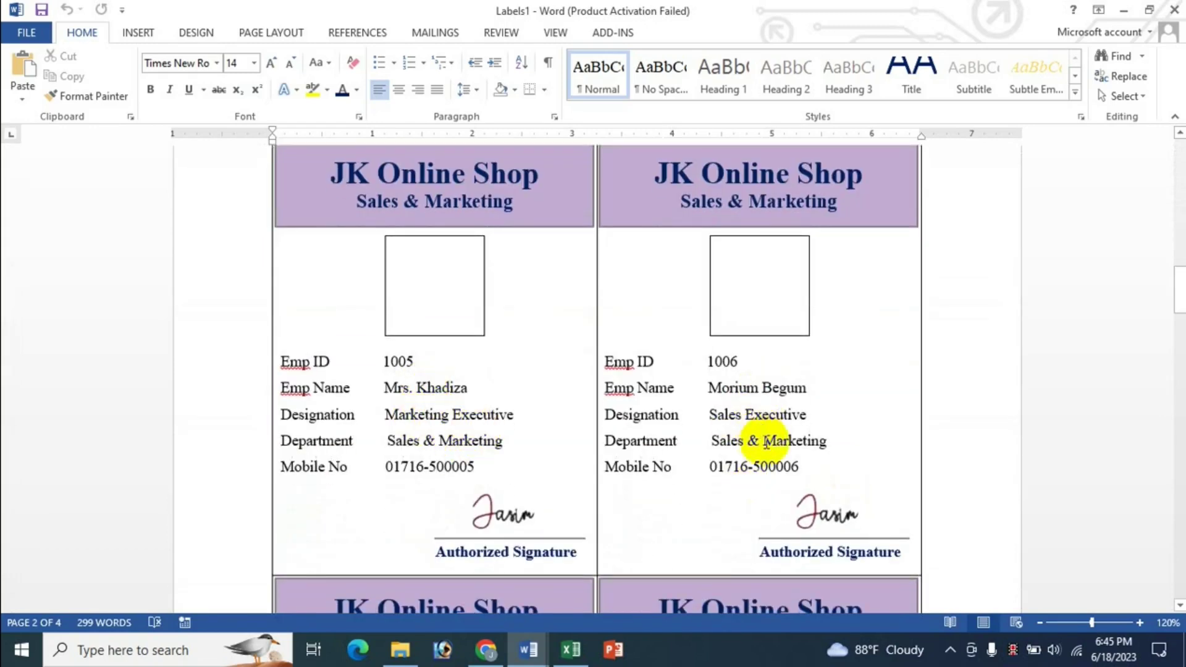
{"action": "scroll", "coordinate": [766, 439], "scroll_direction": "down", "scroll_amount": 5}
{"action": "scroll", "coordinate": [763, 442], "scroll_direction": "down", "scroll_amount": 3}
{"action": "scroll", "coordinate": [728, 405], "scroll_direction": "down", "scroll_amount": 7}
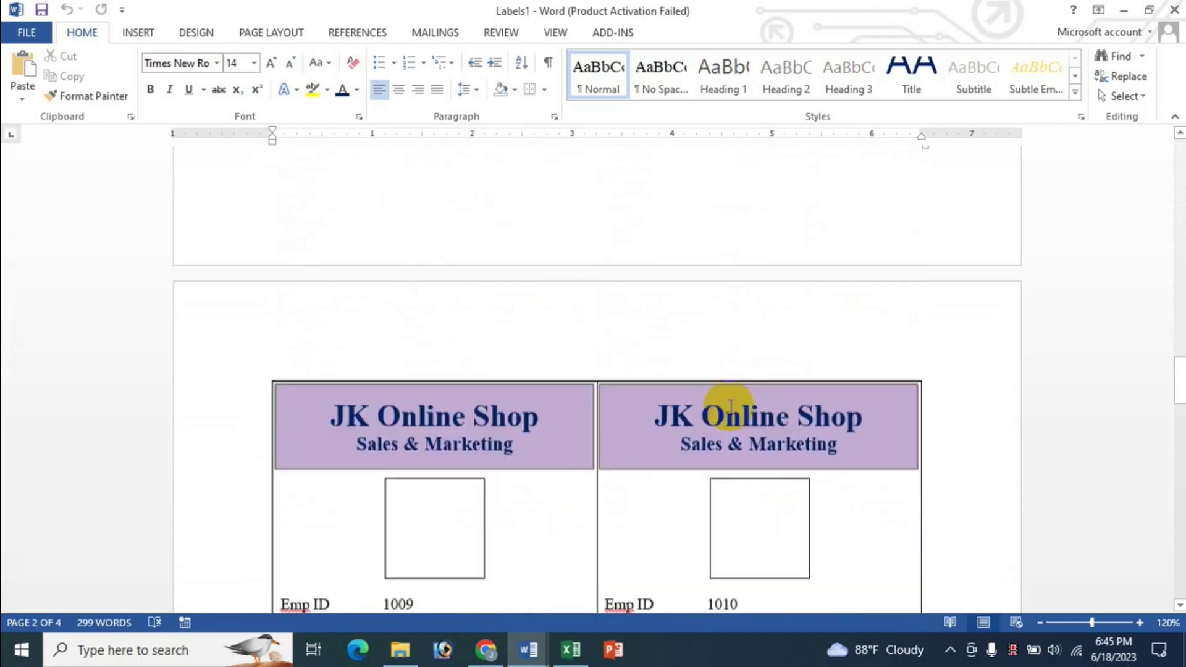
{"action": "scroll", "coordinate": [720, 389], "scroll_direction": "down", "scroll_amount": 3}
{"action": "scroll", "coordinate": [741, 398], "scroll_direction": "down", "scroll_amount": 1}
{"action": "scroll", "coordinate": [746, 403], "scroll_direction": "down", "scroll_amount": 4}
{"action": "scroll", "coordinate": [760, 402], "scroll_direction": "down", "scroll_amount": 7}
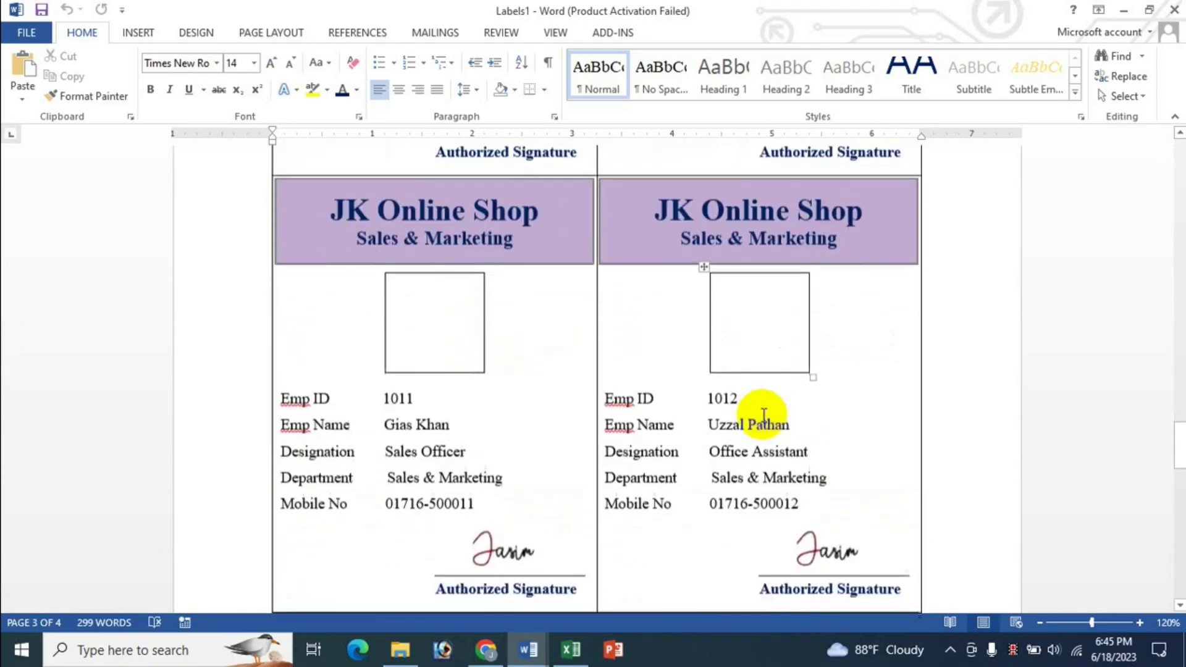
{"action": "scroll", "coordinate": [785, 334], "scroll_direction": "down", "scroll_amount": 2}
{"action": "scroll", "coordinate": [749, 405], "scroll_direction": "down", "scroll_amount": 6}
{"action": "scroll", "coordinate": [753, 412], "scroll_direction": "down", "scroll_amount": 3}
{"action": "scroll", "coordinate": [754, 405], "scroll_direction": "up", "scroll_amount": 8}
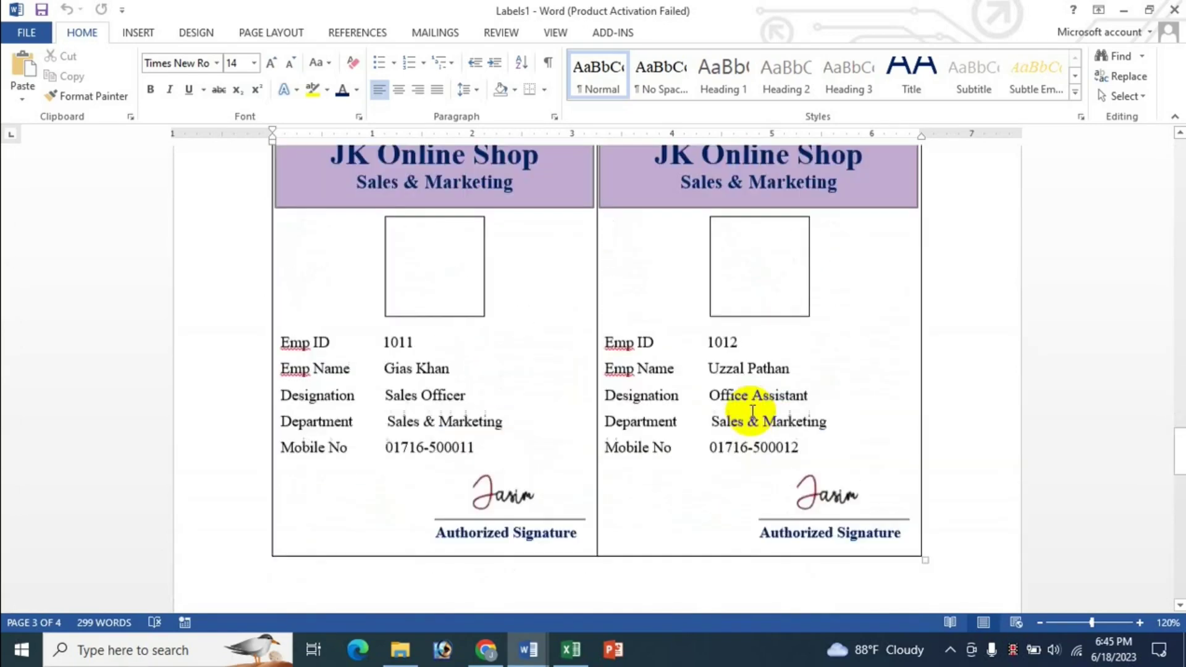
{"action": "scroll", "coordinate": [711, 423], "scroll_direction": "up", "scroll_amount": 3}
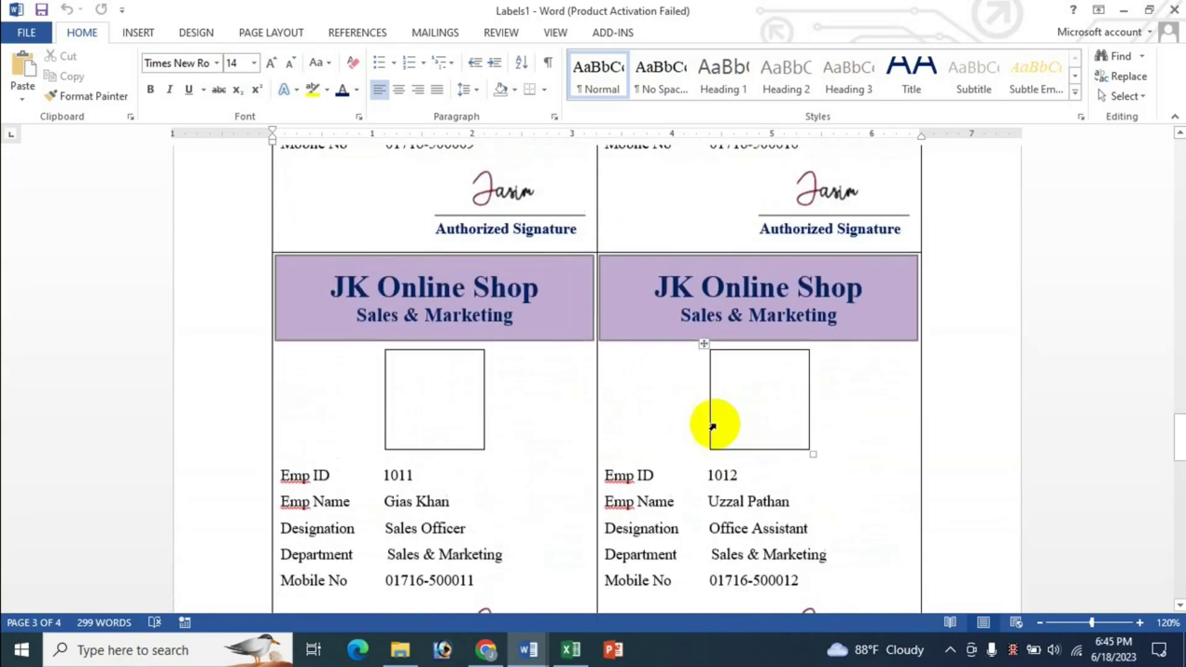
{"action": "left_click", "coordinate": [570, 649]}
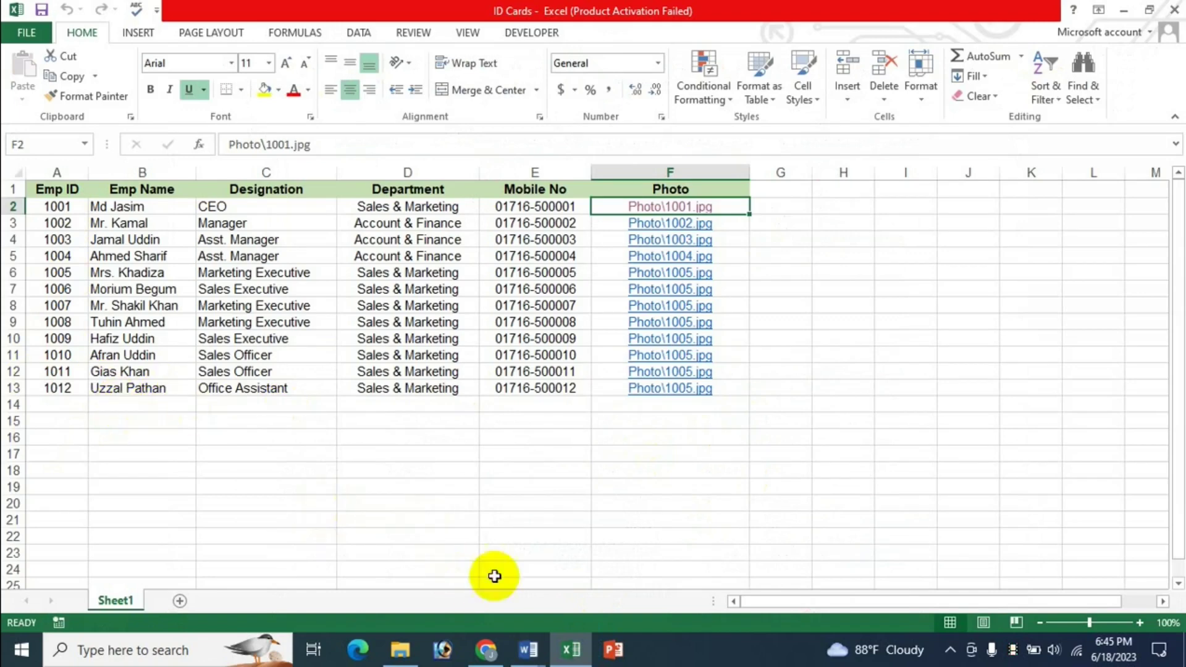
{"action": "left_click", "coordinate": [529, 648]}
{"action": "left_click", "coordinate": [588, 594]}
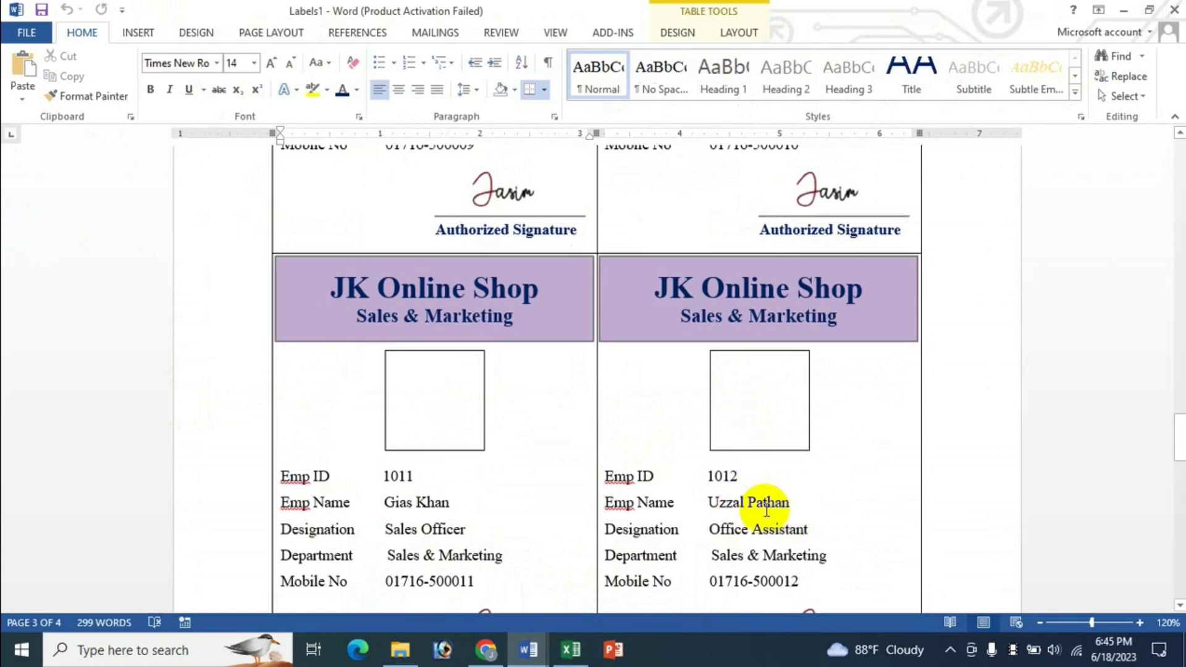
{"action": "scroll", "coordinate": [791, 518], "scroll_direction": "up", "scroll_amount": 5}
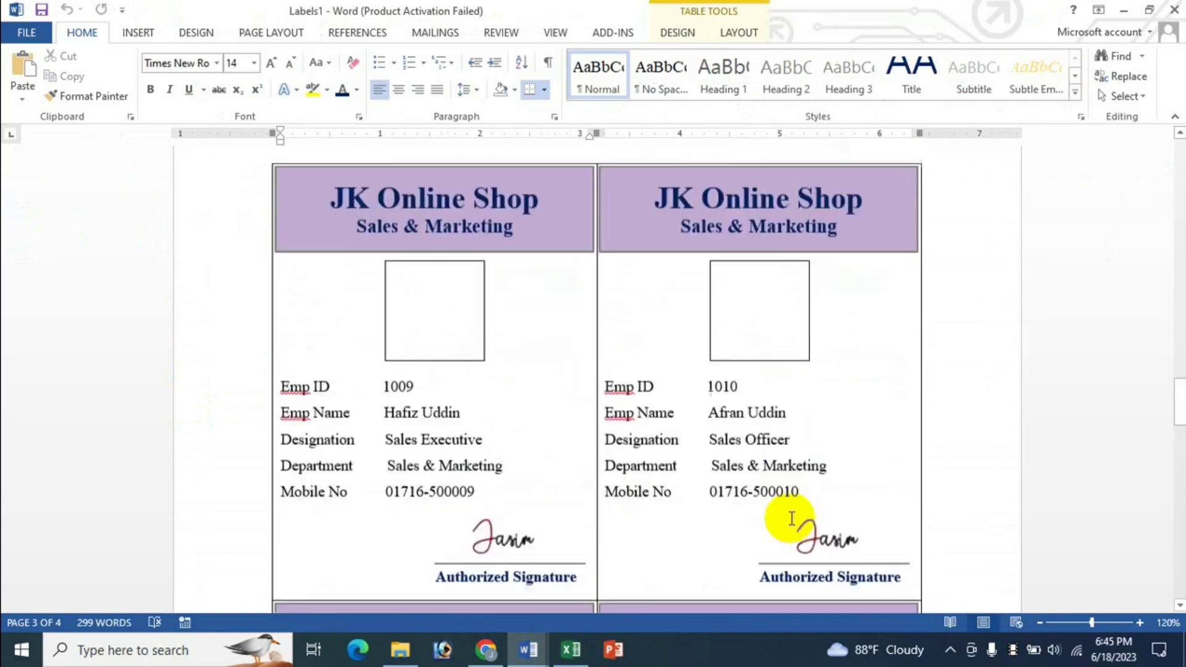
{"action": "scroll", "coordinate": [791, 518], "scroll_direction": "up", "scroll_amount": 5}
{"action": "scroll", "coordinate": [791, 518], "scroll_direction": "up", "scroll_amount": 5}
{"action": "scroll", "coordinate": [791, 518], "scroll_direction": "up", "scroll_amount": 5}
{"action": "scroll", "coordinate": [791, 518], "scroll_direction": "up", "scroll_amount": 5}
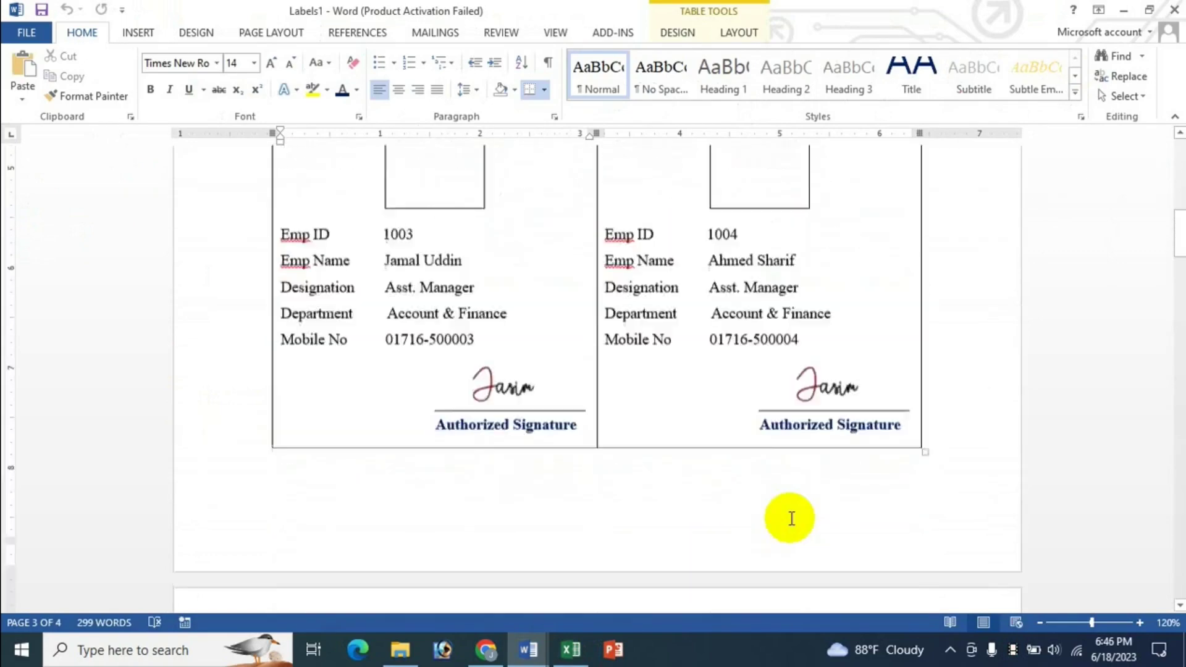
{"action": "scroll", "coordinate": [791, 518], "scroll_direction": "up", "scroll_amount": 5}
{"action": "scroll", "coordinate": [791, 517], "scroll_direction": "up", "scroll_amount": 3}
{"action": "scroll", "coordinate": [741, 421], "scroll_direction": "up", "scroll_amount": 1}
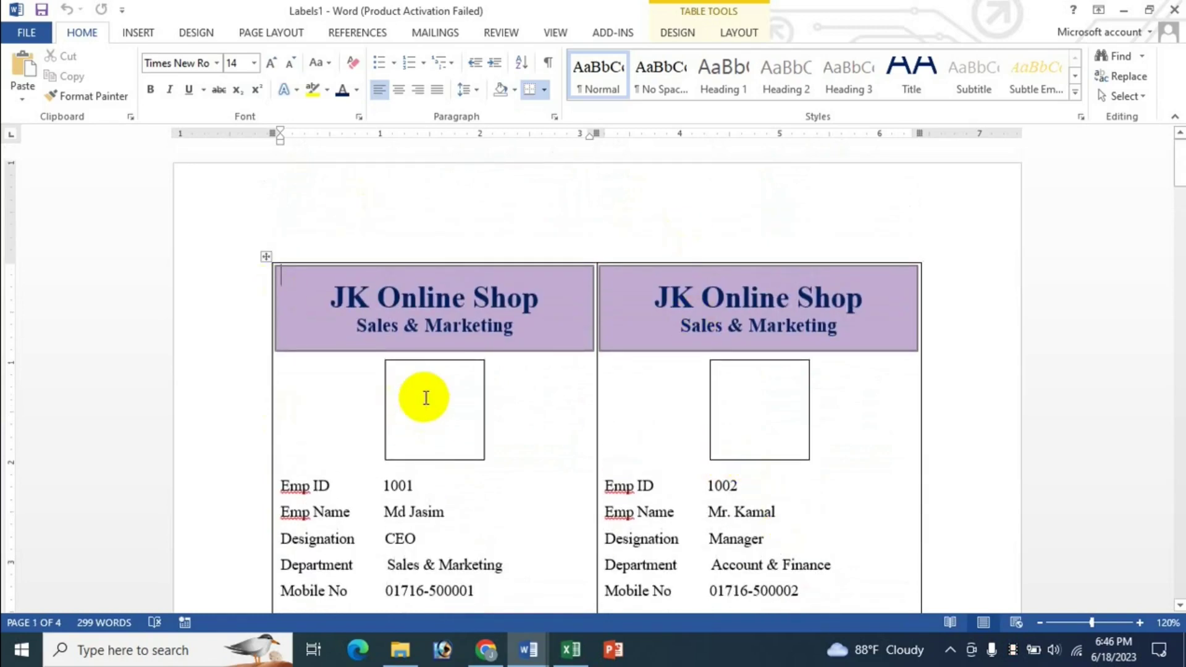
{"action": "scroll", "coordinate": [714, 442], "scroll_direction": "down", "scroll_amount": 3}
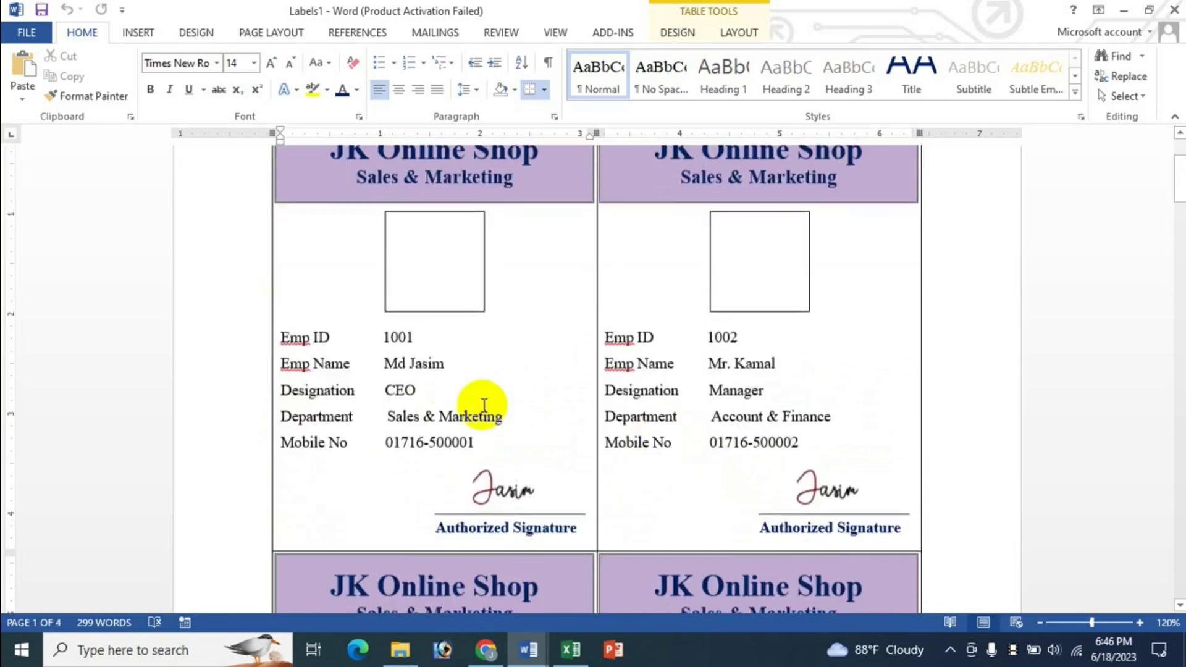
{"action": "scroll", "coordinate": [297, 336], "scroll_direction": "up", "scroll_amount": 2}
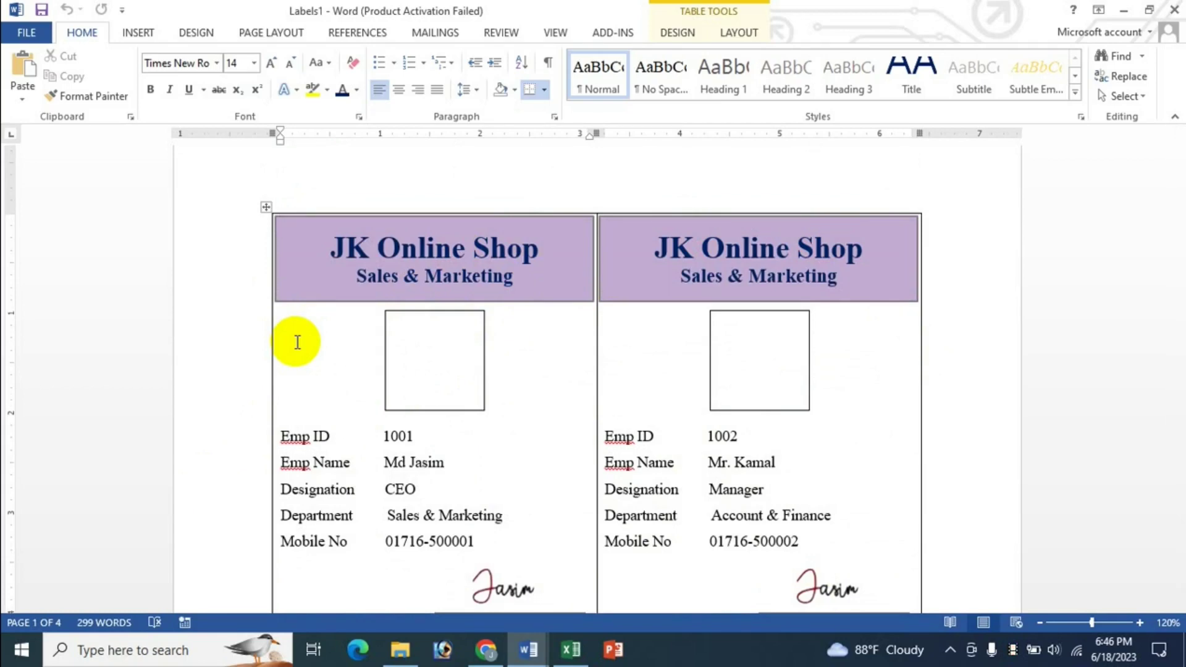
- Refresh all fields in Labels1 so employee photos appear, then switch to the ID Cards workbook
{"action": "key", "text": "ctrl+a"}
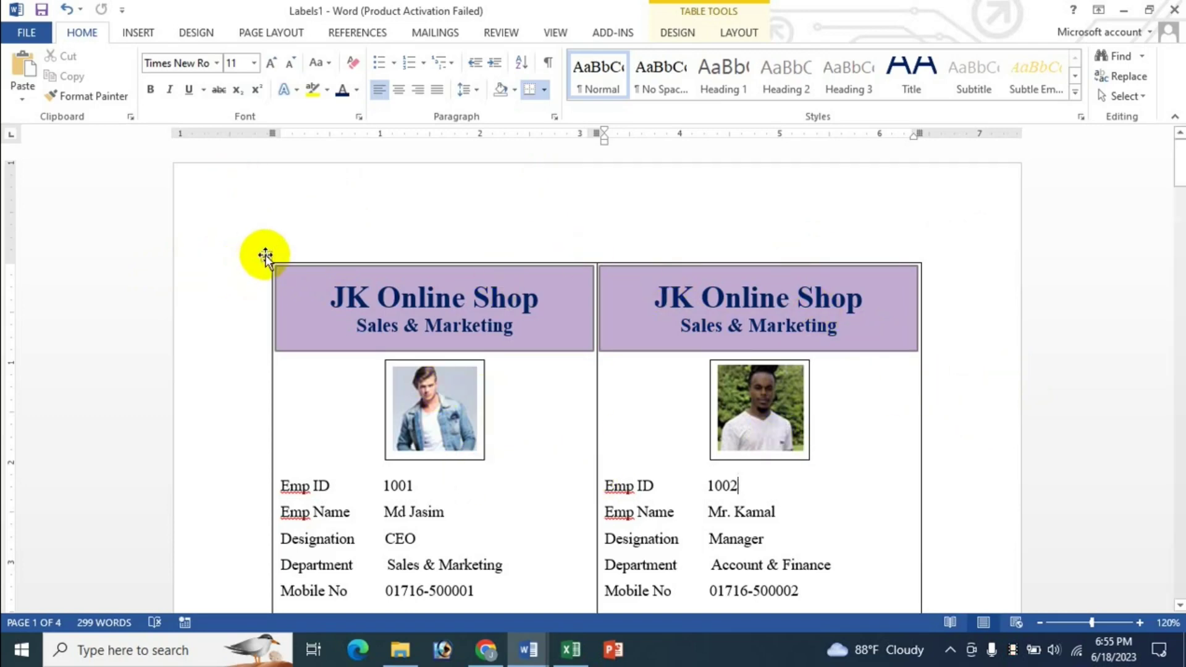
{"action": "key", "text": "ctrl+a"}
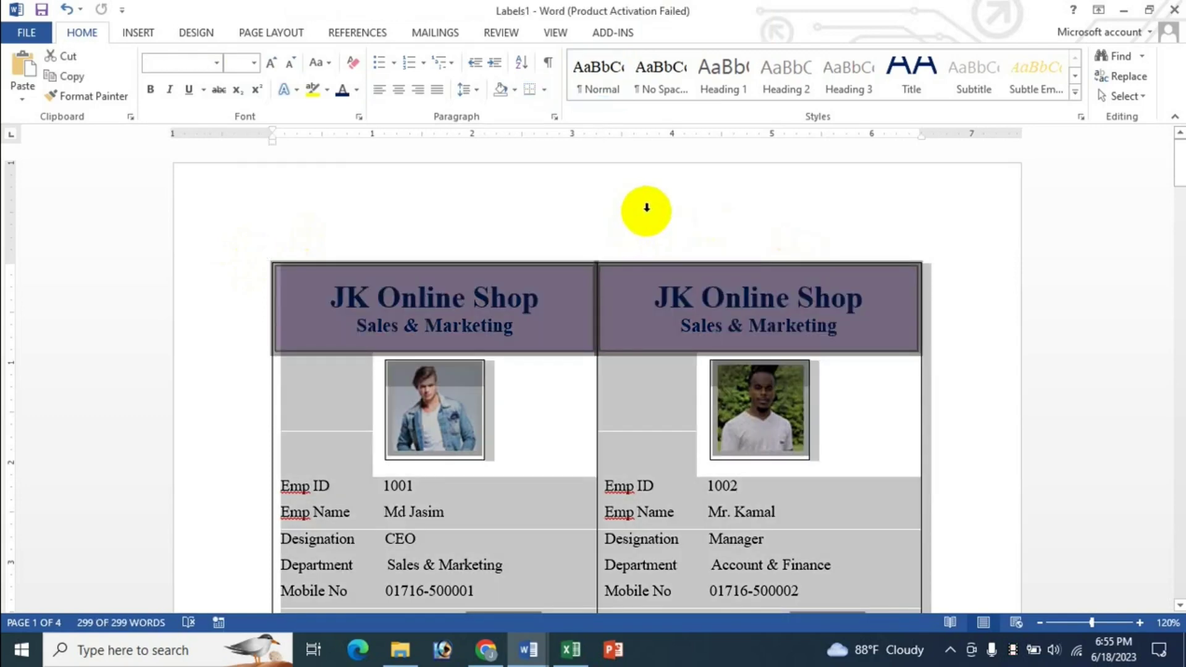
{"action": "left_click", "coordinate": [651, 208]}
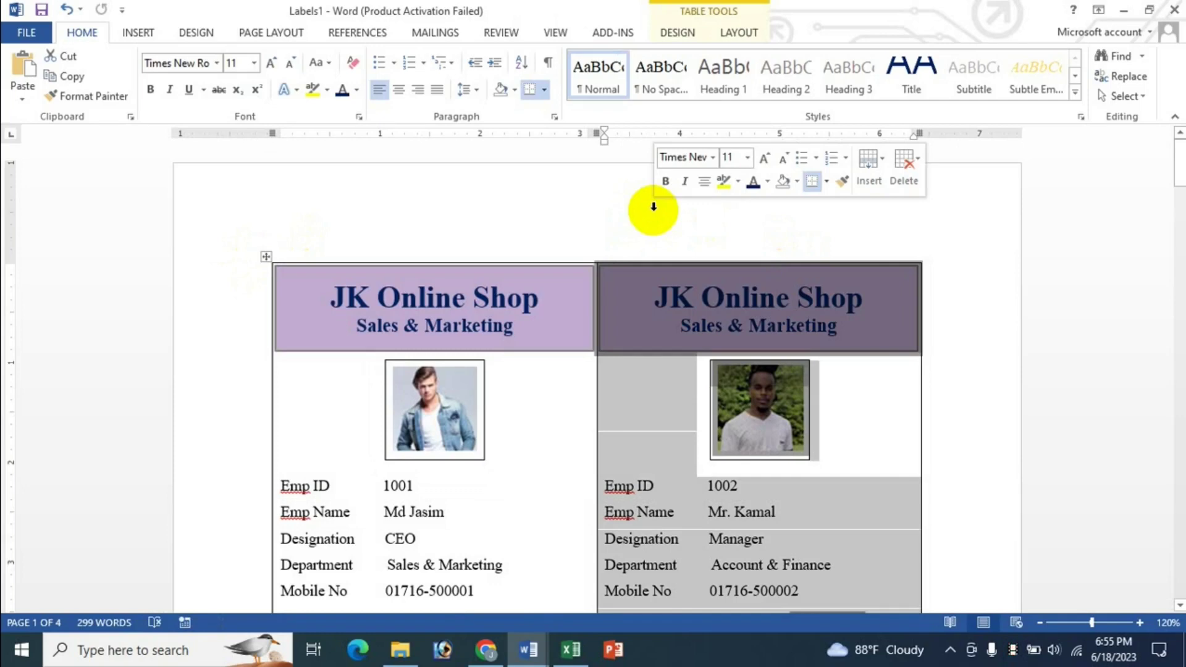
{"action": "left_click", "coordinate": [594, 264]}
{"action": "left_click", "coordinate": [1037, 320]}
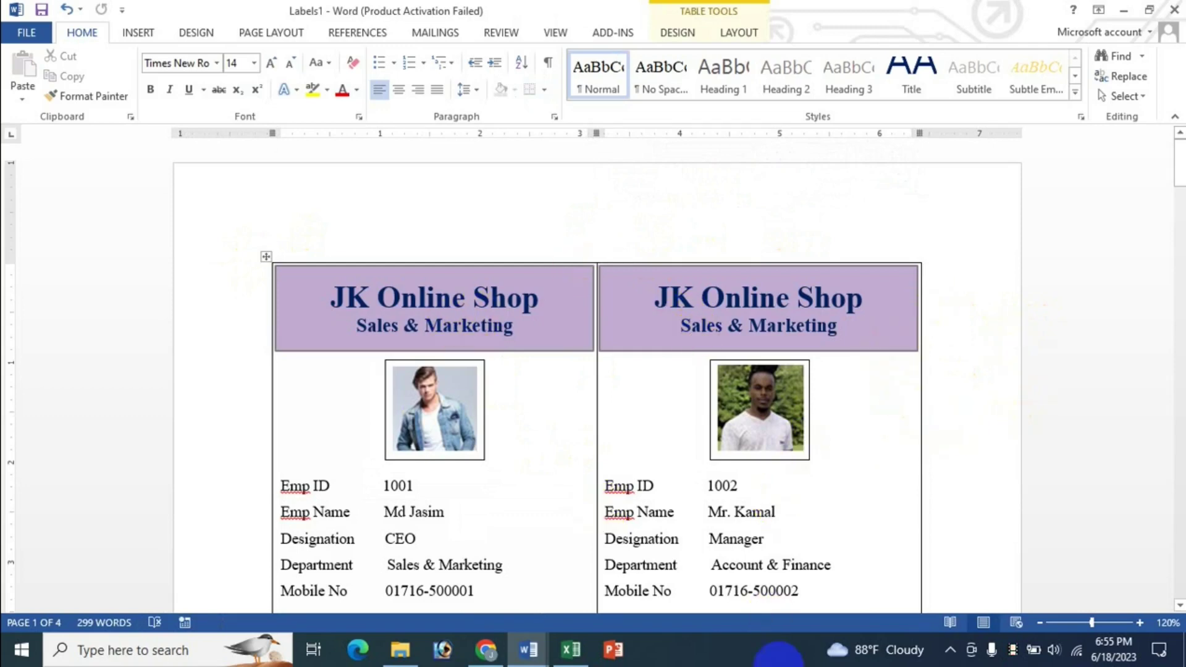
{"action": "left_click", "coordinate": [571, 649]}
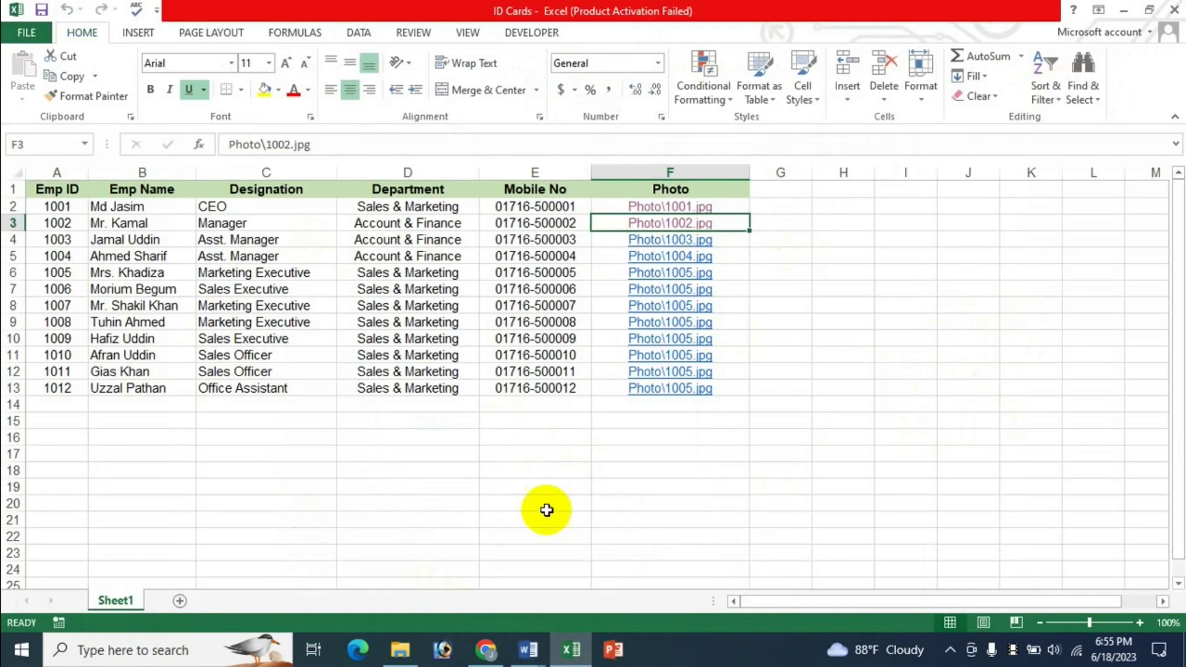
- Switch between the ID Cards workbook and Labels1, ending on the JK Update Technology YouTube page
{"action": "left_click", "coordinate": [583, 590]}
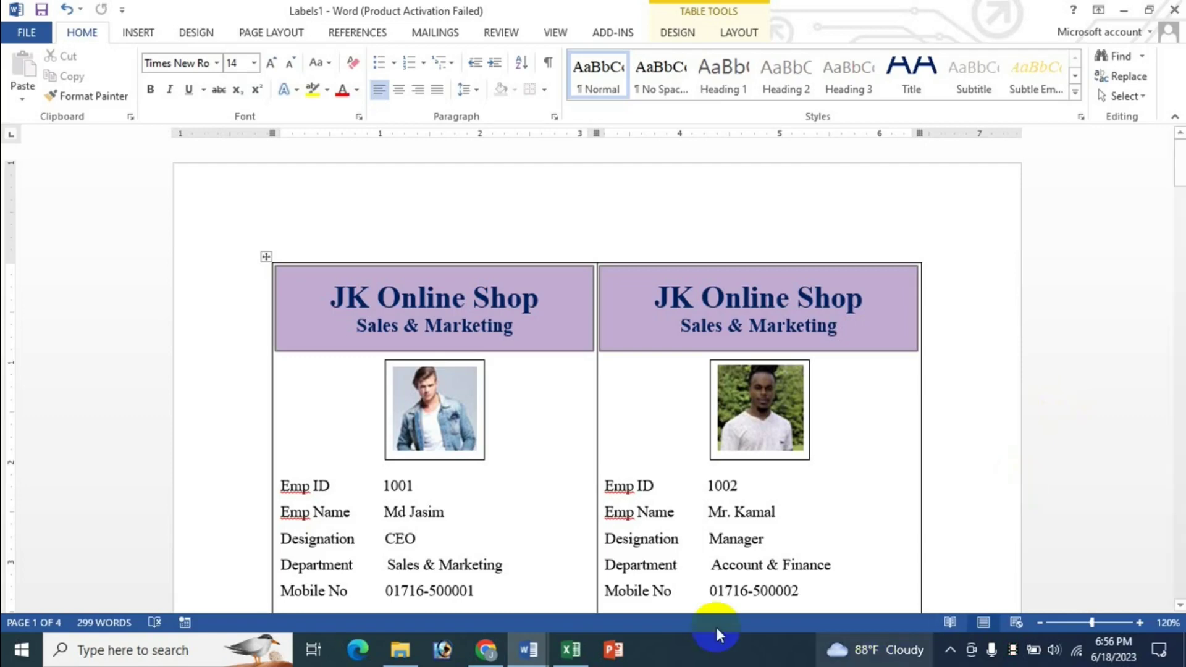
{"action": "left_click", "coordinate": [571, 649]}
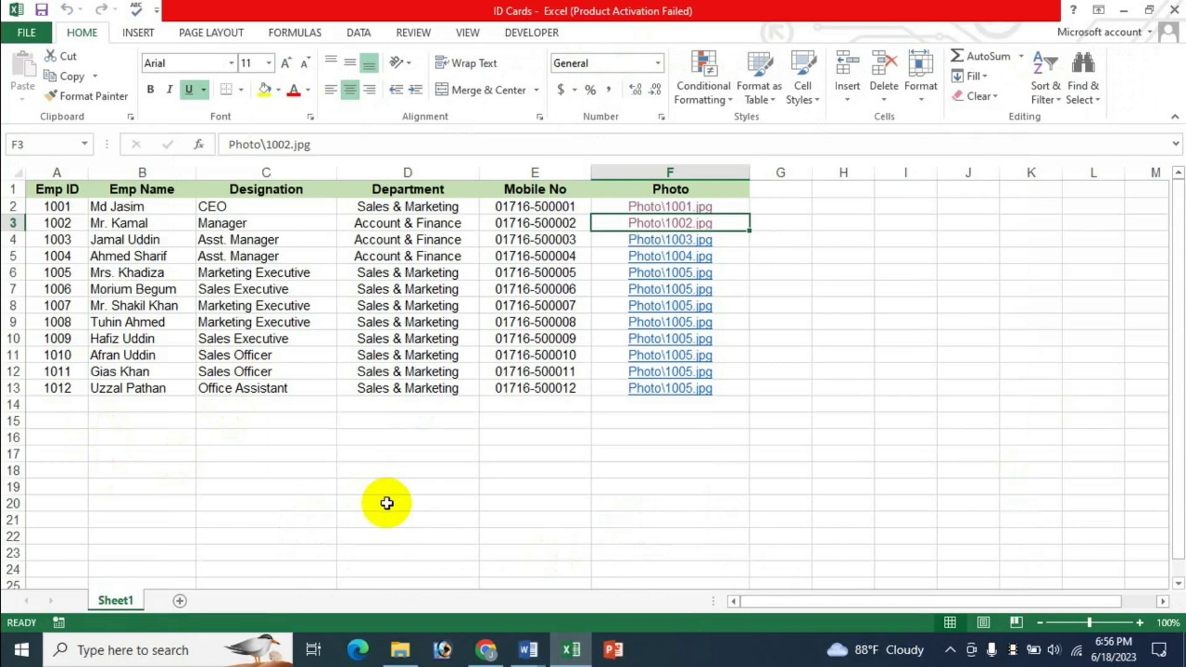
{"action": "left_click", "coordinate": [529, 651]}
{"action": "mouse_move", "coordinate": [528, 650]}
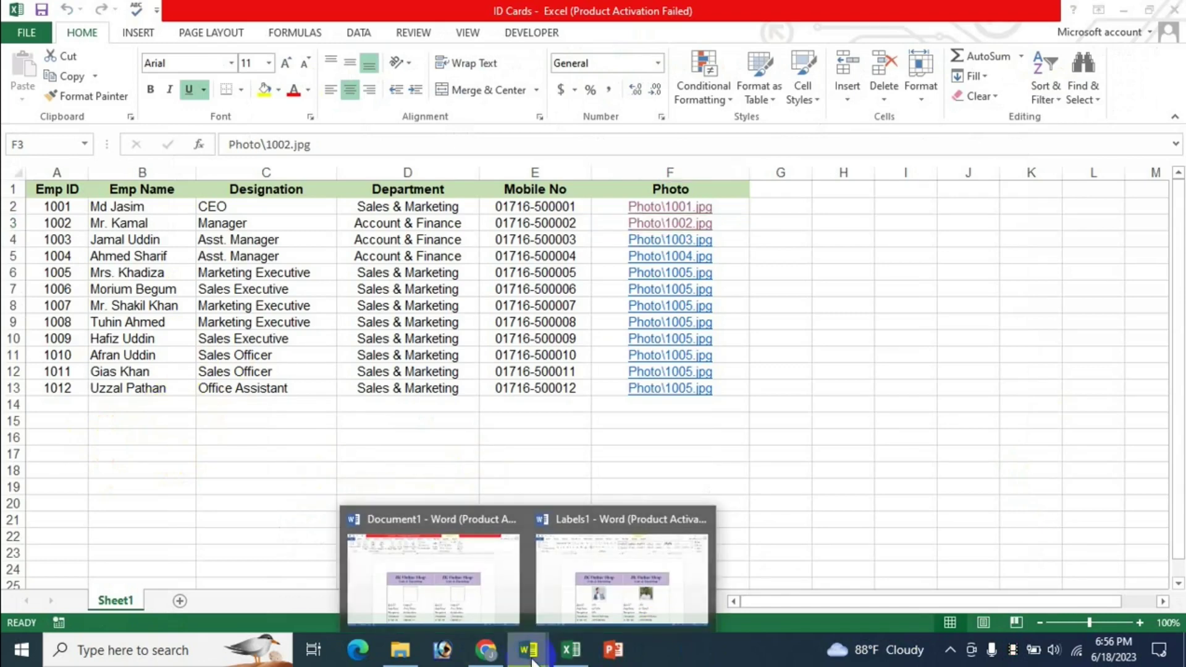
{"action": "left_click", "coordinate": [636, 587]}
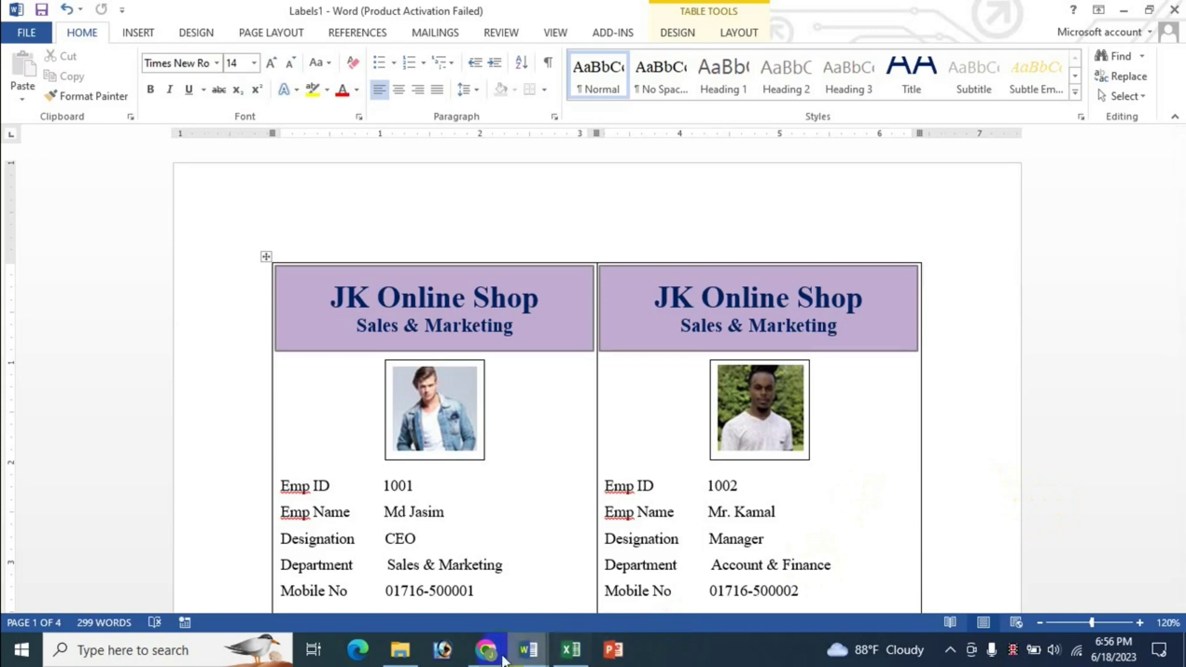
{"action": "left_click", "coordinate": [486, 649]}
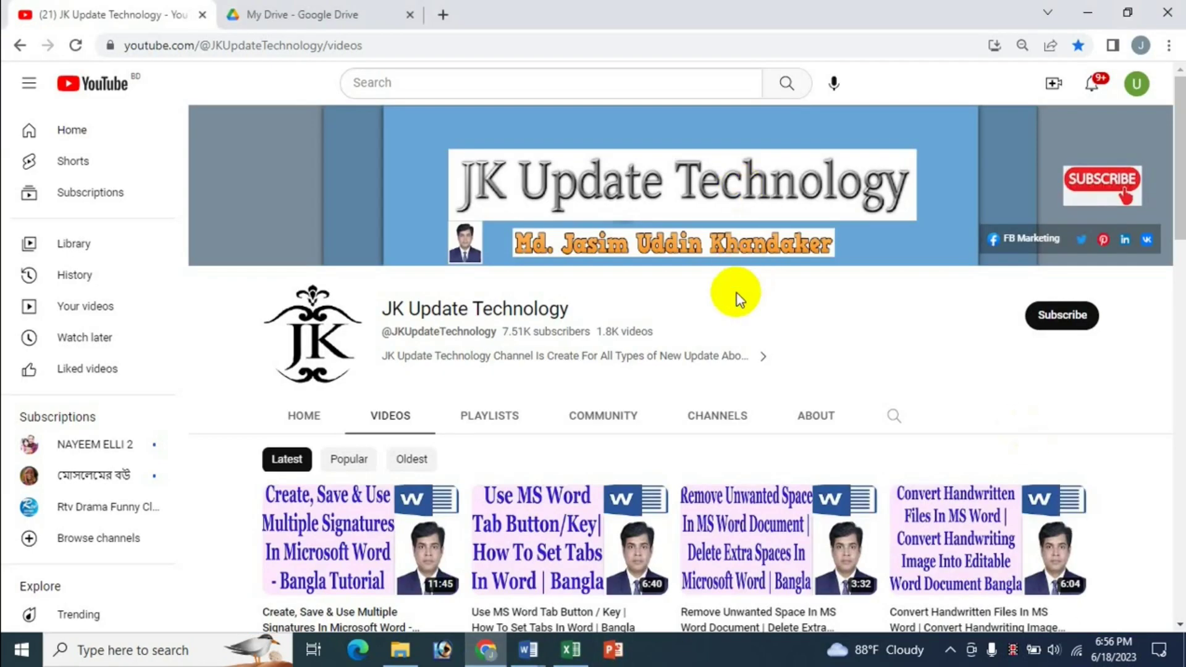